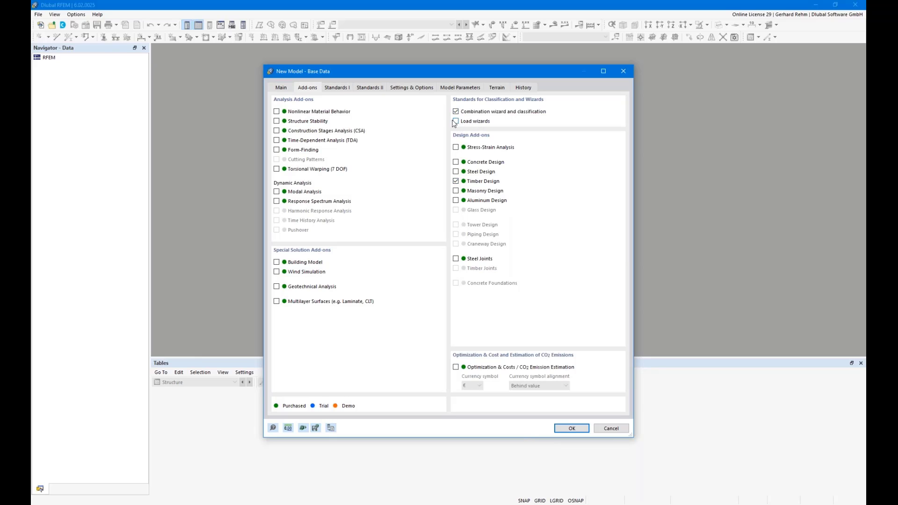
Step: Set the load combination standard group to EN 1990 | Timber, choose the timber design national annex, and create the model
left_click(334, 88)
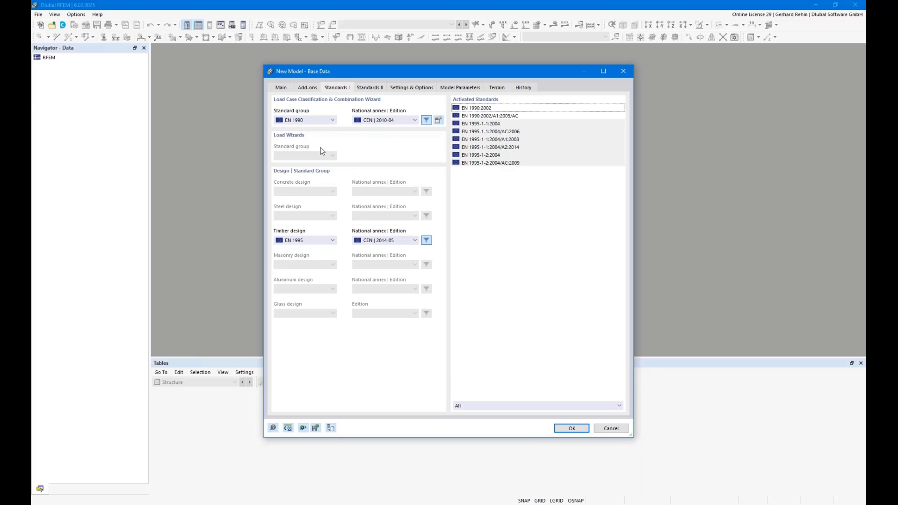
scroll(316, 122, "down", 1)
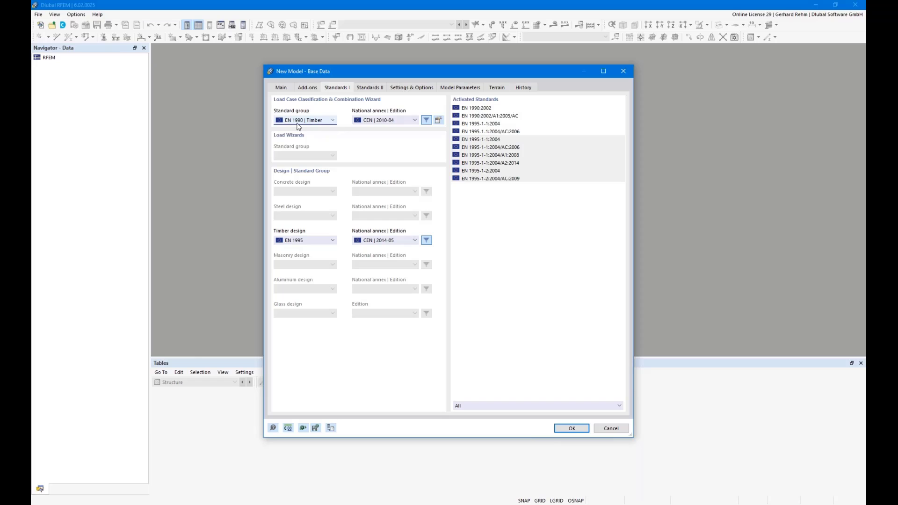
left_click(375, 243)
left_click(373, 248)
left_click(566, 429)
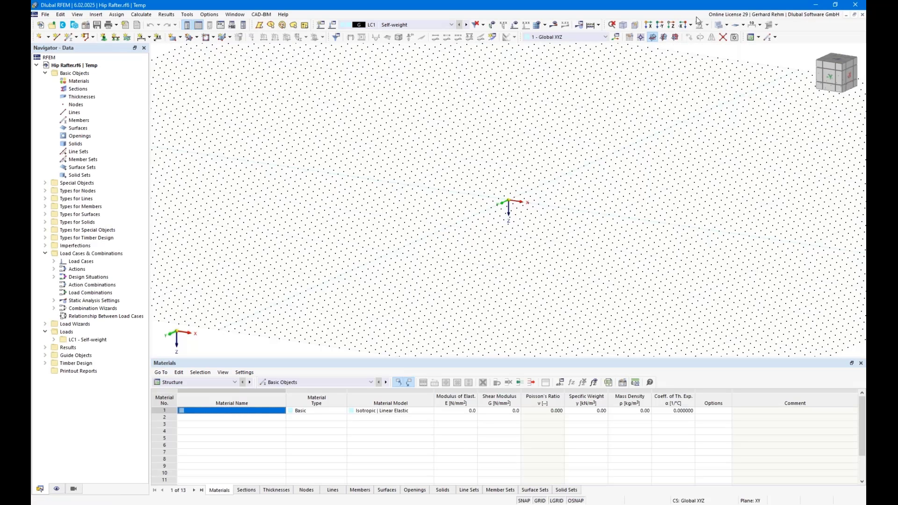
Step: Draw a 10 m line from the origin at an in-plane angle of 120° in the XZ work plane, viewed in reverse Y-direction
left_click(675, 37)
left_click(670, 27)
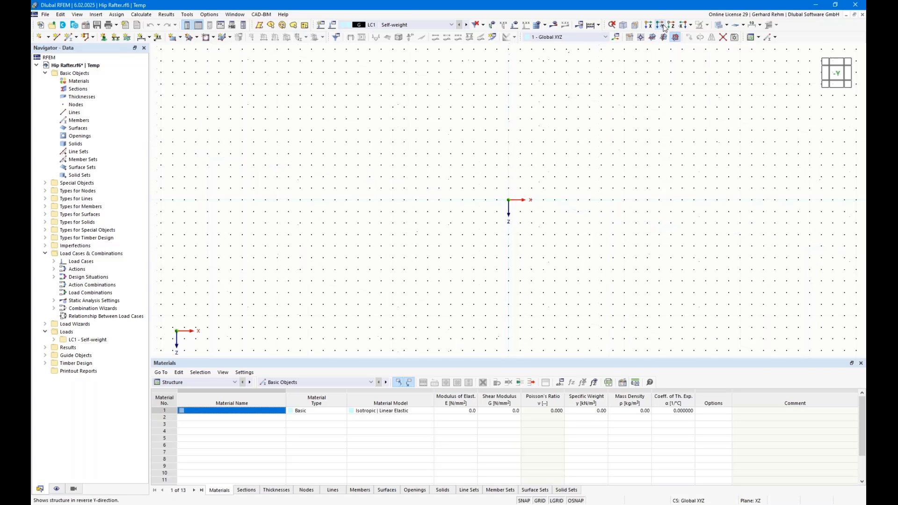
left_click(55, 37)
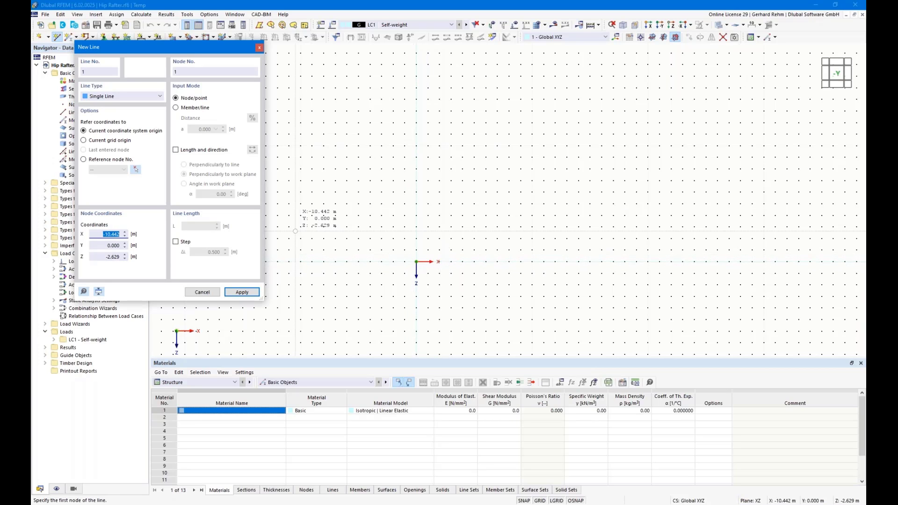
left_click(176, 150)
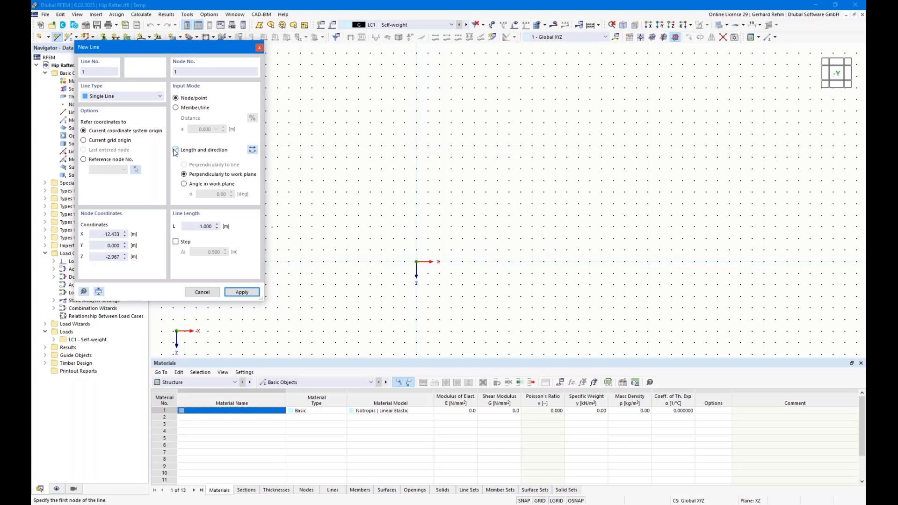
left_click(184, 185)
left_click(198, 228)
type("10")
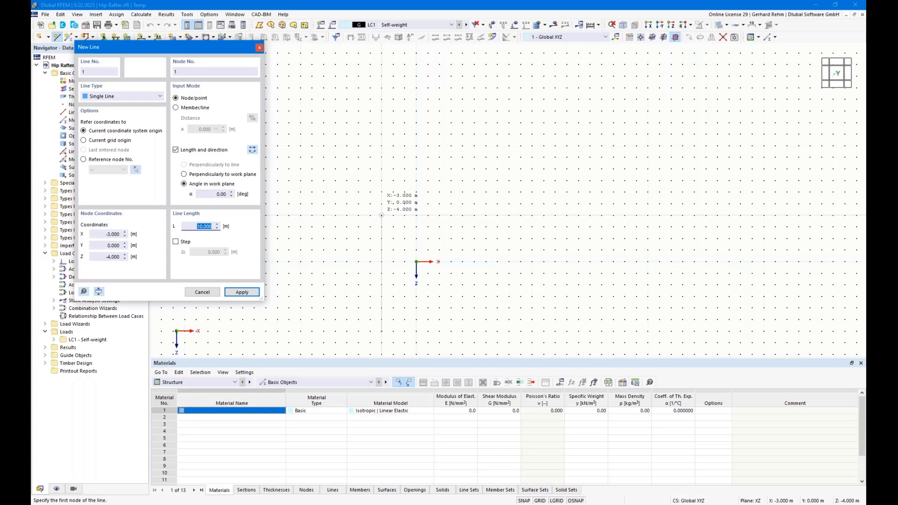
left_click(213, 194)
type("120")
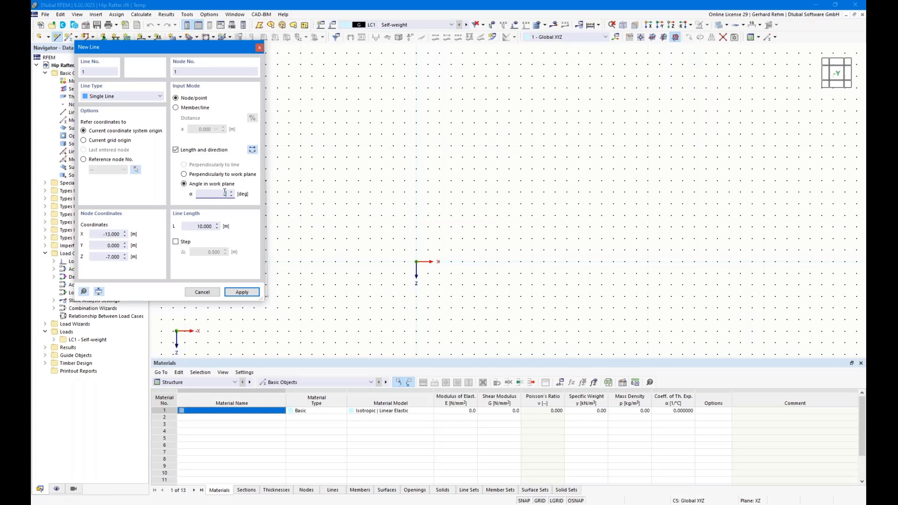
key("Tab")
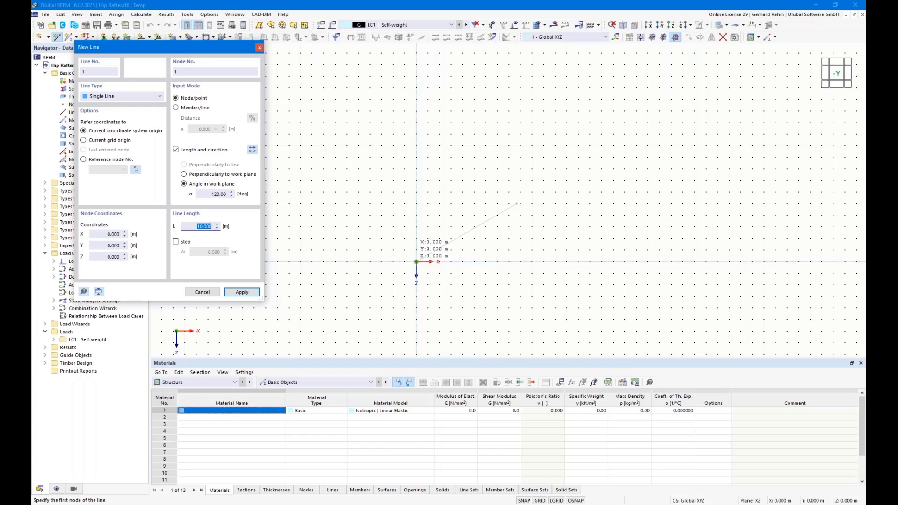
key("Return")
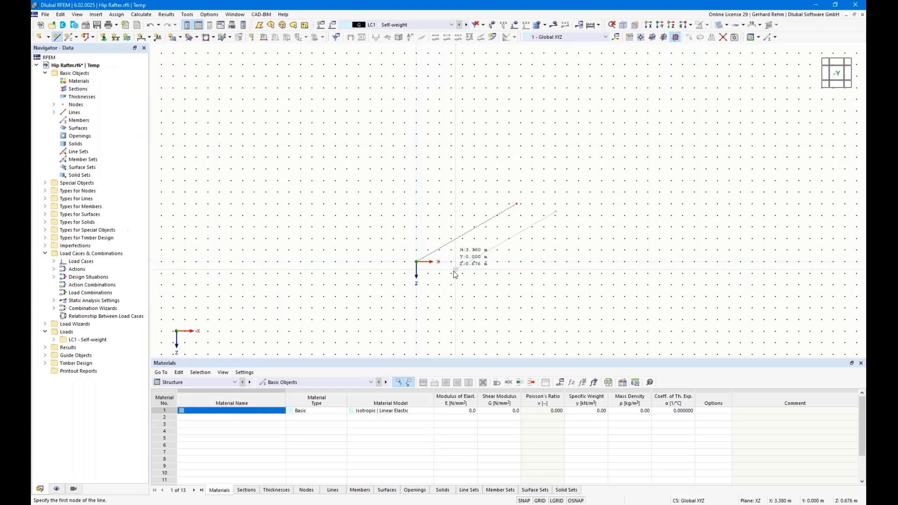
Step: Look up the line-division commands and their shortcuts in the line's options and in the Tools category of the customization settings
scroll(436, 248, "up", 3)
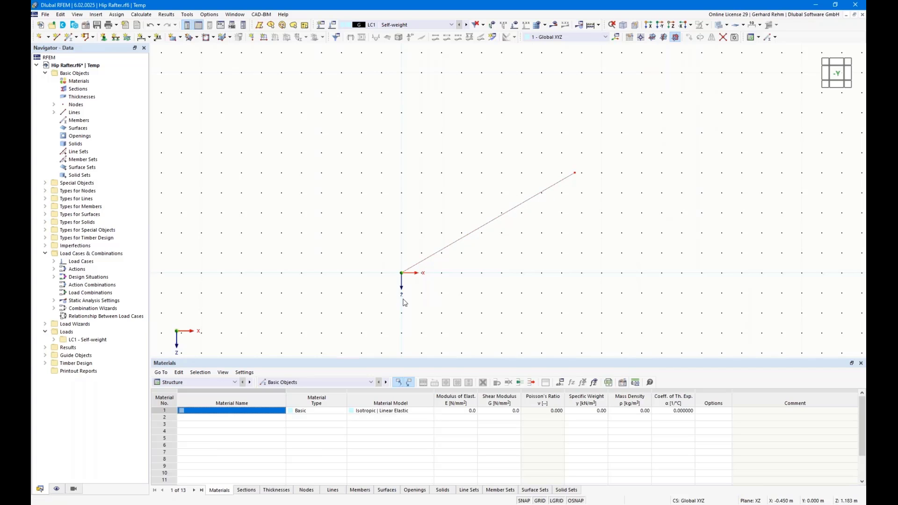
right_click(434, 258)
mouse_move(472, 95)
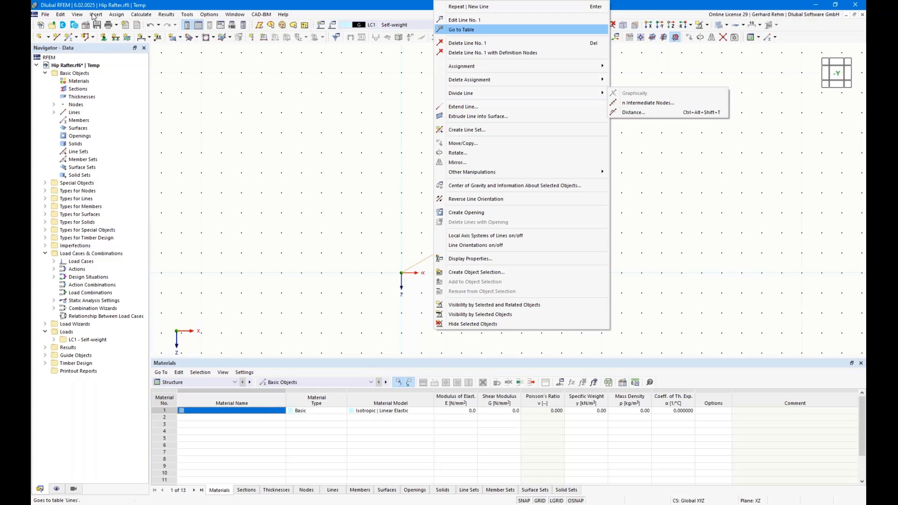
left_click(78, 15)
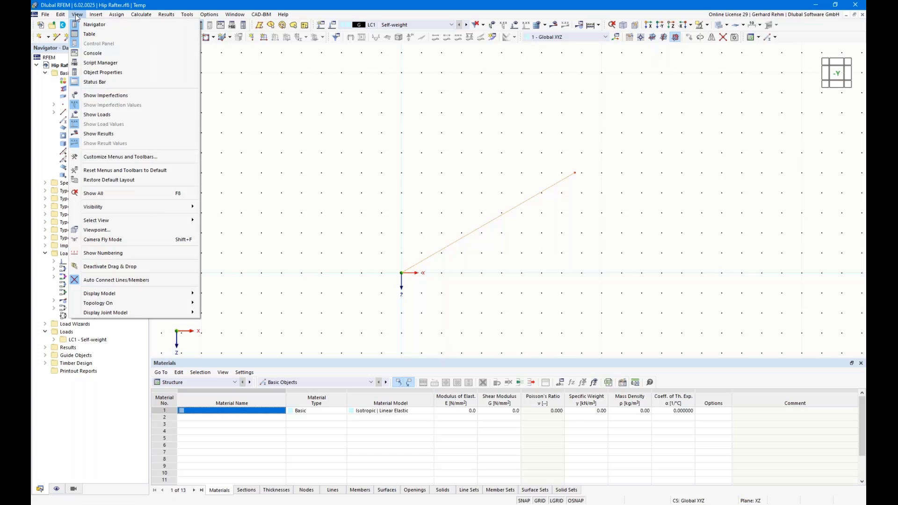
left_click(90, 157)
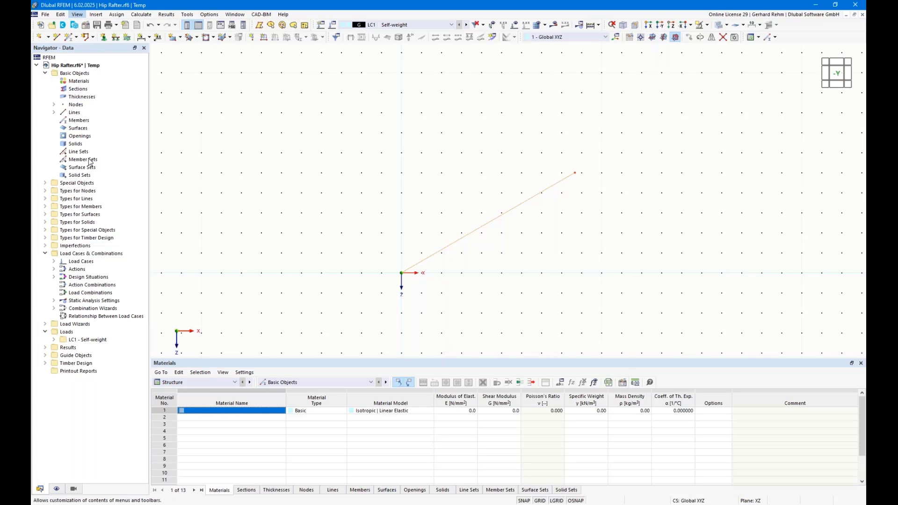
scroll(556, 211, "down", 2)
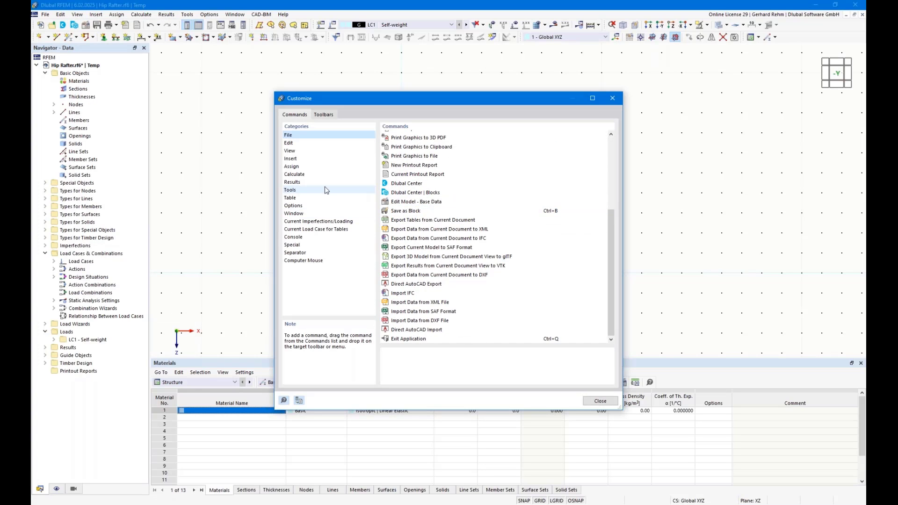
left_click(290, 190)
scroll(496, 266, "down", 5)
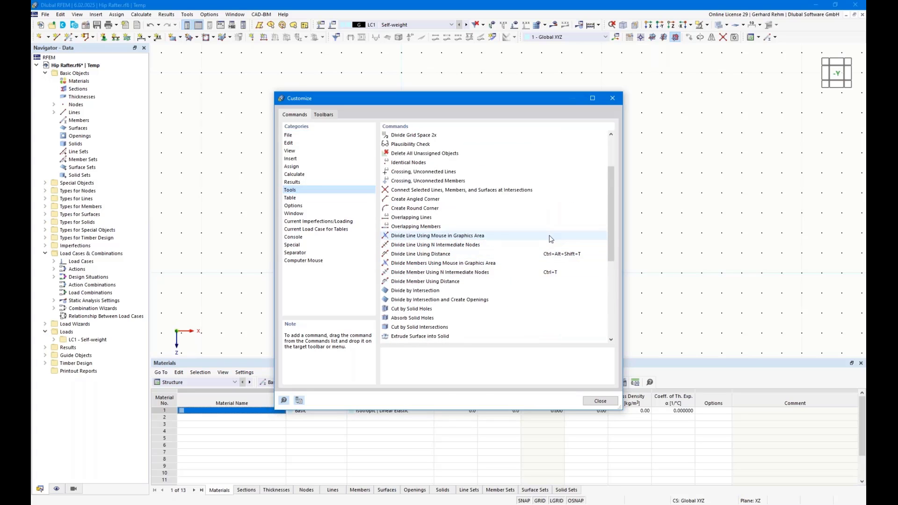
left_click(550, 238)
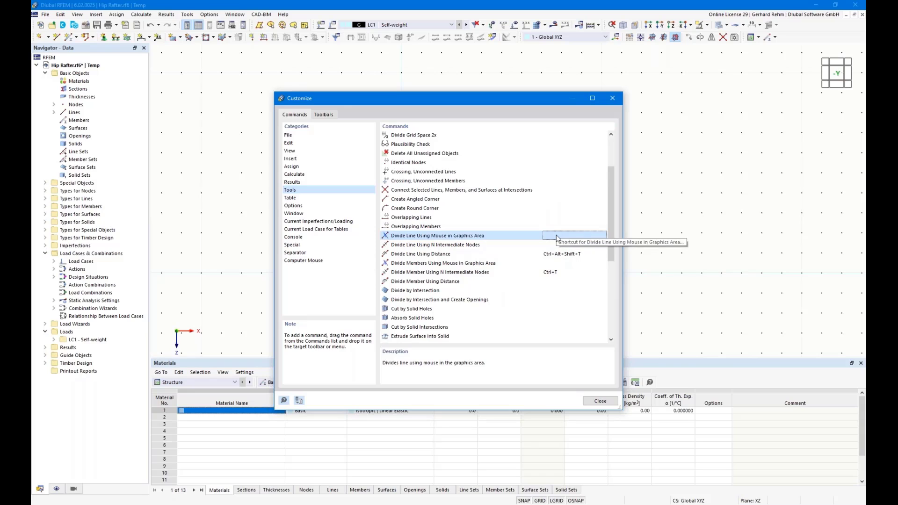
left_click(608, 401)
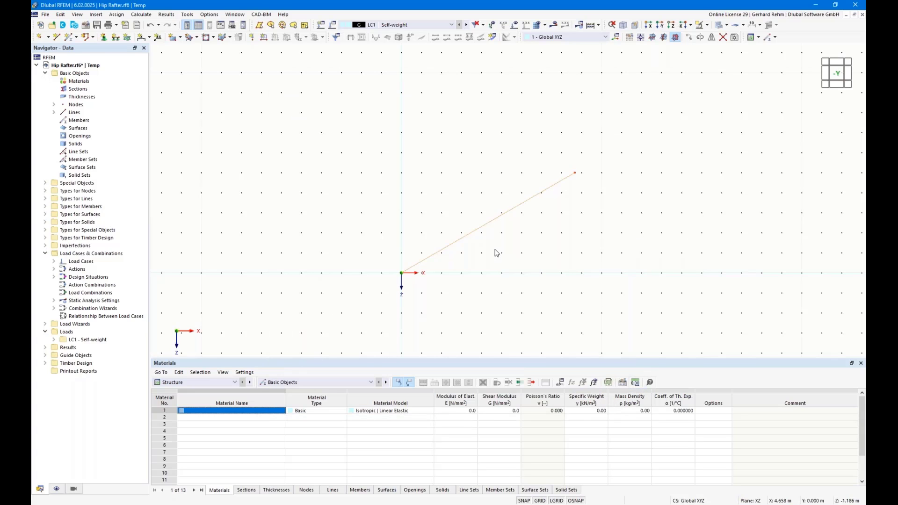
Step: Divide the line by distance at 0.8 m from its start, using the projected length in X
key("ctrl+d")
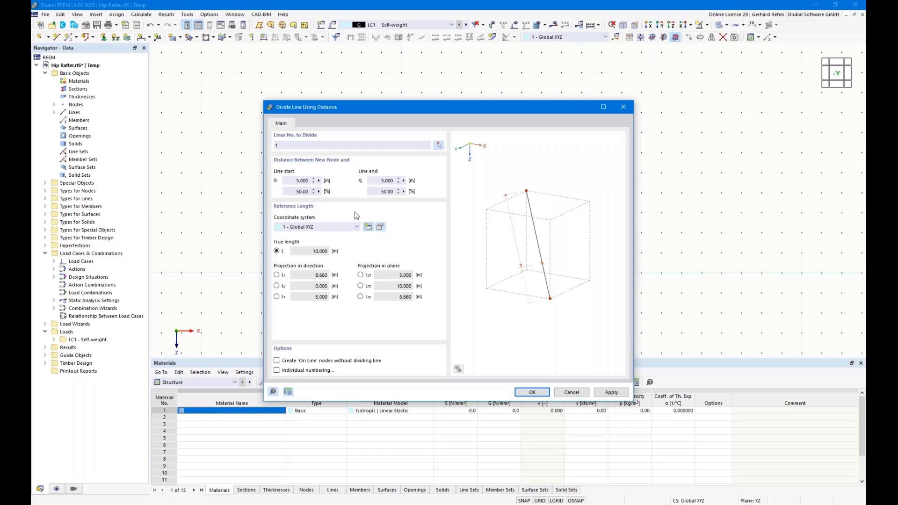
left_click(277, 275)
left_click_drag(286, 181, 342, 181)
type("0,8")
left_click(530, 393)
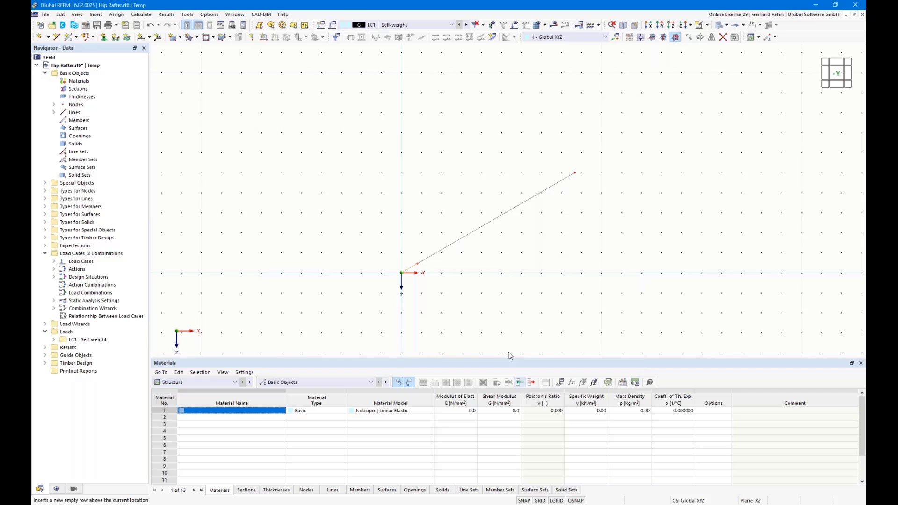
Step: Divide the longer upper line at 6 m from its start, using the projected length in X
left_click(457, 246)
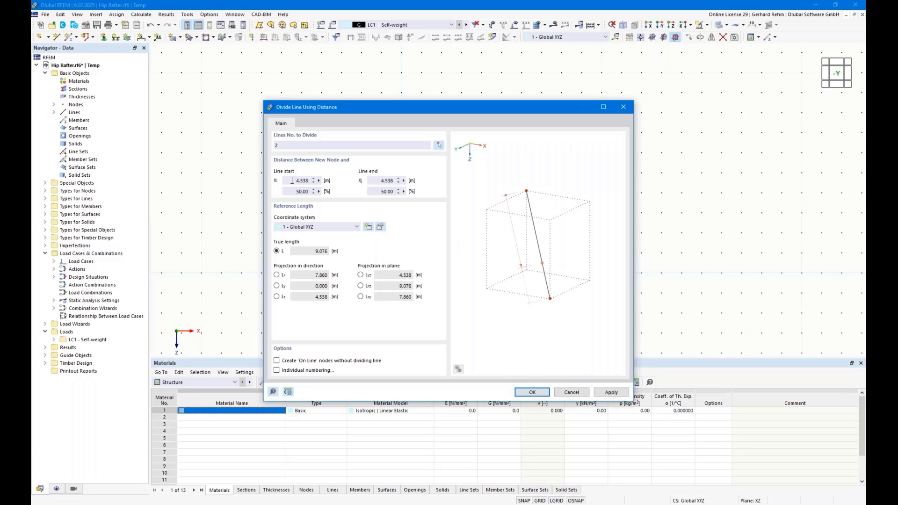
left_click_drag(295, 109, 427, 67)
left_click(391, 230)
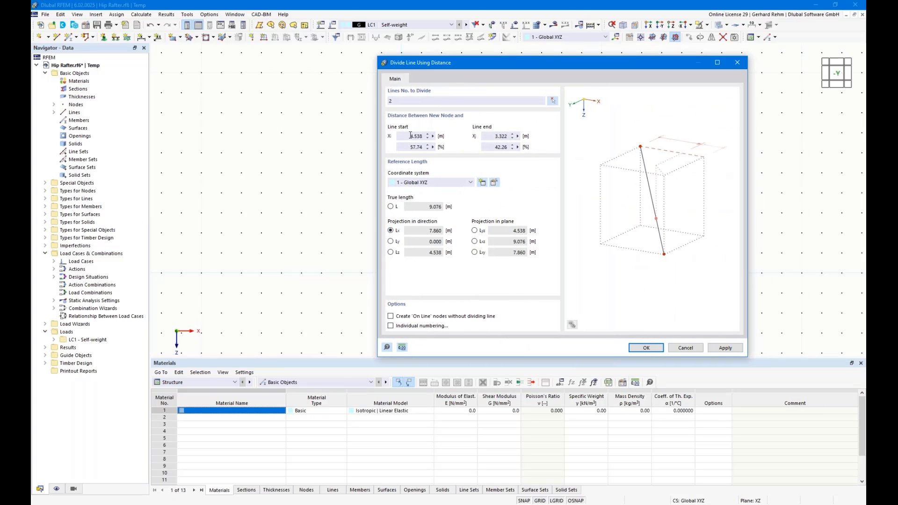
left_click(646, 347)
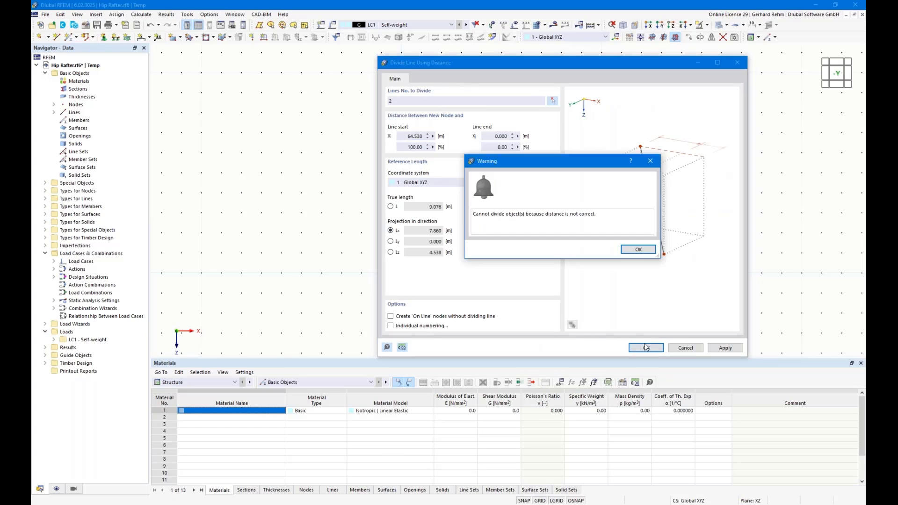
left_click(636, 250)
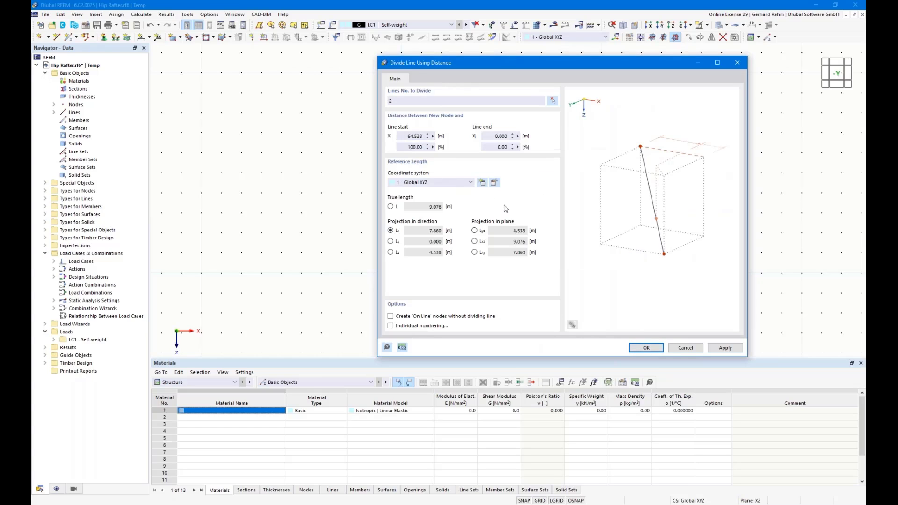
double_click(406, 137)
type("6")
left_click(646, 347)
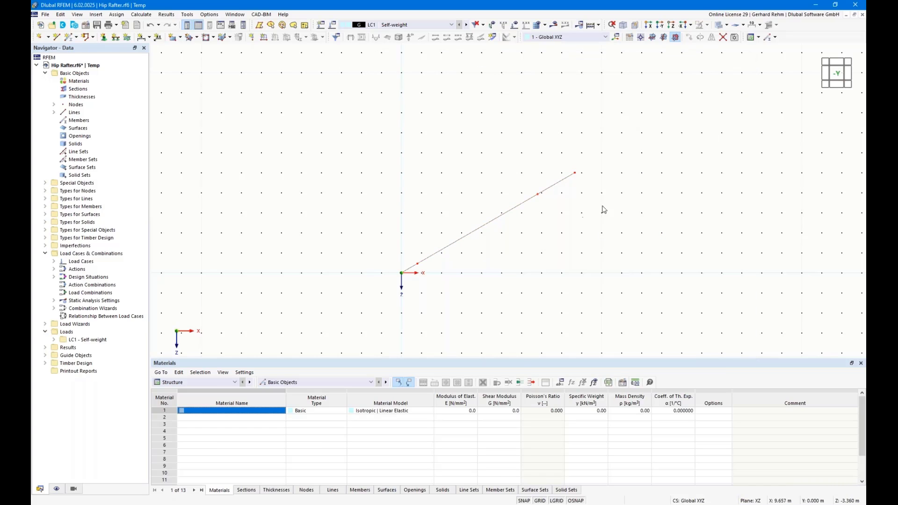
Step: Delete the line segment beyond the uppermost division node and check the hip rafter picture on the PowerPoint content slide
left_click_drag(604, 208, 571, 152)
key("Delete")
key("alt+Tab")
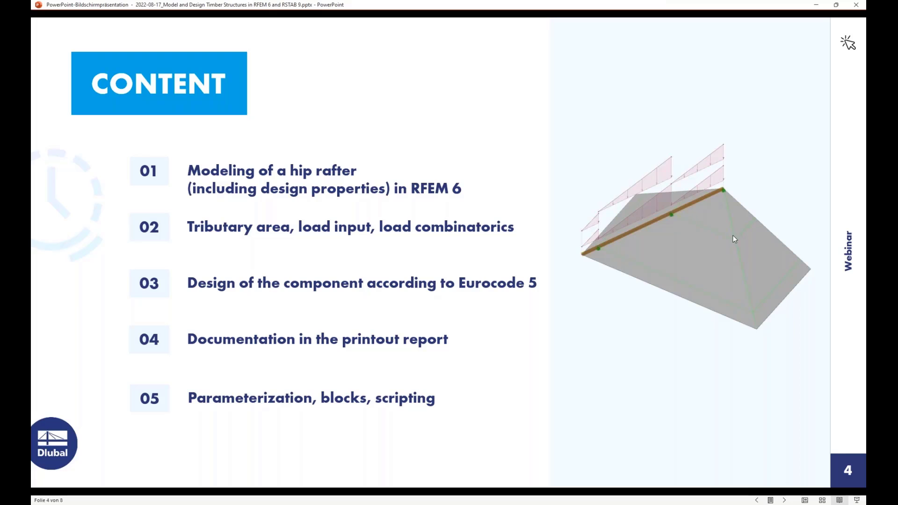
key("alt+Tab")
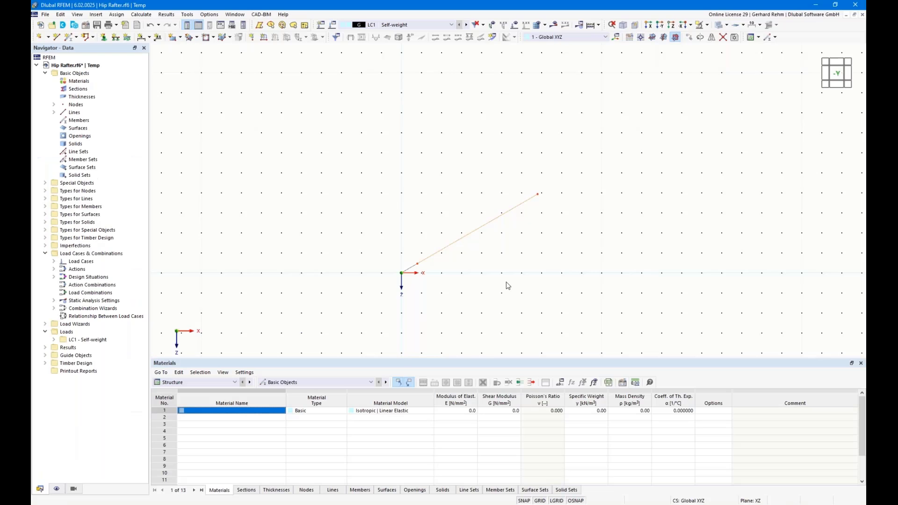
Step: Divide the remaining long line at 3.5 m from its start, using the projected length in X
left_click(493, 221)
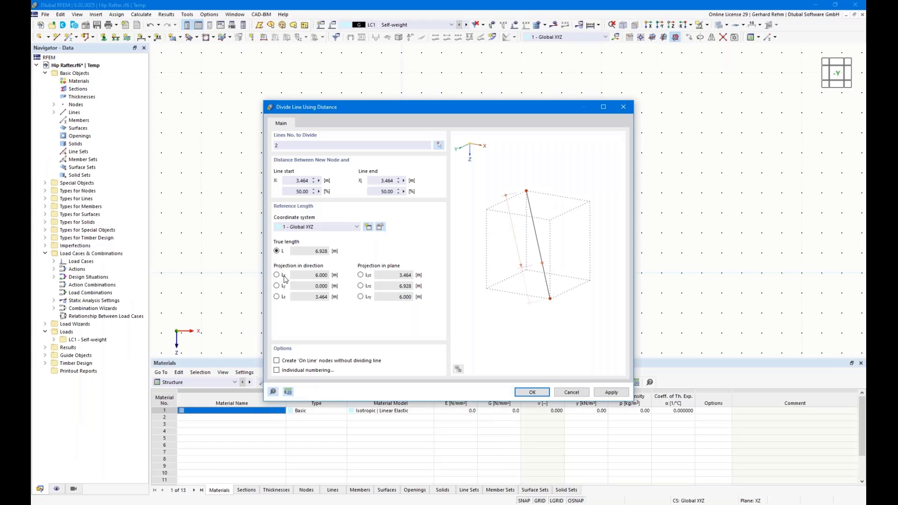
double_click(299, 181)
type("3,5")
left_click(532, 392)
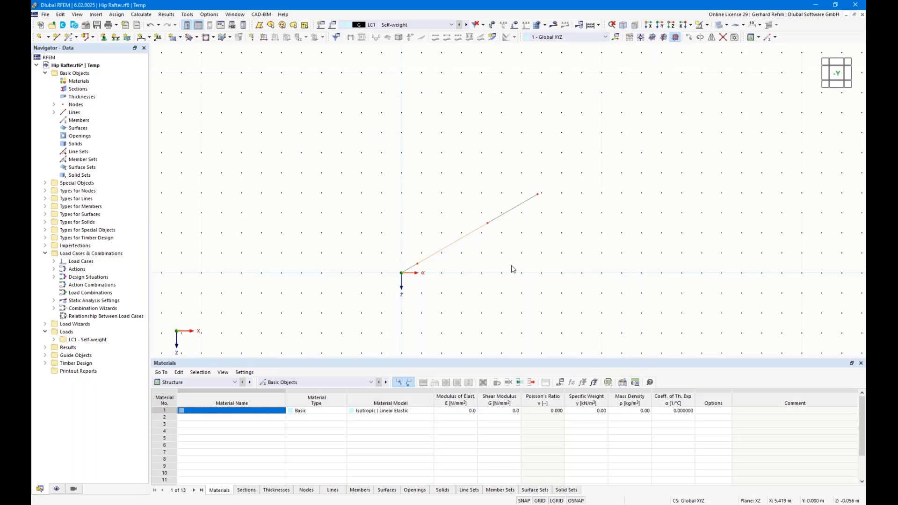
Step: Copy the divided rafter line once by 10 m in Y, linking the original and copied nodes with lines
right_click_drag(385, 159, 519, 195)
left_click(423, 232)
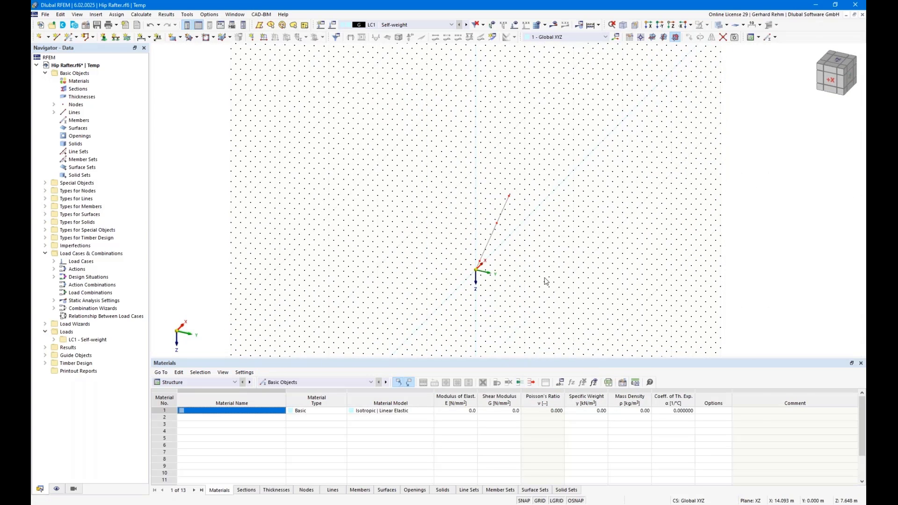
scroll(545, 277, "up", 3)
left_click_drag(549, 311, 379, 116)
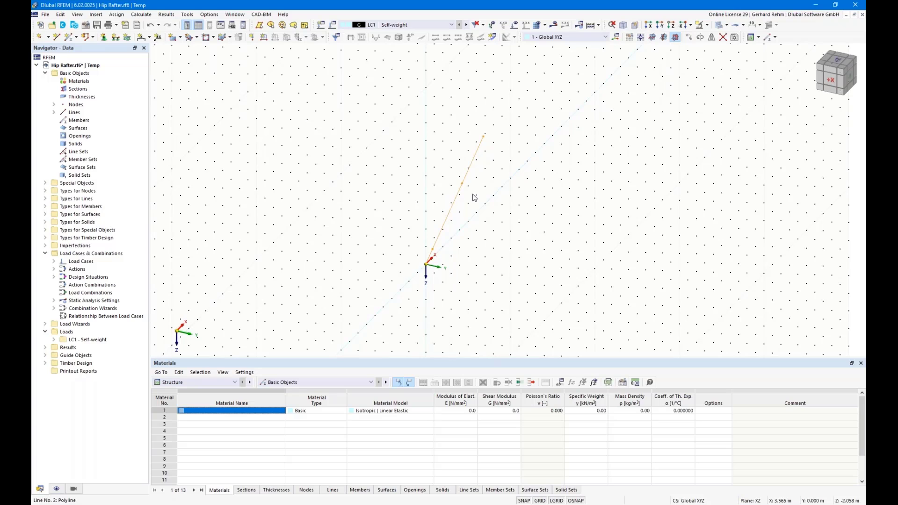
left_click(688, 37)
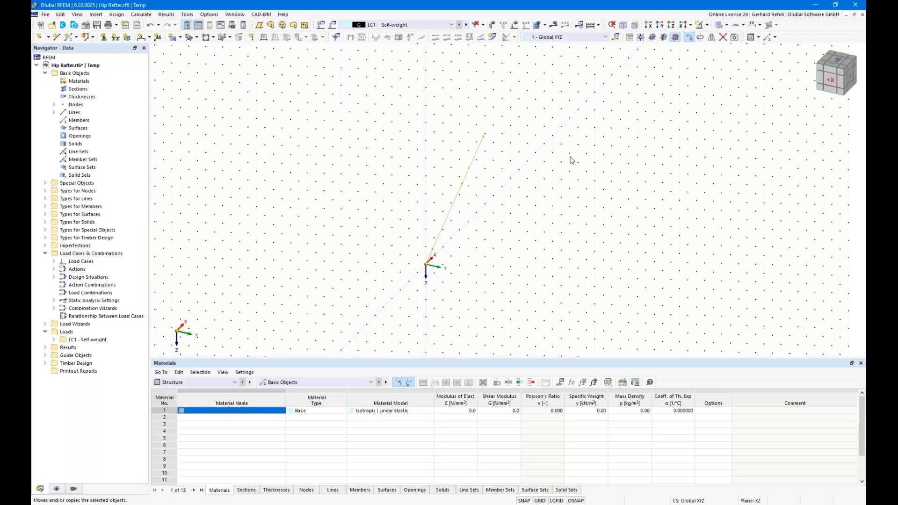
left_click(321, 180)
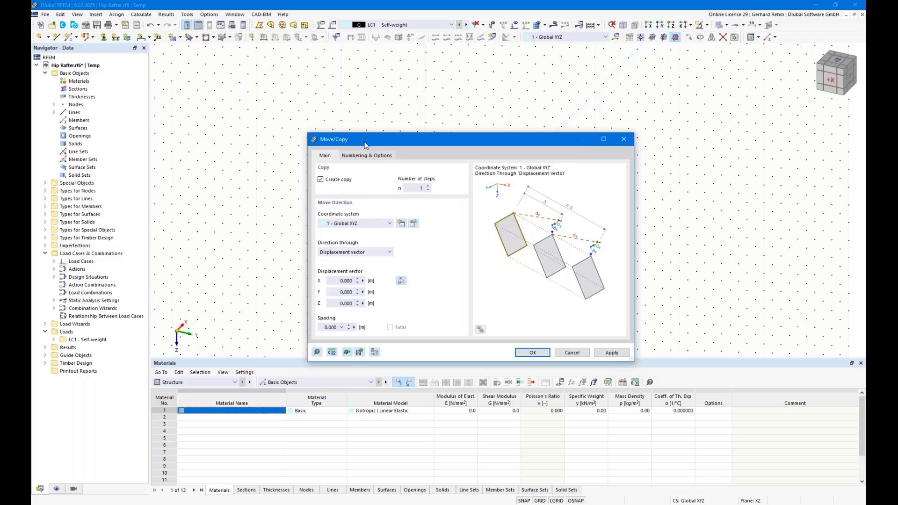
left_click_drag(365, 146, 596, 109)
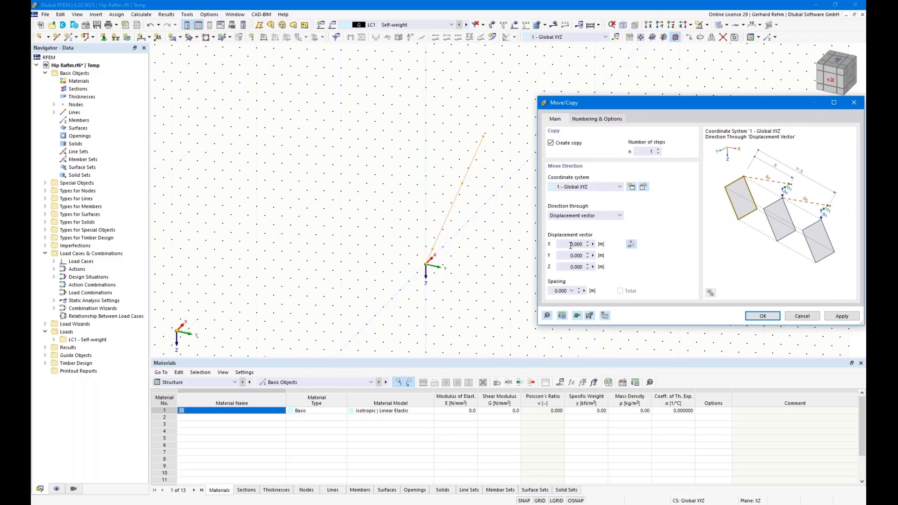
left_click(576, 256)
type("10")
left_click(594, 119)
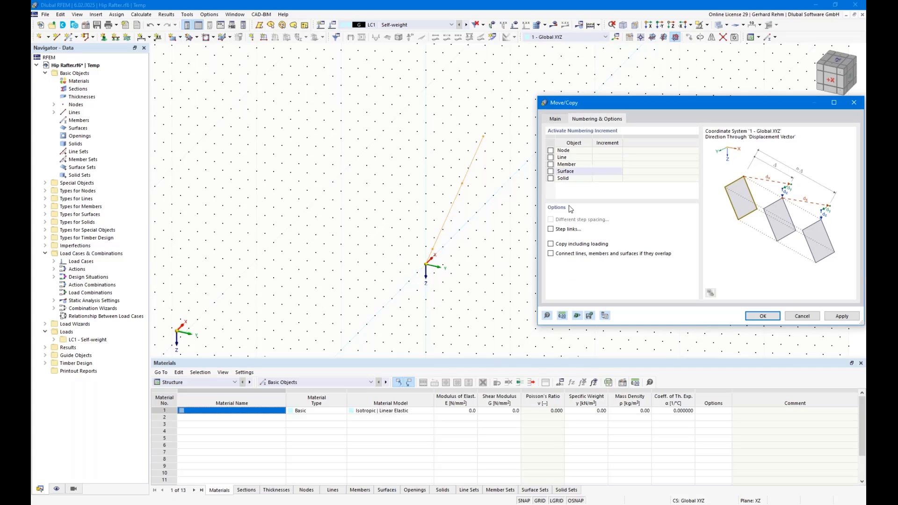
left_click(551, 229)
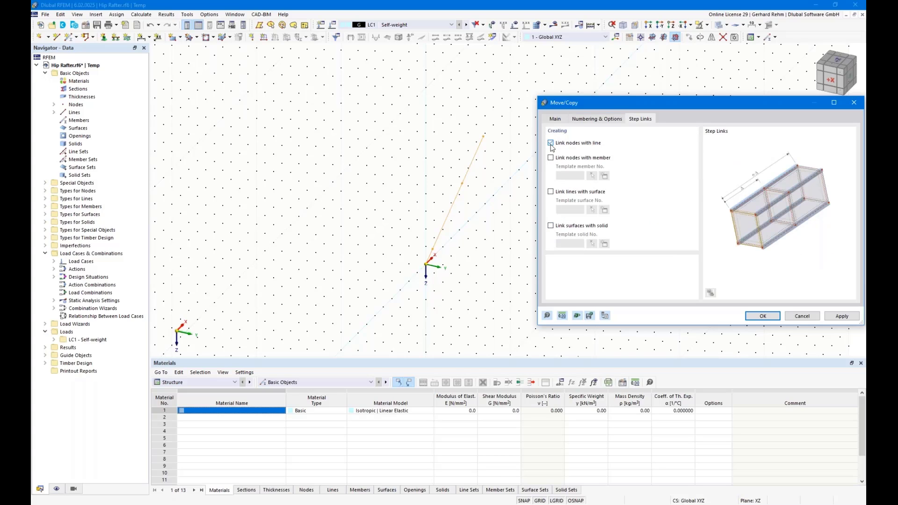
left_click(749, 316)
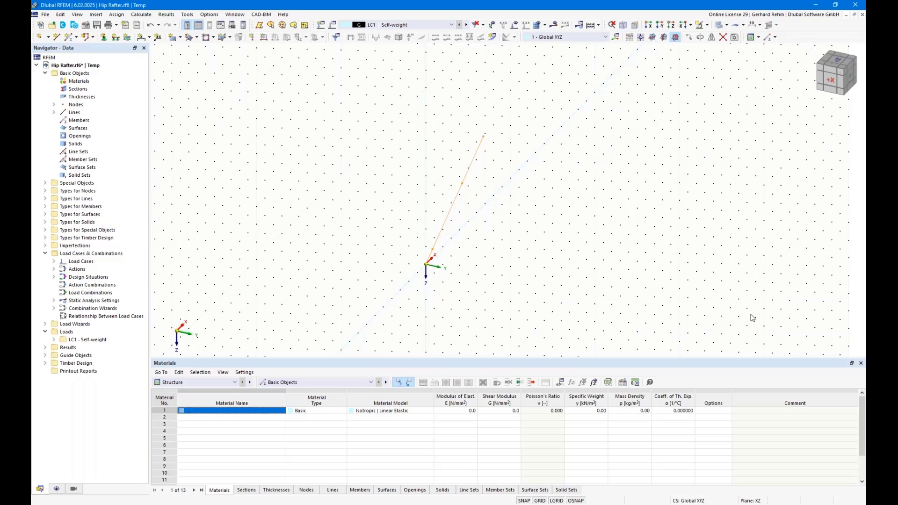
Step: Create a copy of the original rafter line rotated by -90° about the Z axis through its uppermost node
left_click_drag(349, 74, 509, 317)
left_click(700, 37)
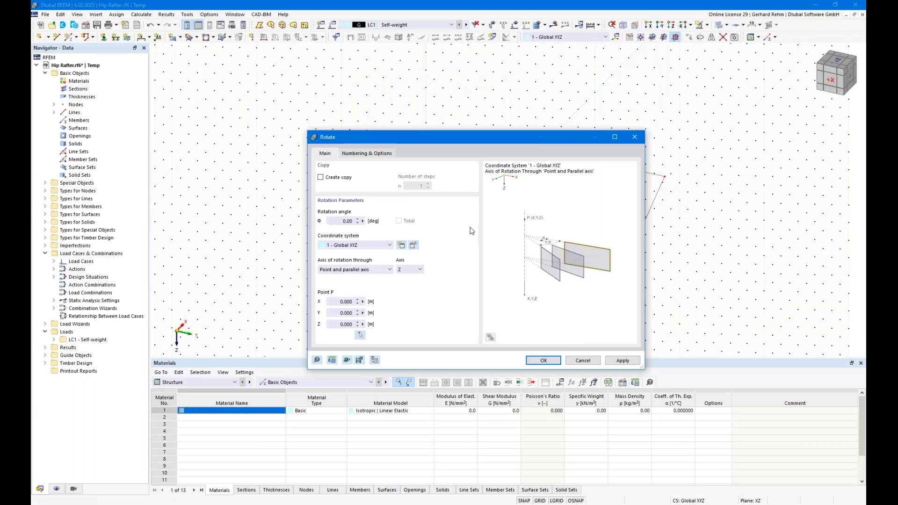
left_click(351, 178)
left_click(346, 220)
type("-90")
key("Return")
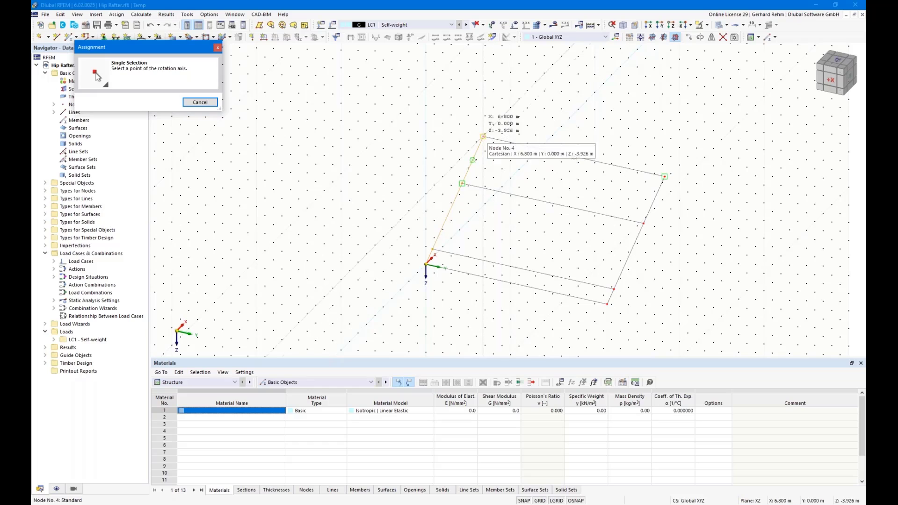
left_click(483, 136)
left_click(510, 362)
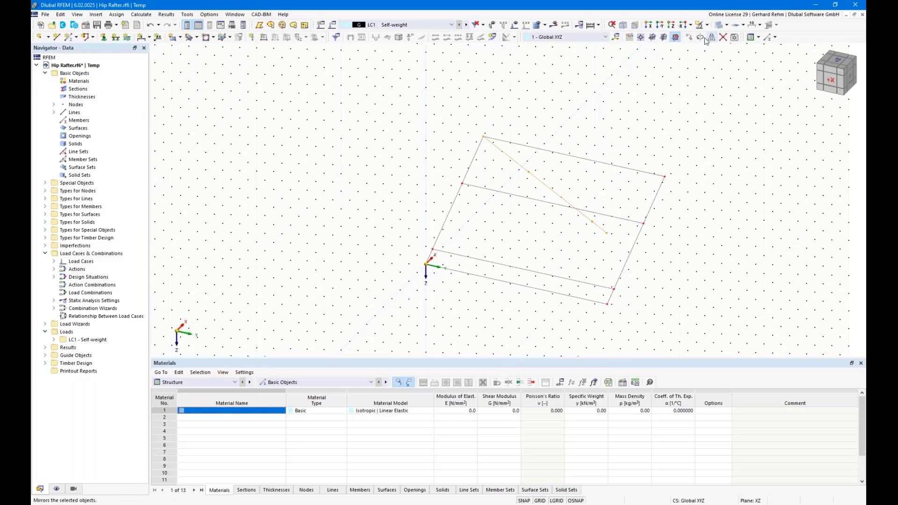
Step: Copy the rotated rafter line by -10 m in X with 0 m in Y, keeping the linking lines between nodes
left_click(690, 35)
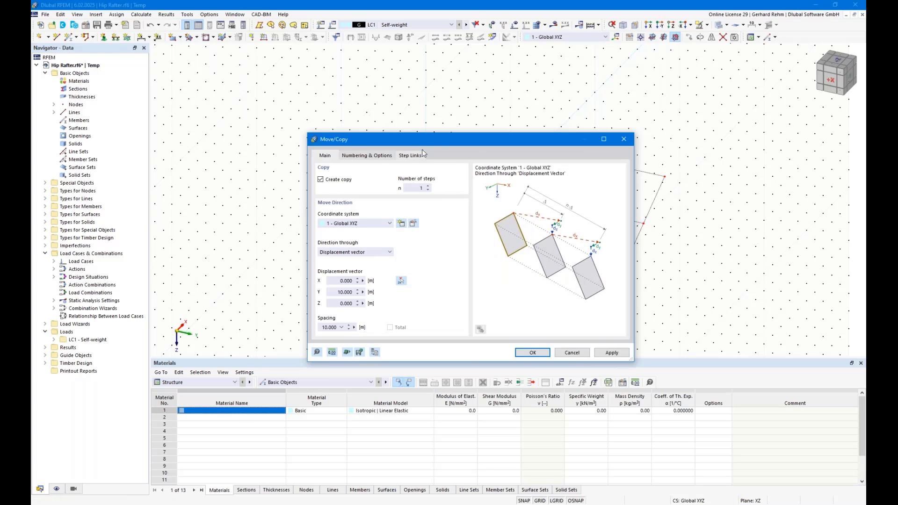
left_click_drag(420, 139, 253, 84)
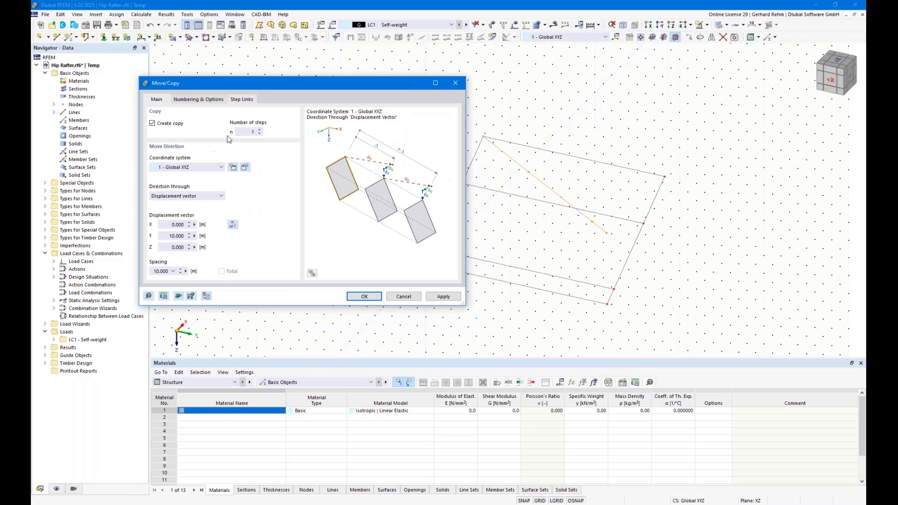
left_click(163, 223)
key("BackSpace")
type("-10")
key("Tab")
type("0")
left_click(364, 296)
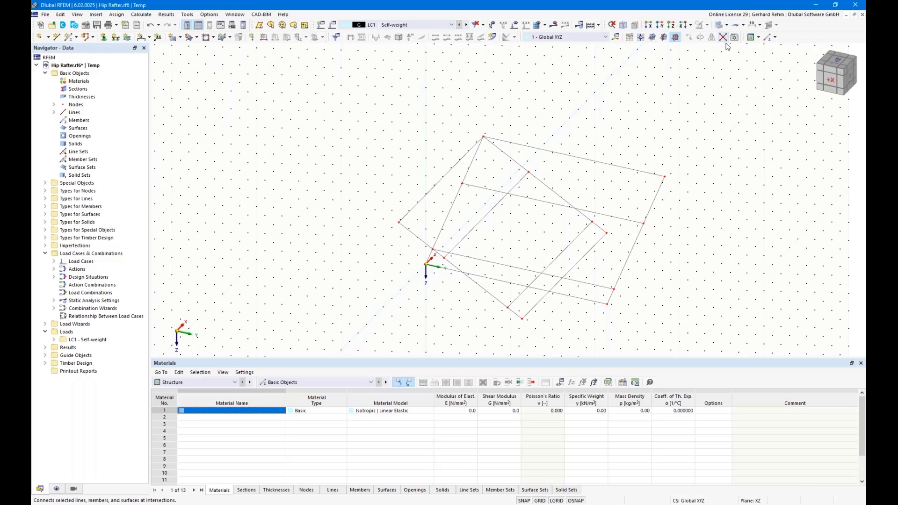
Step: Connect all lines at their intersections and delete the excess line segments that extend beyond the hip on both sides
left_click_drag(718, 343, 380, 81)
middle_click_drag(343, 231, 262, 262, "ctrl")
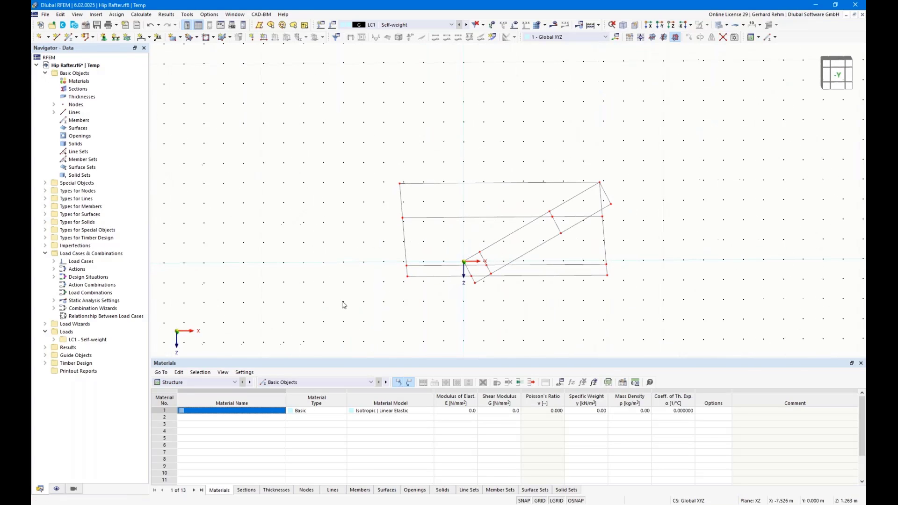
left_click_drag(417, 307, 346, 159)
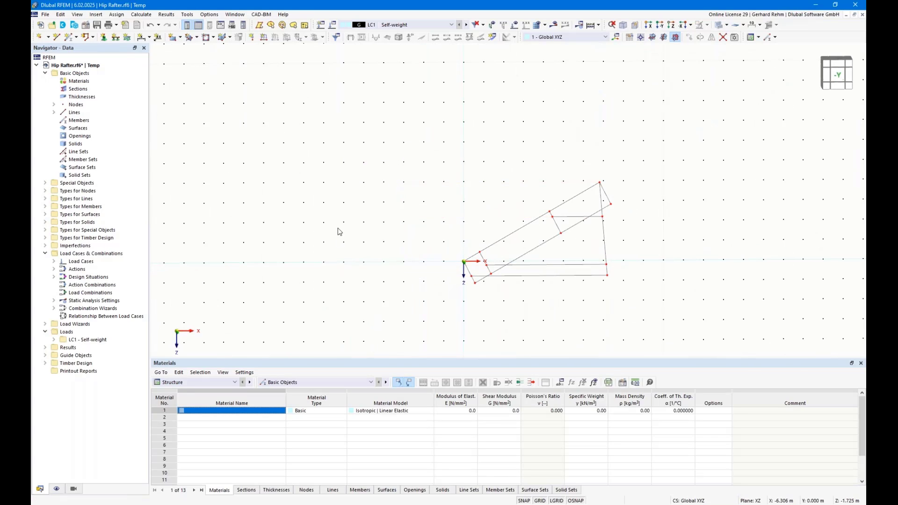
middle_click_drag(338, 230, 514, 243, "ctrl")
left_click_drag(651, 306, 588, 135)
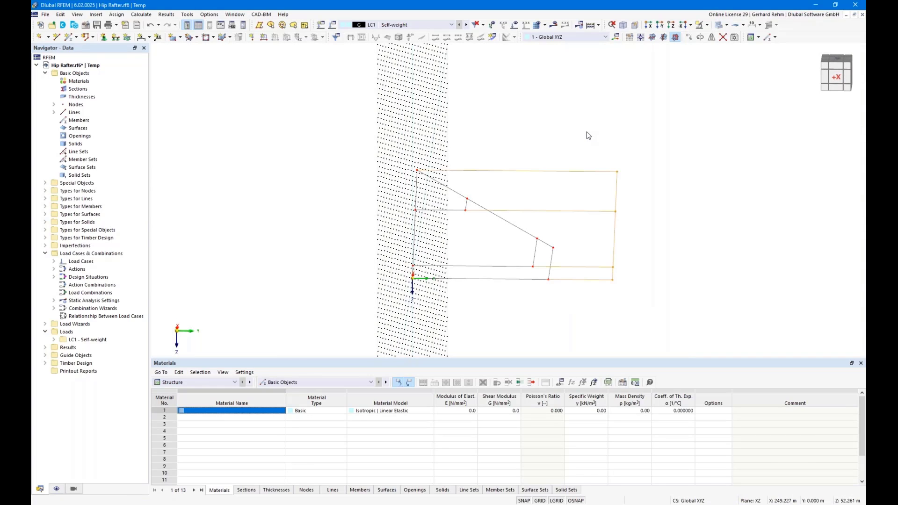
key("Delete")
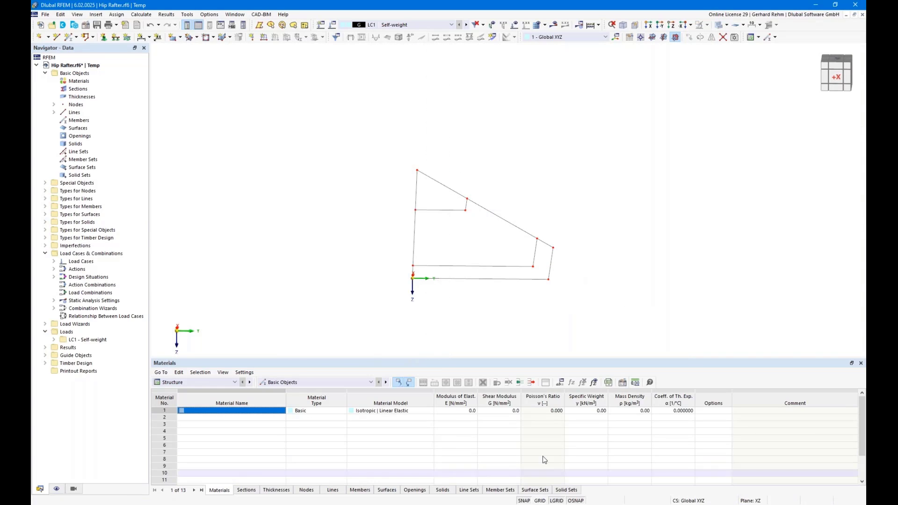
Step: Draw the hip line from the outer eaves corner through the purlin intersection nodes up to the apex node
middle_click_drag(533, 337, 505, 300, "ctrl")
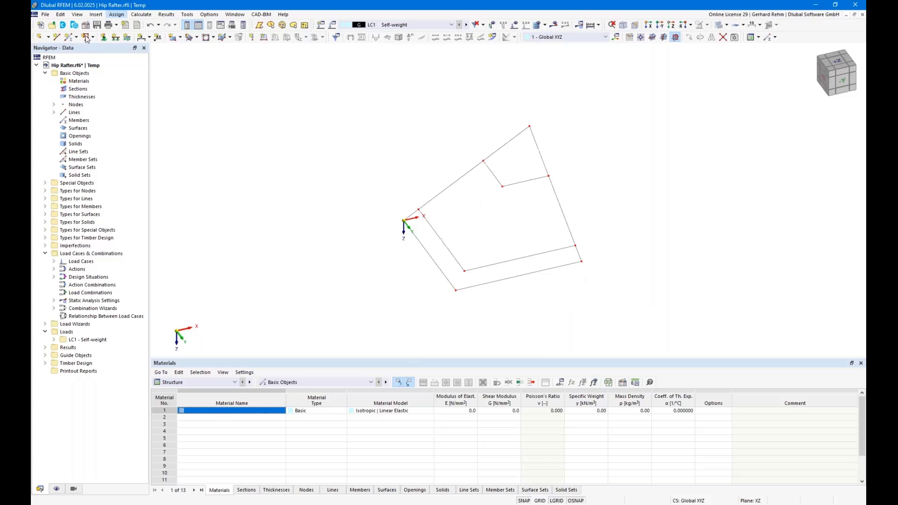
left_click(56, 37)
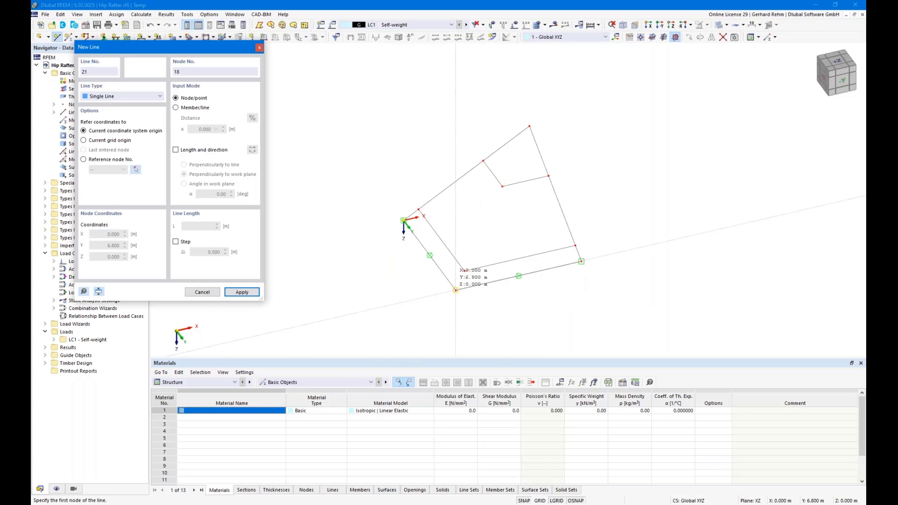
left_click(455, 290)
left_click(529, 126)
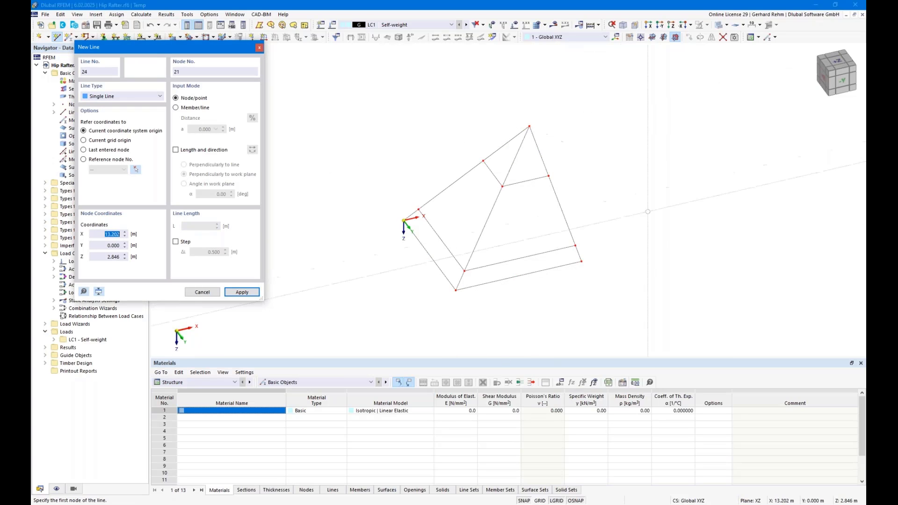
key("Escape")
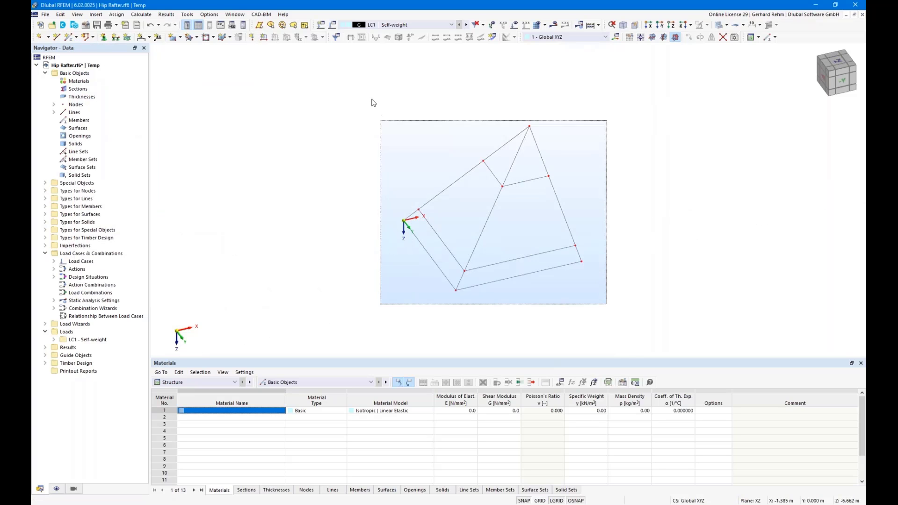
Step: Mirror a copy of all lines about the YZ plane through the apex node
key("ctrl+a")
left_click(711, 37)
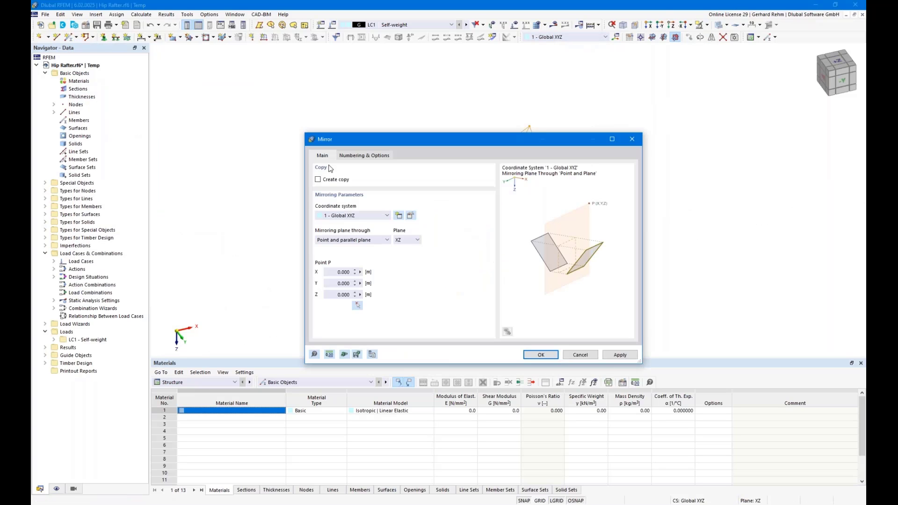
left_click(411, 240)
left_click(401, 255)
left_click(357, 305)
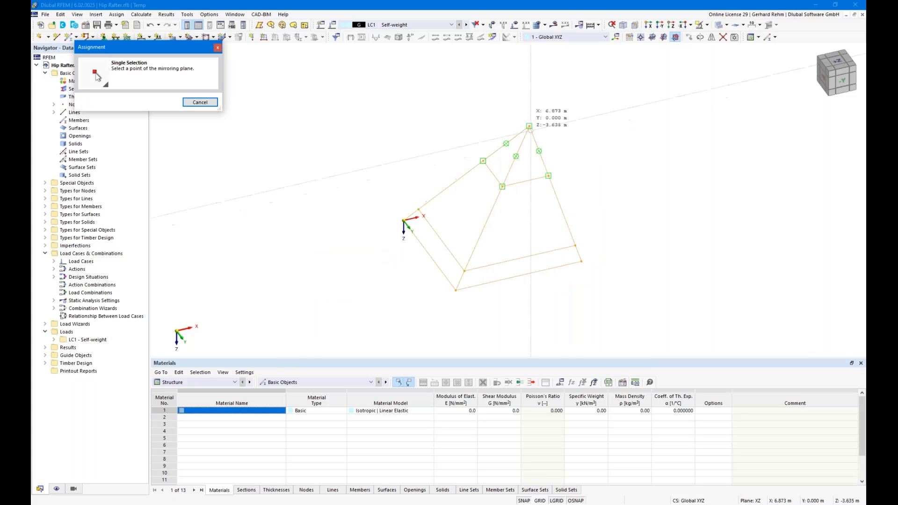
left_click(528, 127)
left_click_drag(514, 142, 314, 44)
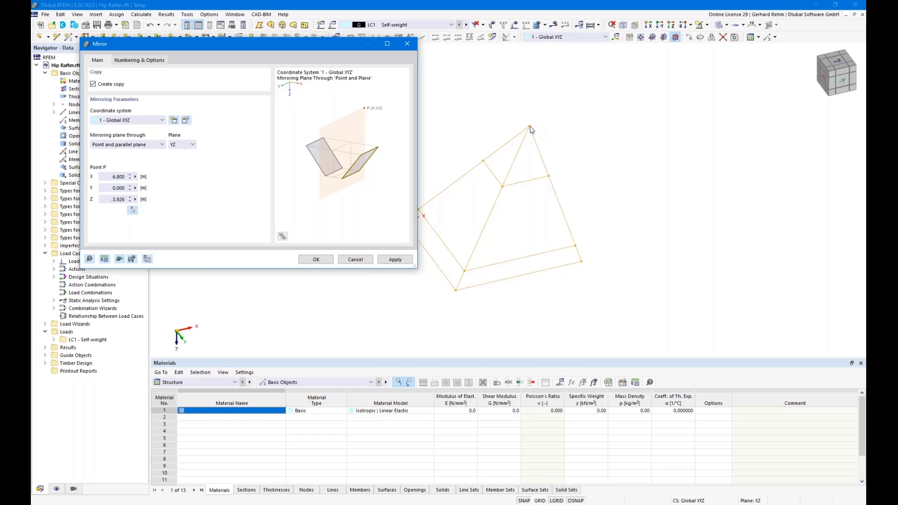
left_click(319, 261)
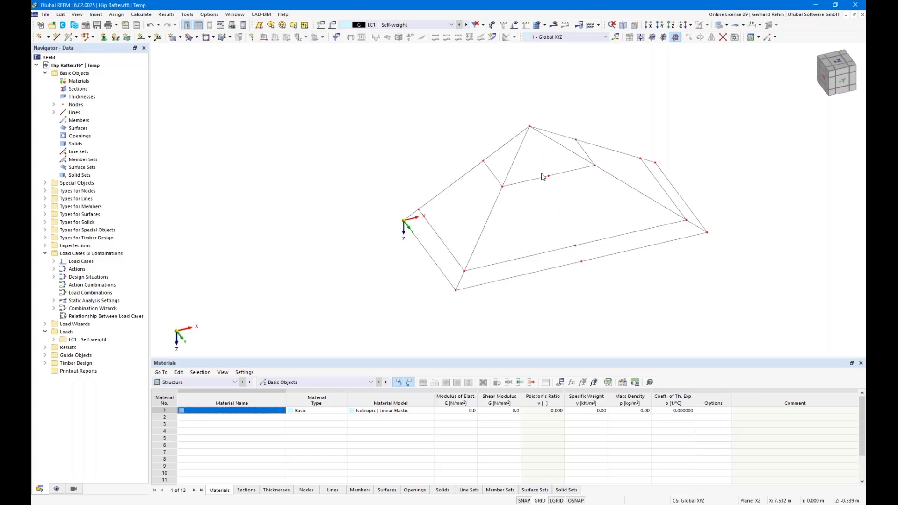
Step: Delete the three intermediate nodes on the mirroring plane while keeping the horizontal lines continuous
left_click_drag(537, 167, 585, 290)
right_click(582, 261)
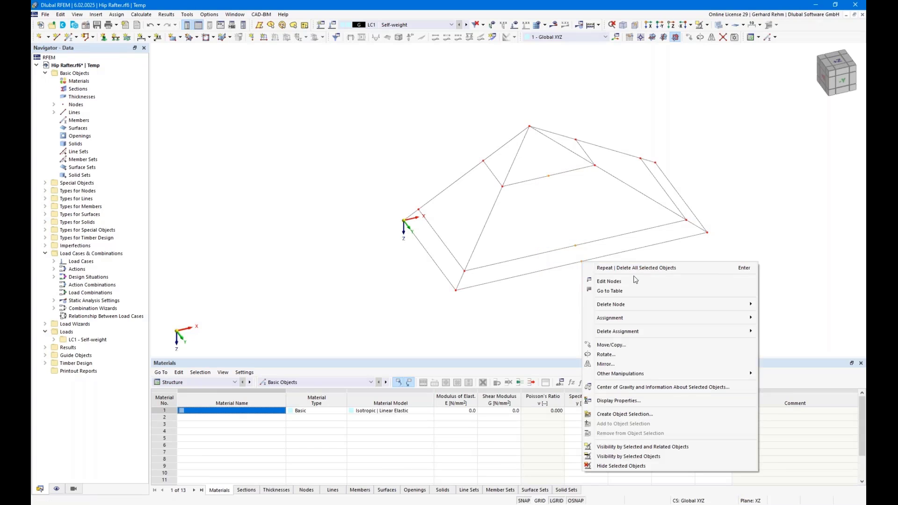
mouse_move(627, 306)
left_click(497, 314)
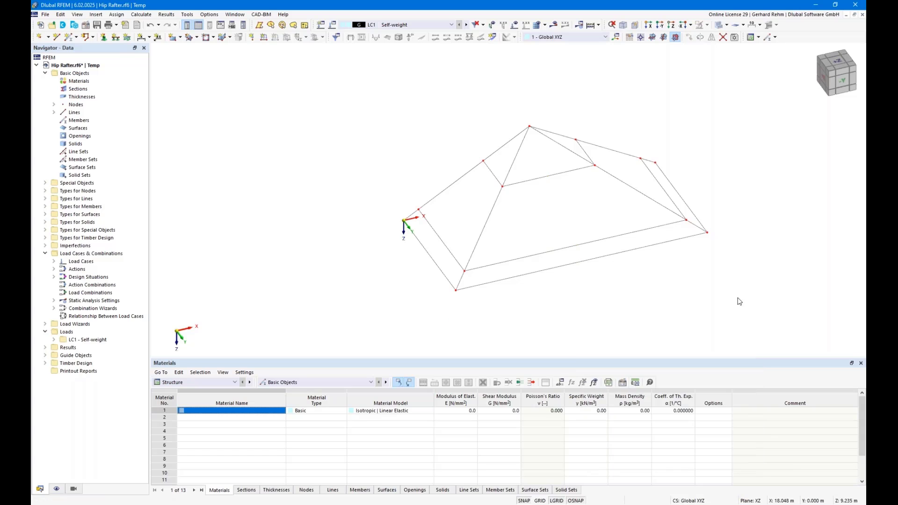
Step: Start a new beam member on hip lines 21-23 with uniform section distribution and open the section library
middle_click_drag(631, 286, 493, 317, "ctrl")
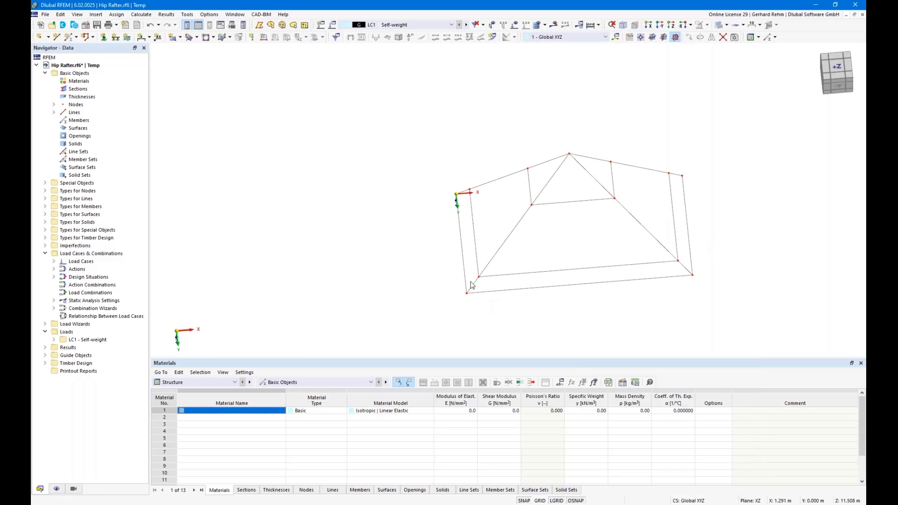
left_click(64, 37)
double_click(473, 182)
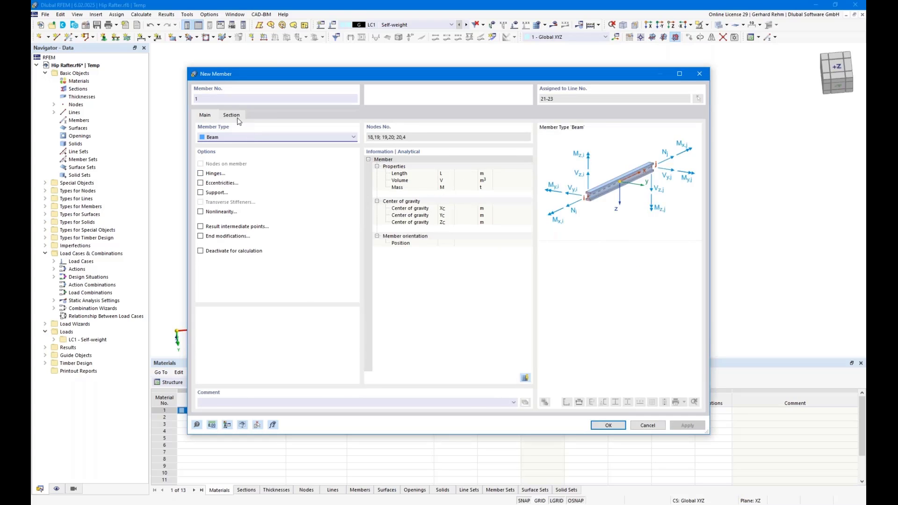
left_click(238, 117)
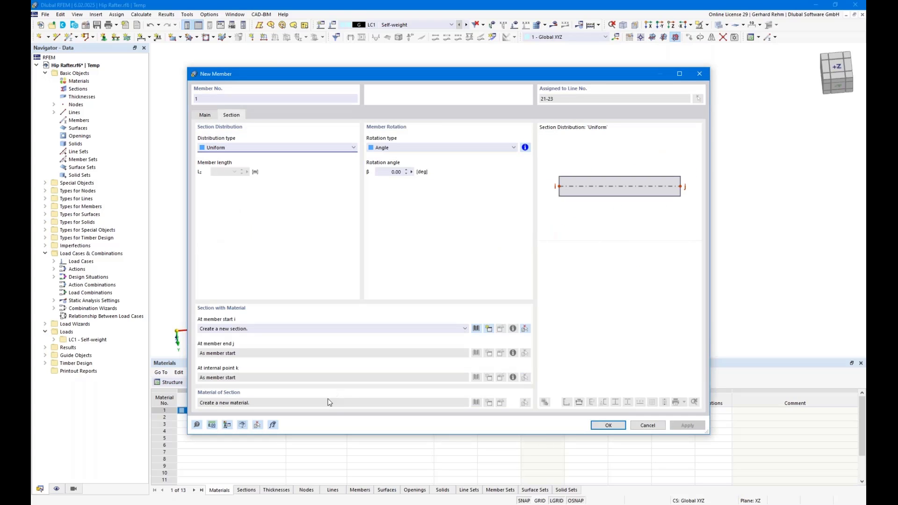
left_click(476, 328)
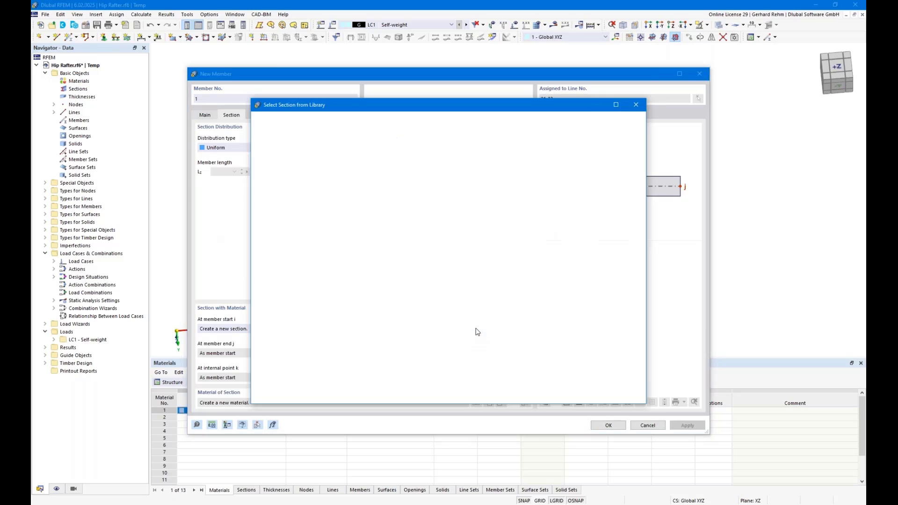
Step: Define the member's section as a massive rectangle with a width of 100 mm and a depth of 240 mm
key("Escape")
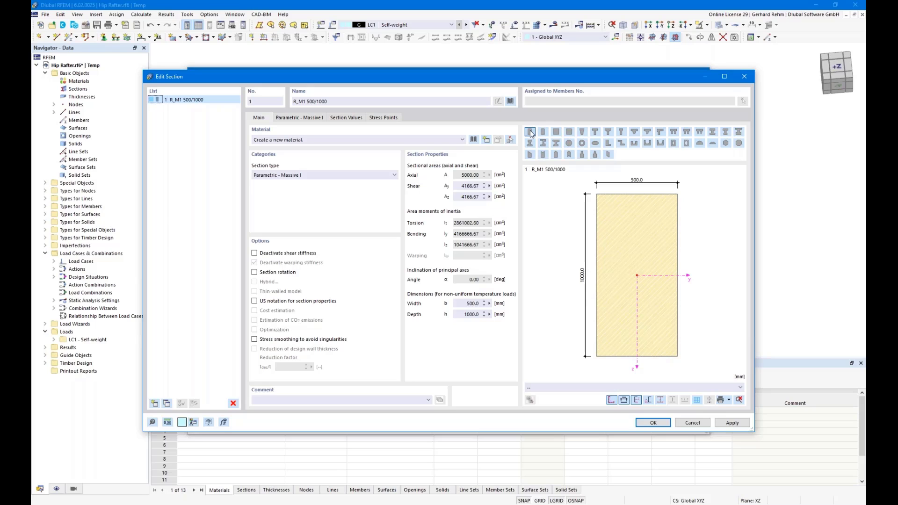
left_click(301, 118)
type("100")
left_click(322, 151)
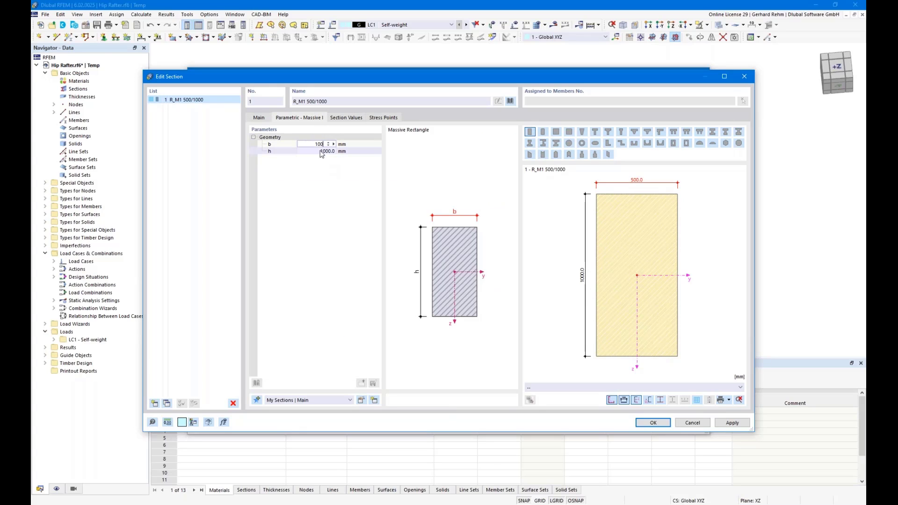
type("240")
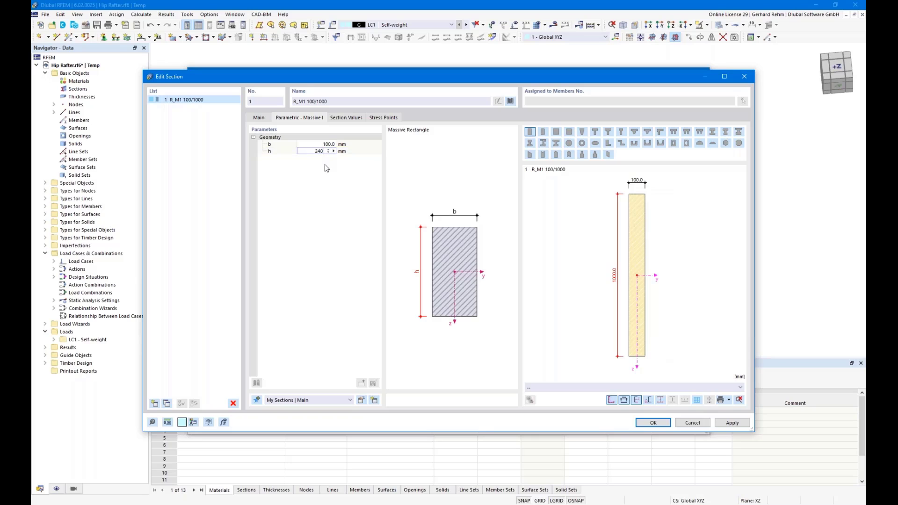
left_click(259, 118)
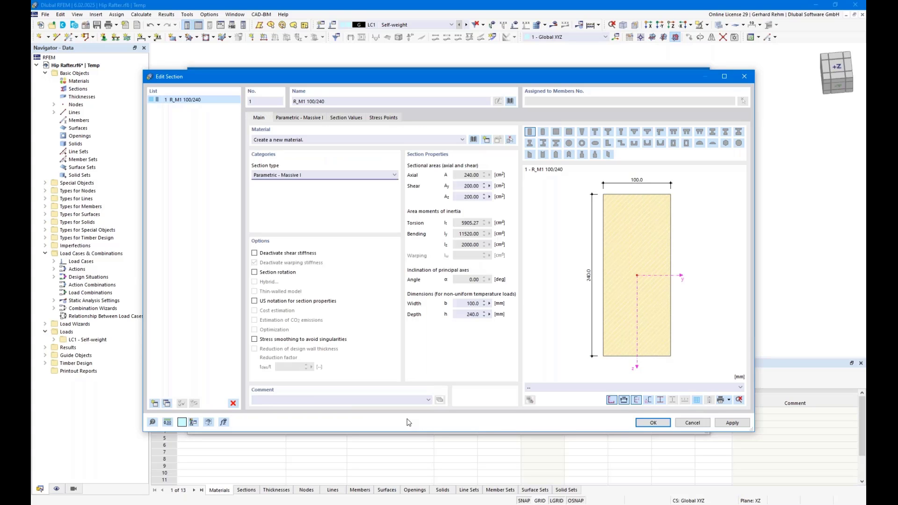
Step: Assign the EN 14080 glulam material GL24h to the section and create the hip rafter member on lines 21-23
left_click(473, 140)
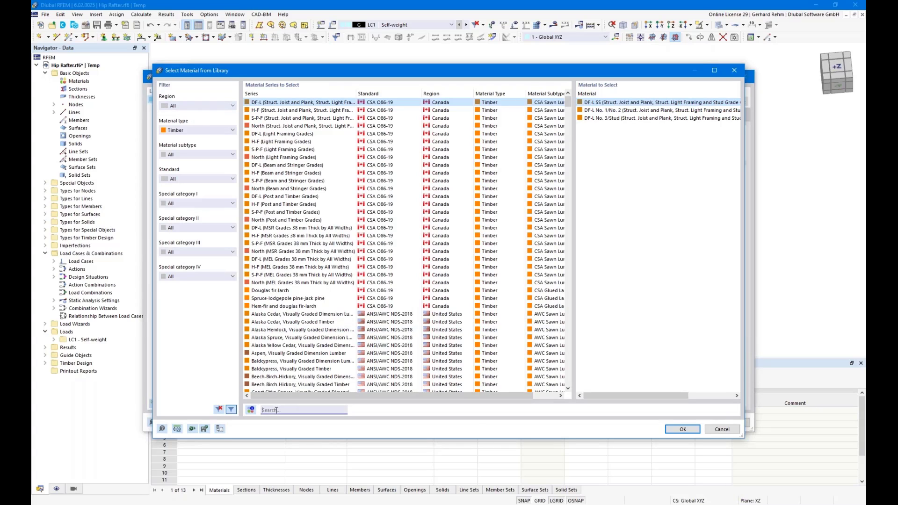
type("gl24h")
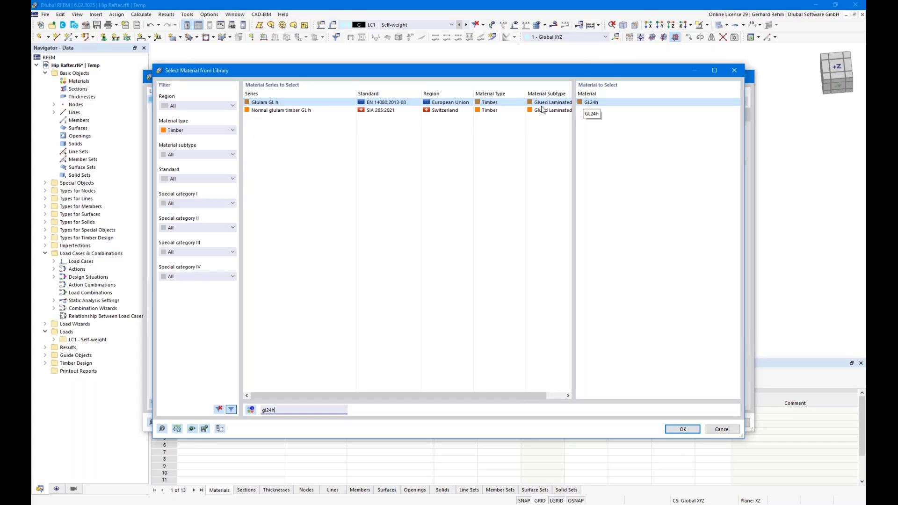
double_click(591, 102)
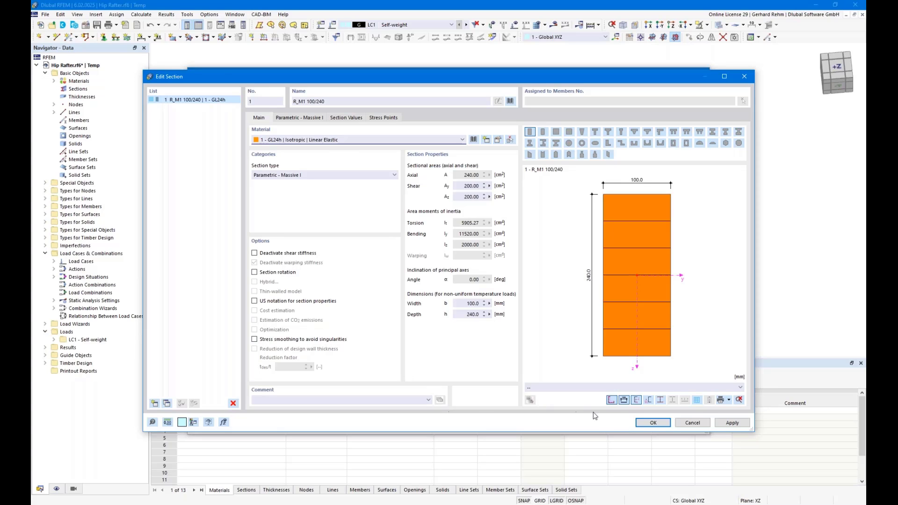
left_click(650, 422)
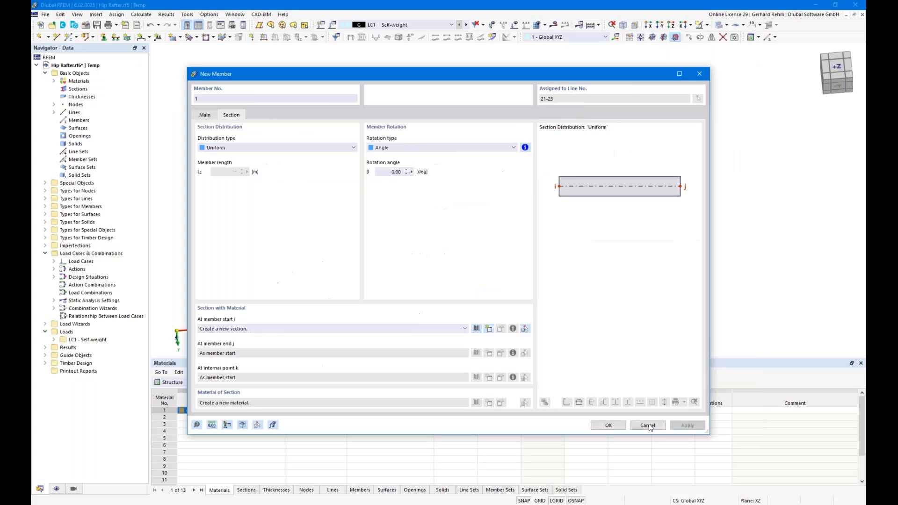
left_click(608, 425)
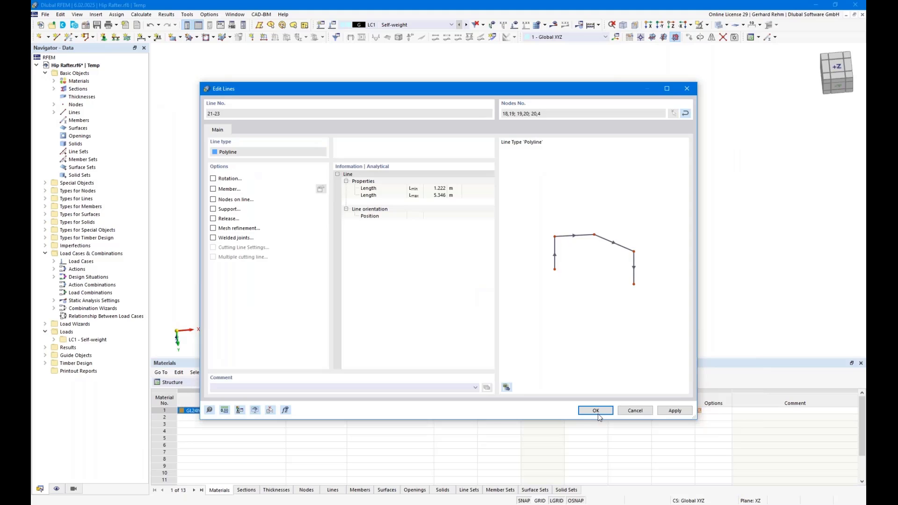
left_click(595, 410)
Step: Start a new nodal support with all translations and rotation about X restrained, leaving the rotations about Y and Z free
middle_click_drag(609, 305, 525, 234, "ctrl")
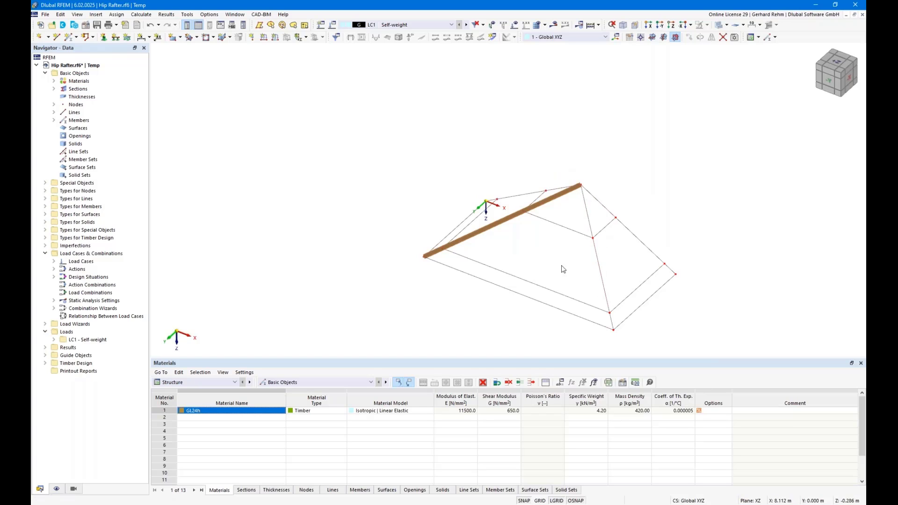
middle_click_drag(537, 273, 653, 255, "ctrl")
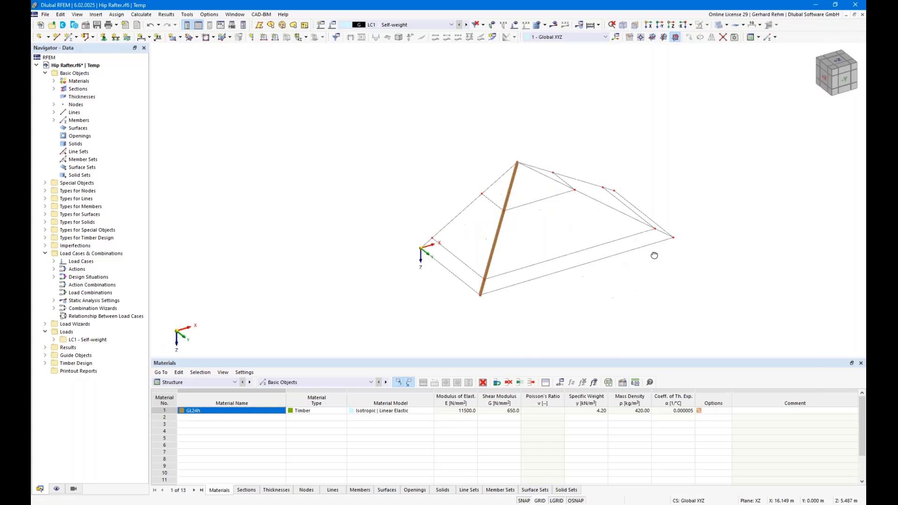
right_click(653, 255)
left_click(593, 239)
middle_click_drag(738, 206, 687, 238, "ctrl")
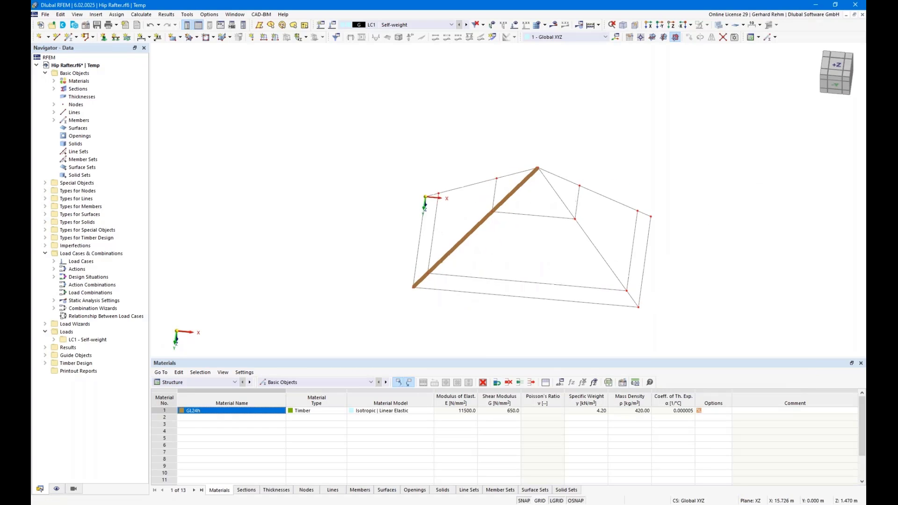
scroll(599, 238, "up", 3)
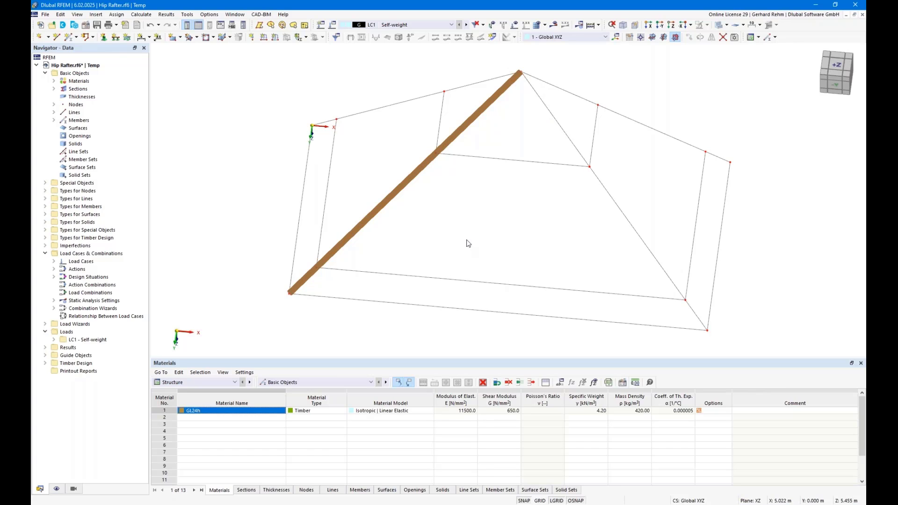
left_click(104, 37)
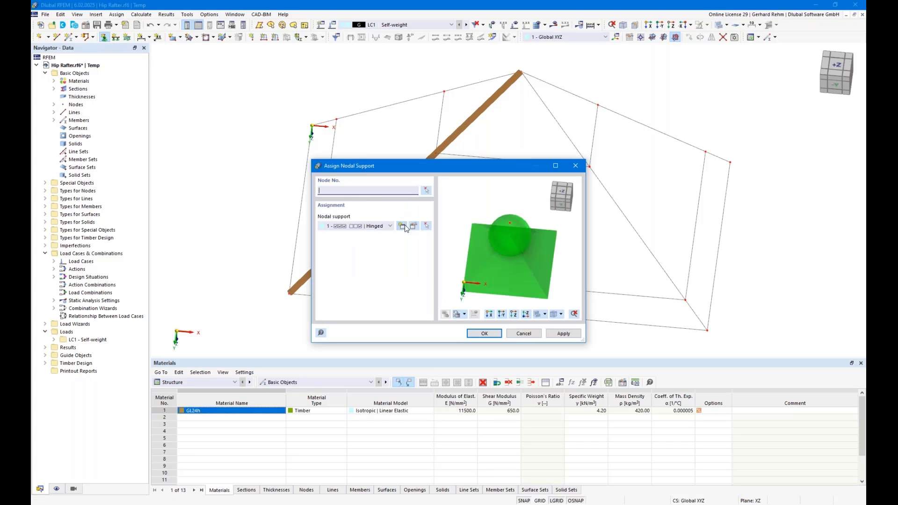
left_click(405, 228)
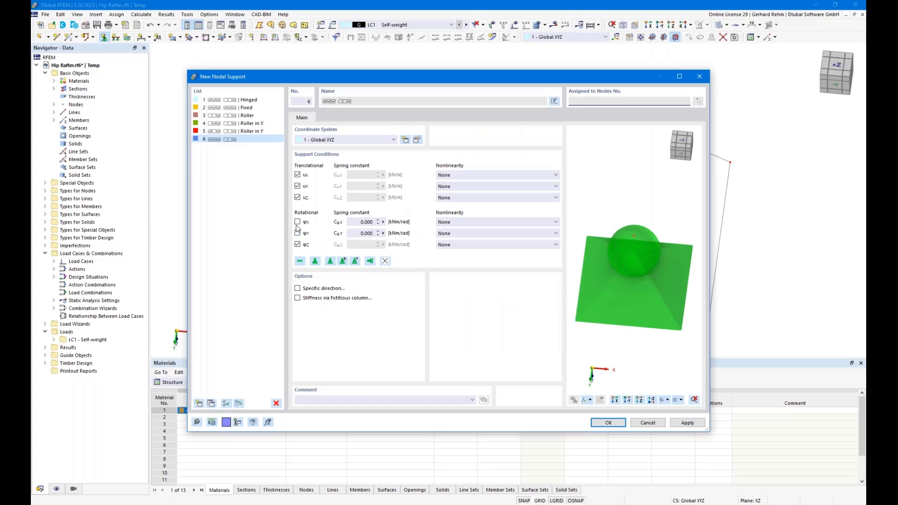
left_click(297, 222)
left_click(298, 245)
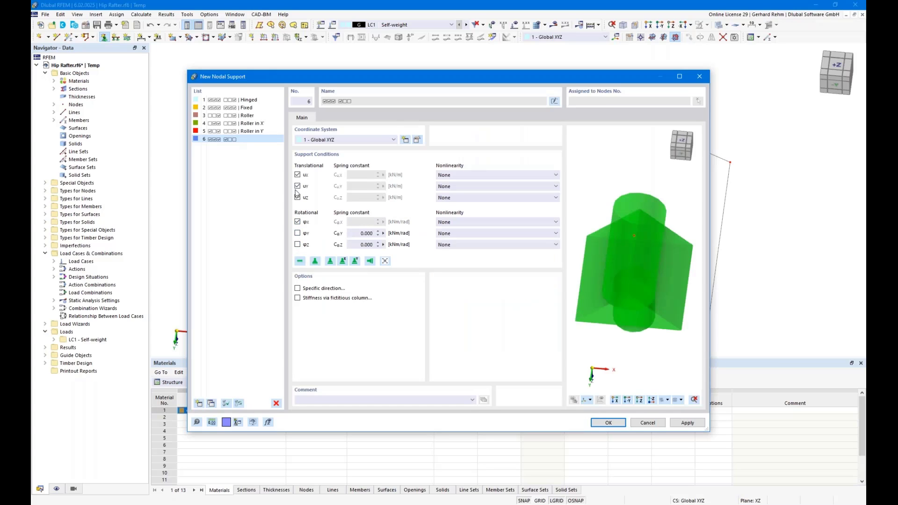
Step: Give the support a specific direction rotated -45° about Z' and assign it to the hip rafter's lower purlin node
left_click(298, 289)
left_click(335, 117)
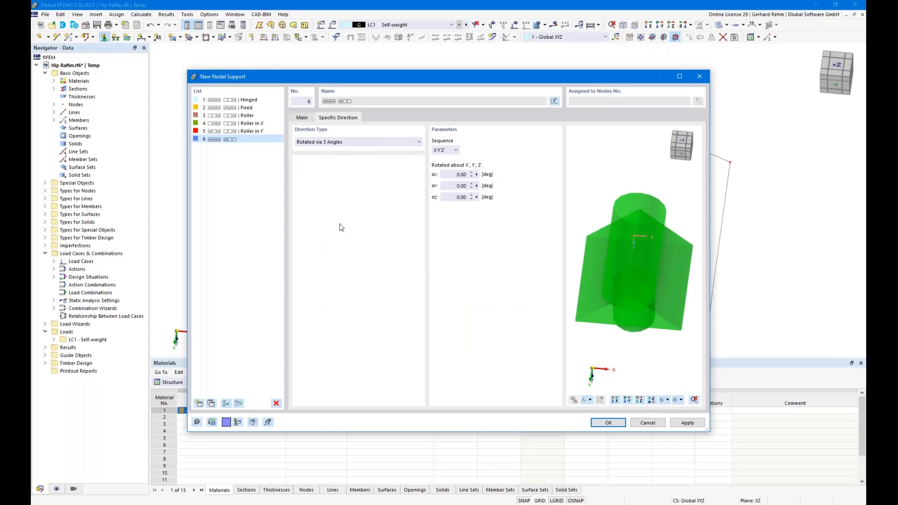
left_click(449, 198)
type("-45")
key("Return")
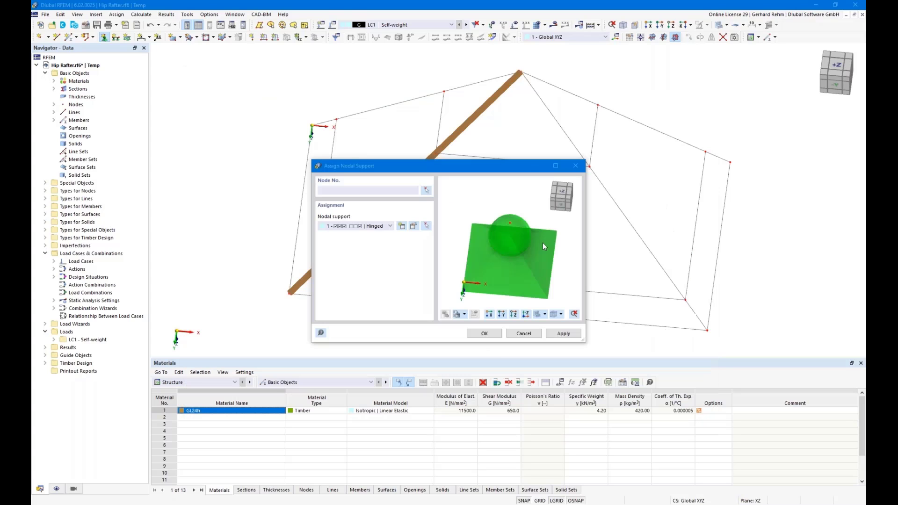
left_click(483, 334)
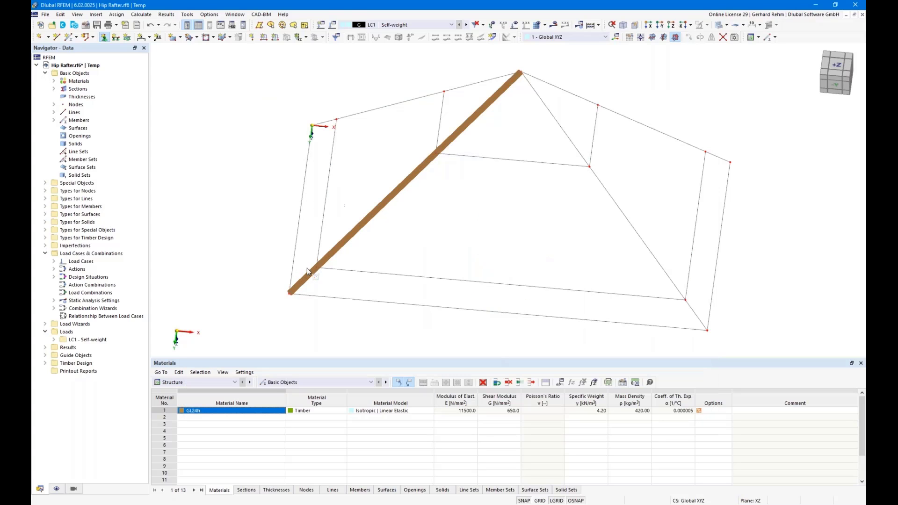
Step: Create a second nodal support with rotation about X restrained, rotation about Z free, and a specific direction of -45° about Z'
left_click(104, 37)
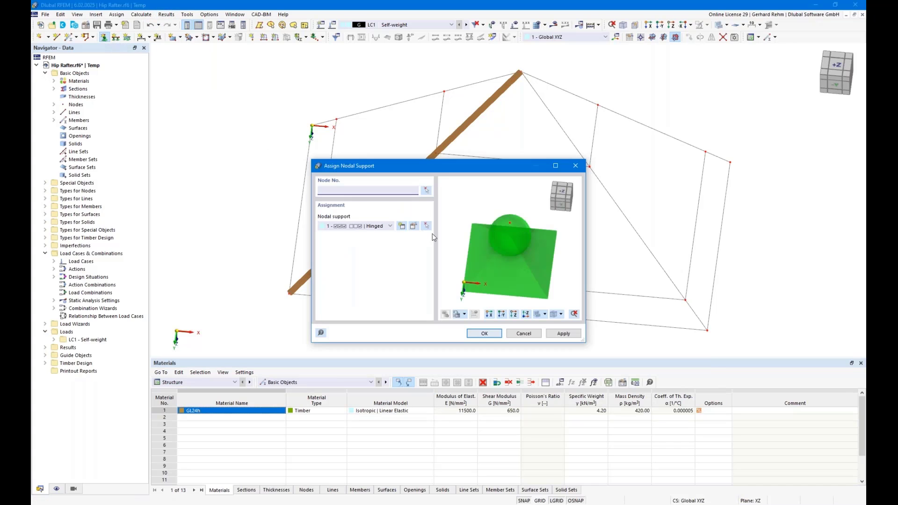
left_click(401, 227)
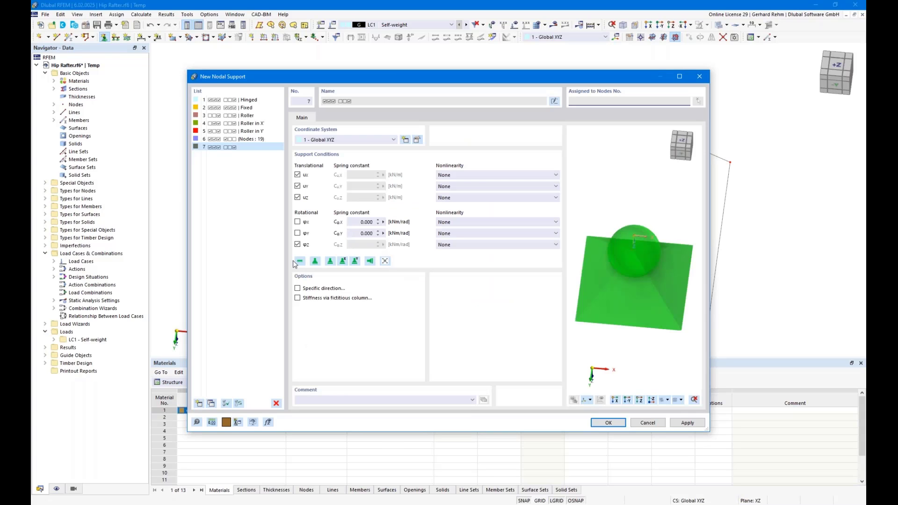
left_click(298, 244)
left_click(297, 288)
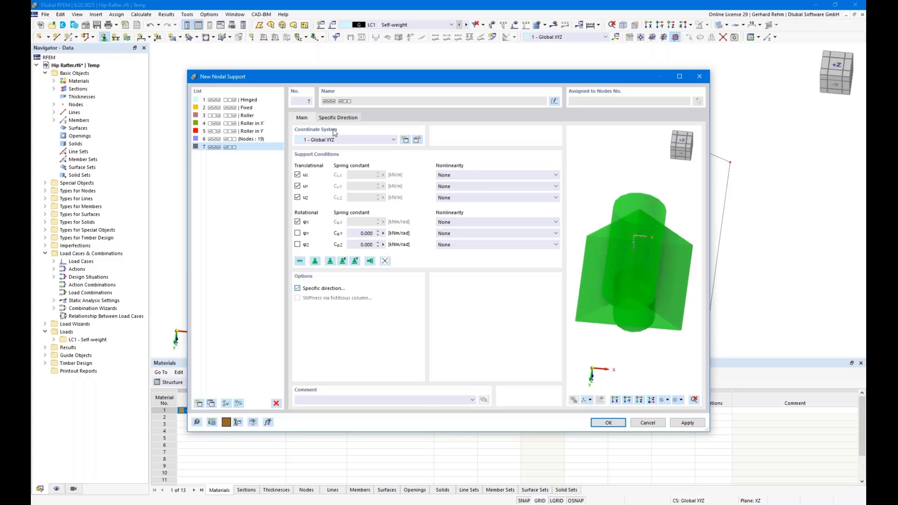
left_click(338, 118)
left_click(459, 197)
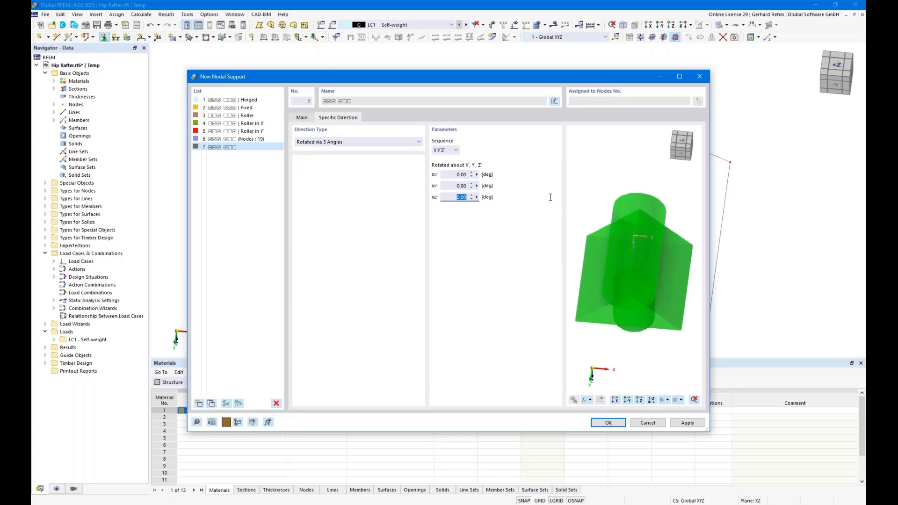
type("45")
Step: Release the support's translation in X' and assign it to the hip rafter's upper purlin node and apex node
left_click(309, 118)
left_click(297, 175)
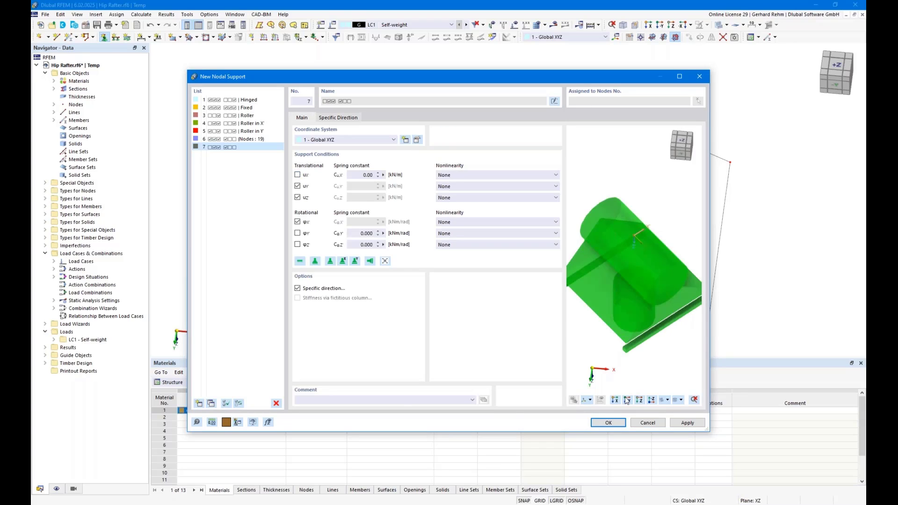
left_click(608, 422)
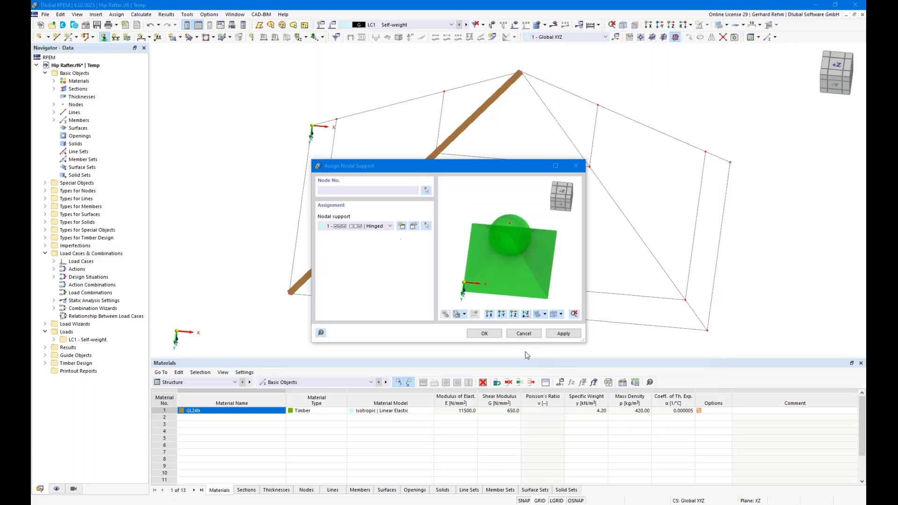
left_click(482, 333)
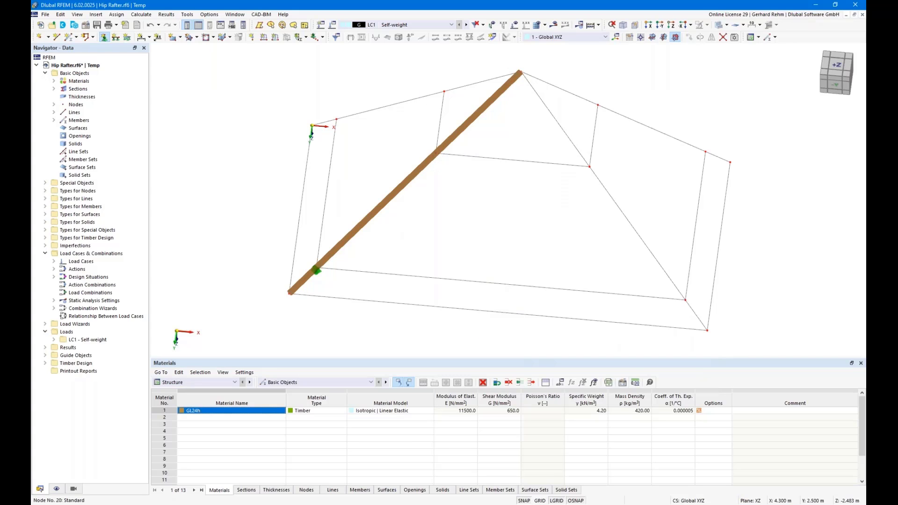
left_click(435, 155)
left_click(520, 74)
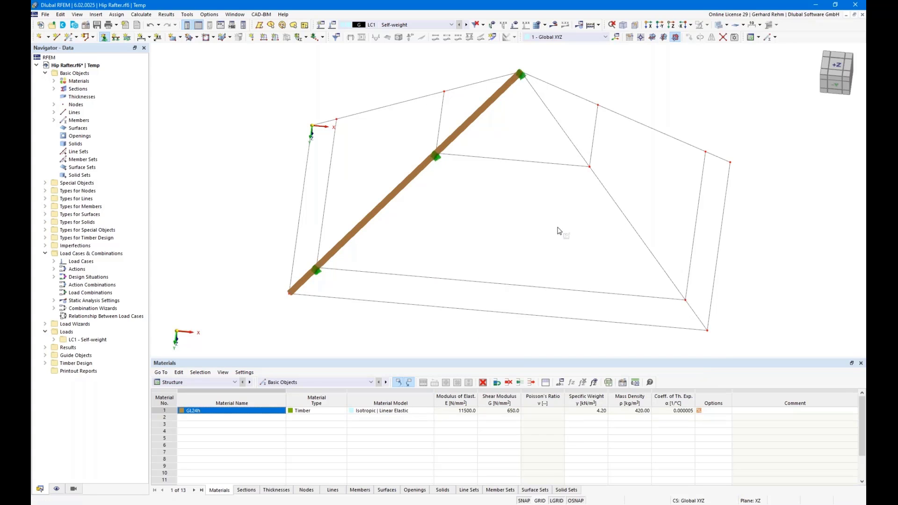
Step: Examine the position and orientation of the hip rafter's three supports in plan and in 3D
scroll(495, 190, "down", 1)
scroll(528, 220, "down", 1)
middle_click_drag(534, 239, 551, 220, "ctrl")
left_click(670, 27)
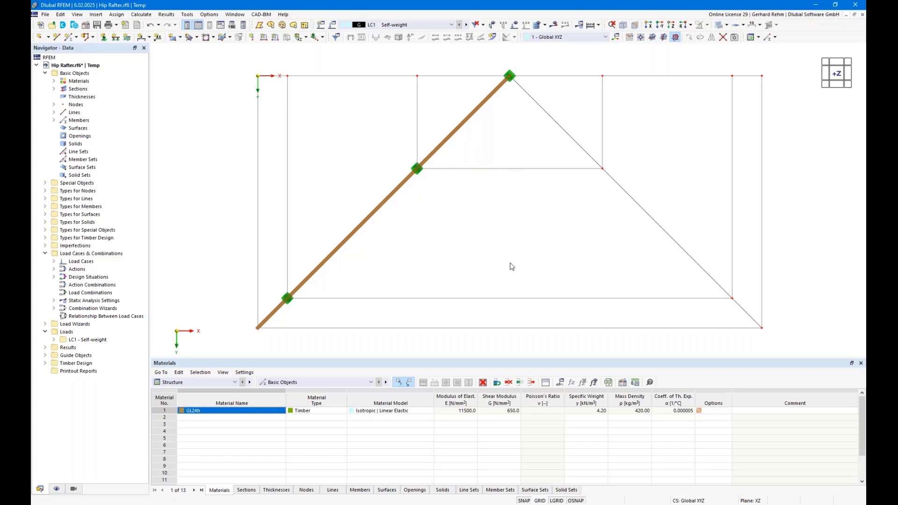
scroll(500, 249, "down", 1)
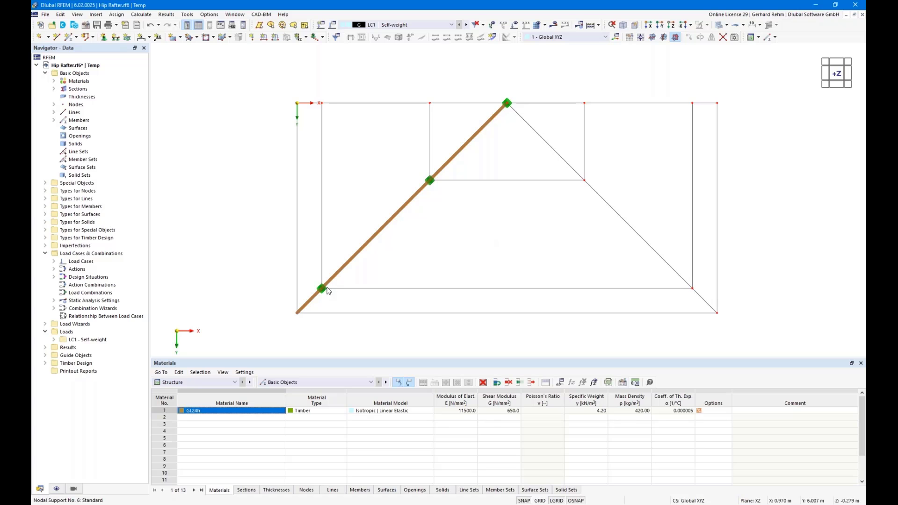
middle_click_drag(472, 286, 410, 185, "ctrl")
right_click(410, 185)
left_click(347, 234)
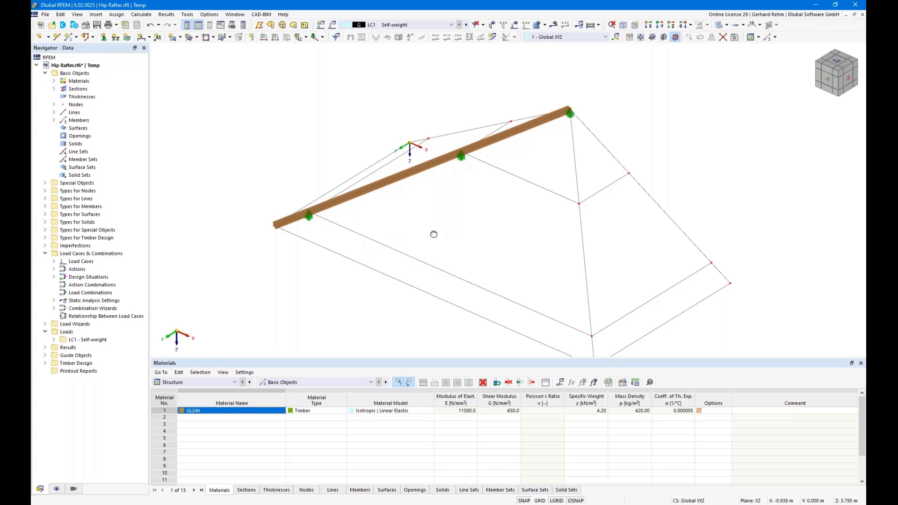
right_click_drag(433, 234, 477, 228)
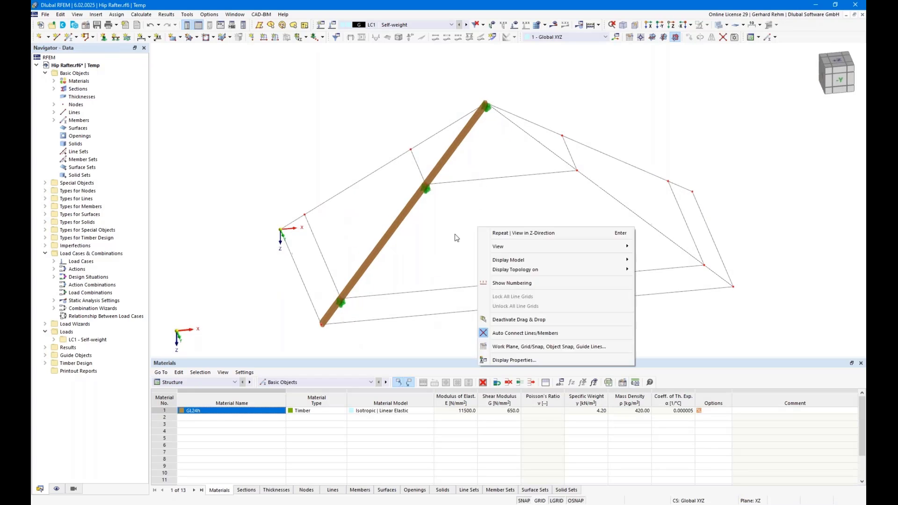
left_click(457, 238)
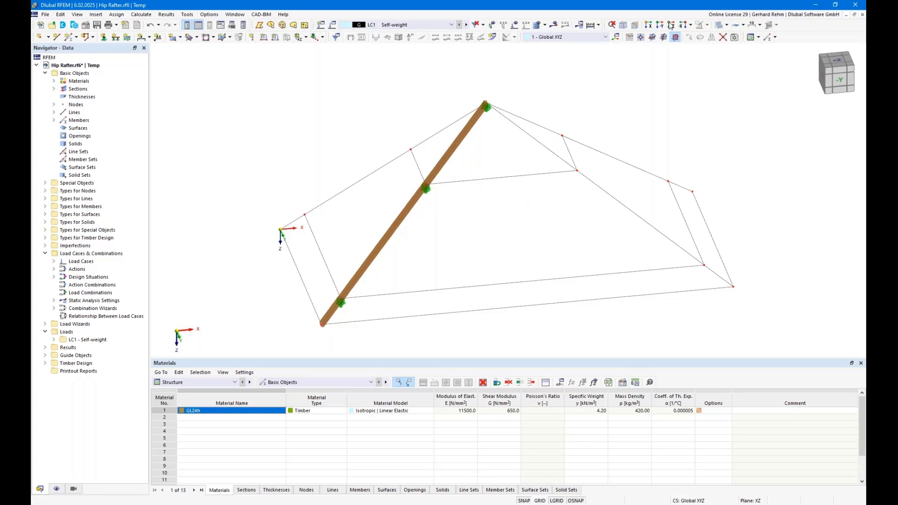
Step: Show the model in plan along Z and capture the work area into Snagit Editor
left_click(672, 25)
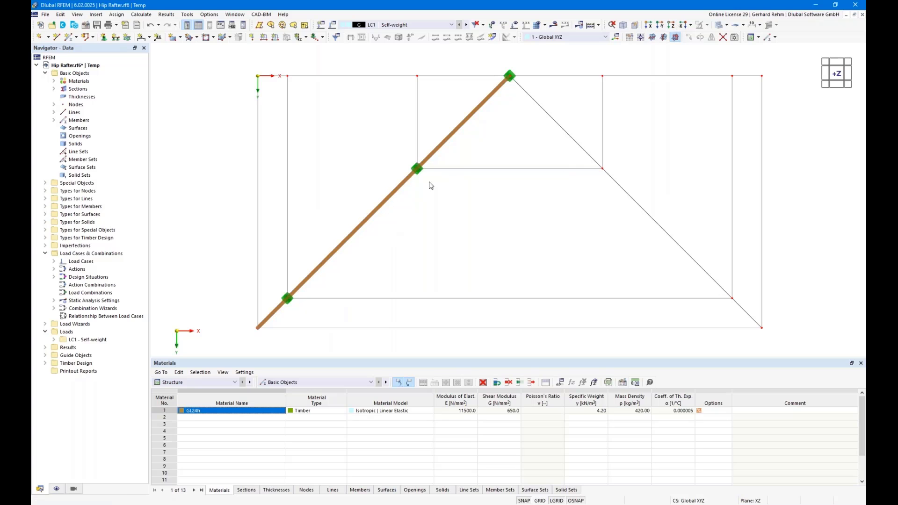
scroll(429, 189, "down", 2)
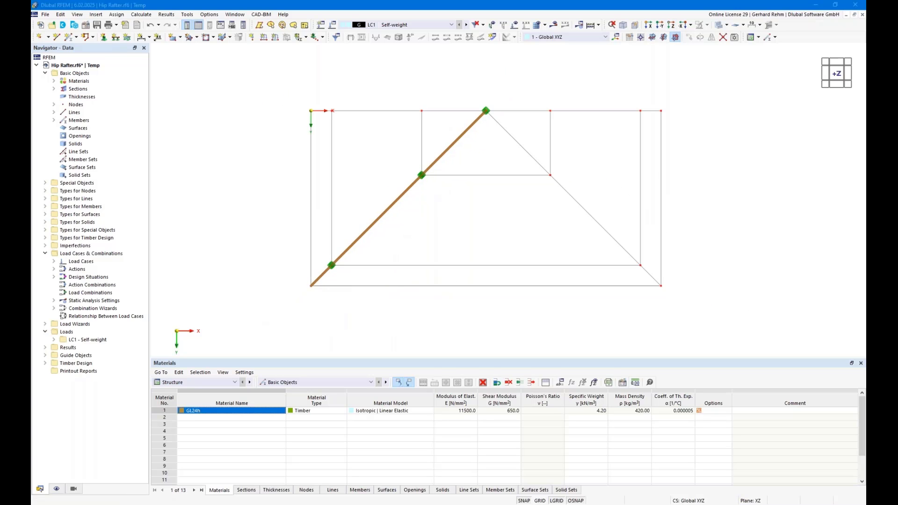
key("Print")
left_click(311, 121)
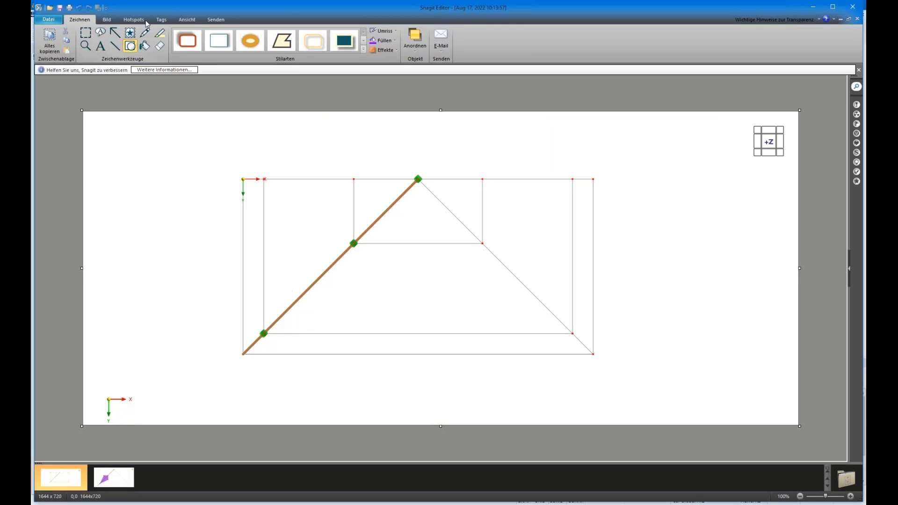
Step: Stamp a small red X on each side of the hip rafter's lower span and connect the two with a red line
left_click(128, 35)
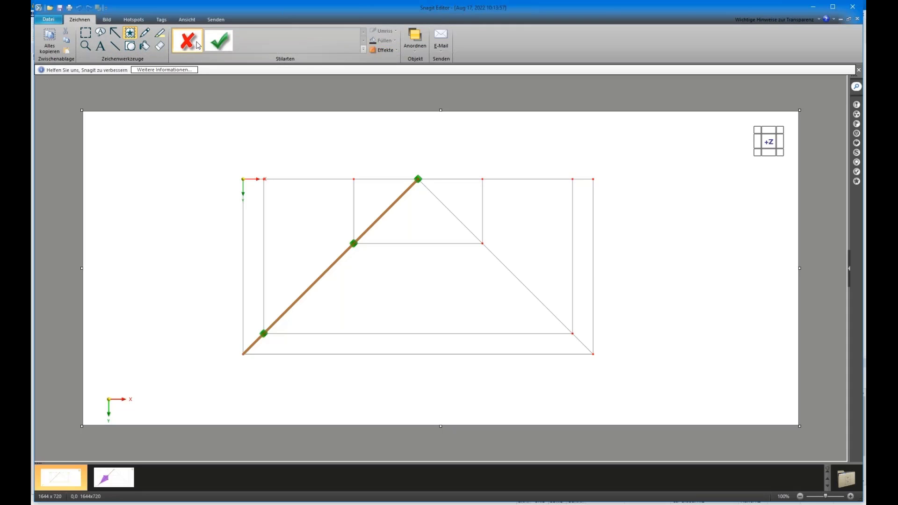
left_click(295, 243)
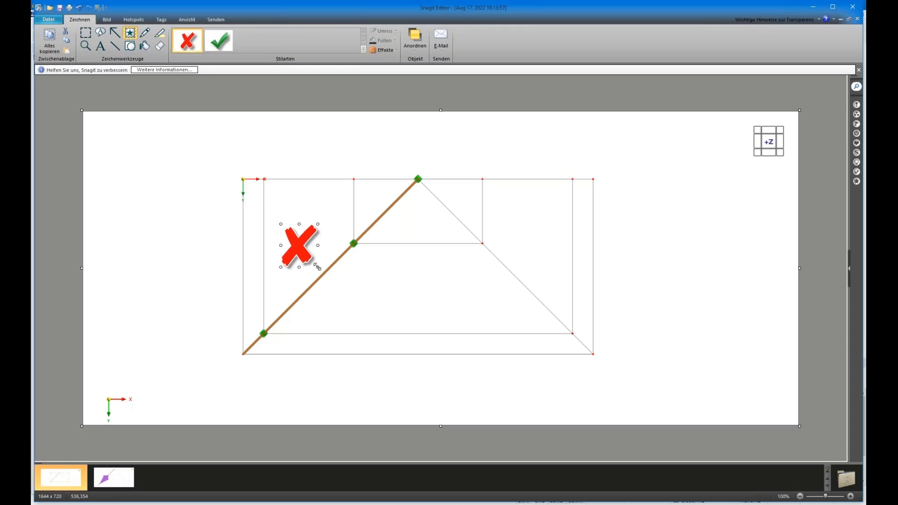
left_click_drag(316, 267, 303, 245)
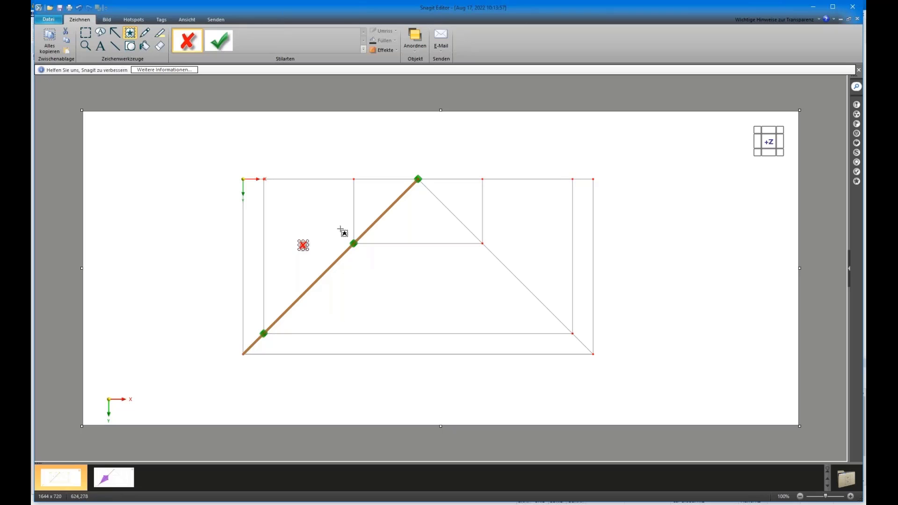
left_click(356, 284)
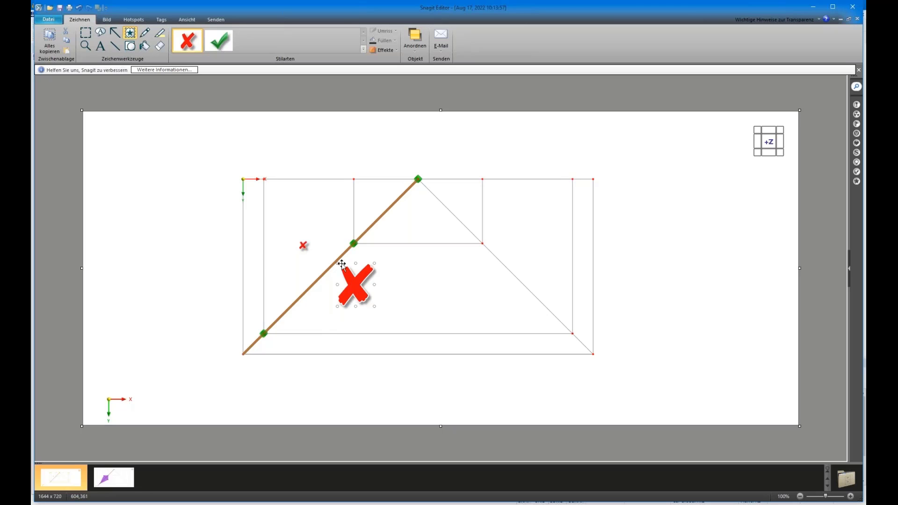
key("ctrl+z")
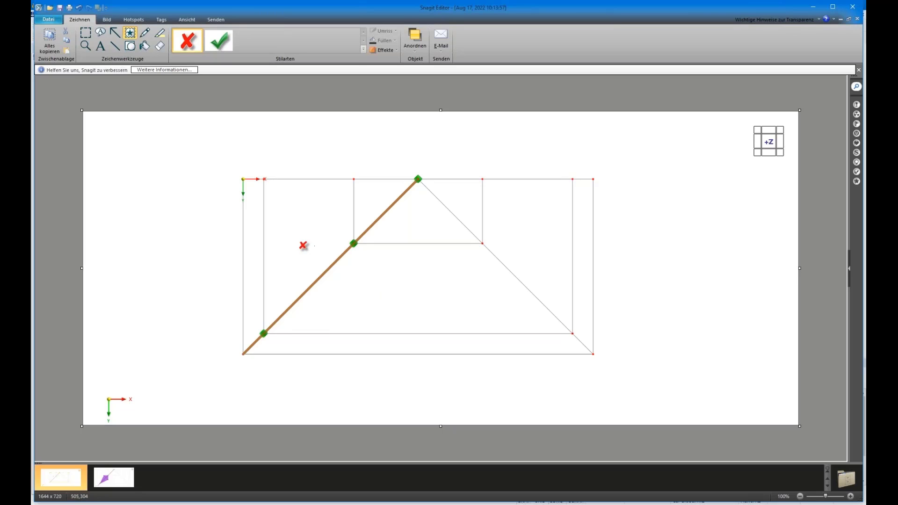
left_click(303, 245)
left_click(355, 295)
left_click(354, 296)
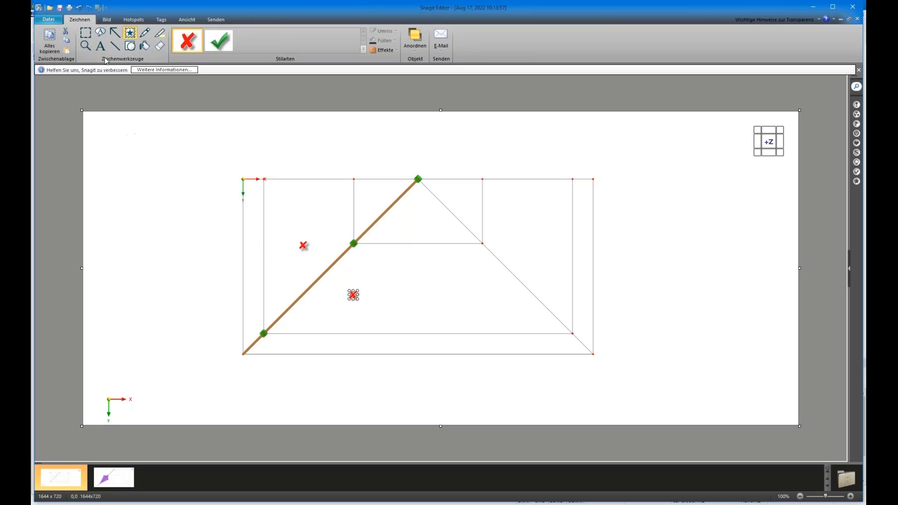
left_click(115, 46)
mouse_move(309, 255)
left_mouse_down()
mouse_move(353, 296)
mouse_move(302, 244)
left_mouse_up()
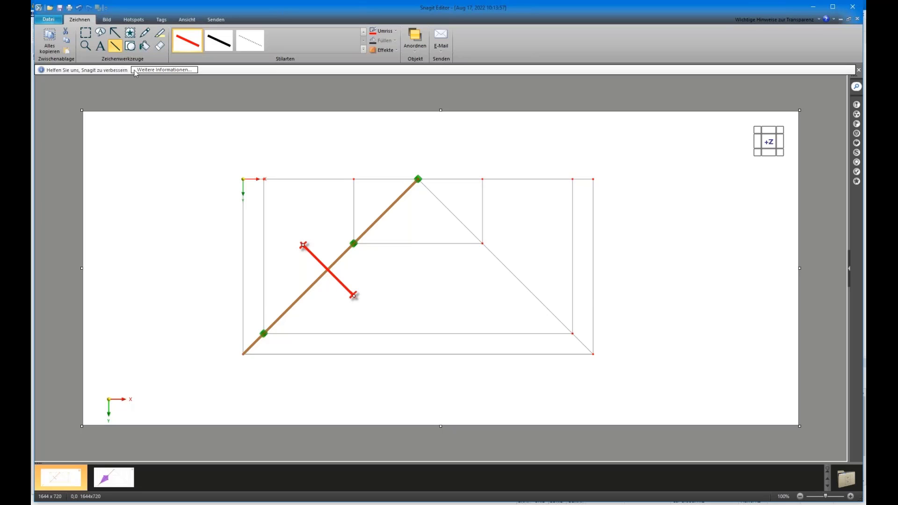
Step: Draw a filled purple polygon connecting the rafter's lower and upper purlin supports with both red X marks
left_click(130, 45)
left_click(364, 48)
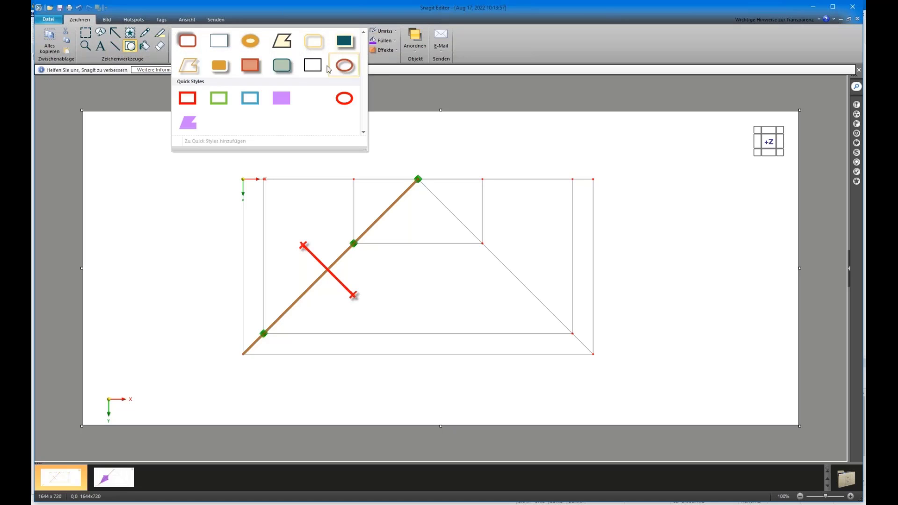
left_click(187, 122)
left_click_drag(264, 333, 285, 284)
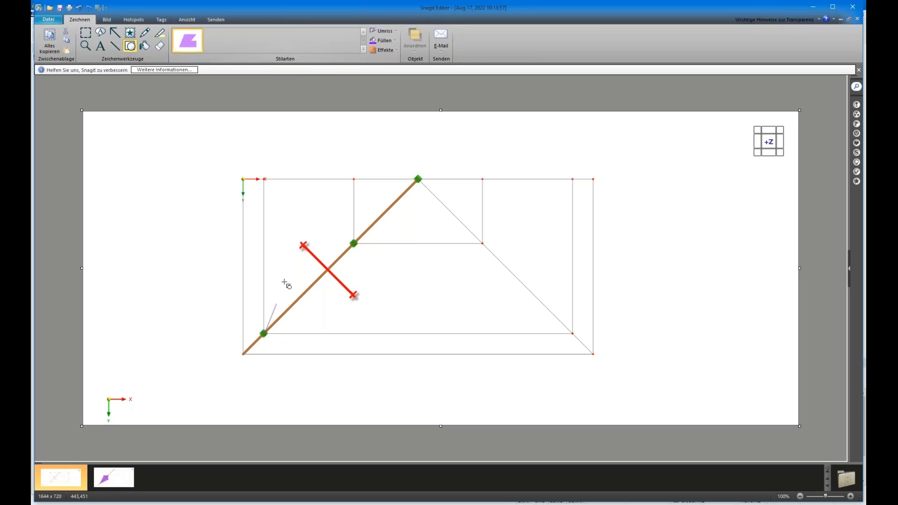
left_click(303, 245)
left_click(354, 243)
double_click(353, 295)
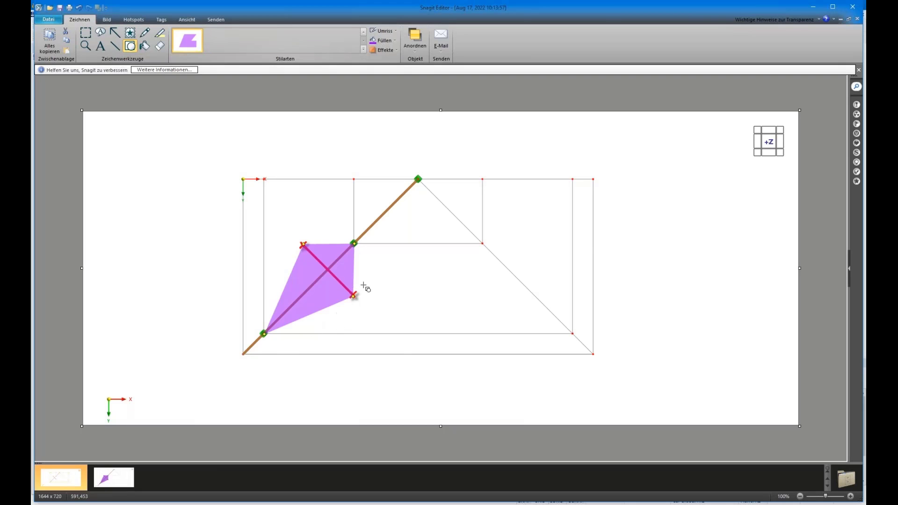
left_click(394, 348)
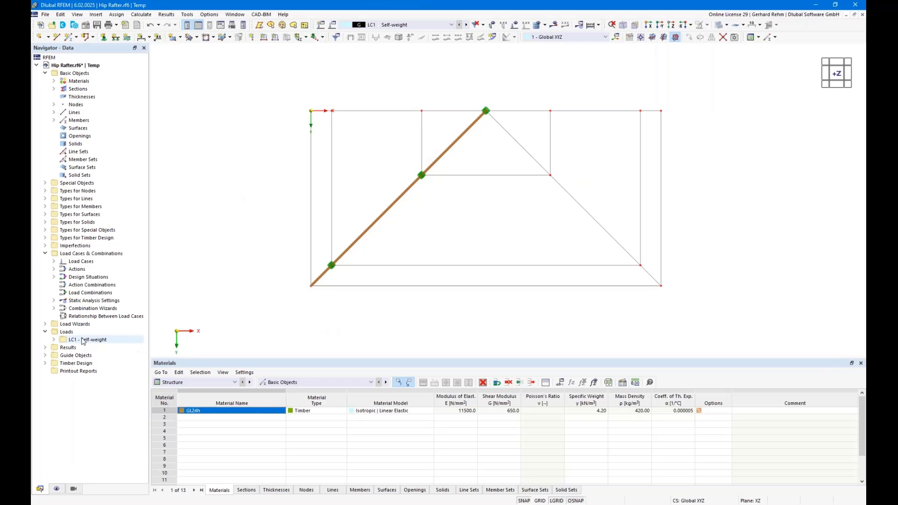
Step: Switch to RFEM and examine the main and geometry settings of the Member Loads from Area Load wizard
left_click(45, 324)
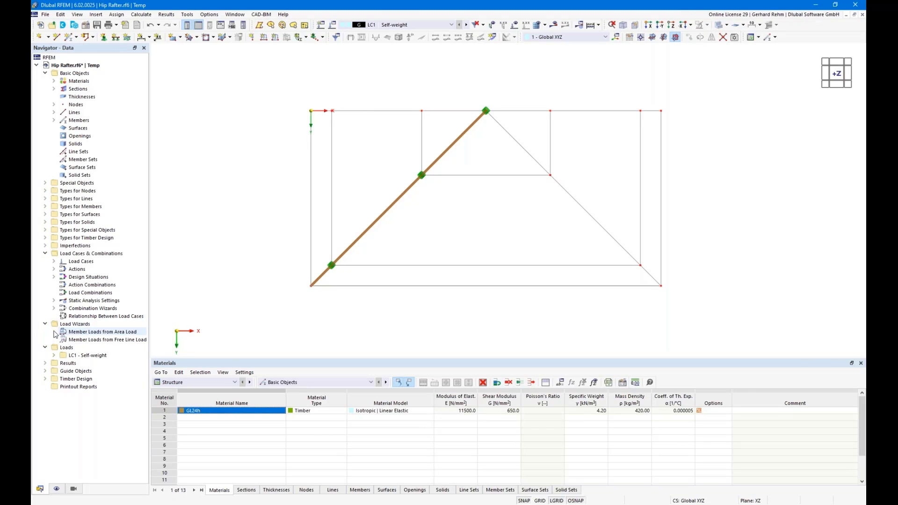
left_click(98, 333)
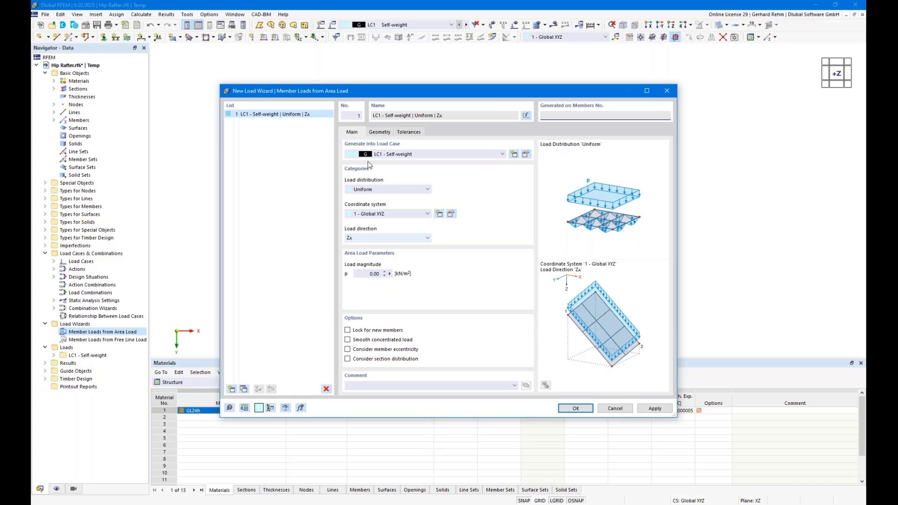
left_click(379, 132)
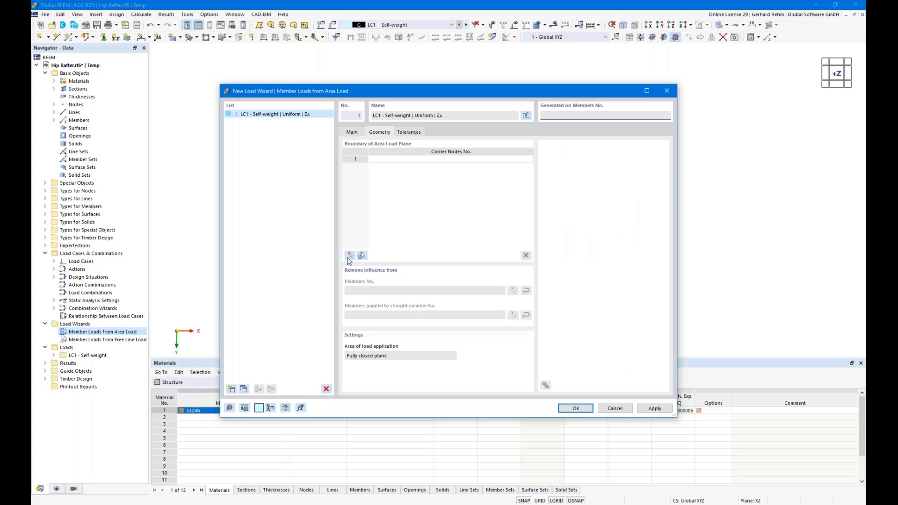
left_click_drag(368, 92, 532, 68)
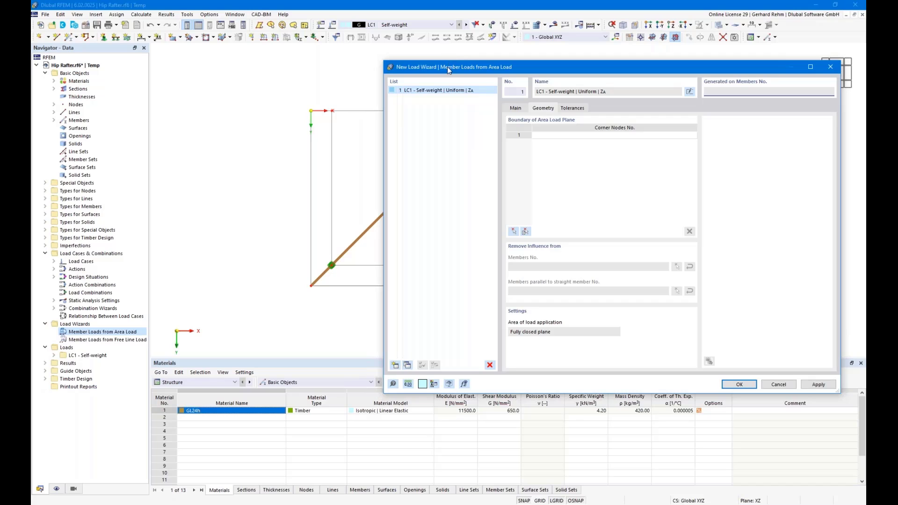
left_click_drag(447, 70, 585, 171)
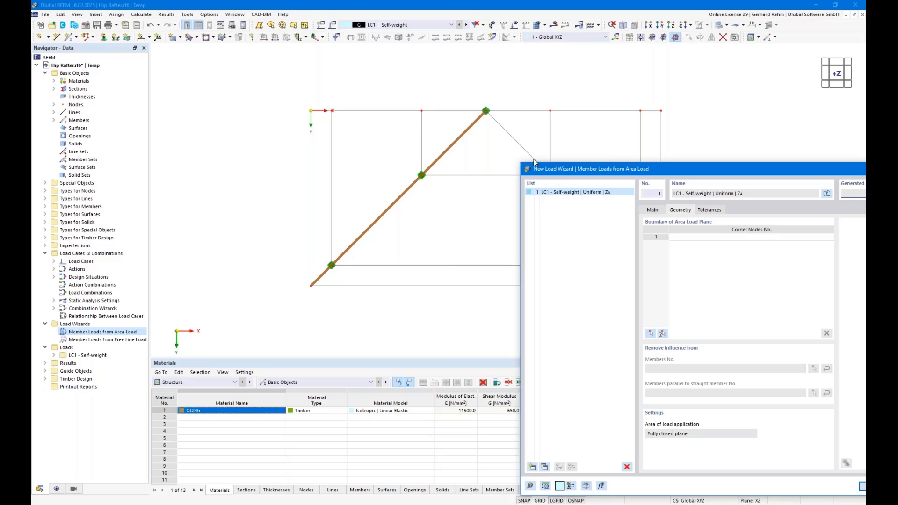
left_click_drag(552, 171, 508, 63)
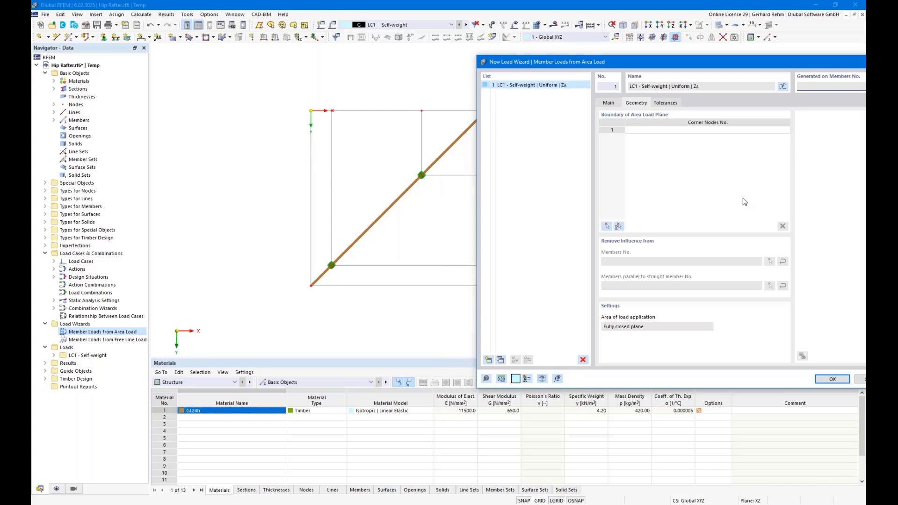
left_click(860, 379)
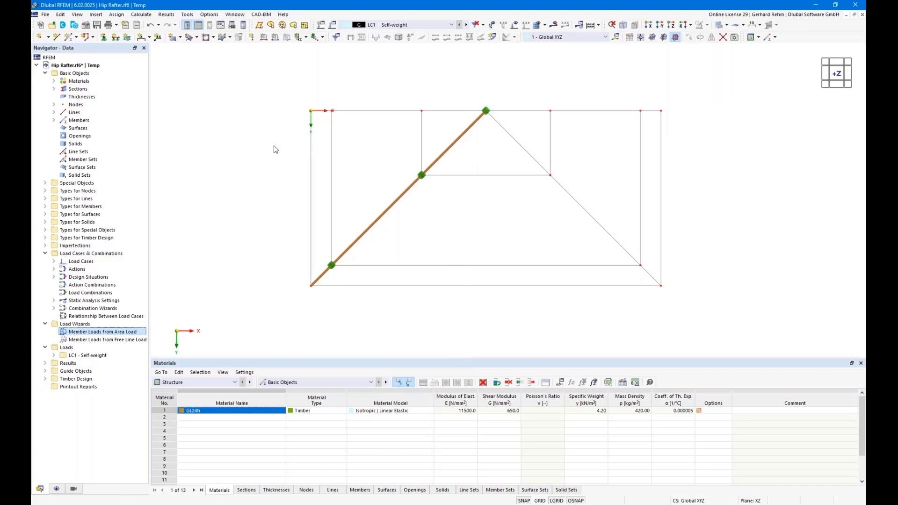
Step: Create a Load Transfer surface for the roof slope beside the origin from its eave line, ridge line and hip rafter
left_click(180, 38)
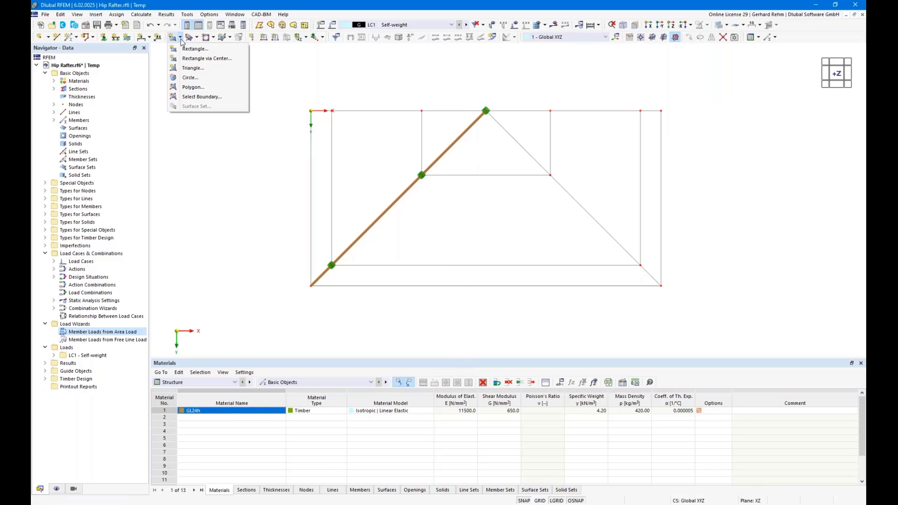
left_click(193, 97)
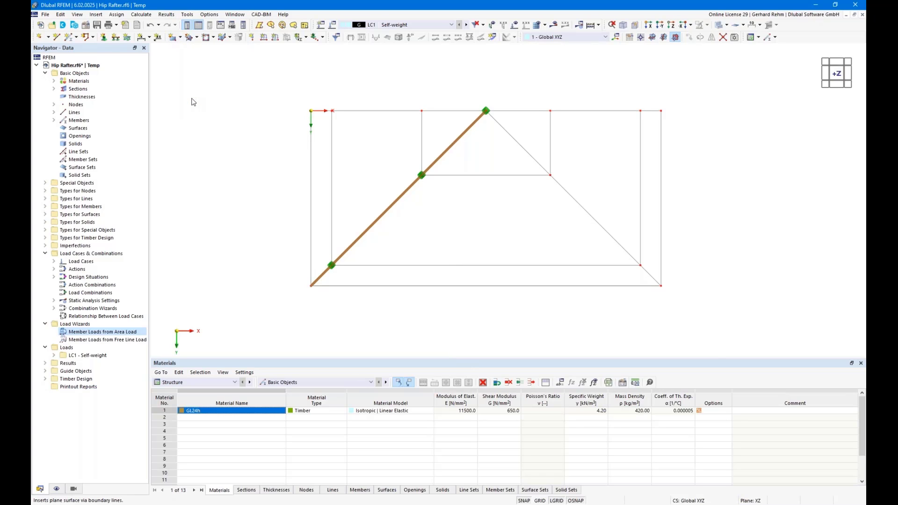
left_click(229, 138)
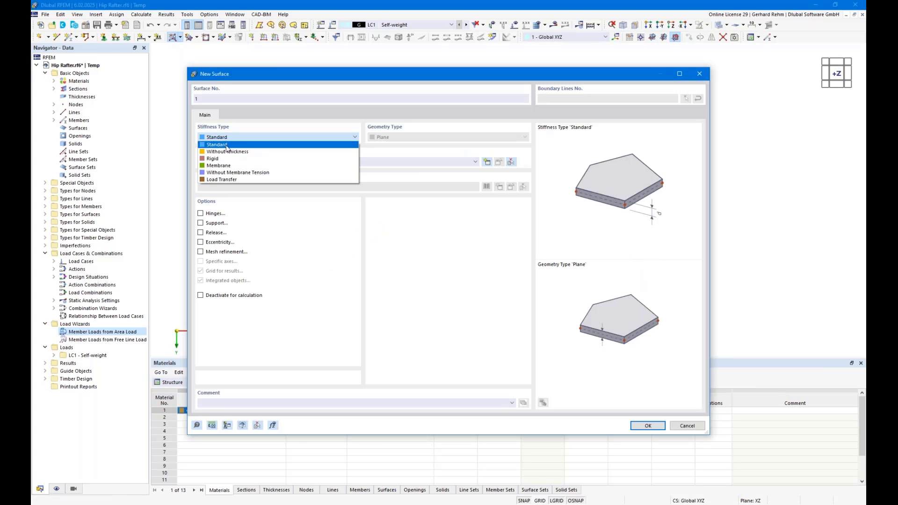
left_click(218, 180)
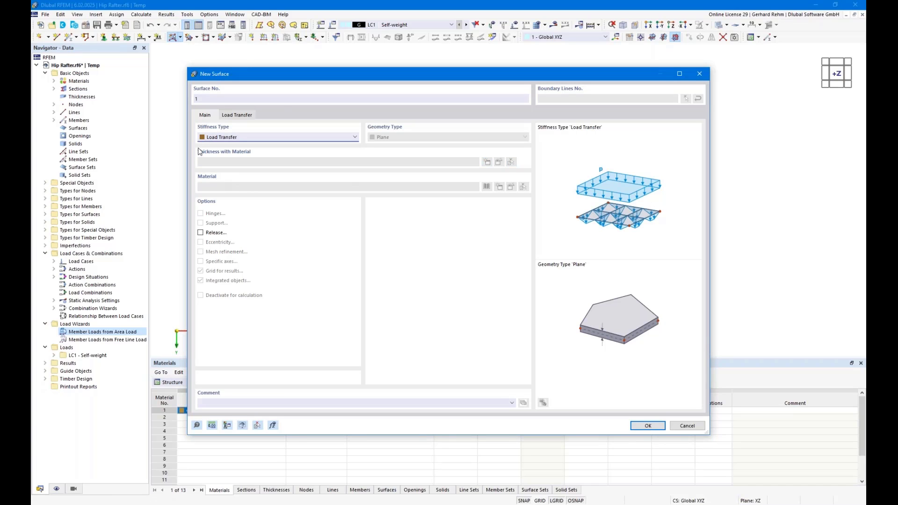
left_click(647, 425)
left_click(312, 238)
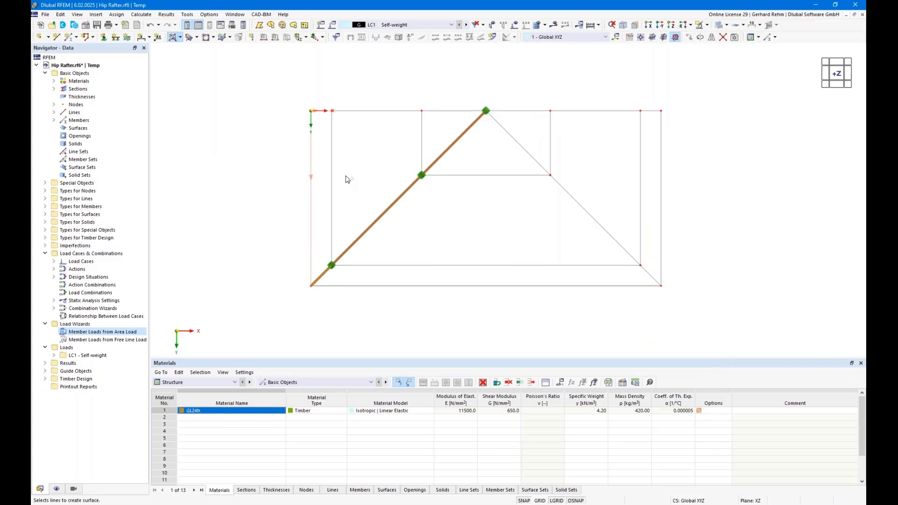
left_click(445, 111)
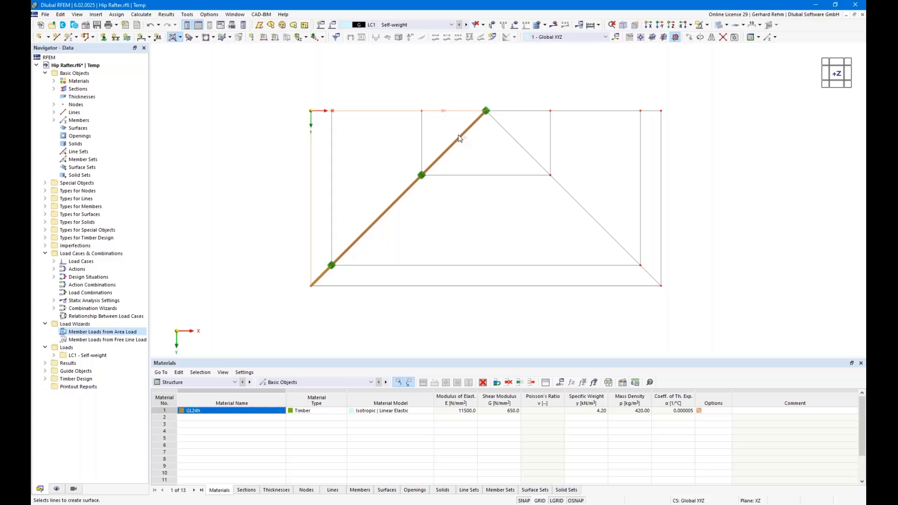
left_click(389, 207)
key("Escape")
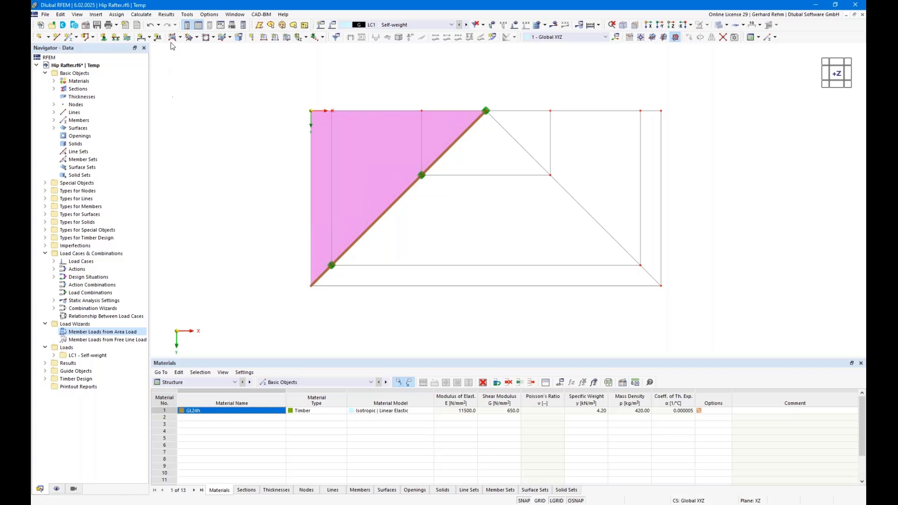
Step: Define another surface by boundary lines with stiffness type Load Transfer for the remaining roof slopes
left_click(173, 40)
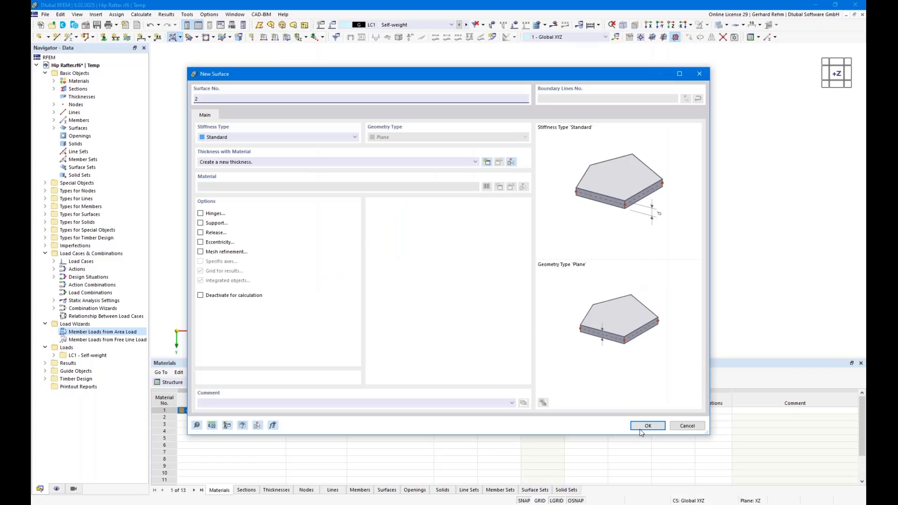
left_click(647, 426)
left_click(524, 314)
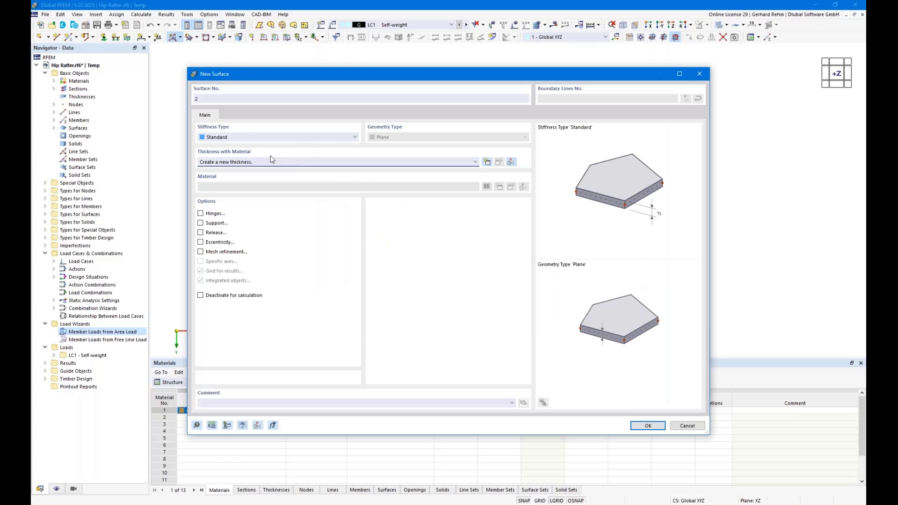
left_click(280, 137)
left_click(213, 182)
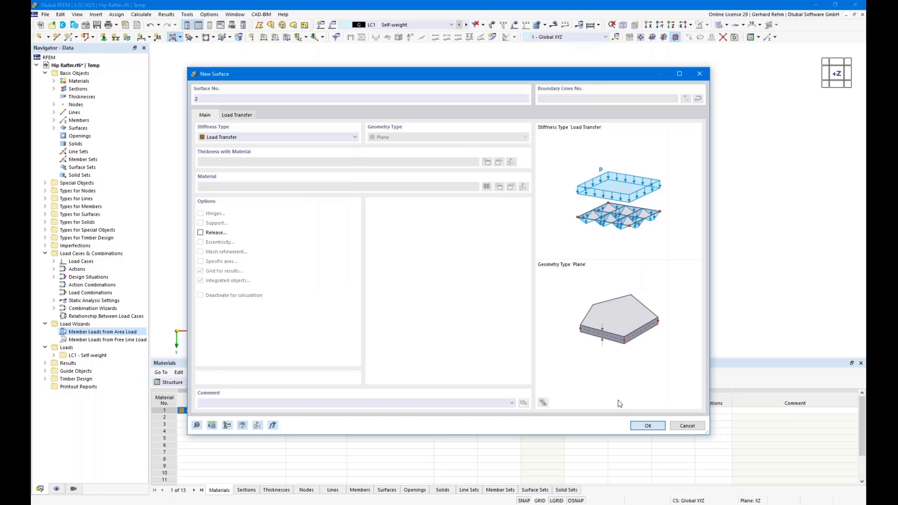
left_click(647, 425)
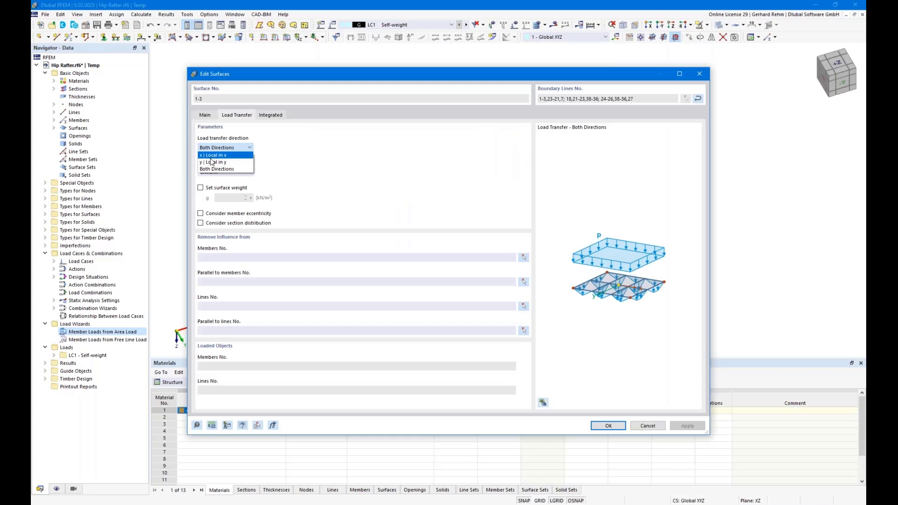
Step: Try to set the load transfer direction of roof surfaces 1-3 to y | Local in y with uniform load distribution
left_click(241, 71)
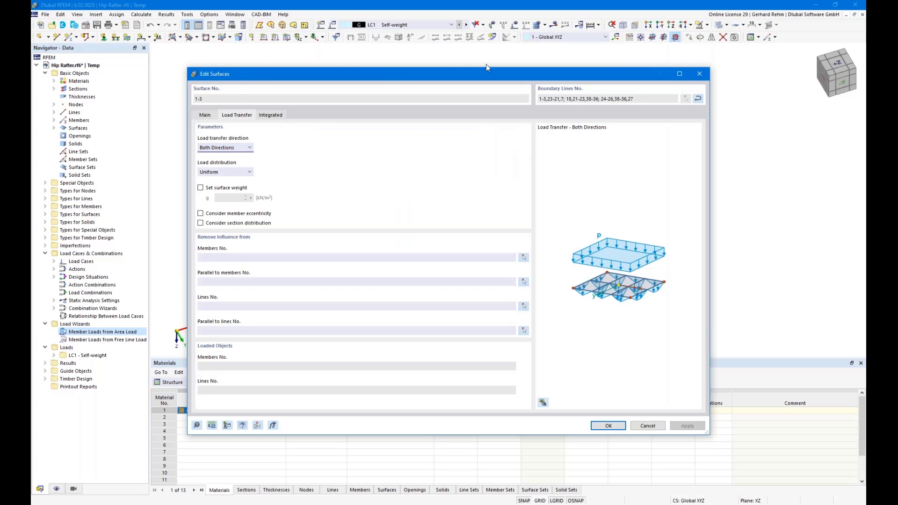
left_click_drag(486, 70, 745, 64)
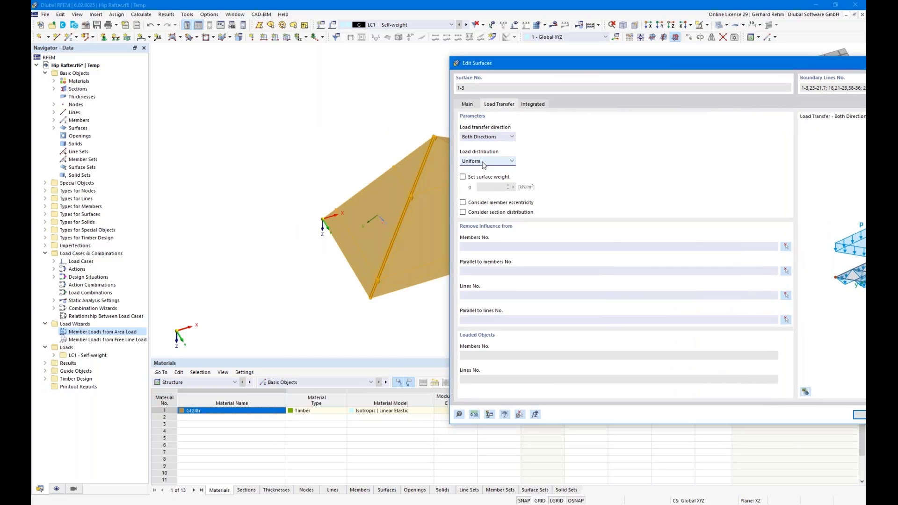
left_click(463, 162)
left_click(476, 139)
left_click(477, 145)
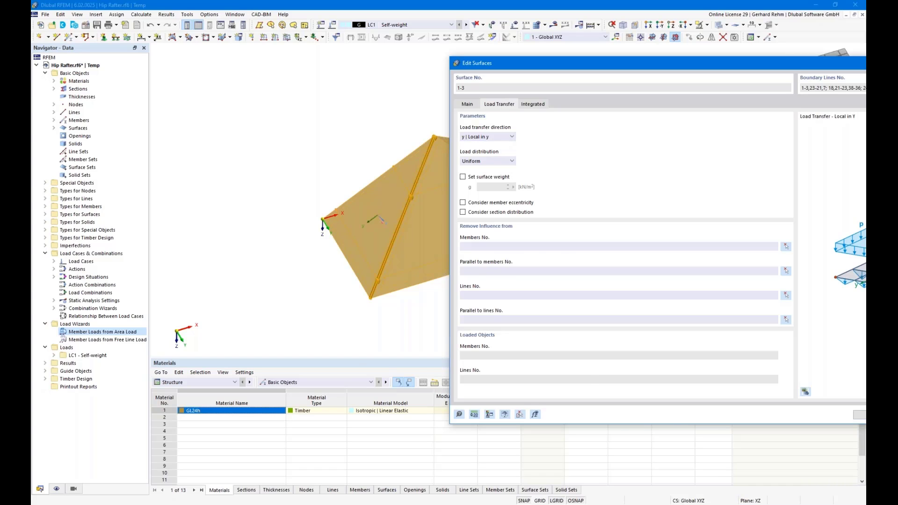
left_click(860, 414)
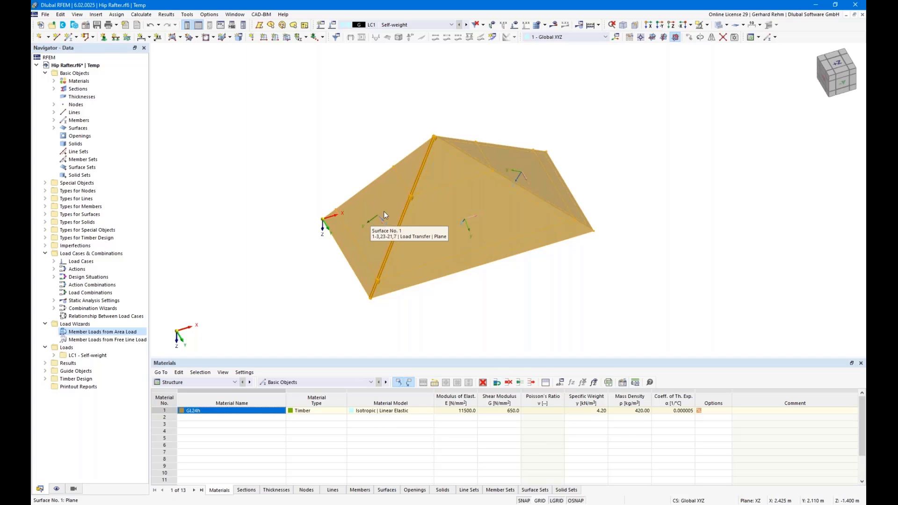
Step: Set the load transfer direction of roof surfaces 1-3 to y | Local in y
double_click(366, 235)
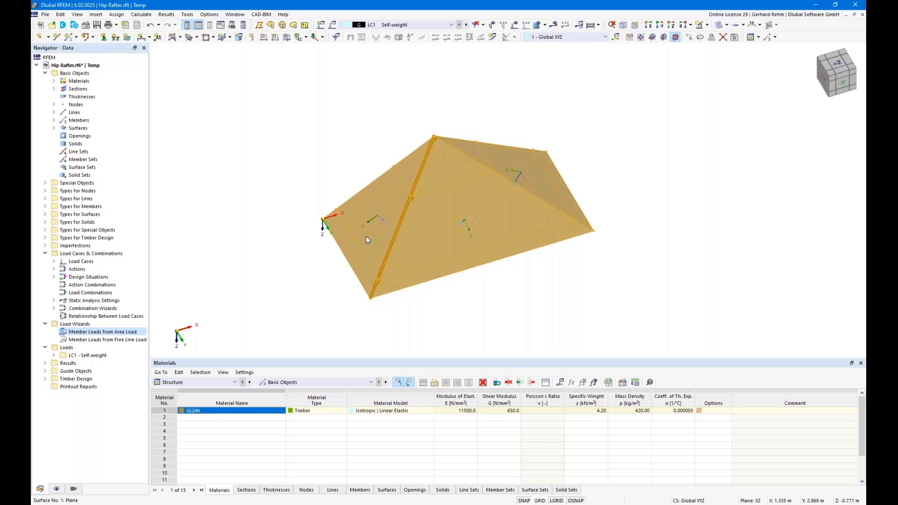
left_click(498, 104)
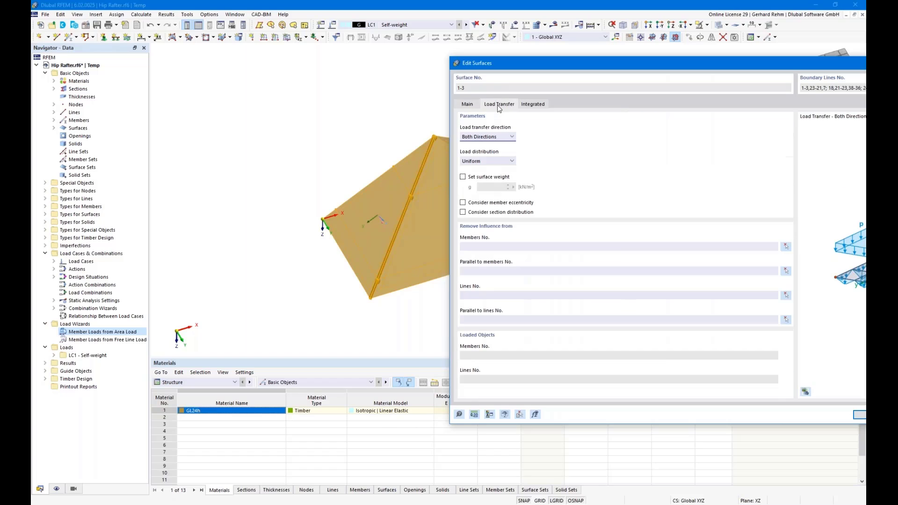
left_click(492, 138)
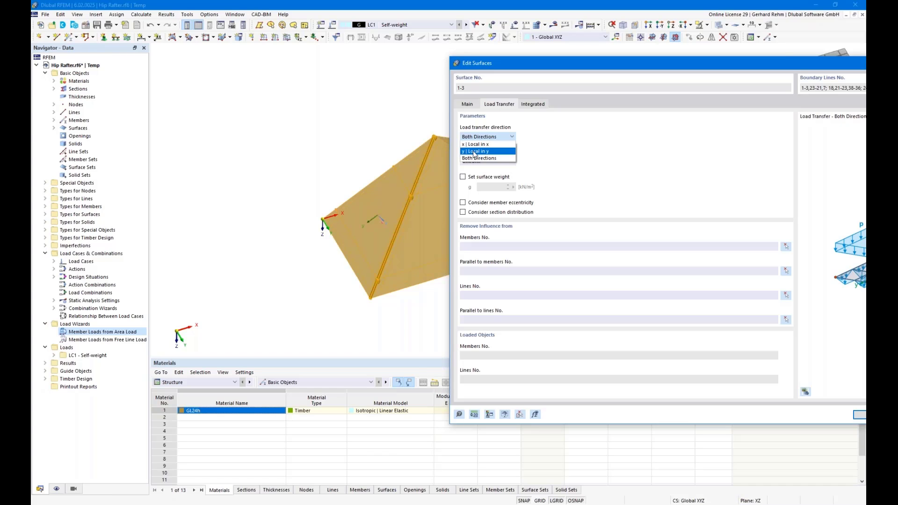
left_click(474, 152)
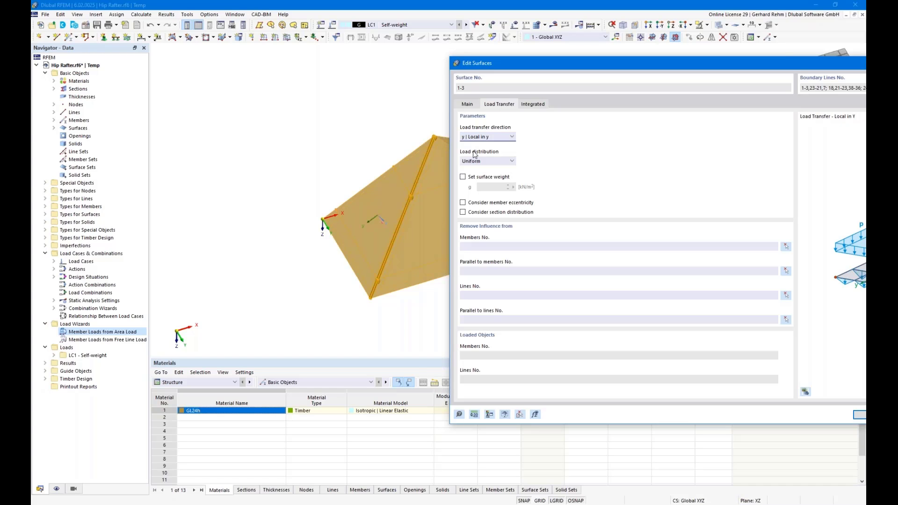
left_click(859, 415)
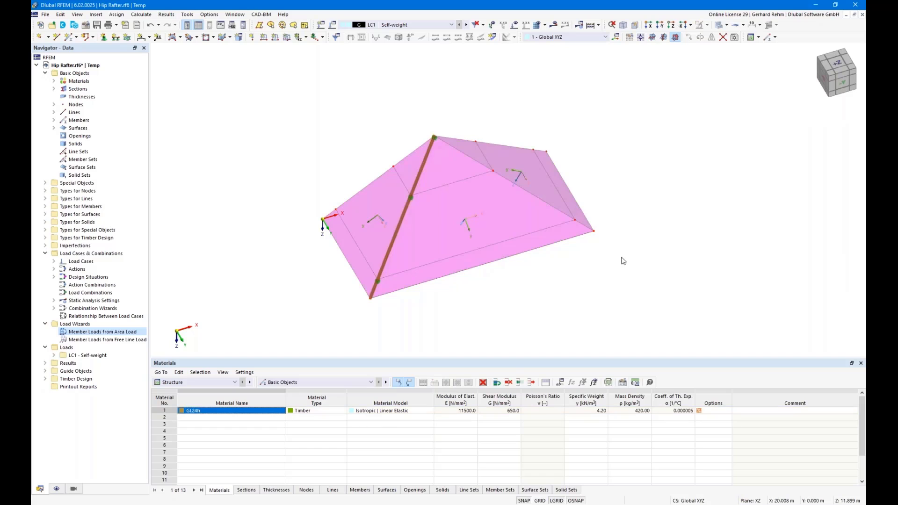
Step: Apply a uniform surface load of 1.5 kN/m² in load case LC1 to the roof slope beside the origin
left_click(287, 37)
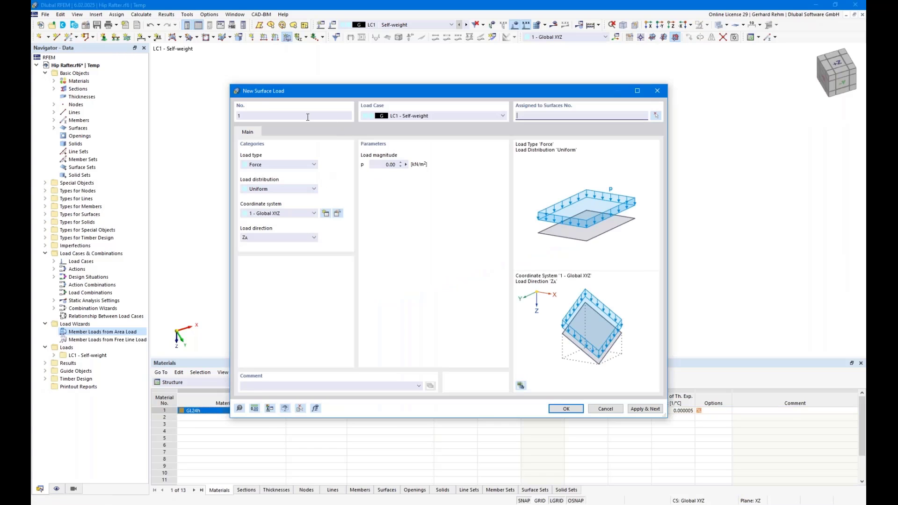
mouse_move(286, 94)
left_mouse_down()
mouse_move(341, 91)
mouse_move(286, 100)
left_mouse_up()
left_click(410, 170)
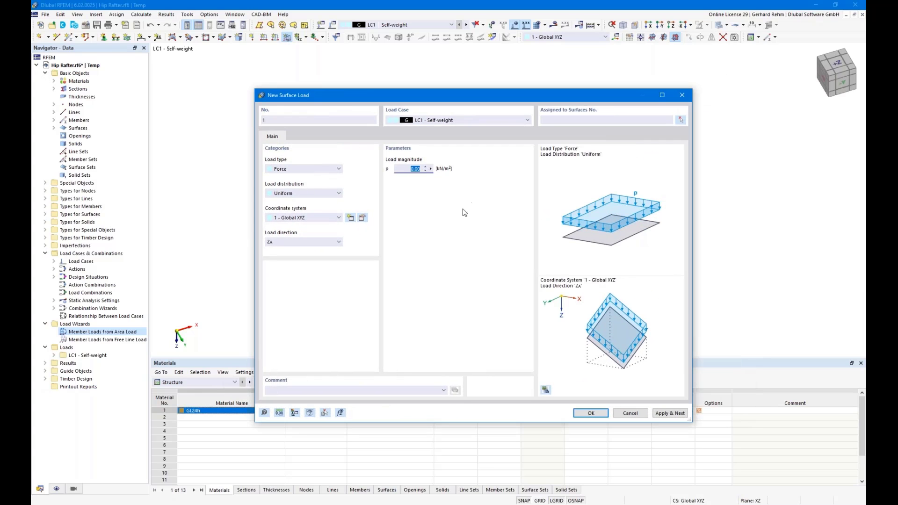
type("1,5")
left_click(590, 413)
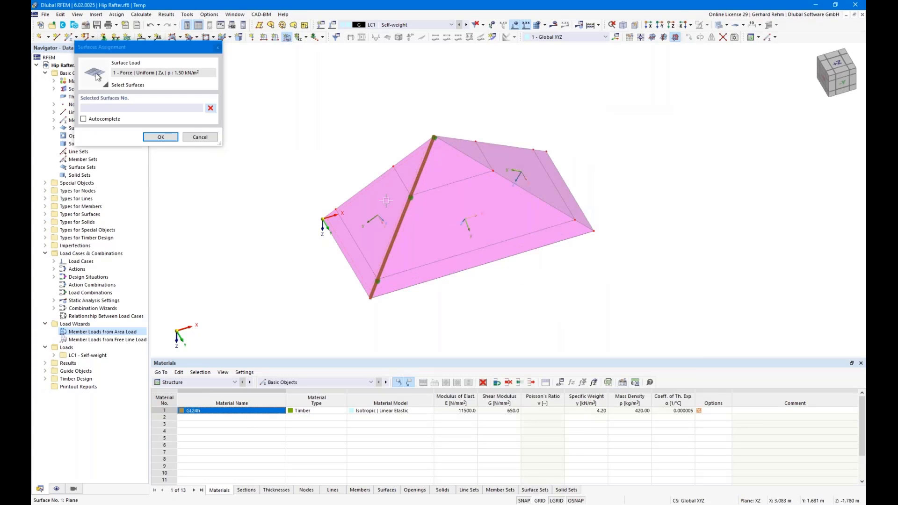
left_click(386, 201)
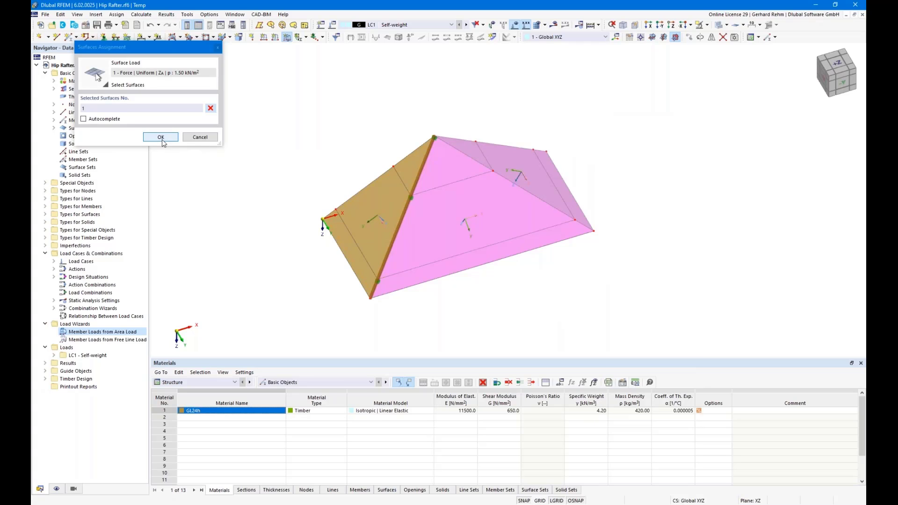
left_click(160, 137)
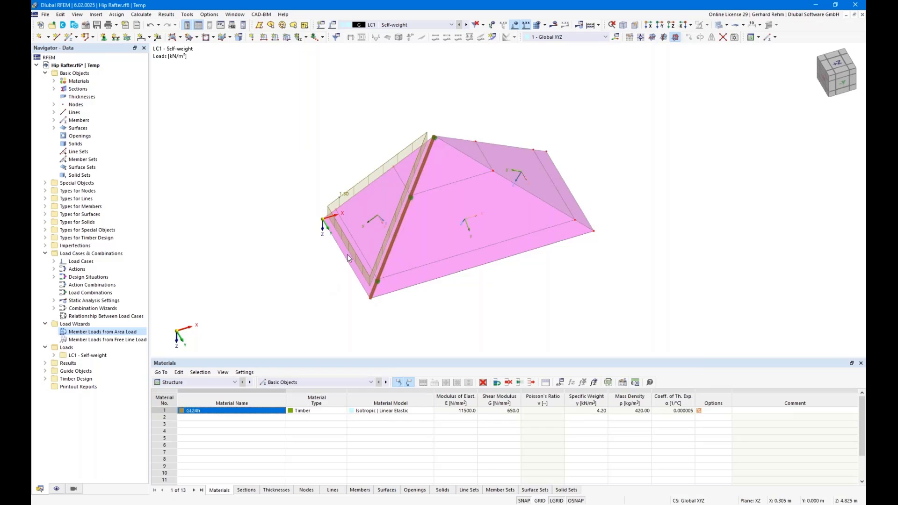
Step: Display the load transfer separately for the loaded roof slope and examine the load on the hip rafter
middle_click_drag(266, 258, 325, 246, "ctrl")
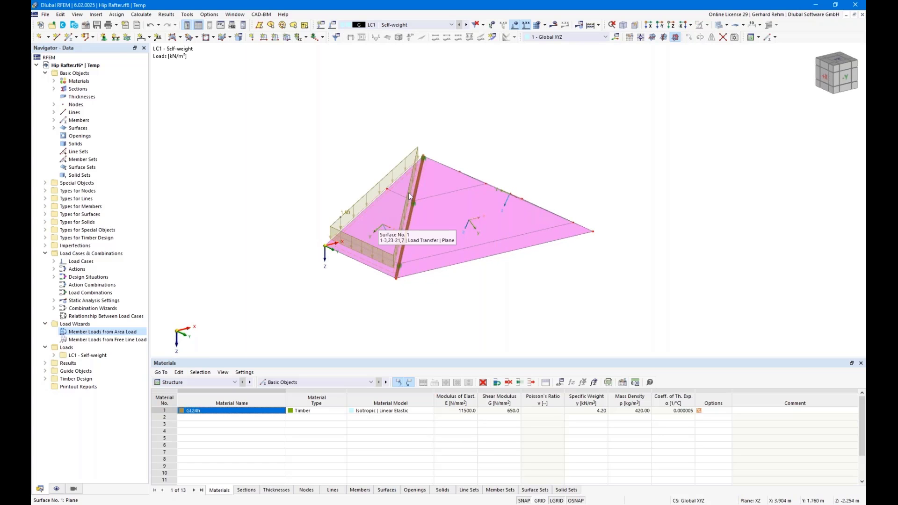
right_click(380, 226)
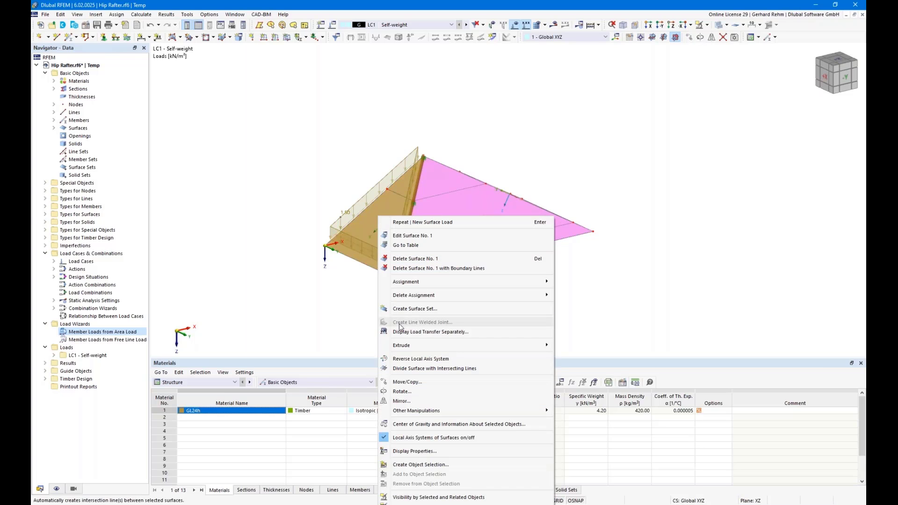
left_click(454, 332)
middle_click_drag(410, 298, 556, 288, "ctrl")
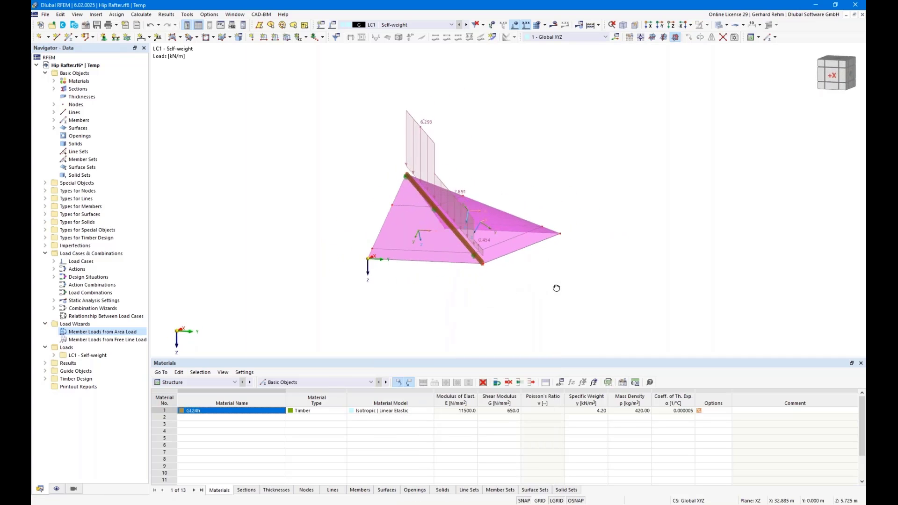
right_click(619, 270)
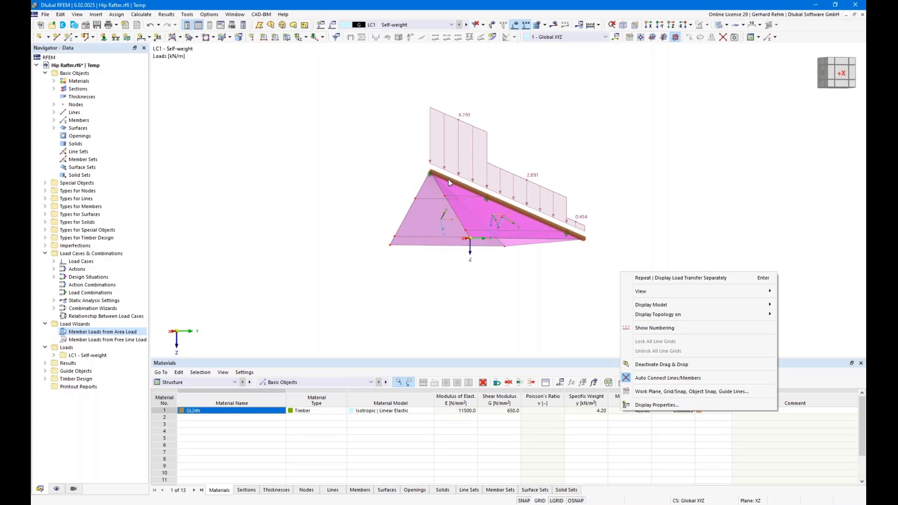
left_click(617, 280)
Step: Set the load distribution of roof surfaces 1-3 to Varying
middle_click_drag(697, 258, 536, 301, "ctrl")
left_click_drag(710, 299, 329, 94)
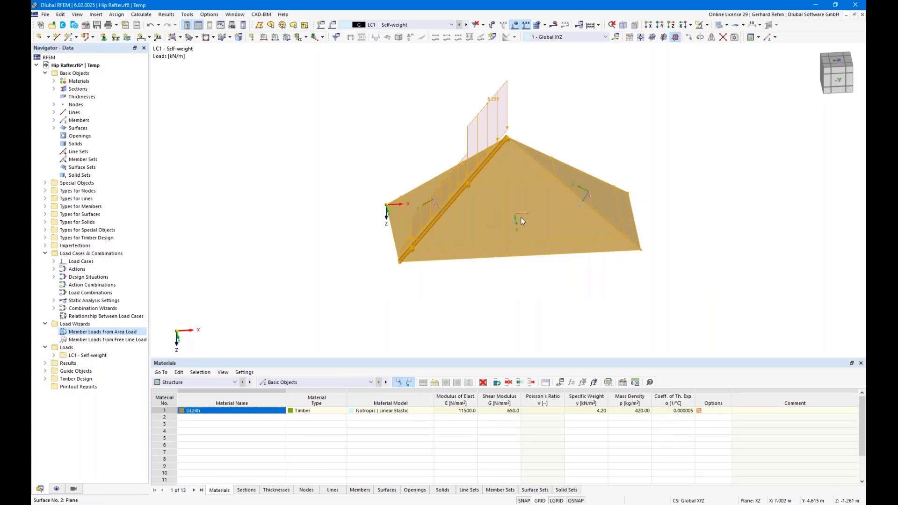
double_click(521, 218)
left_click(491, 104)
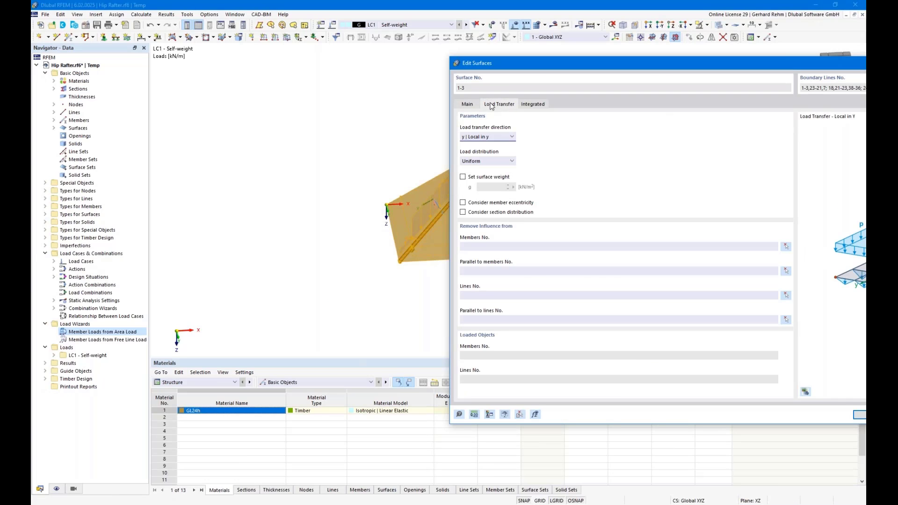
left_click(473, 162)
left_click(468, 173)
left_click(478, 162)
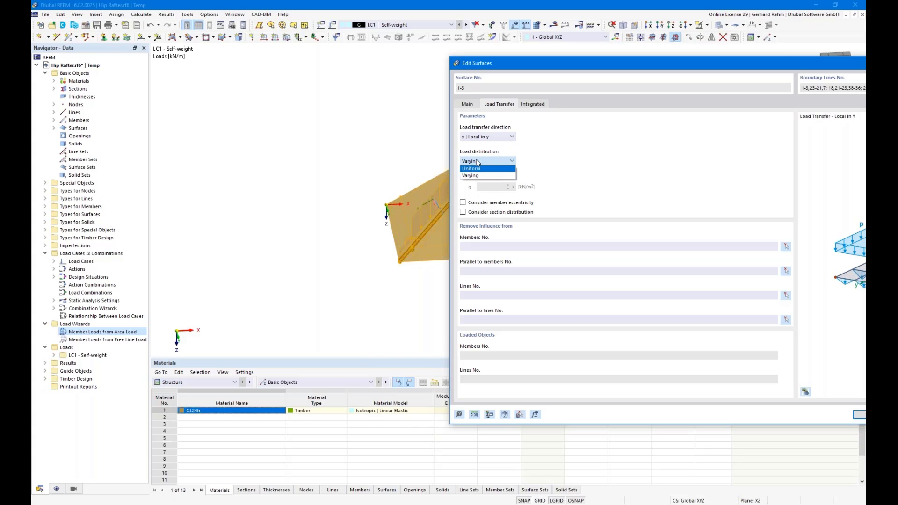
left_click(519, 169)
left_click_drag(520, 72, 308, 57)
left_click(658, 394)
left_click(555, 317)
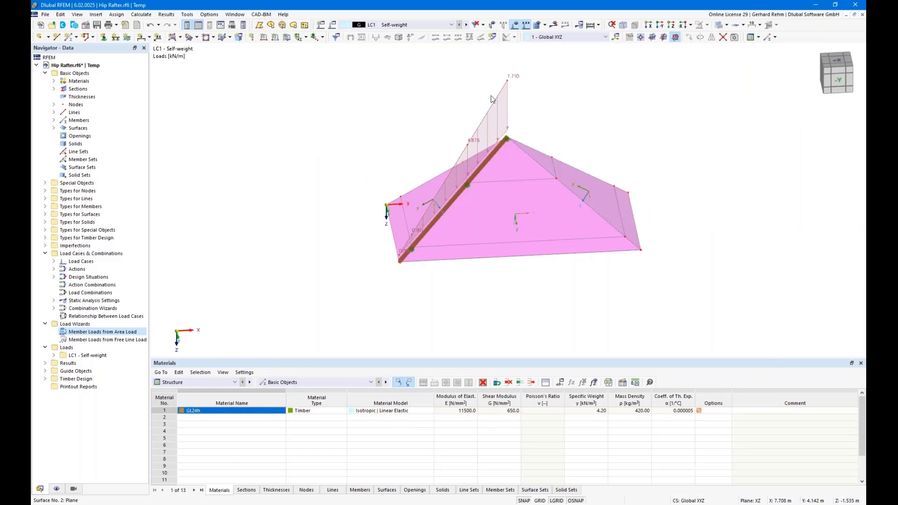
Step: Examine the varying load on the hip rafter and check the loaded members and lines of surface 1
middle_click_drag(347, 210, 443, 200, "ctrl")
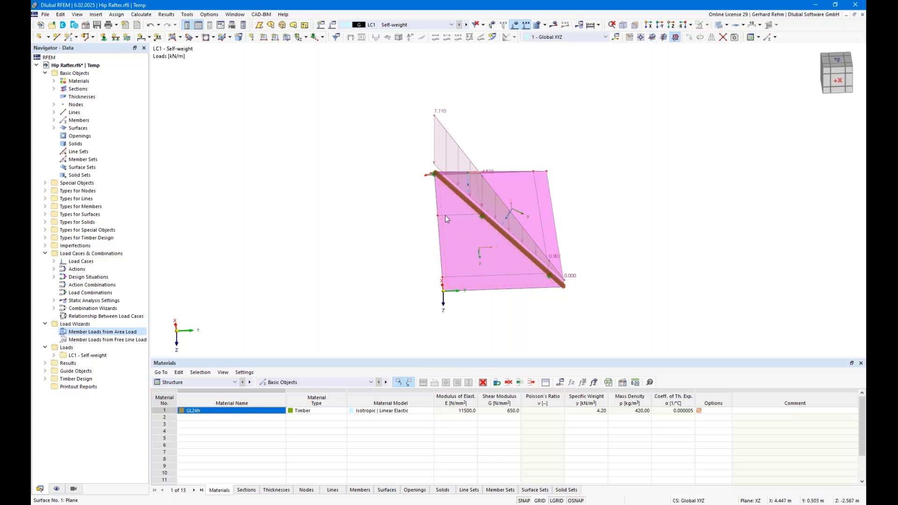
middle_click_drag(444, 214, 466, 228, "ctrl")
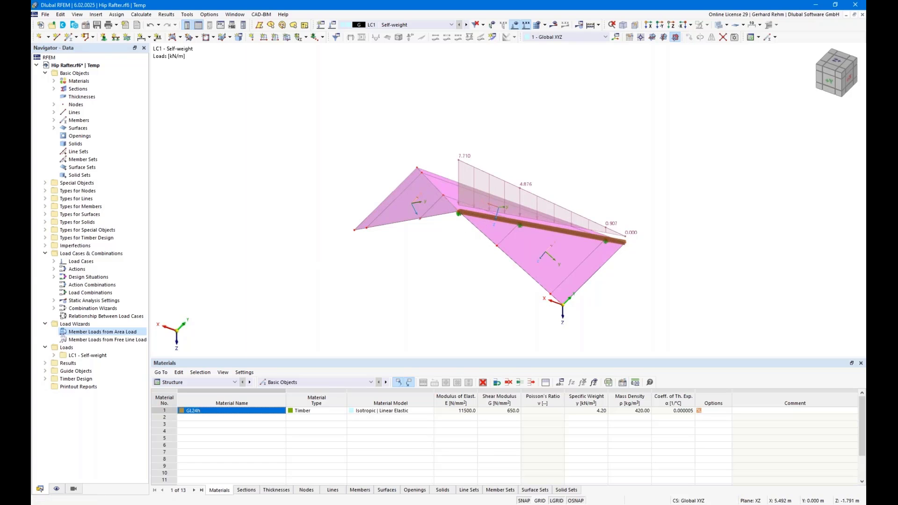
middle_click_drag(440, 260, 234, 241, "ctrl")
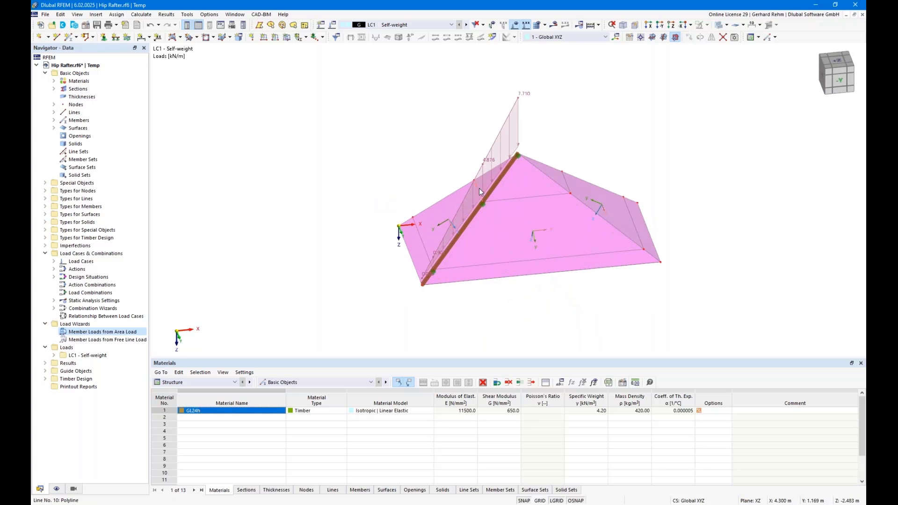
double_click(431, 224)
left_click(284, 87)
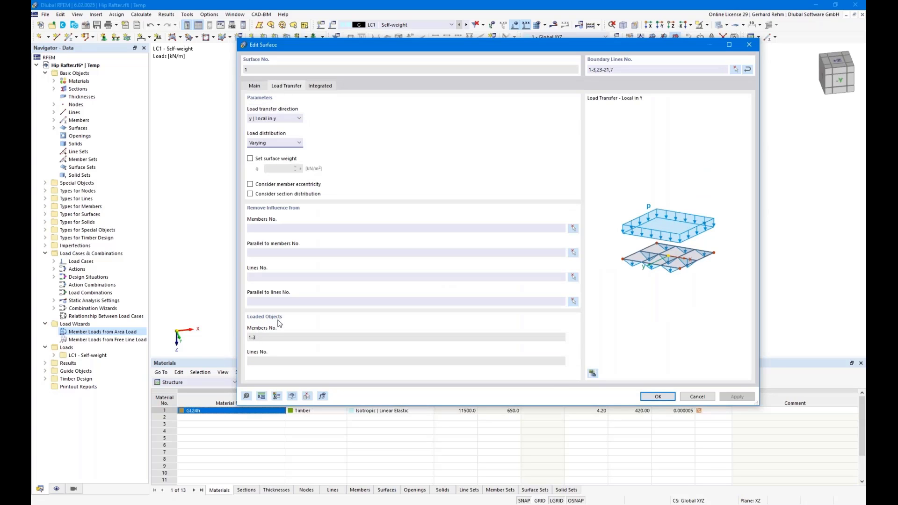
left_click(267, 360)
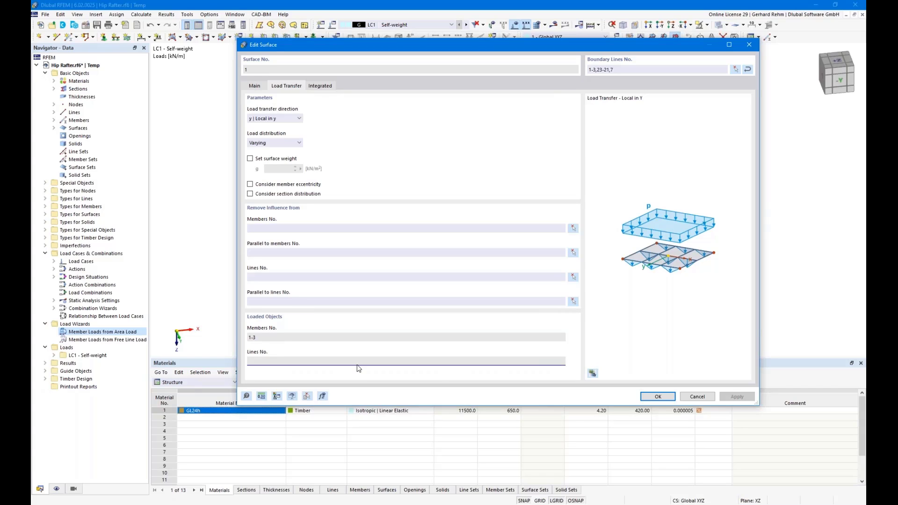
left_click(657, 396)
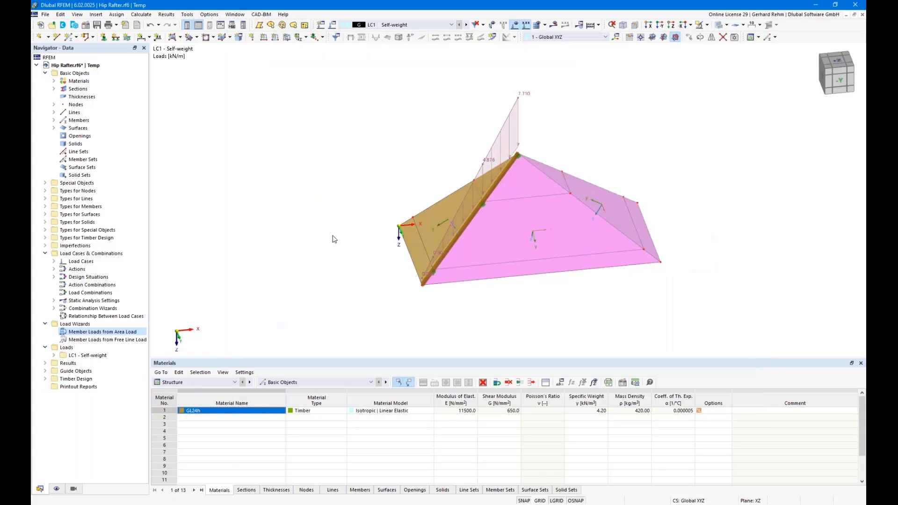
Step: Assign the hinged line support to the middle and lower purlin lines of the roof slope beside the origin
middle_click_drag(322, 272, 462, 259, "ctrl")
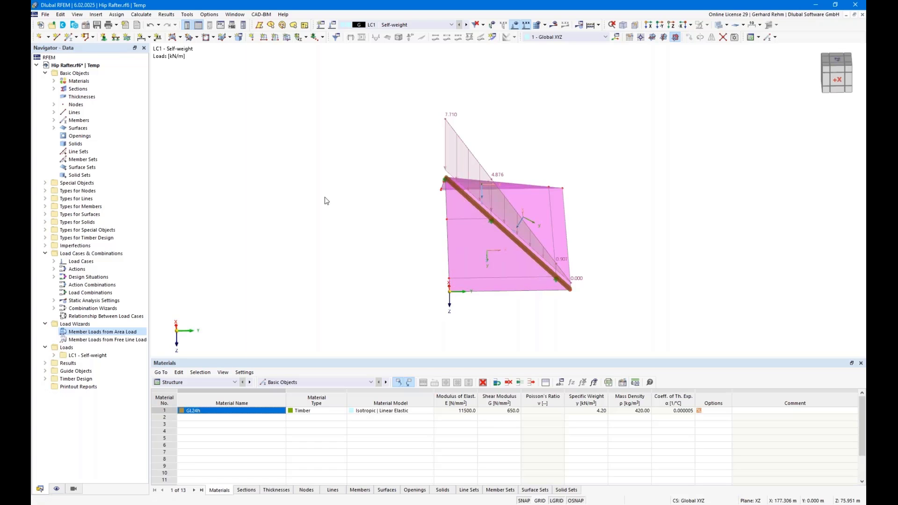
left_click(115, 37)
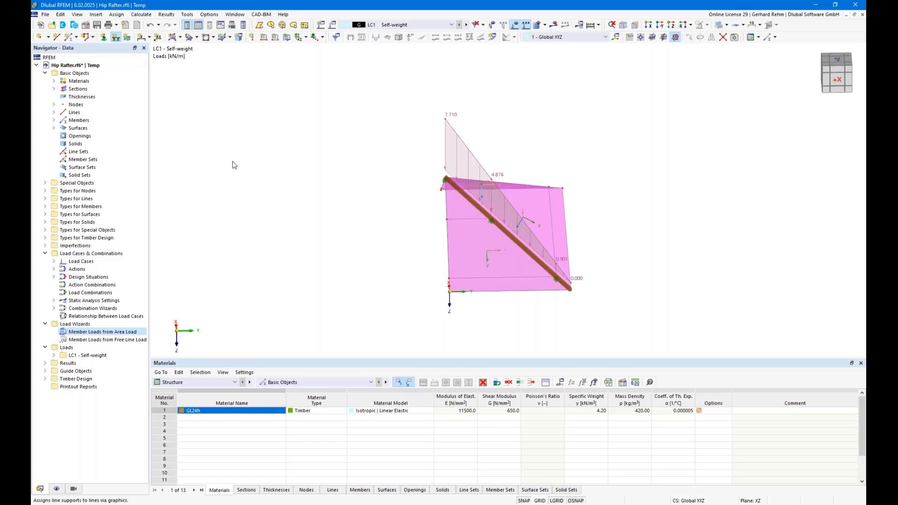
left_click(496, 334)
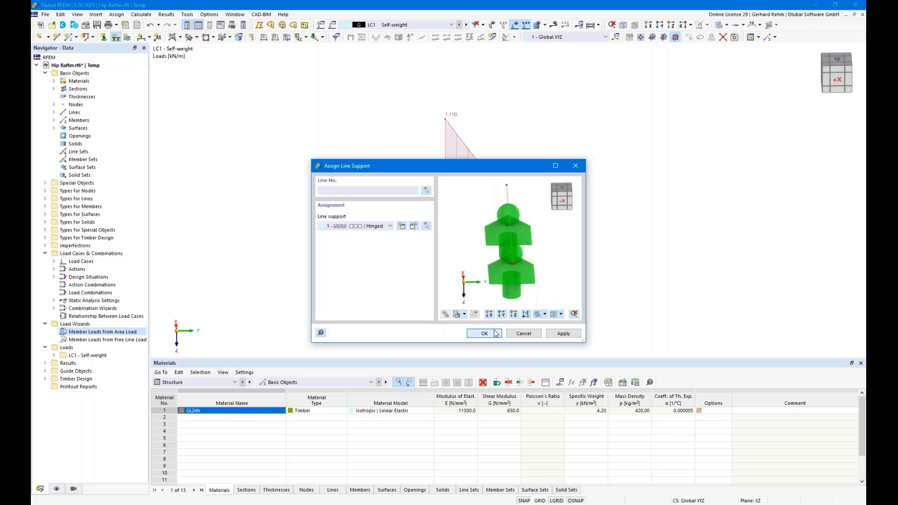
left_click(465, 219)
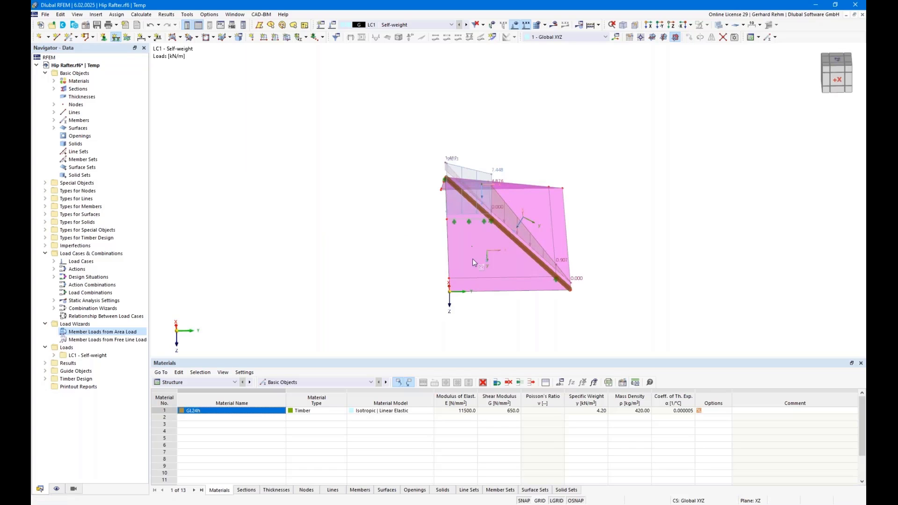
left_click(489, 289)
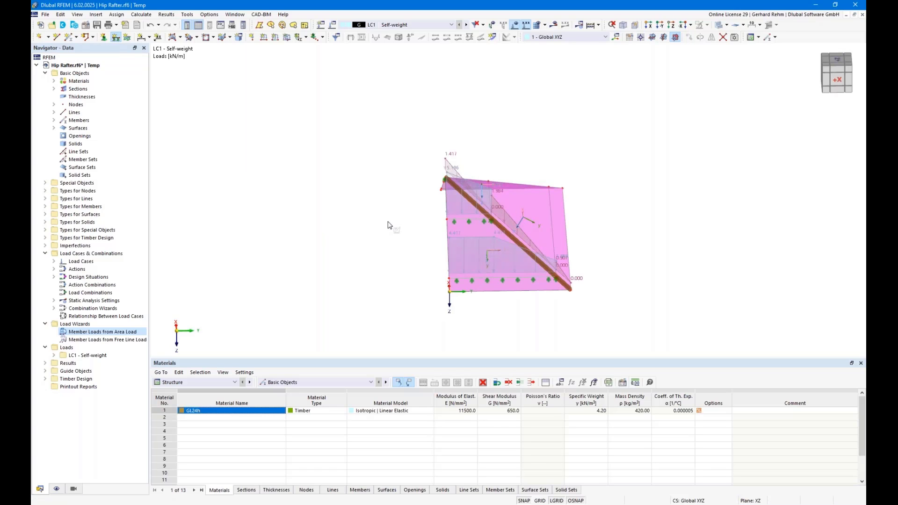
Step: Assign the existing hinged line support to the middle and lower purlin lines of the other two roof slopes and to the opposite hip line
middle_click_drag(672, 228, 556, 234, "ctrl")
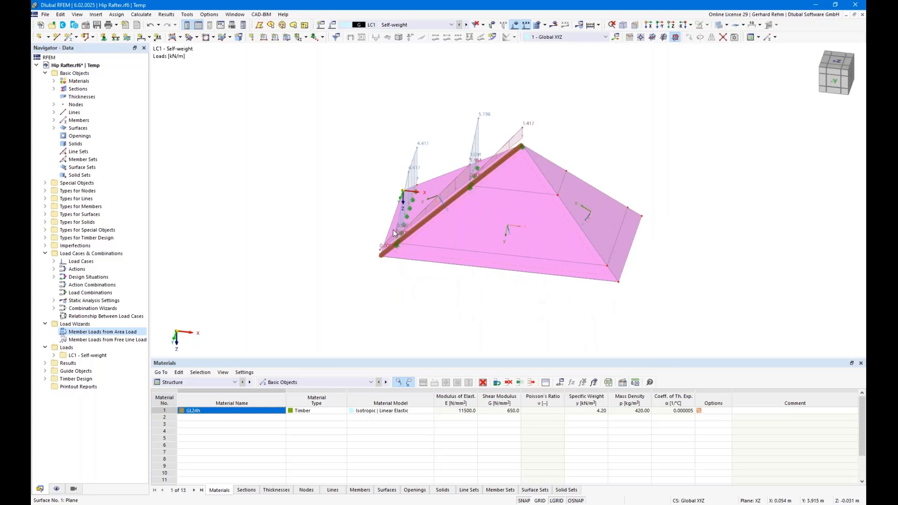
scroll(395, 236, "up", 4)
scroll(481, 149, "down", 1)
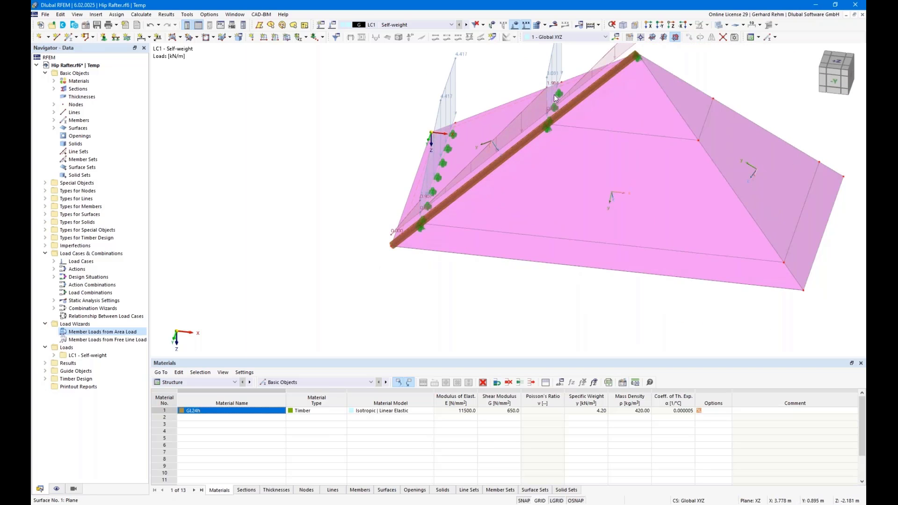
scroll(538, 169, "down", 1)
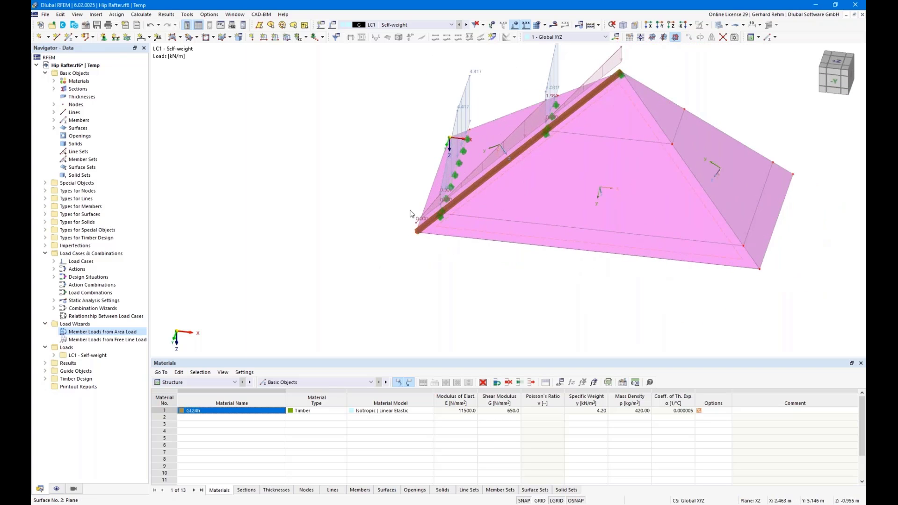
middle_click_drag(377, 212, 309, 240, "ctrl")
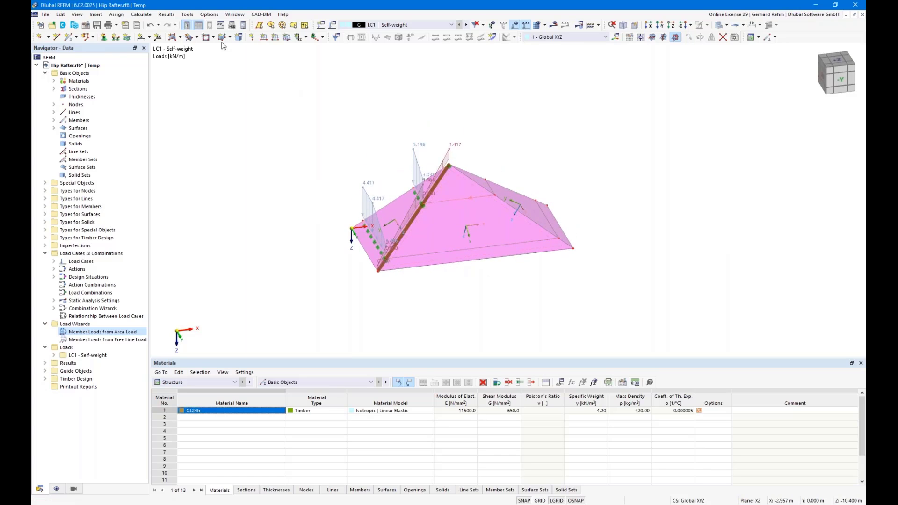
left_click(116, 37)
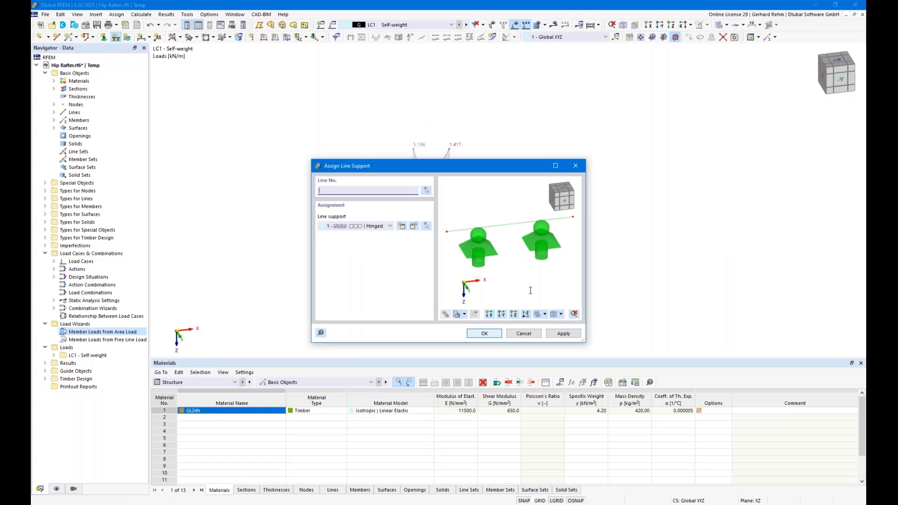
left_click(496, 334)
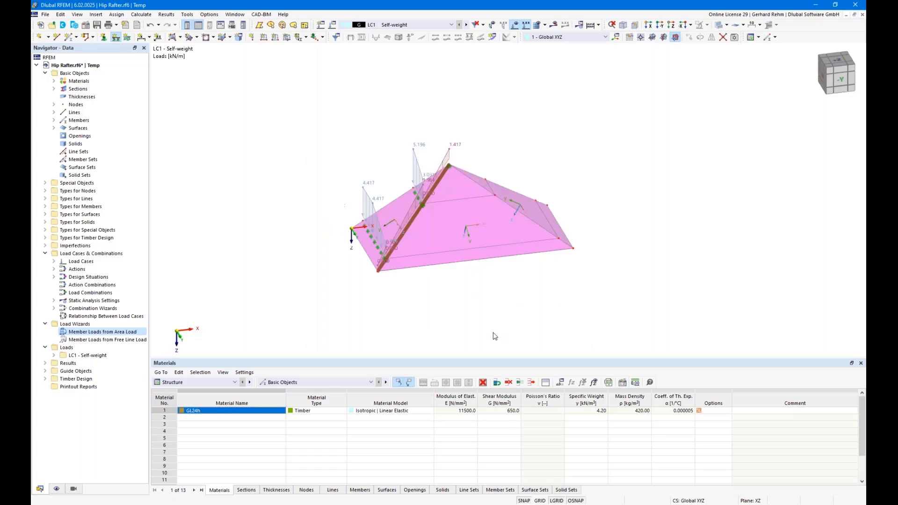
left_click(460, 249)
left_click(490, 192)
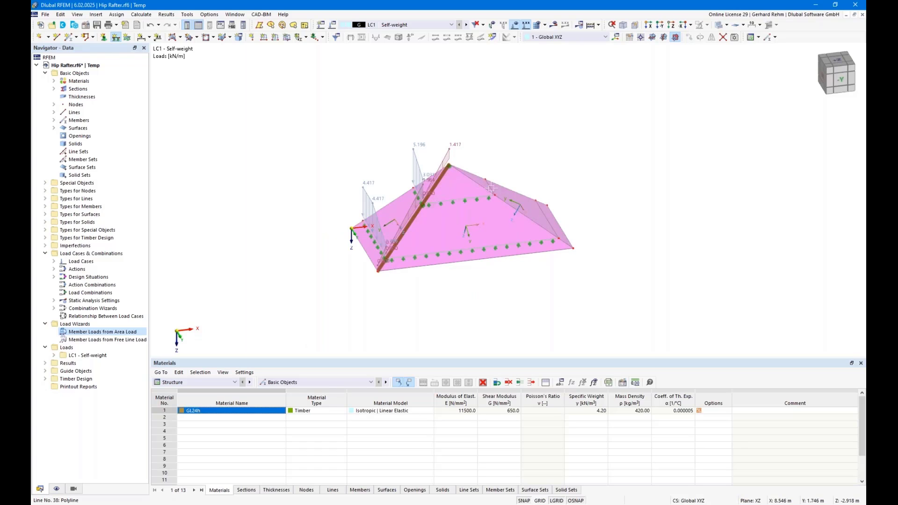
left_click(552, 229)
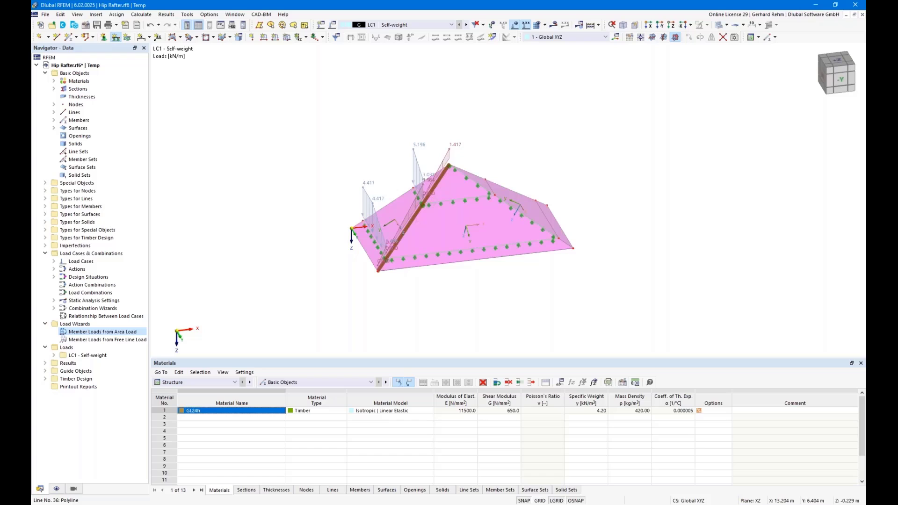
left_click(553, 223)
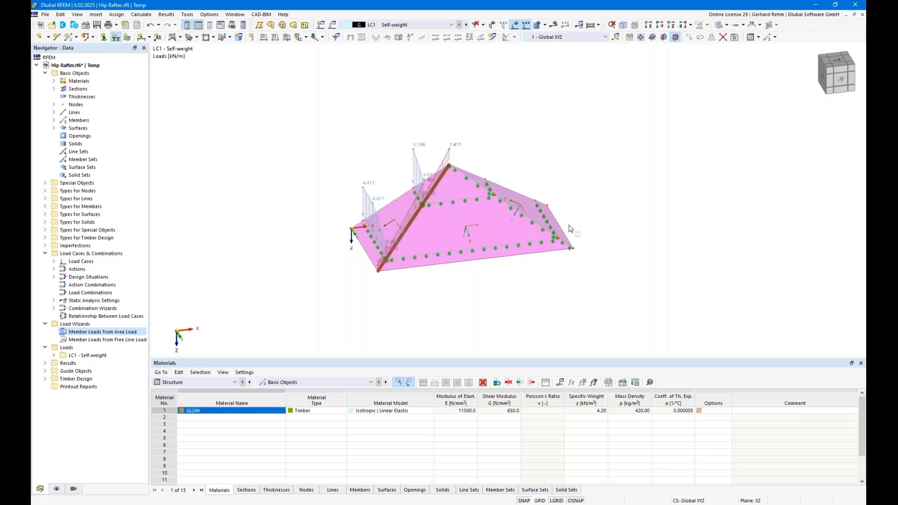
key("Escape")
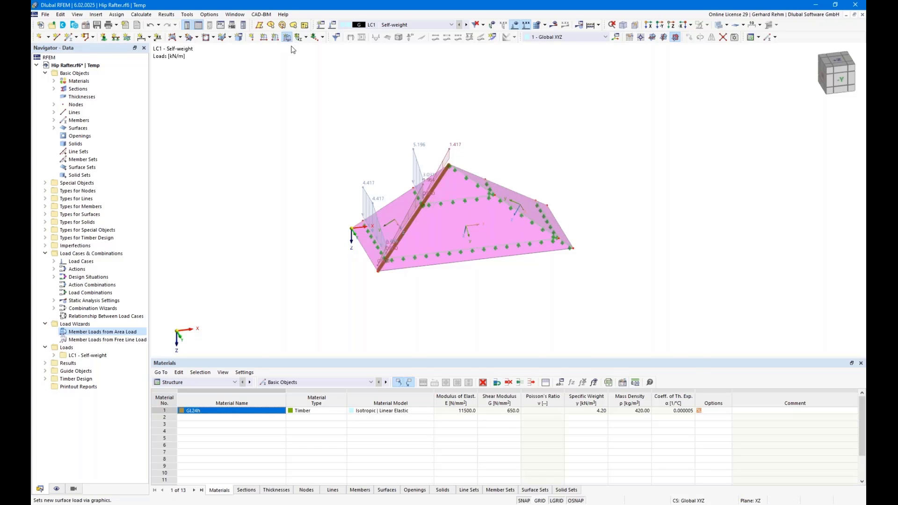
Step: Extend the existing 1.50 kN/m² surface load in LC1 to surfaces 1-3
left_click(286, 37)
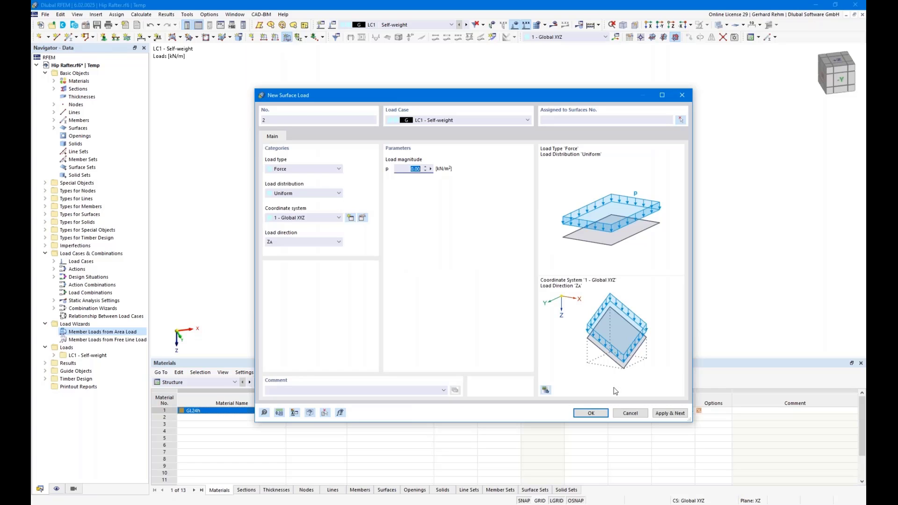
left_click(620, 414)
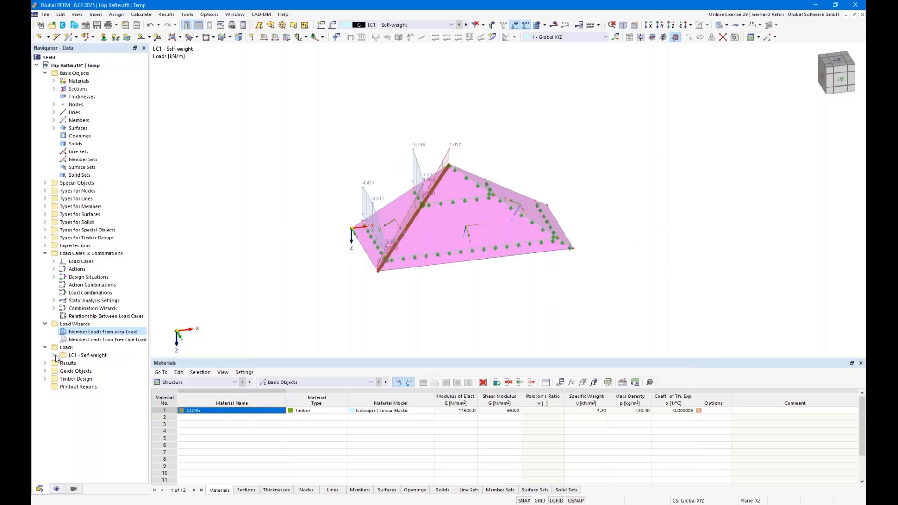
left_click(54, 356)
left_click(63, 387)
double_click(107, 394)
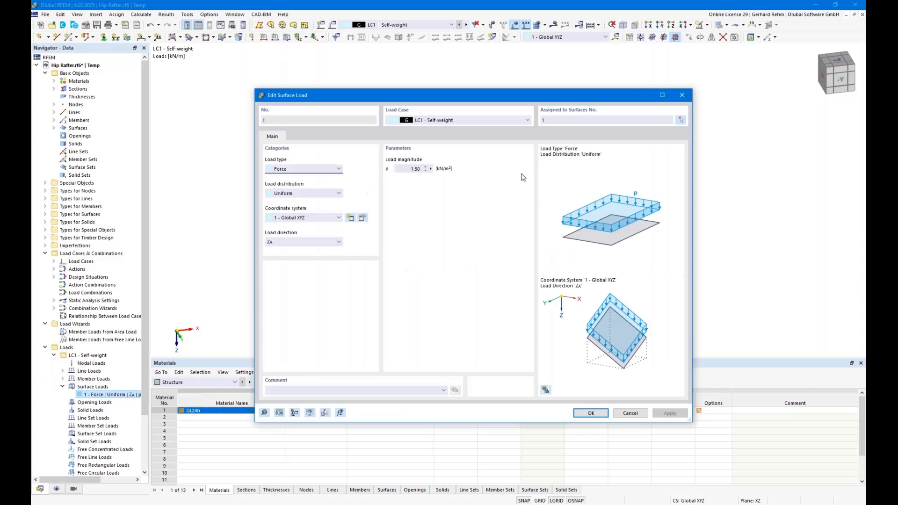
left_click(681, 120)
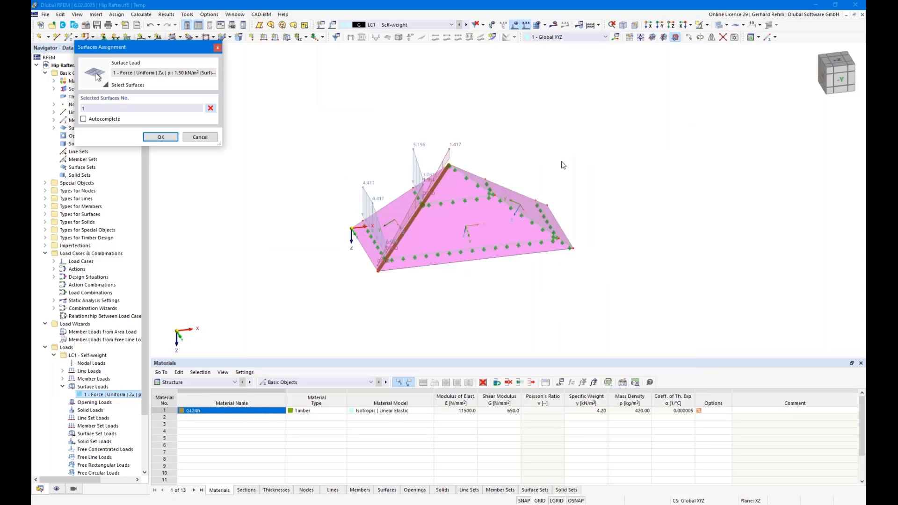
left_click(160, 136)
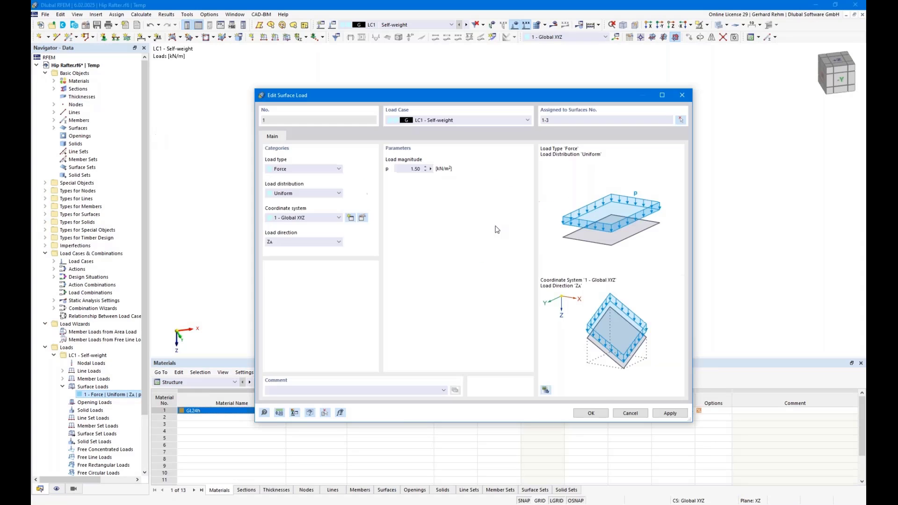
left_click(589, 412)
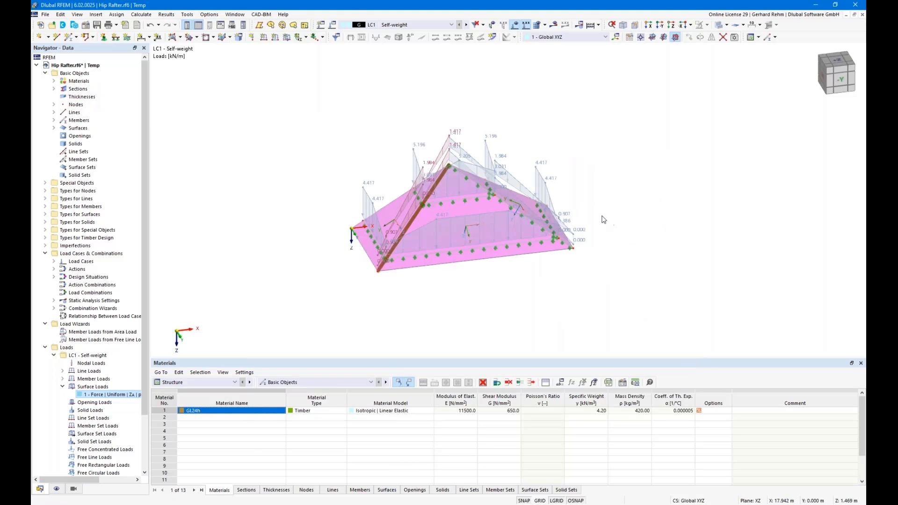
Step: Examine the distributed loads on the hip rafter and the line-supported purlins of all three roof slopes
middle_click_drag(468, 192, 483, 213, "ctrl")
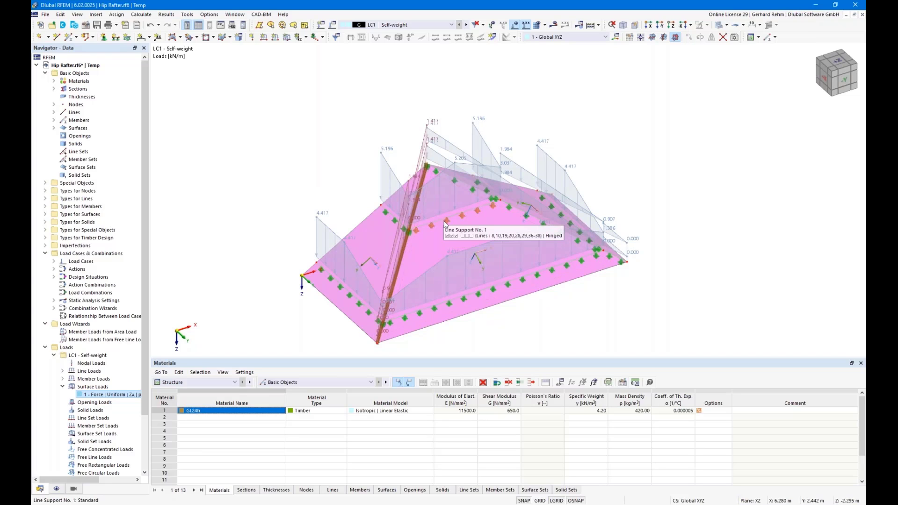
scroll(446, 228, "up", 2)
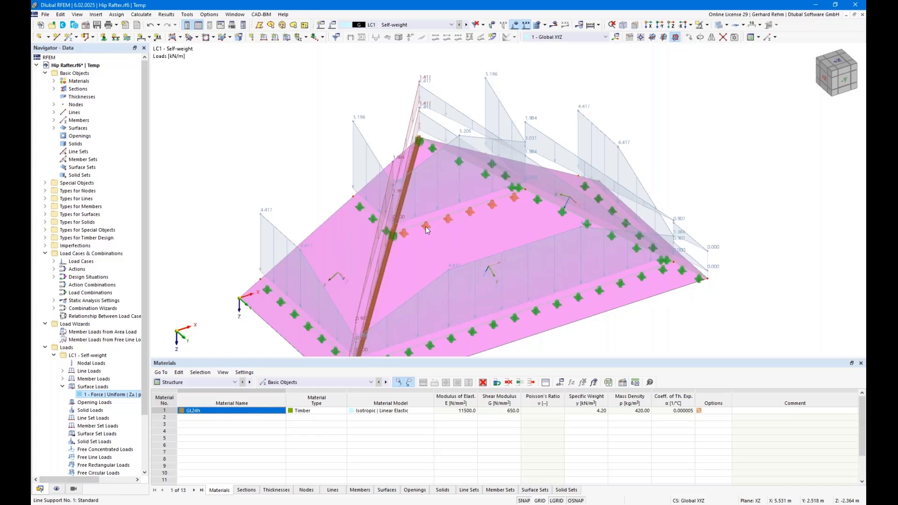
left_click(411, 226)
scroll(459, 229, "down", 3)
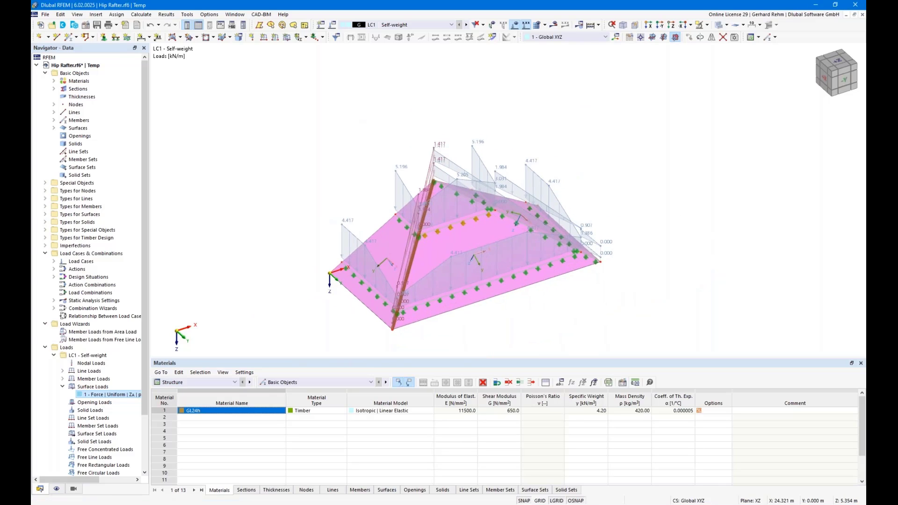
middle_click_drag(657, 240, 618, 216, "ctrl")
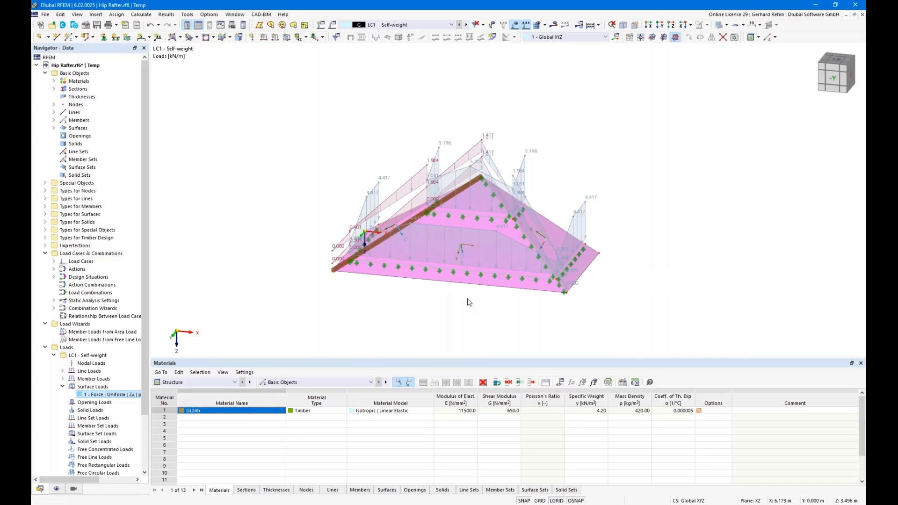
scroll(439, 293, "down", 1)
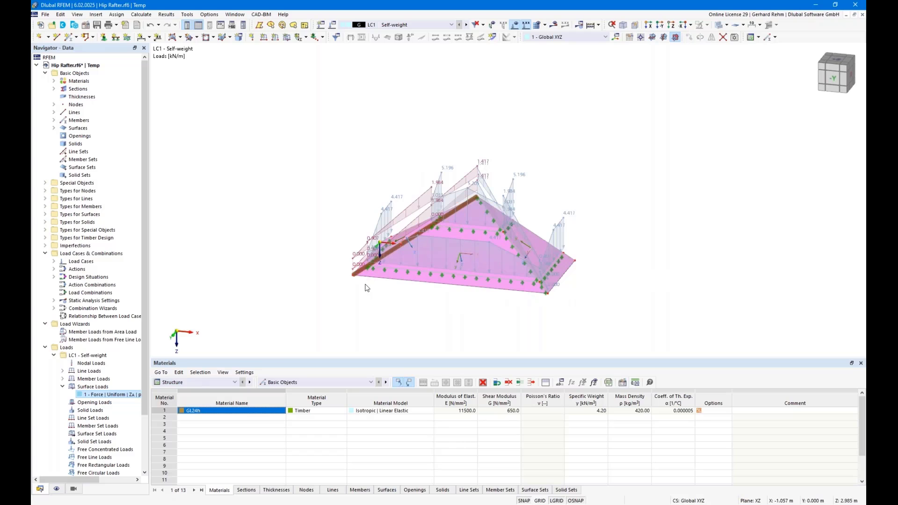
middle_click_drag(323, 170, 424, 169, "ctrl")
right_click_drag(423, 170, 327, 181)
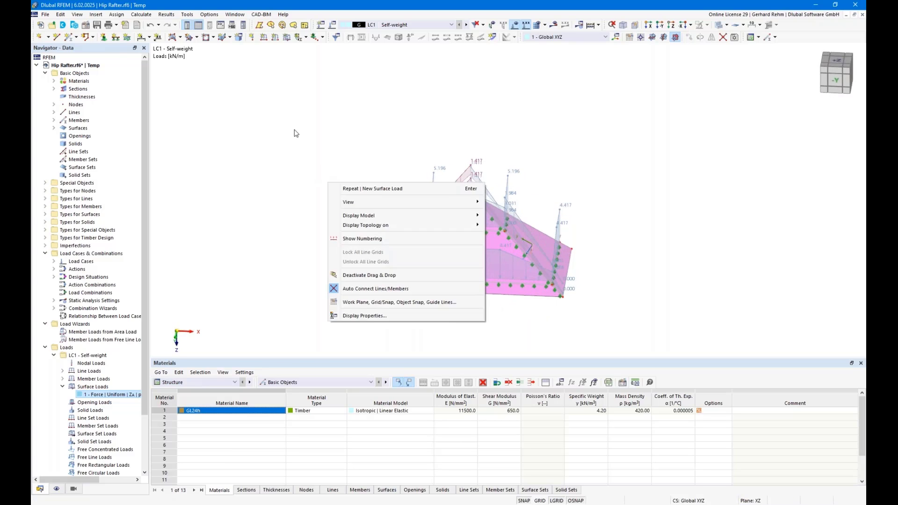
left_click(294, 133)
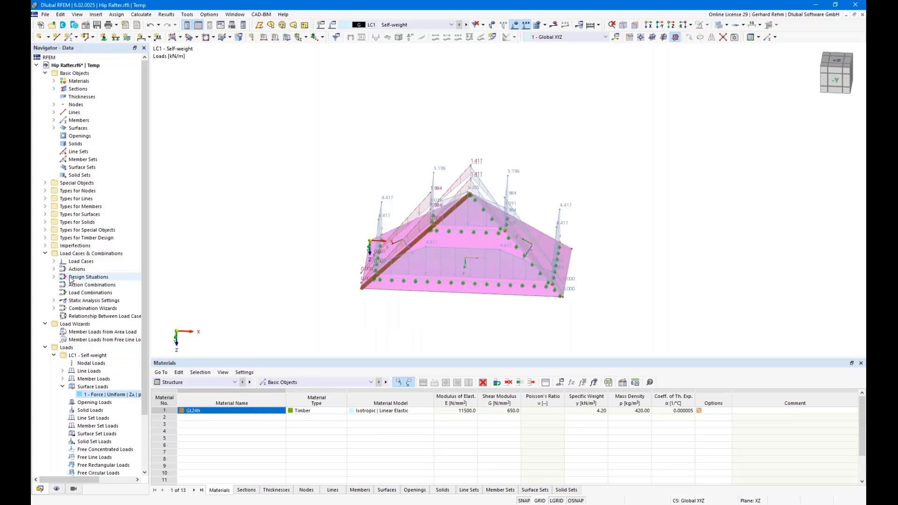
Step: Copy load case LC1 to a new load case LC2 and deactivate its self-weight
left_click(54, 261)
right_click(89, 270)
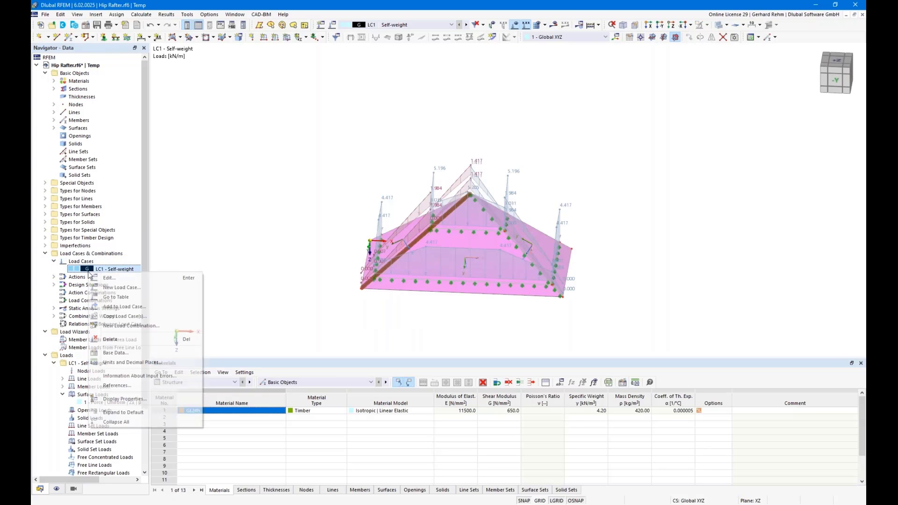
left_click(125, 316)
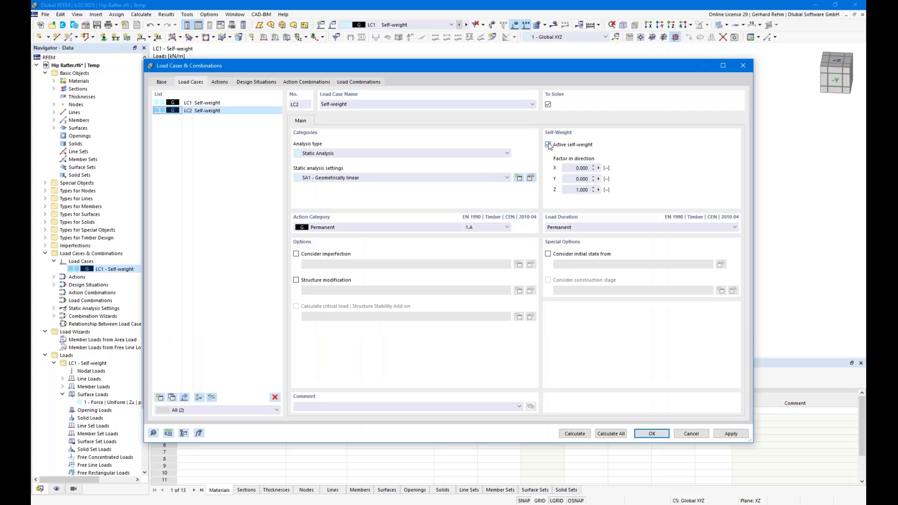
left_click(548, 145)
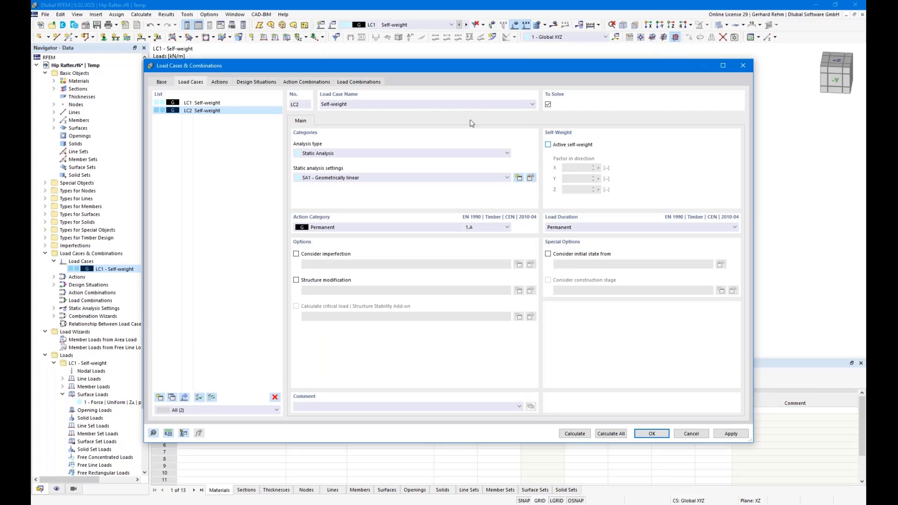
Step: Name load case LC2 Snow and set its action category to Snow/Ice loads - H <= 1000 m
left_click(522, 104)
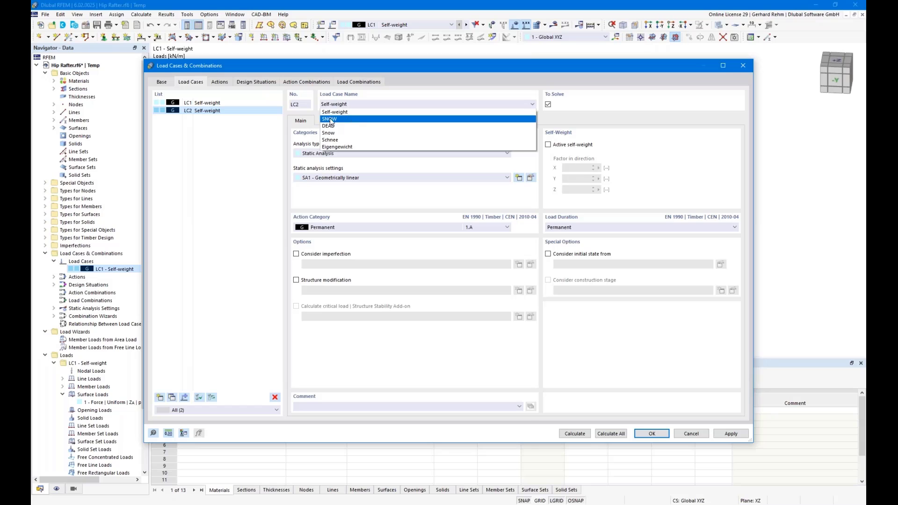
left_click(331, 119)
left_click(337, 225)
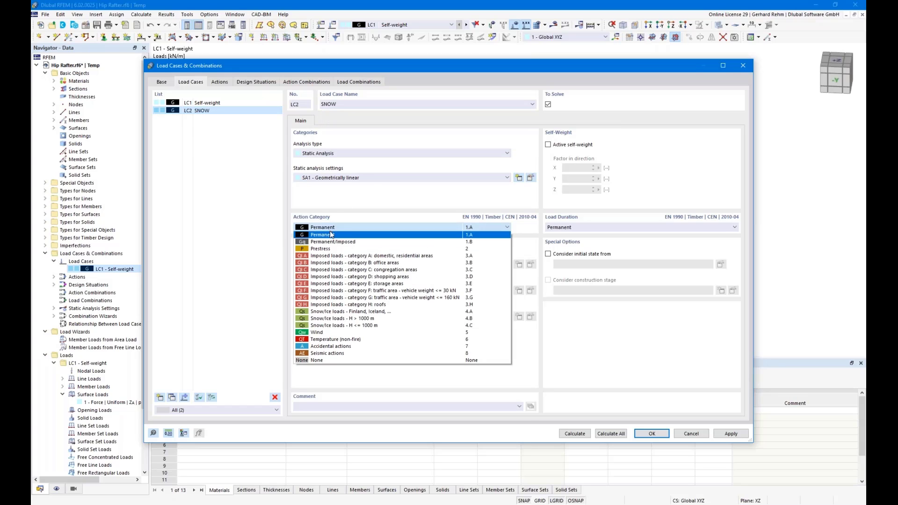
left_click(363, 326)
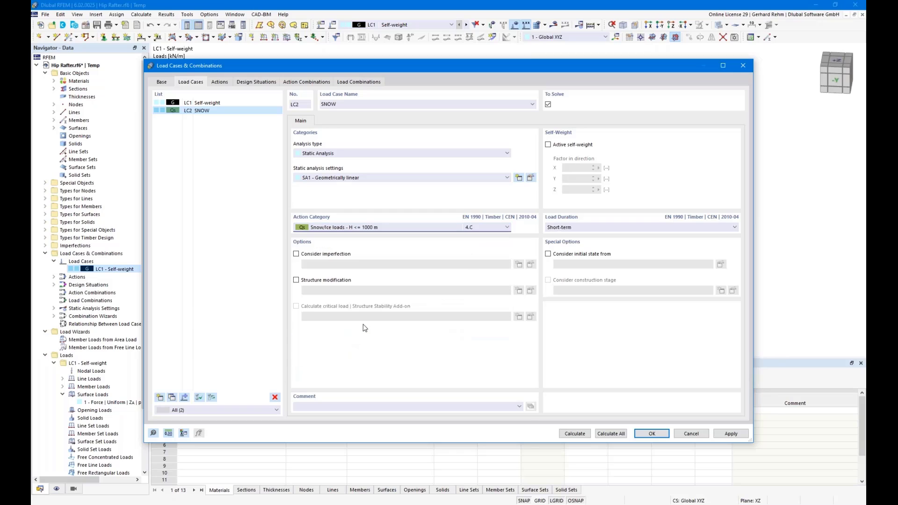
double_click(399, 102)
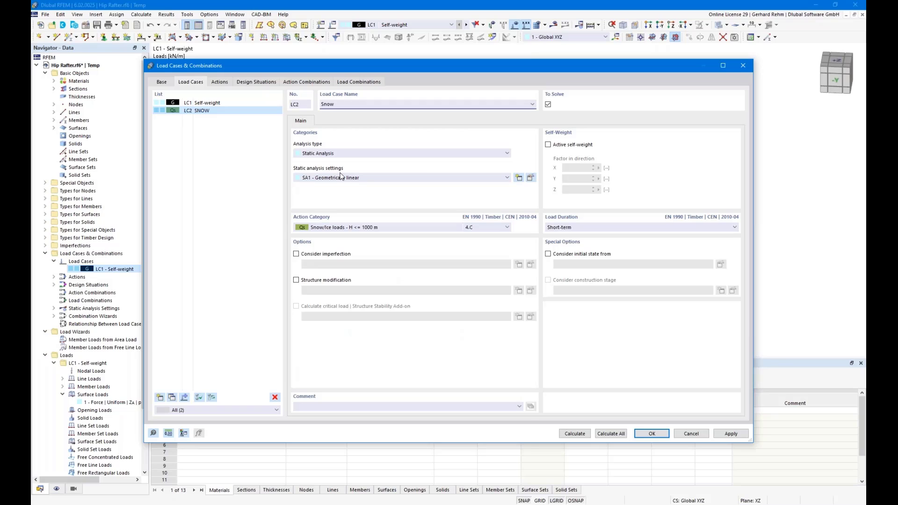
key("Tab")
Step: Review the settings of load cases LC1 and LC2 and display the list of actions
left_click(196, 103)
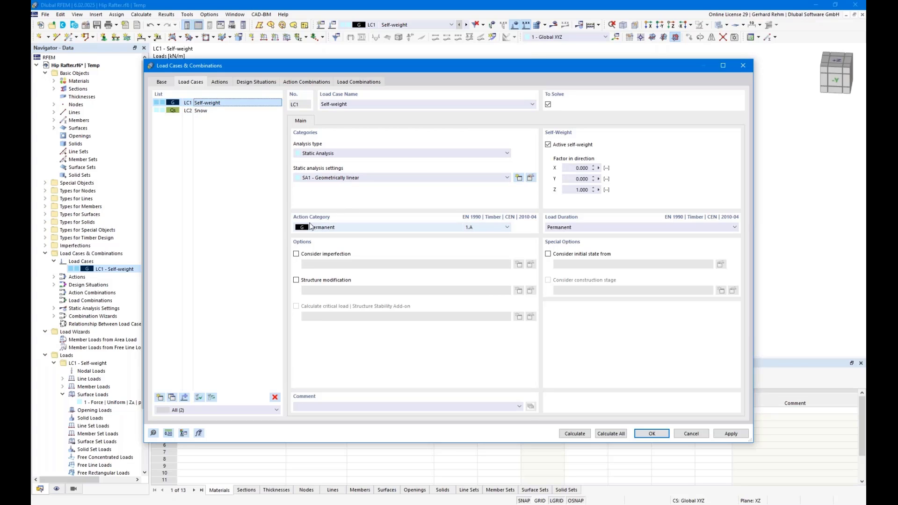
left_click(195, 111)
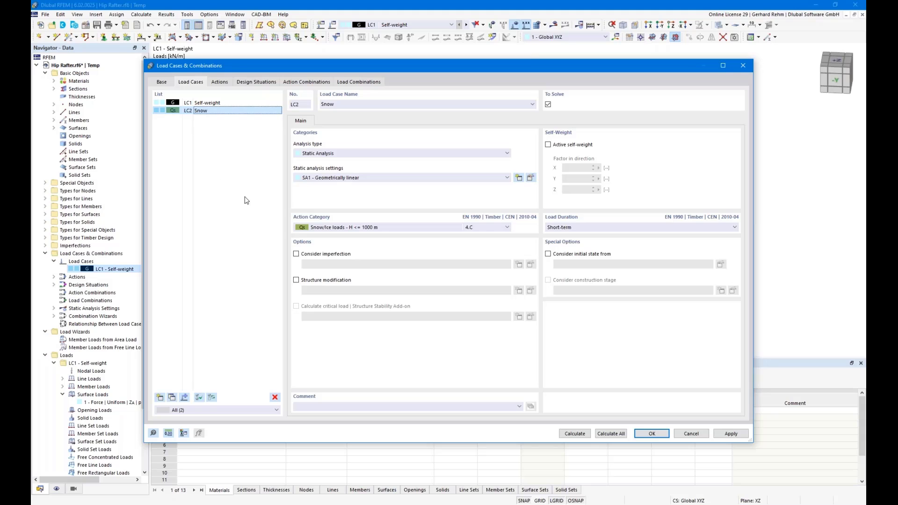
left_click_drag(216, 66, 234, 81)
mouse_move(310, 124)
left_mouse_down()
mouse_move(380, 176)
mouse_move(406, 269)
mouse_move(309, 89)
mouse_move(336, 264)
mouse_move(298, 125)
left_mouse_up()
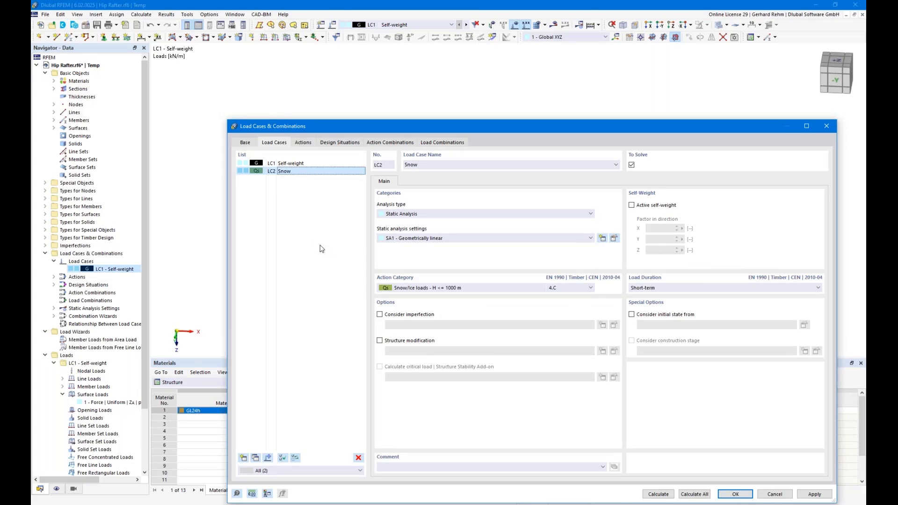
left_click_drag(267, 125, 276, 95)
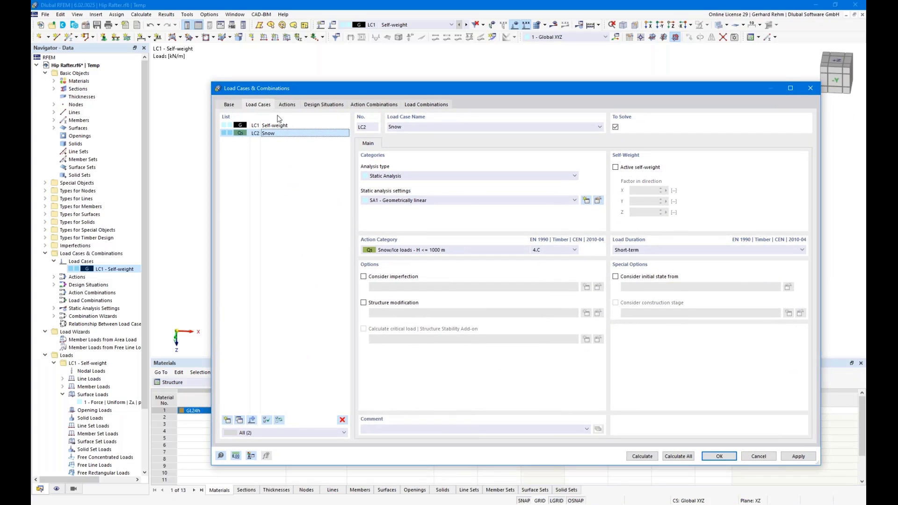
left_click(284, 106)
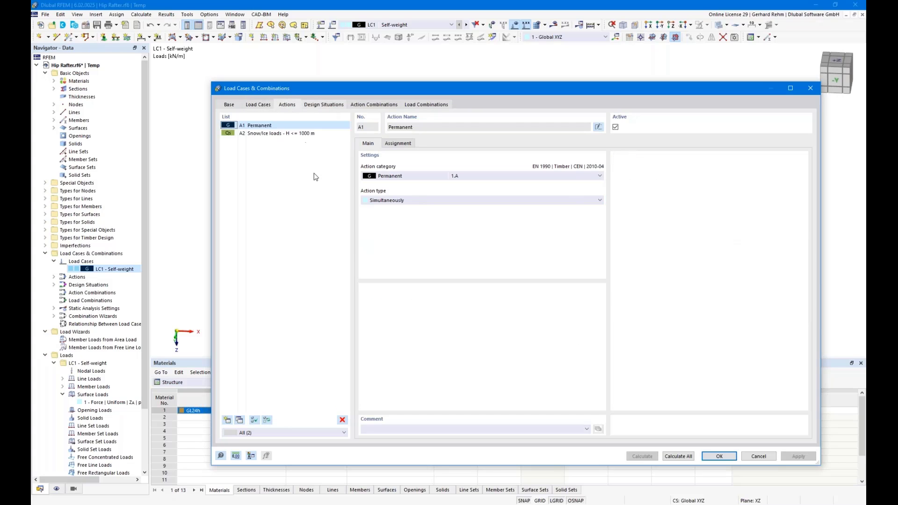
Step: Assign the combination wizard "2 - Load combinations | SA1 - Geometrically linear" to design situations DS1 to DS3
key("ctrl+Tab")
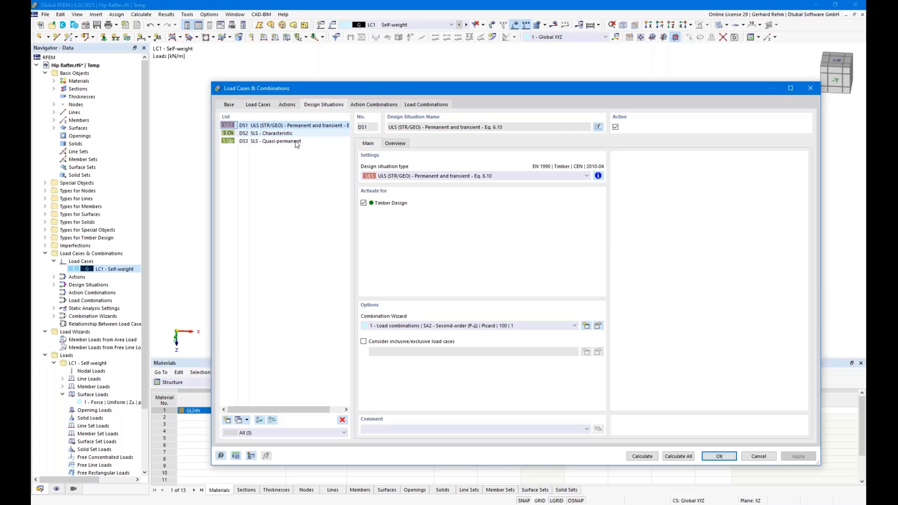
left_click(269, 141, "shift")
left_click(410, 326)
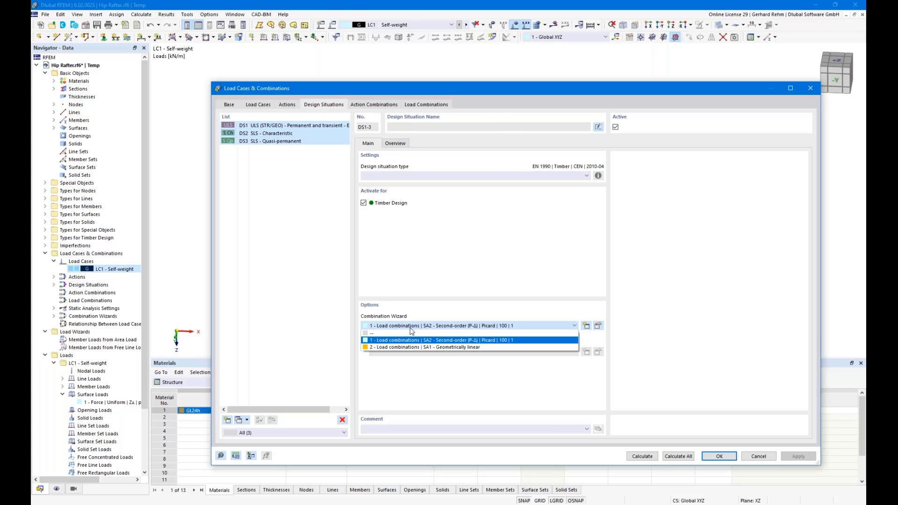
left_click(445, 348)
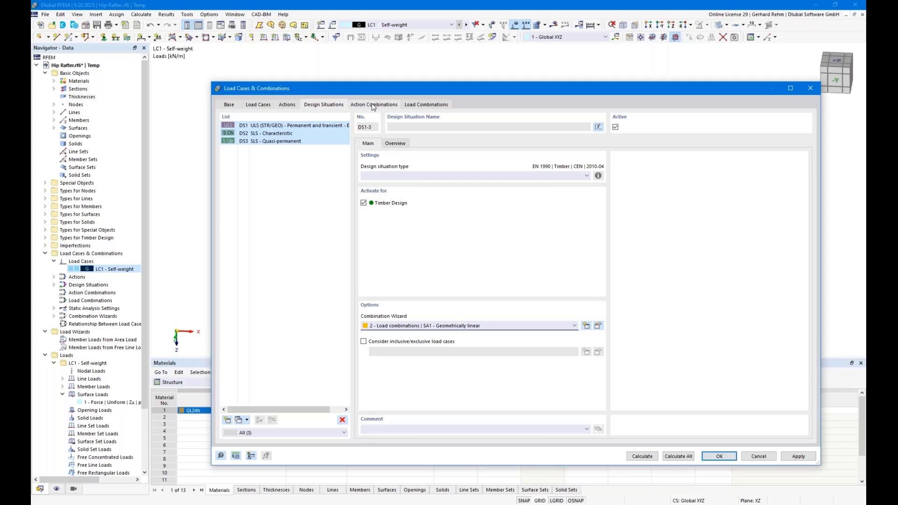
Step: Generate the load combinations, review the settings of CO2, and accept the load case and combination definitions
left_click(414, 103)
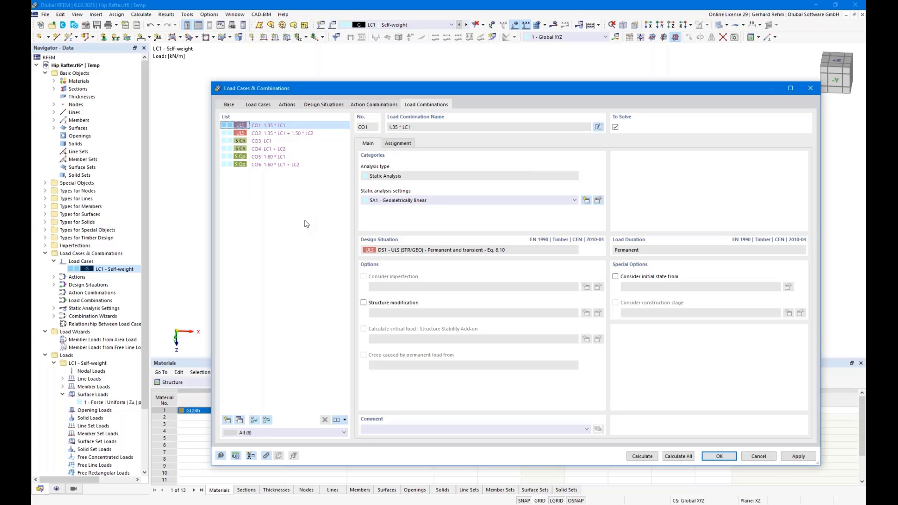
left_click(269, 133)
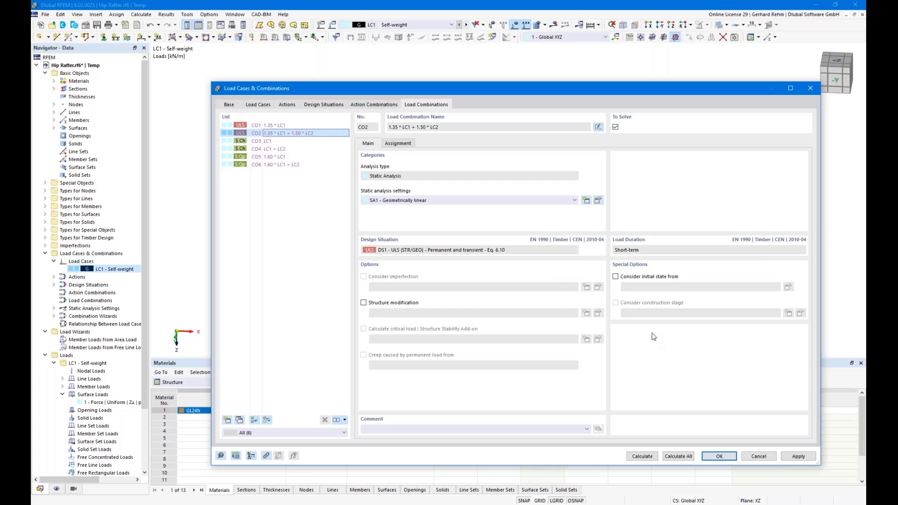
left_click(712, 456)
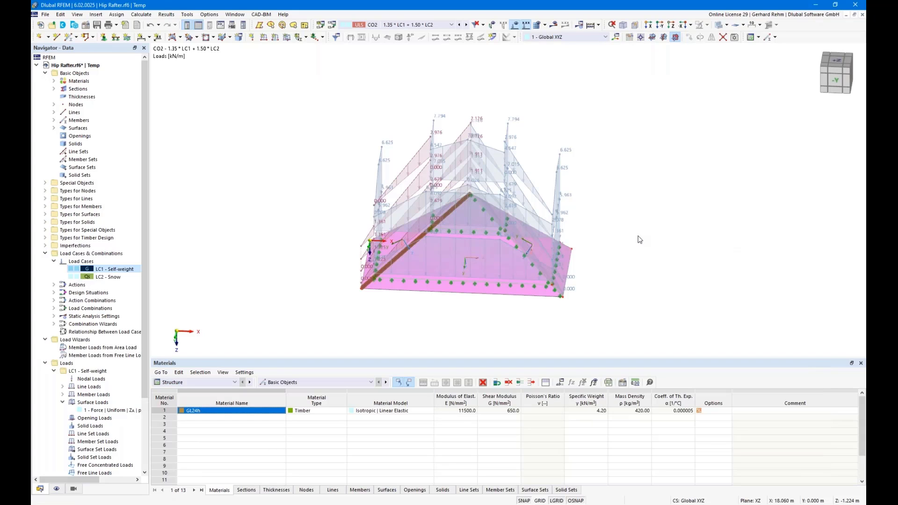
Step: Turn off the load display and limit the model view to the hip rafter and its related objects
left_click(515, 25)
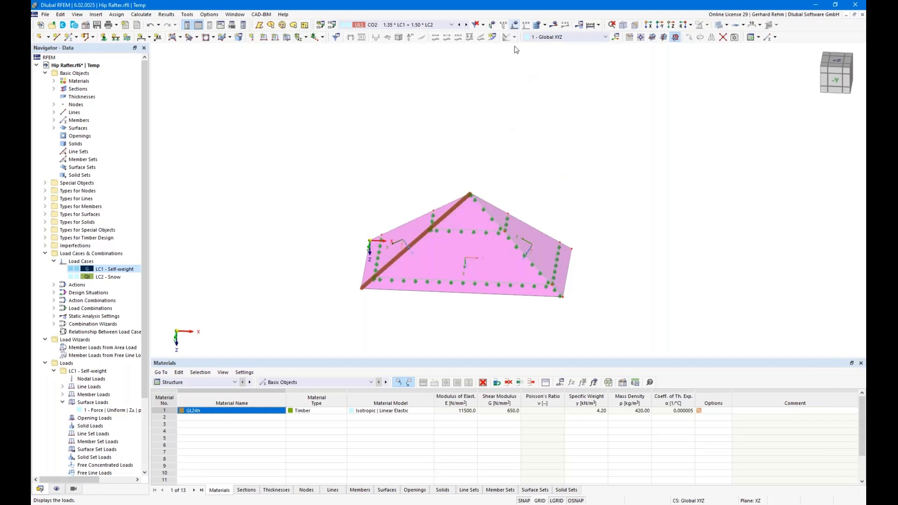
middle_click_drag(447, 238, 424, 270, "ctrl")
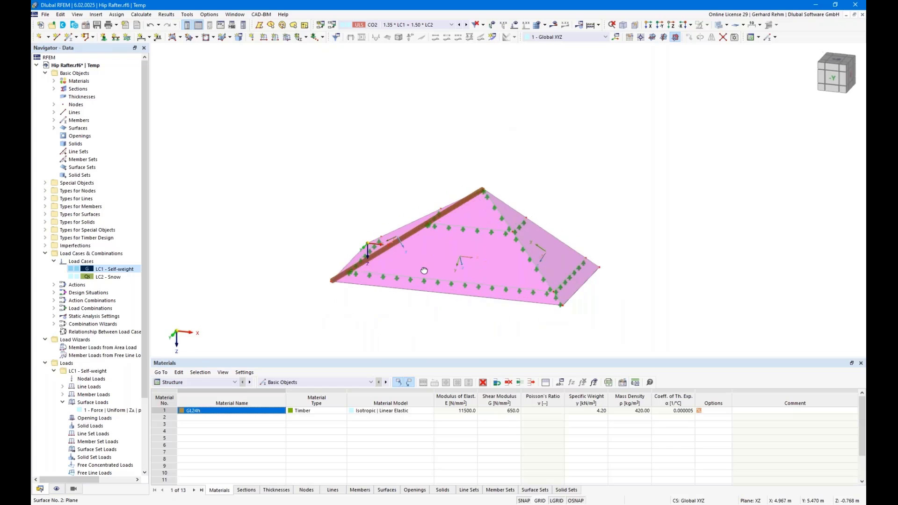
left_click(374, 256)
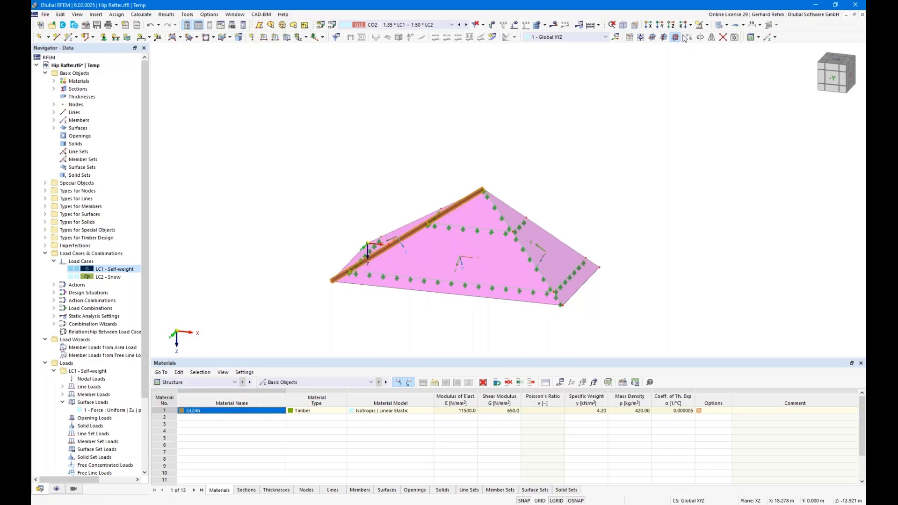
left_click(706, 24)
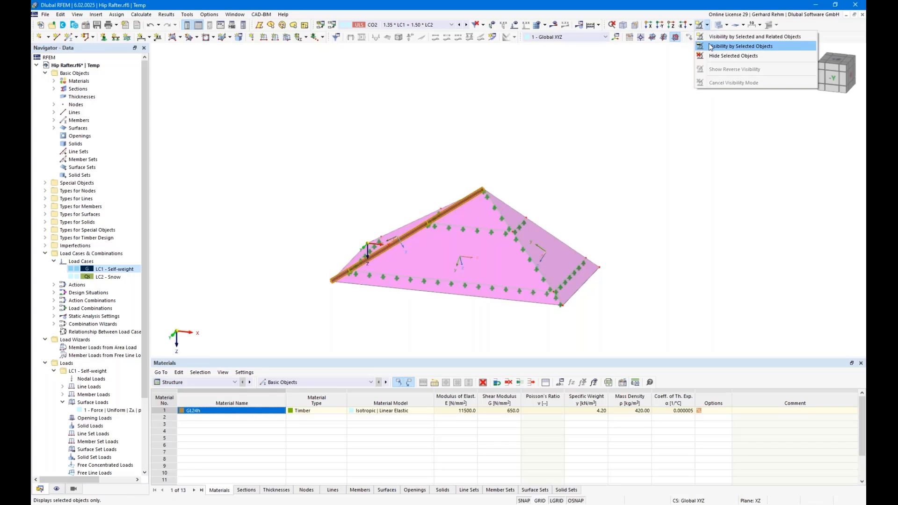
left_click(739, 47)
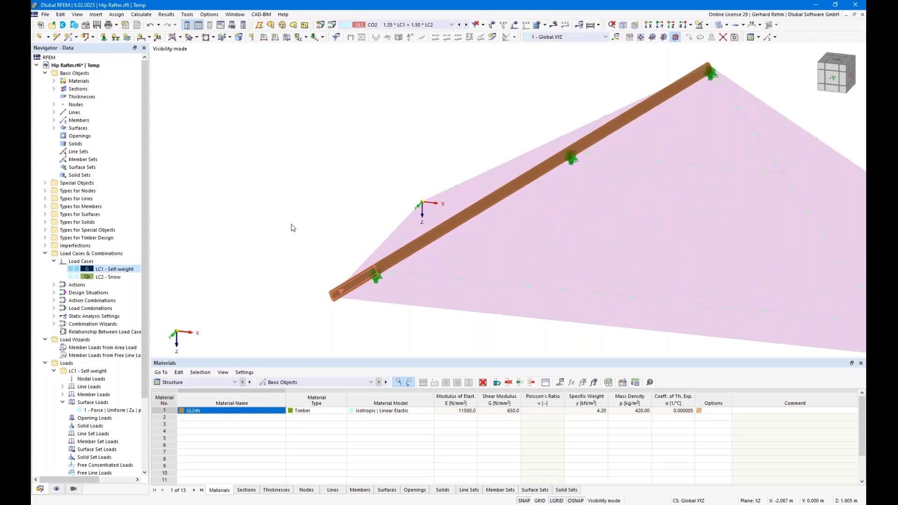
middle_click_drag(279, 214, 269, 192)
scroll(269, 193, "down", 3)
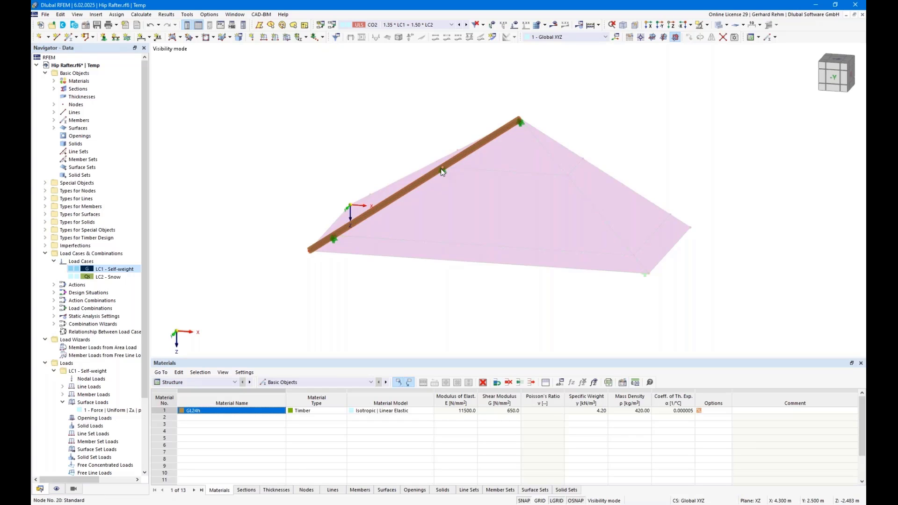
Step: Create a continuous member set from the three hip rafter members and name it Hip Rafter
left_click_drag(610, 294, 308, 103)
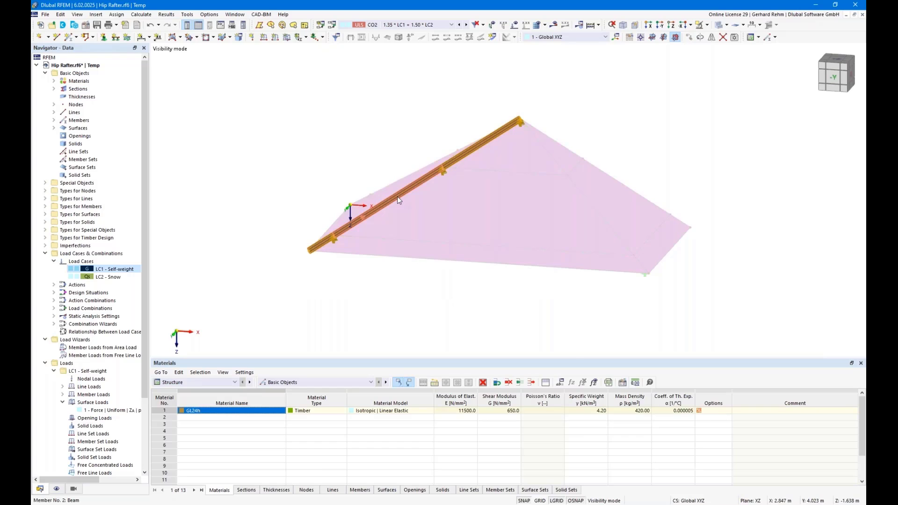
right_click(399, 200)
mouse_move(465, 237)
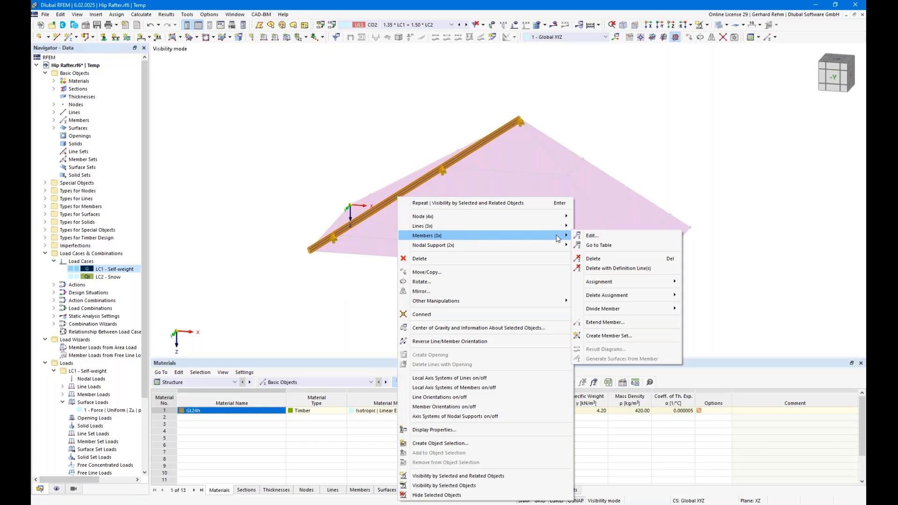
left_click(608, 336)
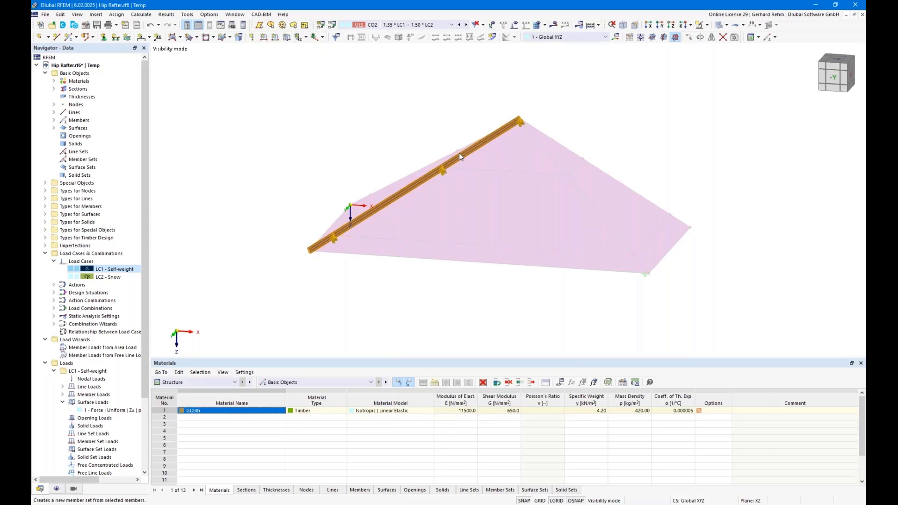
left_click(384, 91)
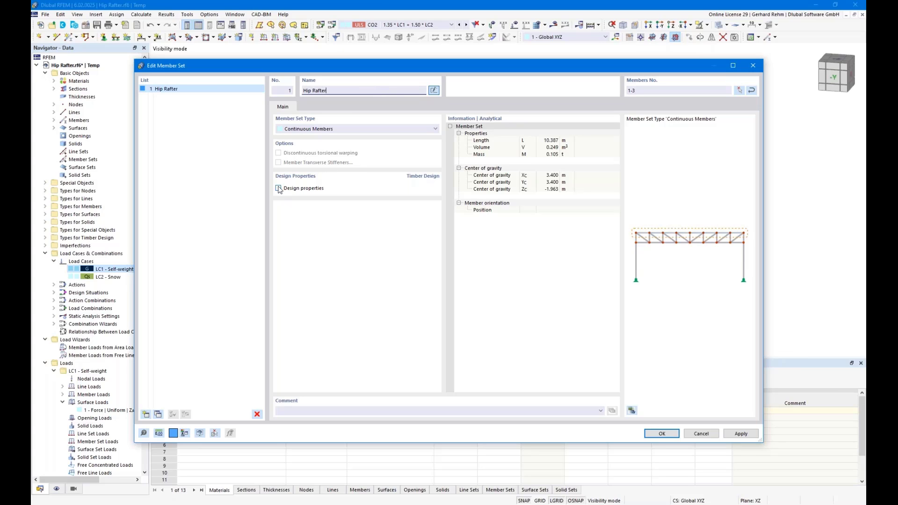
Step: Activate the timber design properties for the Hip Rafter member set
left_click(307, 189)
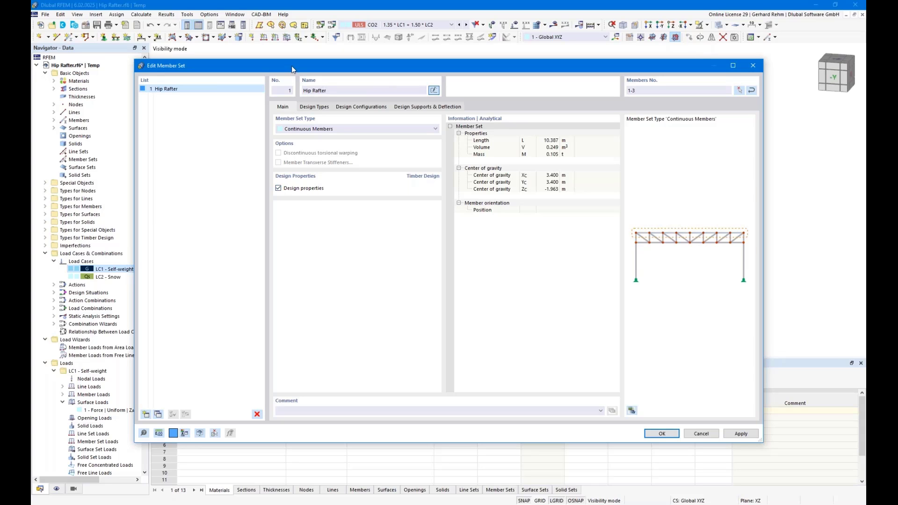
left_click_drag(293, 66, 391, 287)
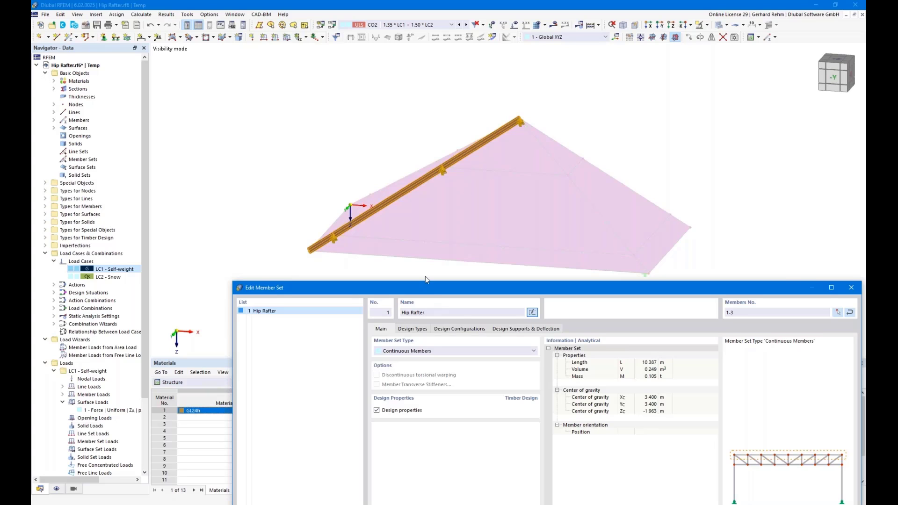
left_click_drag(425, 287, 371, 108)
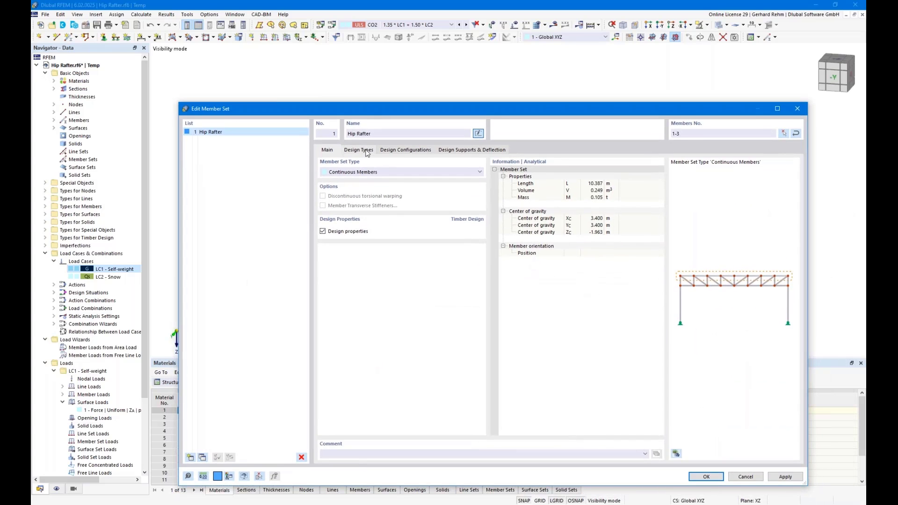
Step: Create new effective lengths for the Hip Rafter member set without flexural buckling about z/v or lateral-torsional buckling, previewing them on the model
left_click(359, 149)
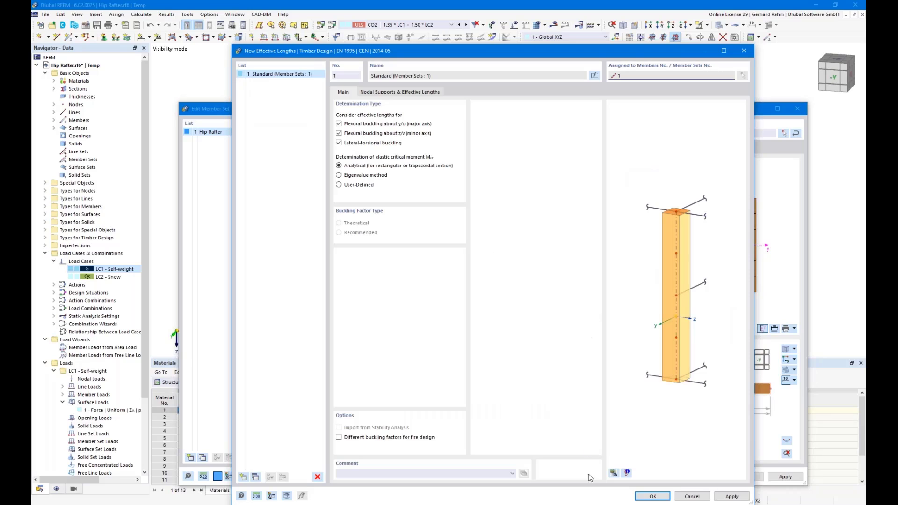
left_click(614, 473)
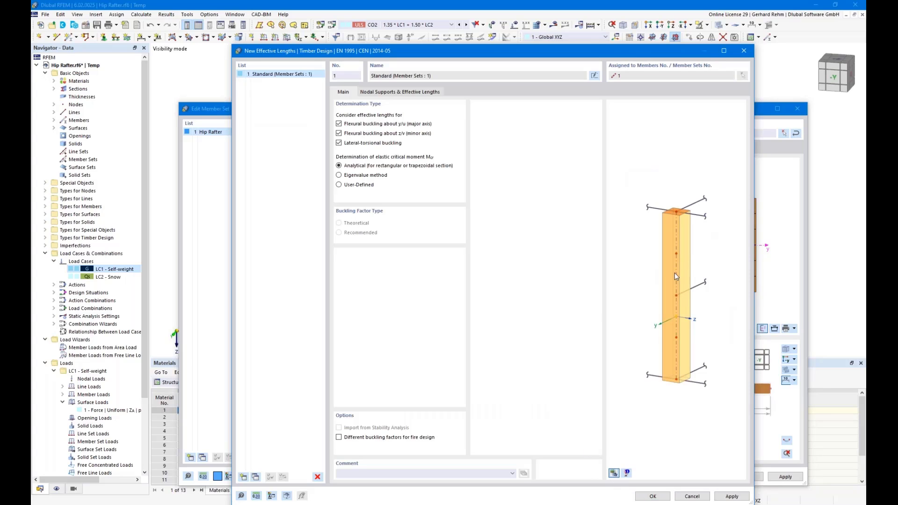
middle_click_drag(663, 284, 705, 310, "ctrl")
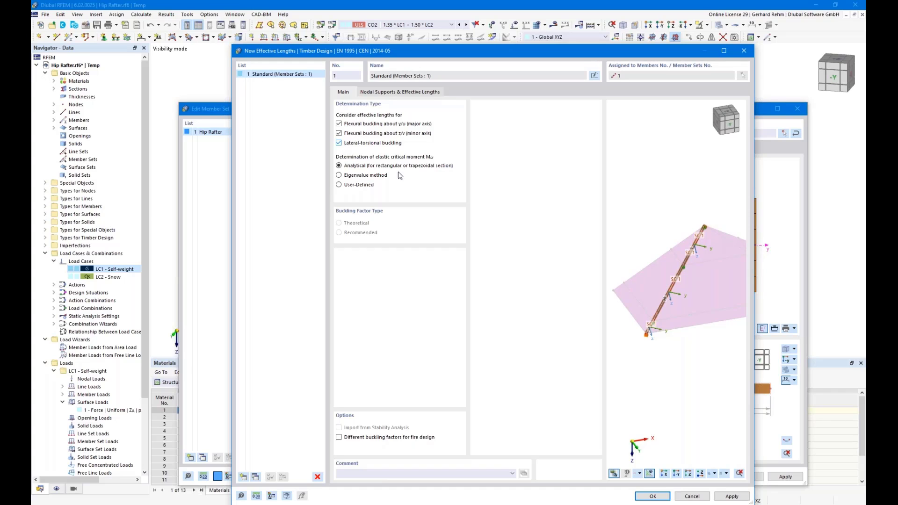
scroll(683, 309, "up", 3)
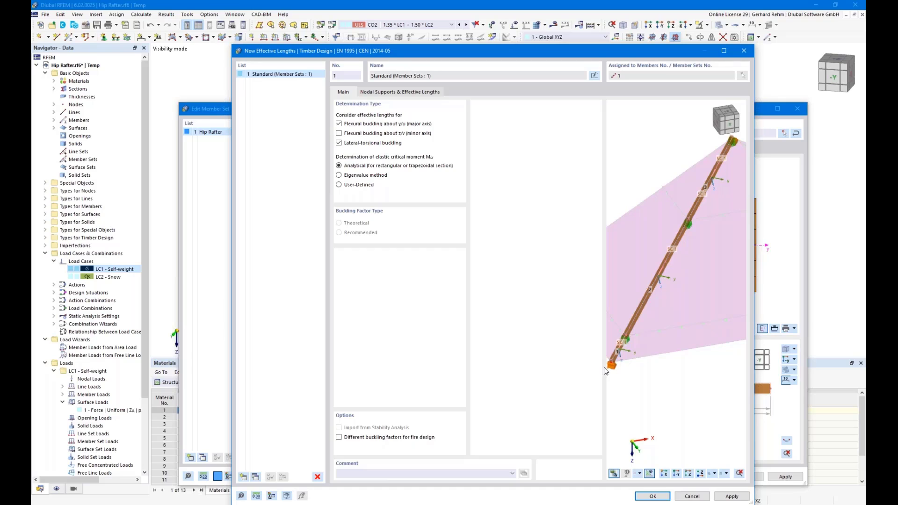
left_click(339, 143)
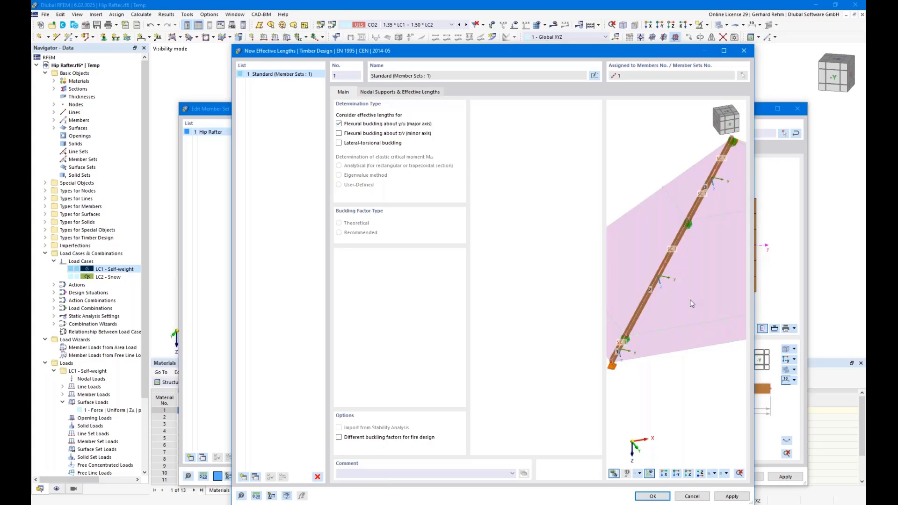
Step: Hide the roof surfaces in the effective lengths preview and examine the start and end nodal supports of the hip rafter
scroll(690, 301, "down", 2)
middle_click_drag(691, 327, 656, 306, "ctrl")
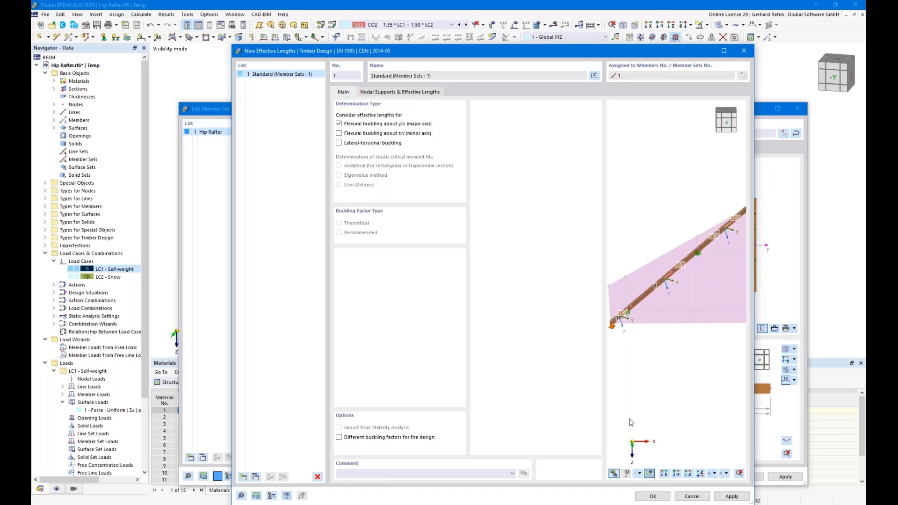
left_click(653, 474)
left_click(388, 92)
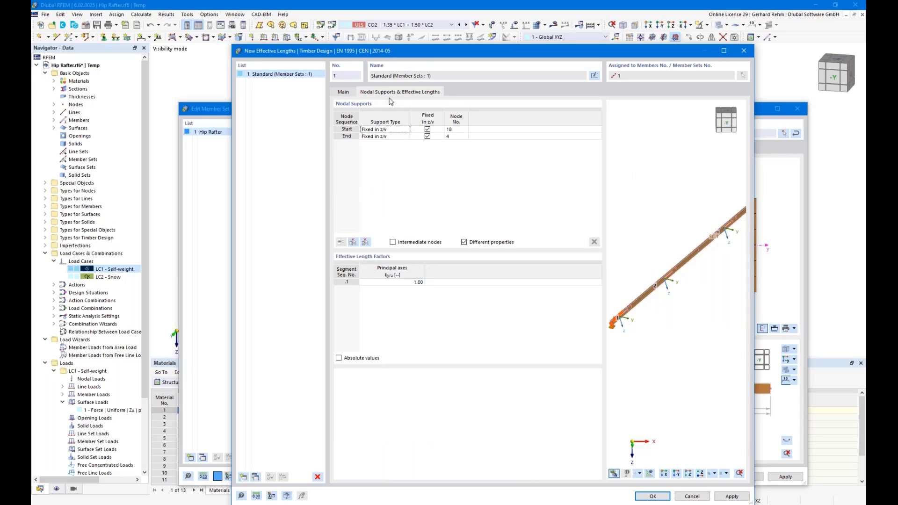
scroll(667, 327, "down", 1)
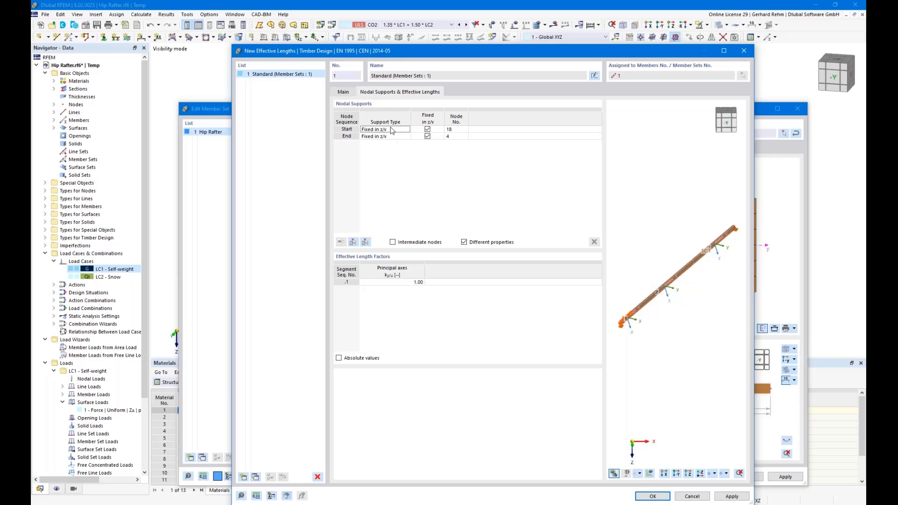
scroll(625, 333, "up", 1)
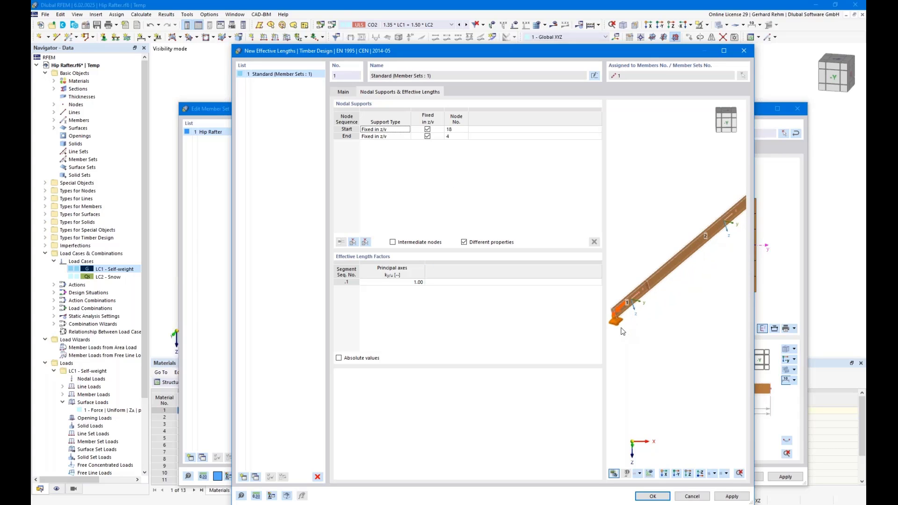
scroll(622, 318, "down", 2)
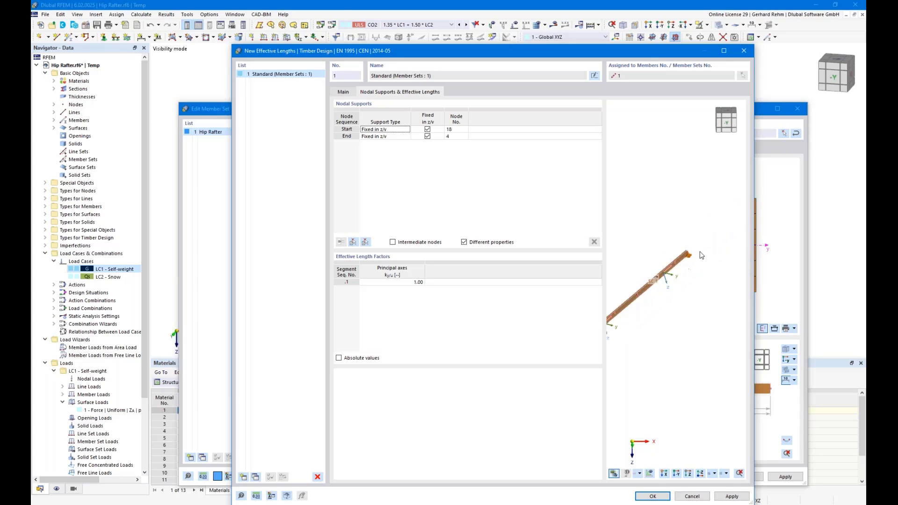
scroll(682, 249, "up", 3)
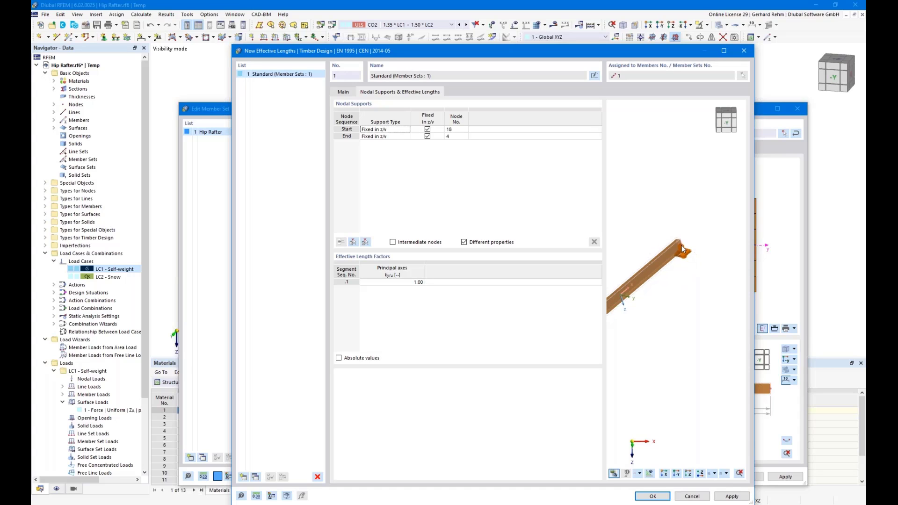
scroll(682, 250, "down", 2)
middle_click_drag(660, 341, 700, 321)
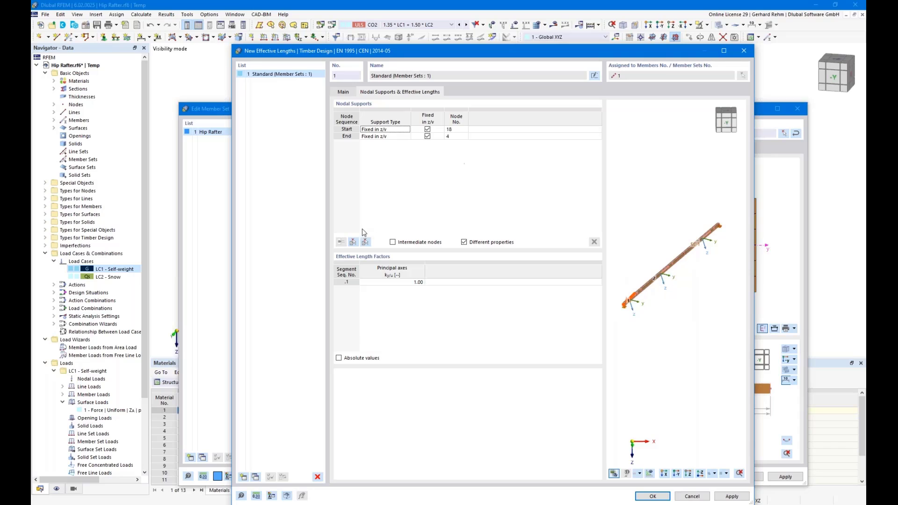
Step: Add the intermediate nodes to the effective lengths' nodal supports and set nodes 19 and 20 as fixed in z/v
left_click(398, 243)
left_click(341, 242)
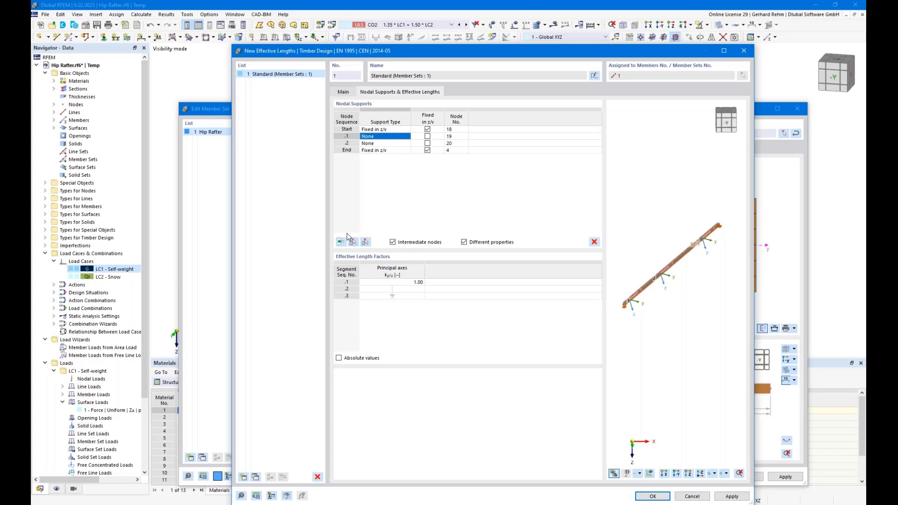
left_click(427, 137)
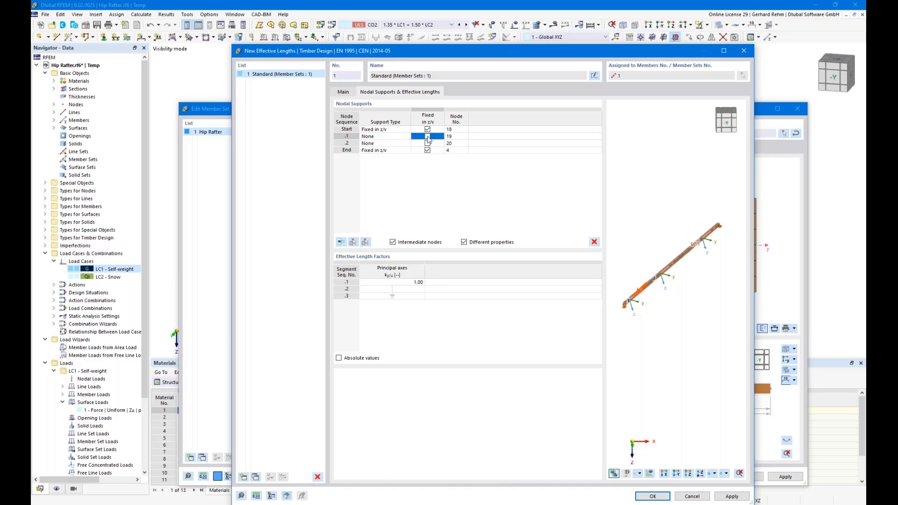
left_click(427, 143)
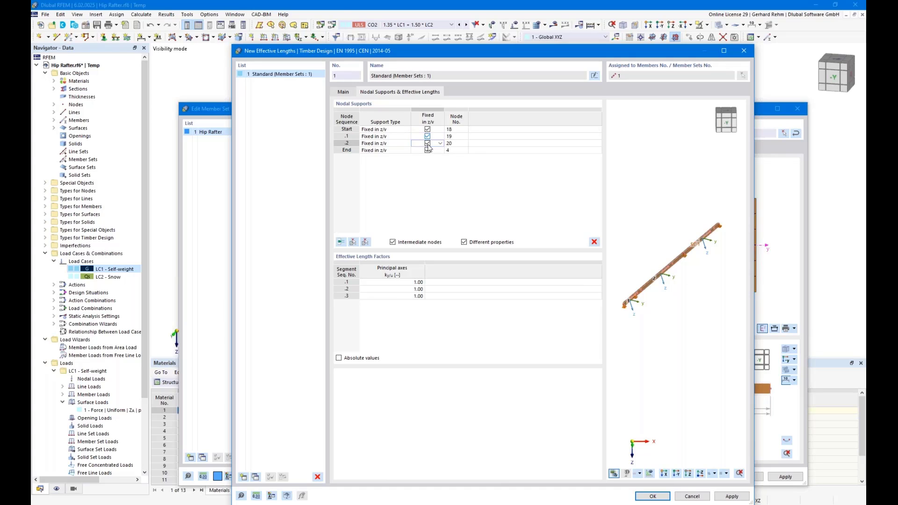
scroll(651, 283, "up", 4)
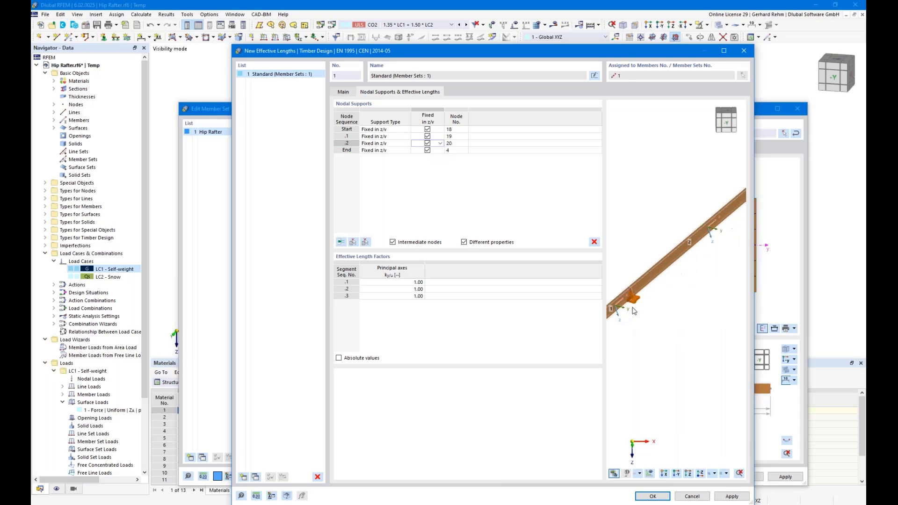
Step: Set the nodal support at the hip rafter's start node 18 to None
scroll(662, 312, "up", 4)
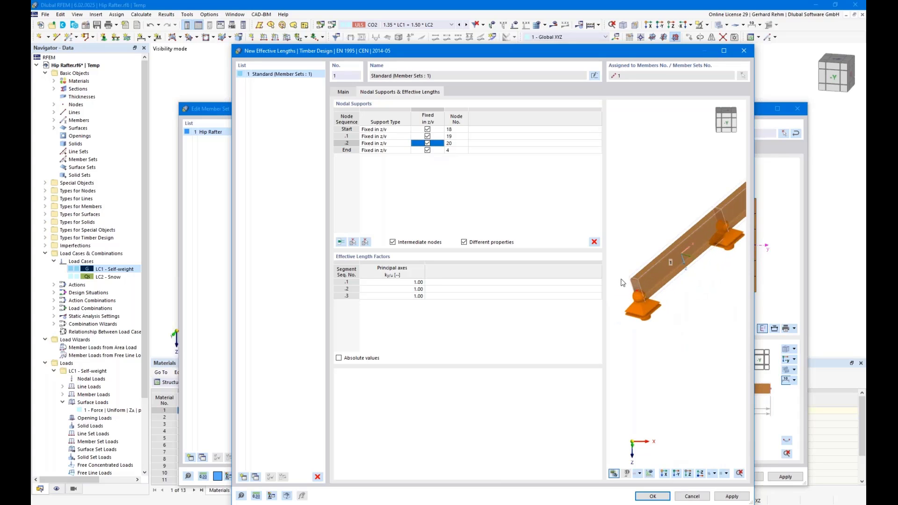
left_click(383, 129)
left_click(406, 129)
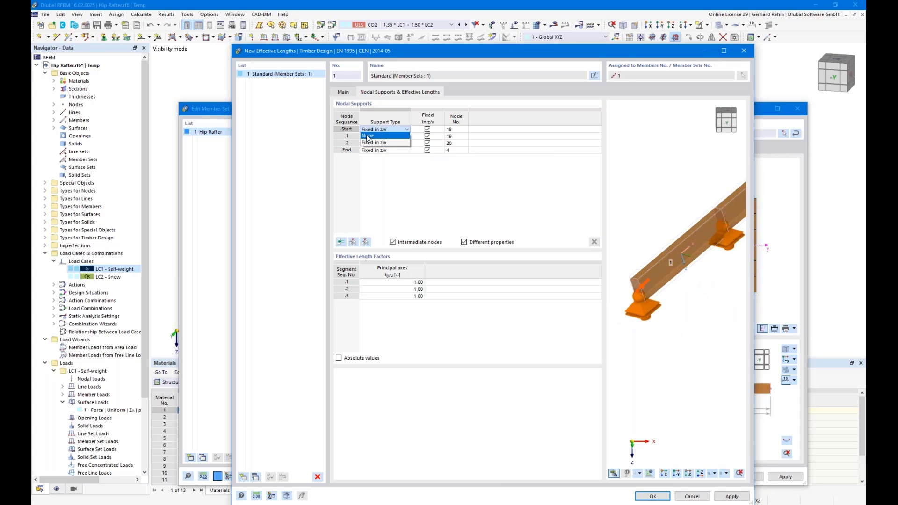
left_click(374, 136)
scroll(676, 341, "down", 3)
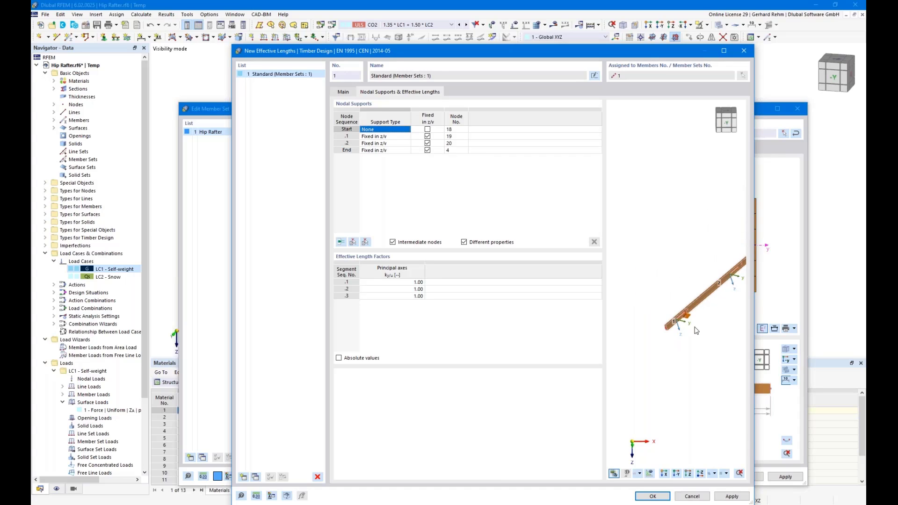
Step: Show the effective lengths as absolute values, go through all three segments, and return to effective length factors
left_click(339, 358)
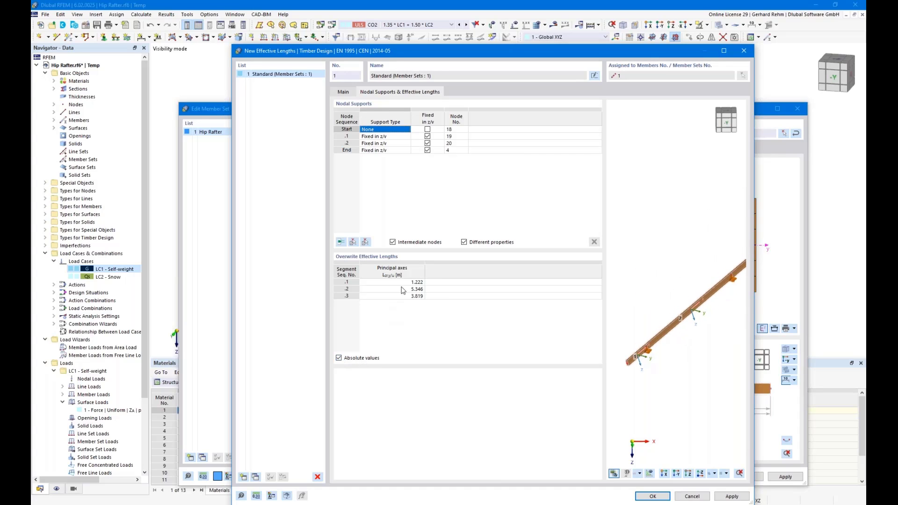
double_click(403, 282)
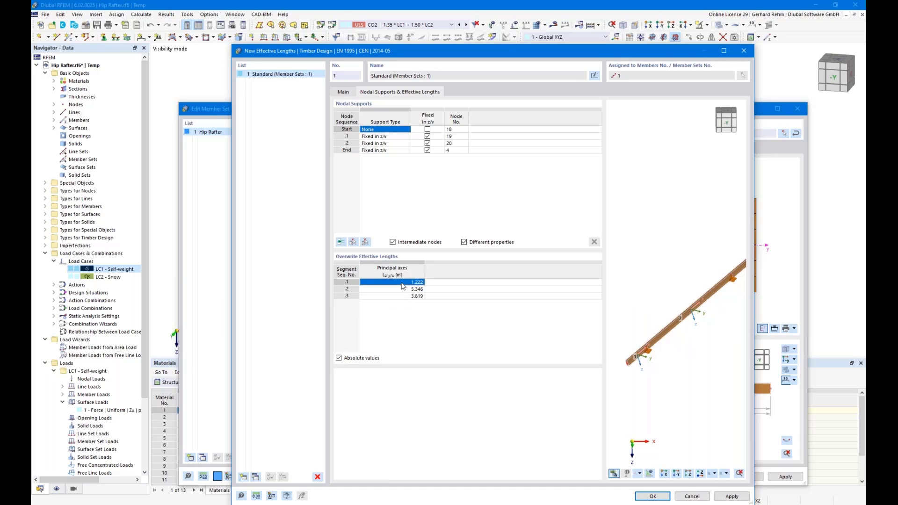
key("Down")
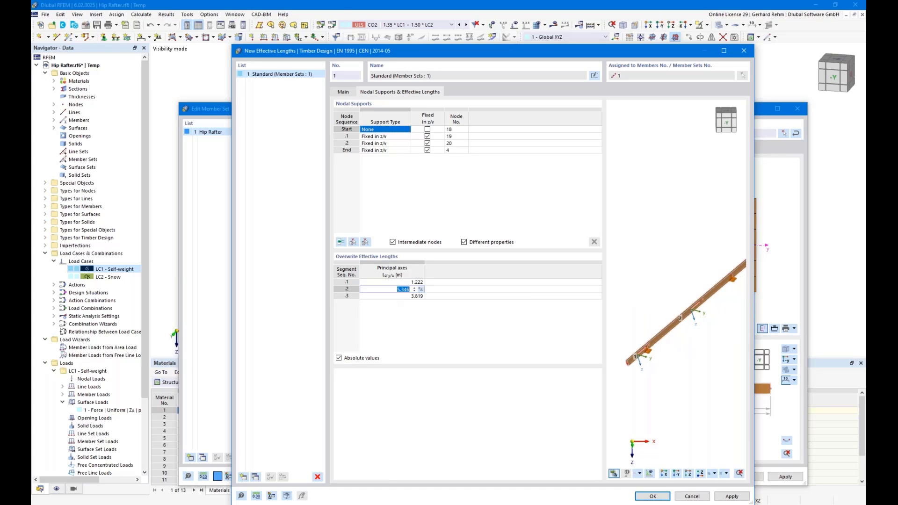
key("Down")
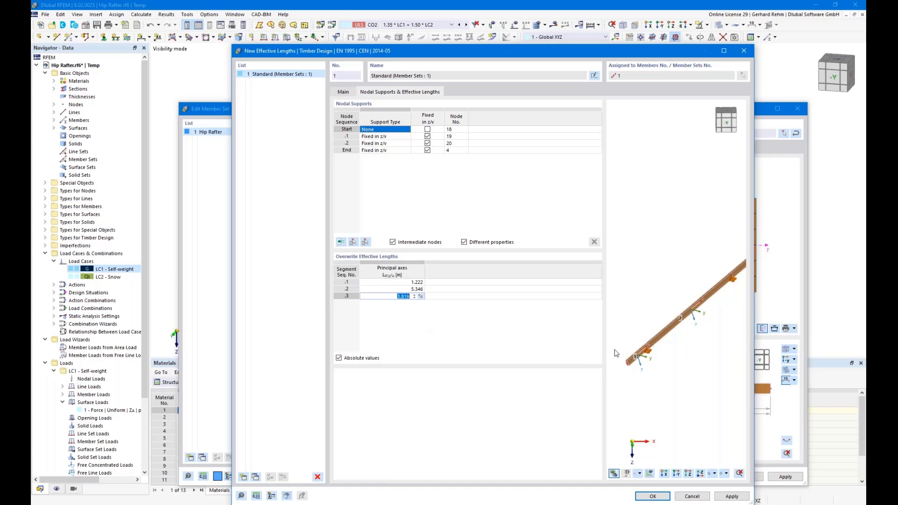
left_click(337, 358)
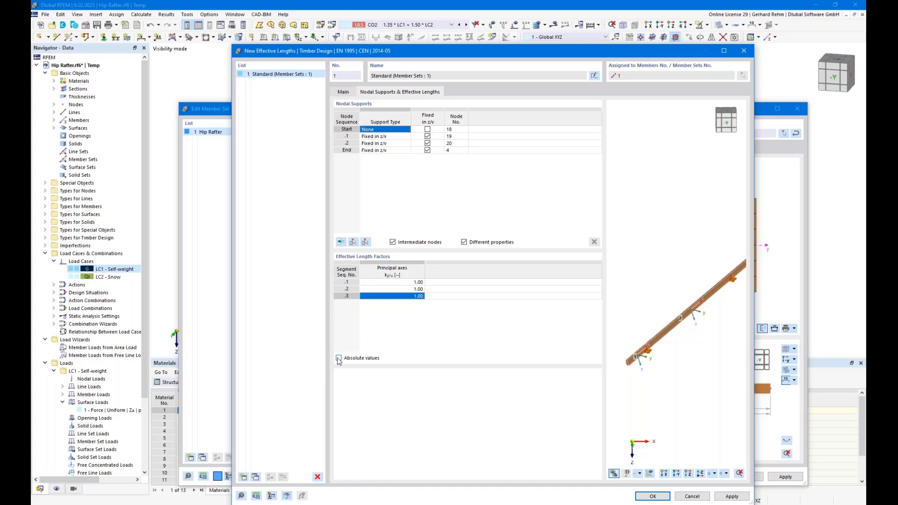
Step: Set the effective length factor of segment .1 to No Buckling and accept the effective lengths
left_click(418, 283)
left_click(420, 282)
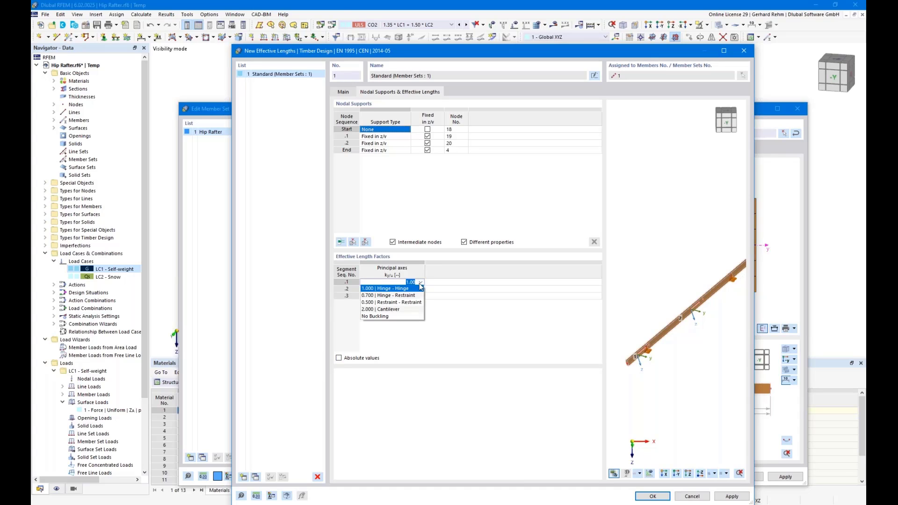
left_click(377, 317)
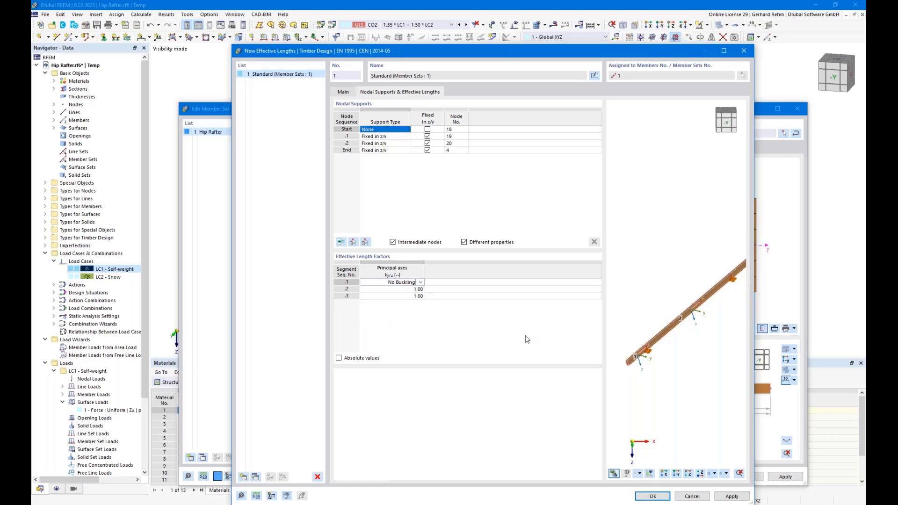
scroll(641, 358, "down", 2)
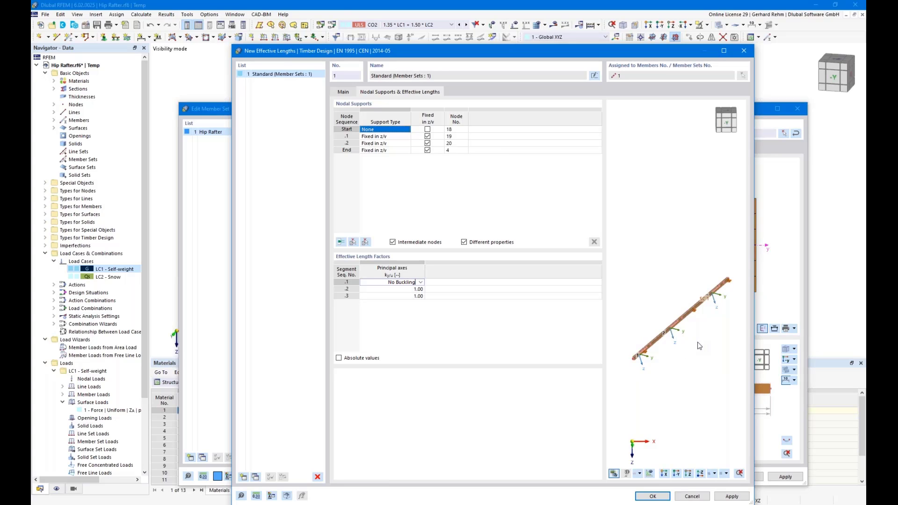
left_click(653, 496)
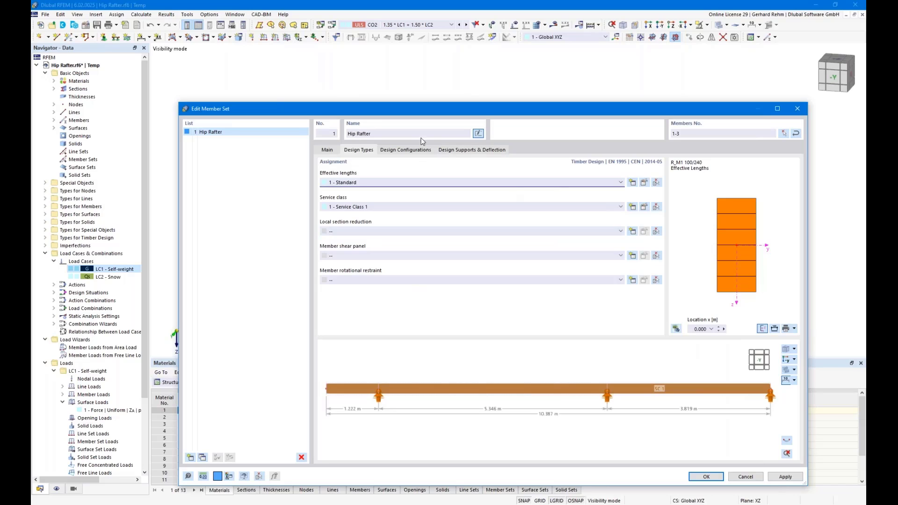
Step: Review the default ultimate configuration including its stability settings, and the default serviceability configuration, leaving both without changes
left_click(411, 151)
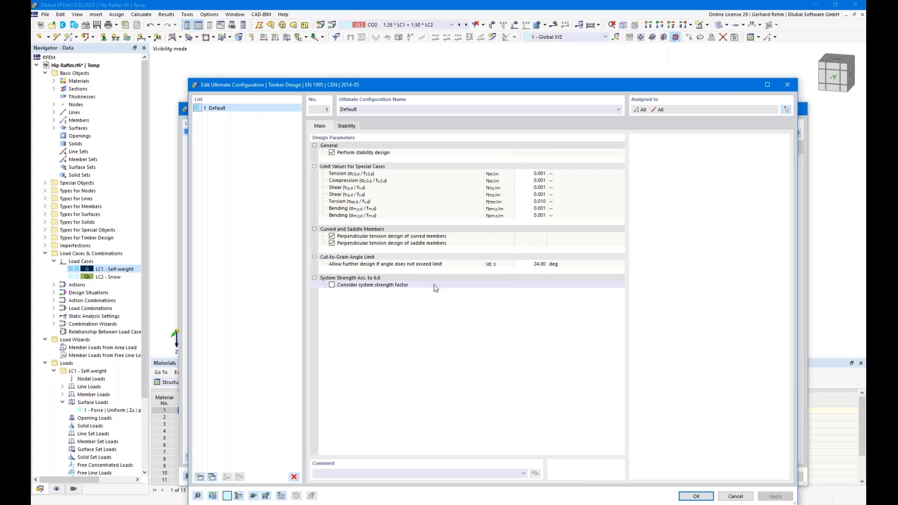
left_click(352, 128)
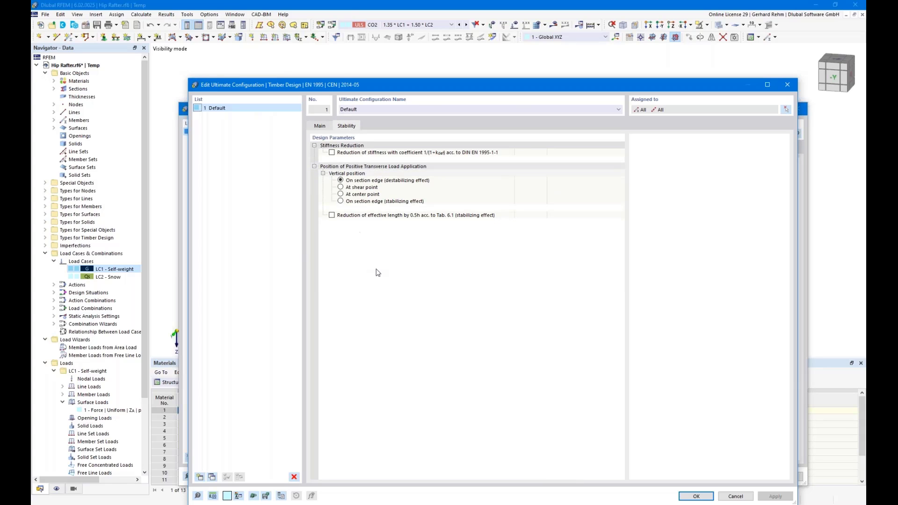
left_click(735, 496)
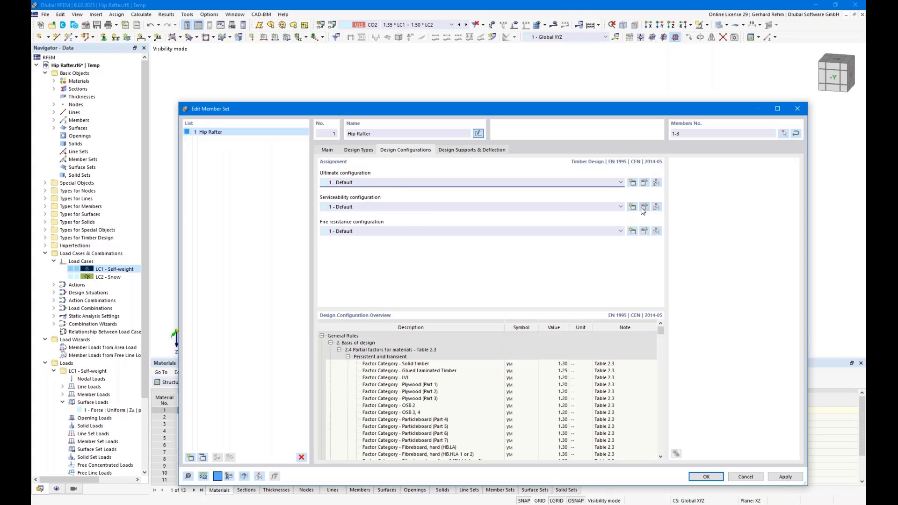
left_click(644, 208)
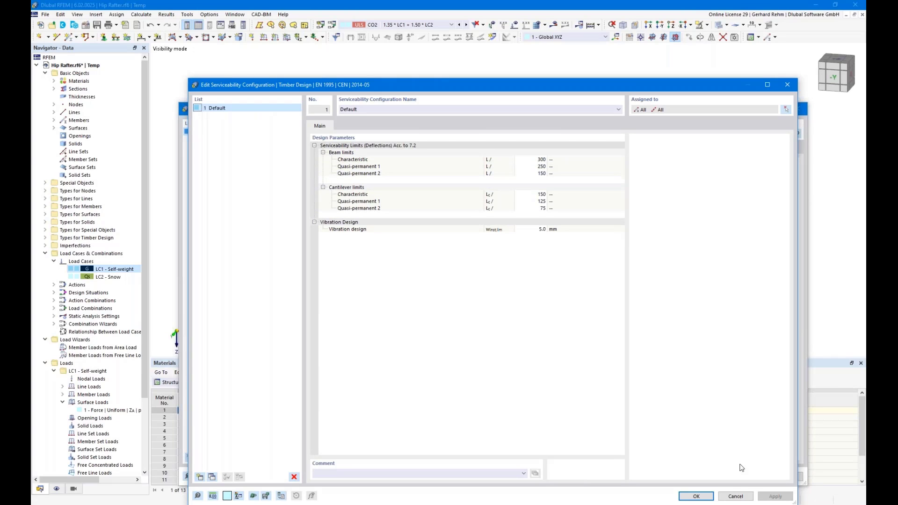
left_click(735, 496)
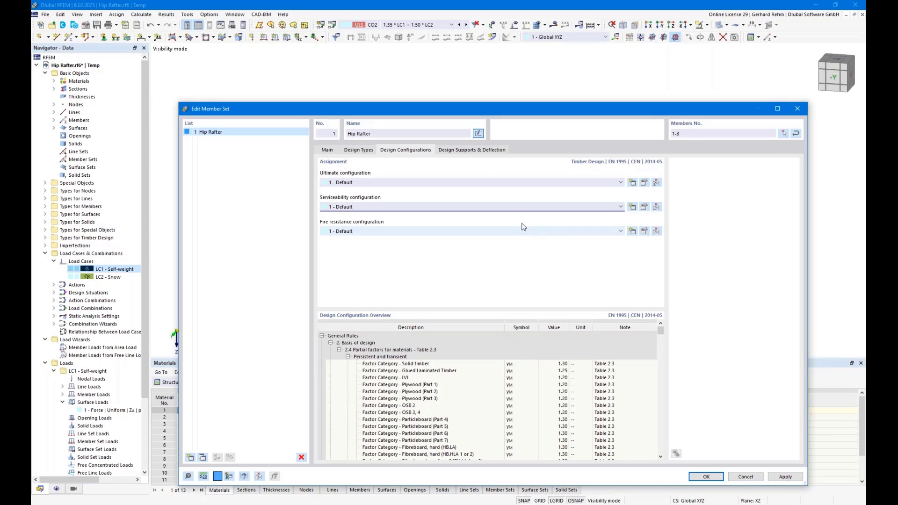
Step: Open the member set's design supports and deflection settings and compare them with the rafter's supports in the model
left_click(472, 151)
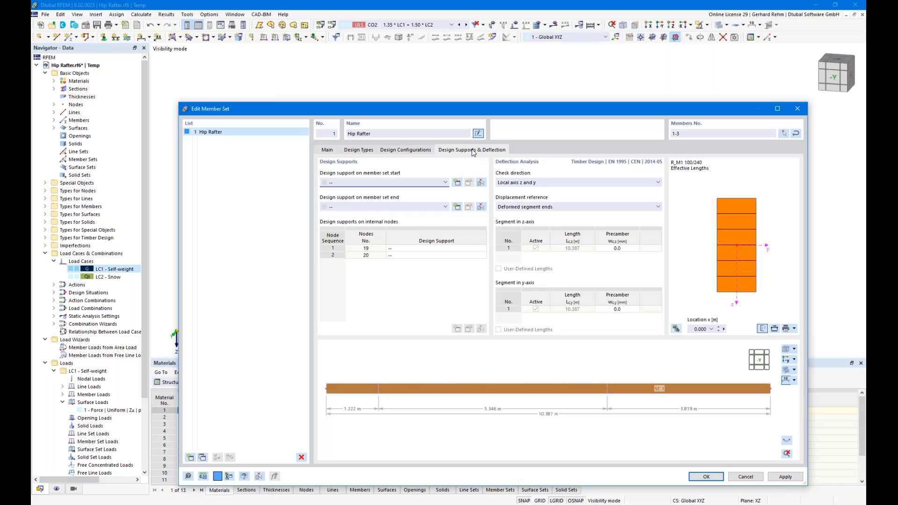
left_click_drag(456, 108, 426, 73)
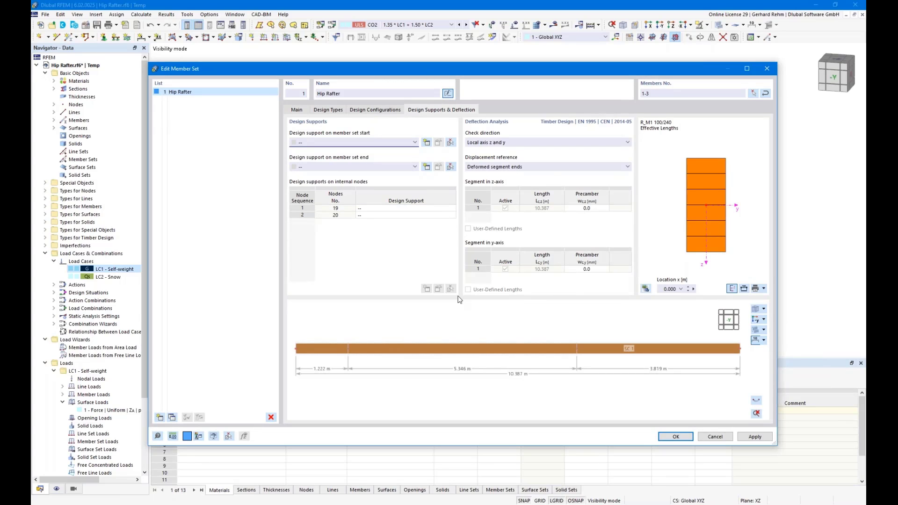
left_click_drag(513, 70, 515, 73)
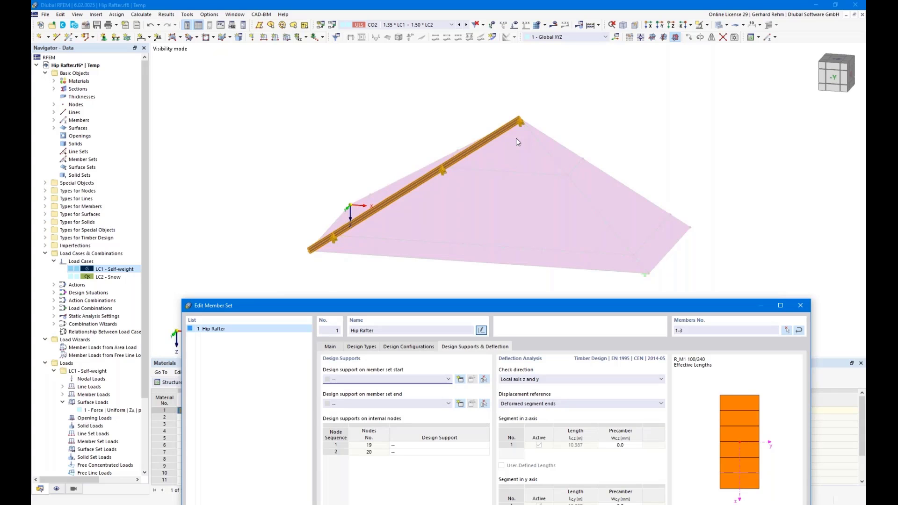
left_click_drag(531, 305, 535, 109)
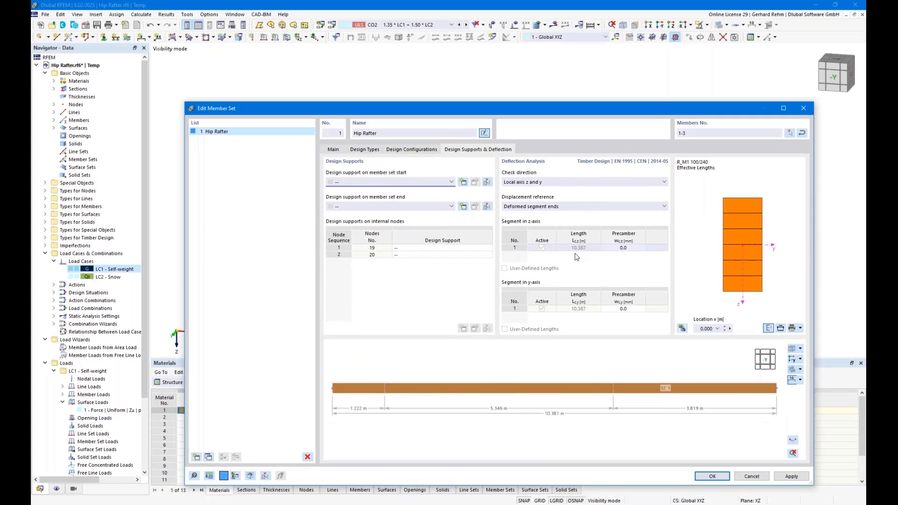
left_click(573, 250)
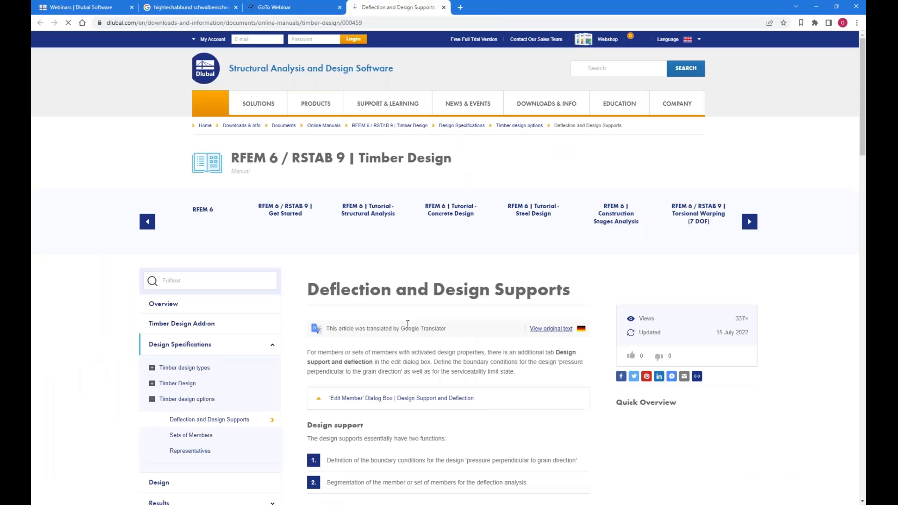
Step: Read the design support section of the Deflection and Design Supports manual page in the browser, and return to RFEM
scroll(514, 360, "down", 4)
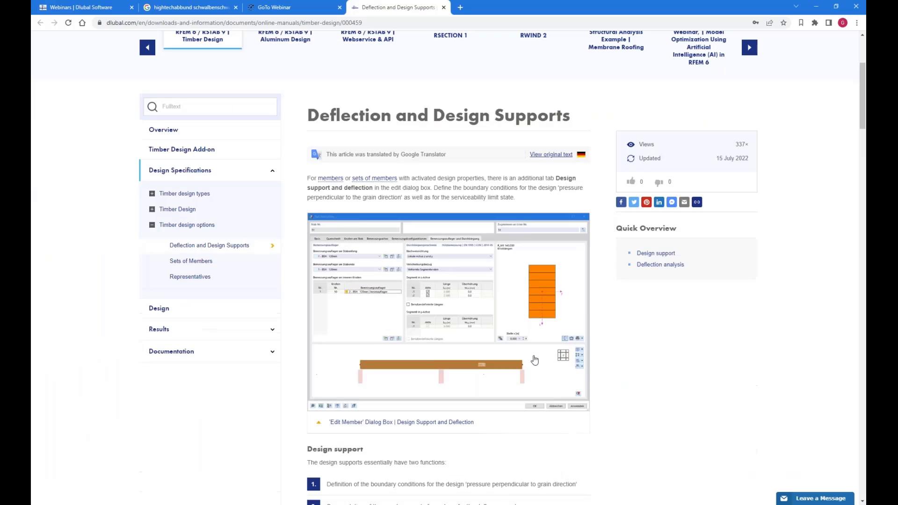
scroll(534, 360, "down", 4)
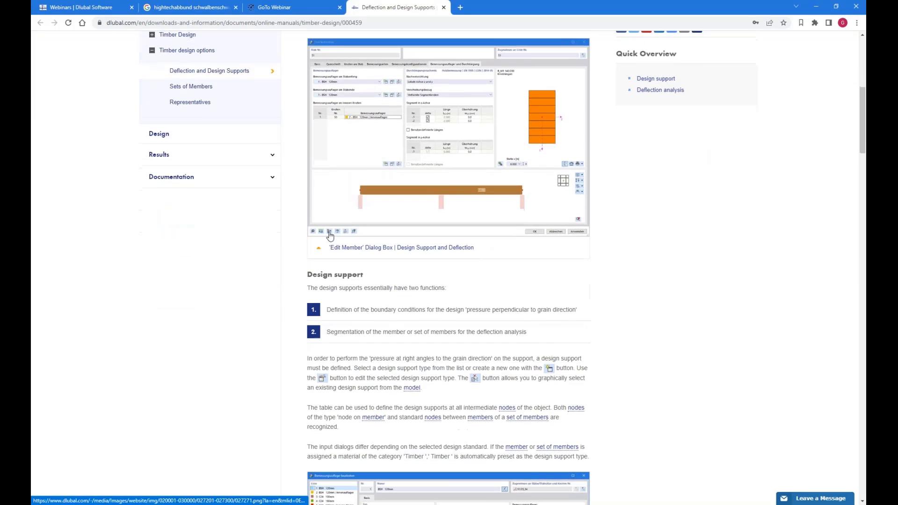
scroll(330, 235, "down", 1)
triple_click(383, 234)
left_click(383, 235)
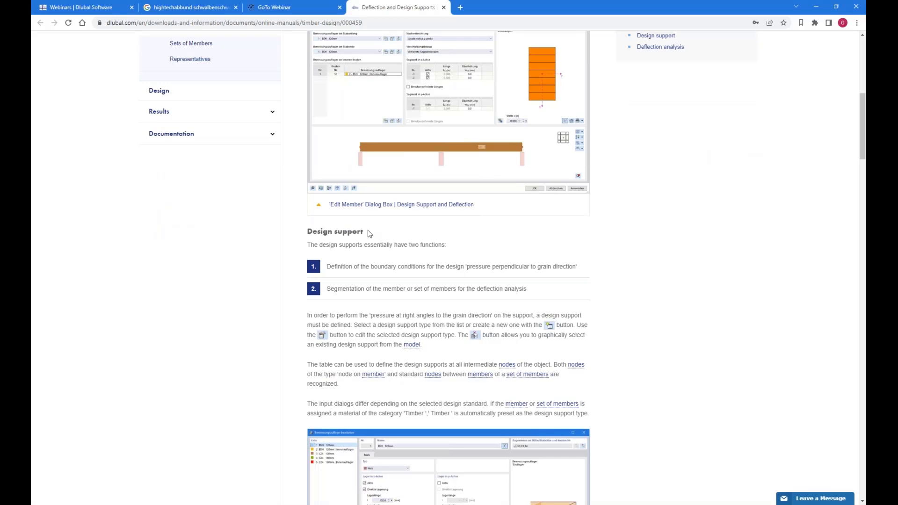
scroll(329, 299, "up", 1)
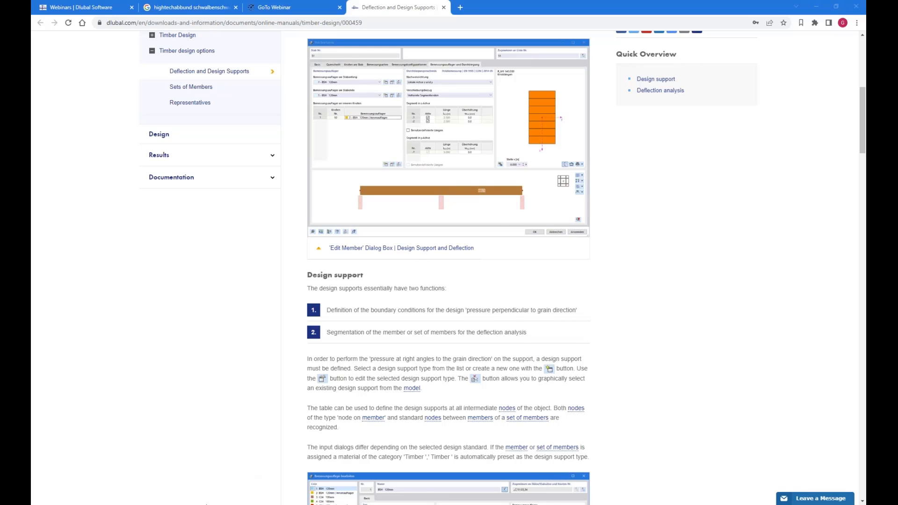
key("alt+Tab")
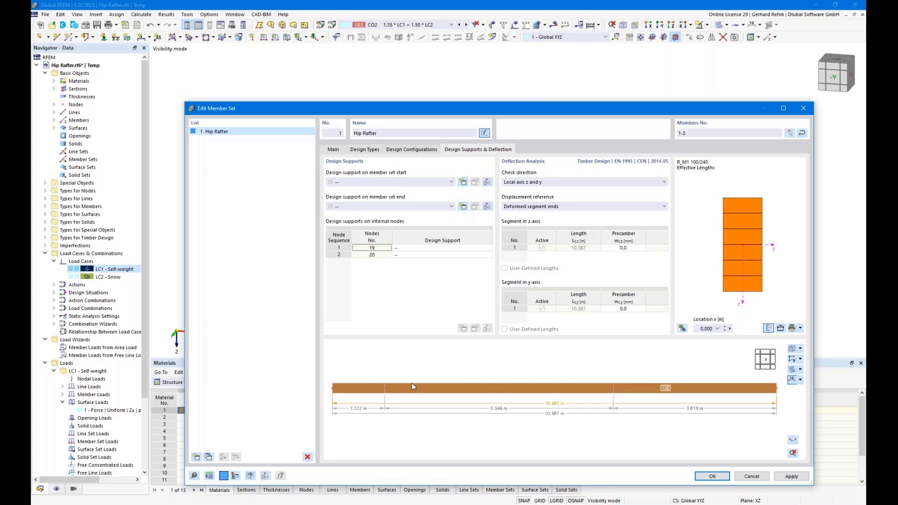
Step: Create a Timber design support at the member set end, active in the z-axis with Direct Support deactivated
left_click(463, 207)
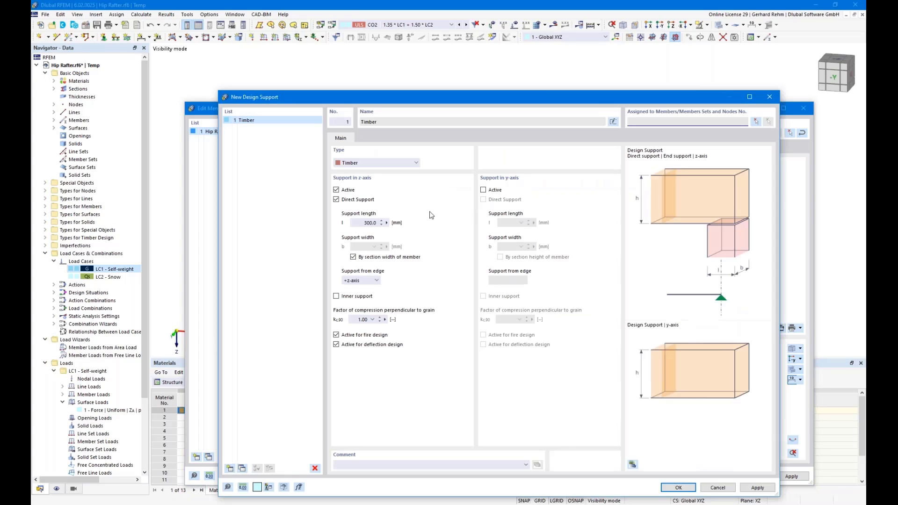
left_click(359, 223)
left_click(356, 320)
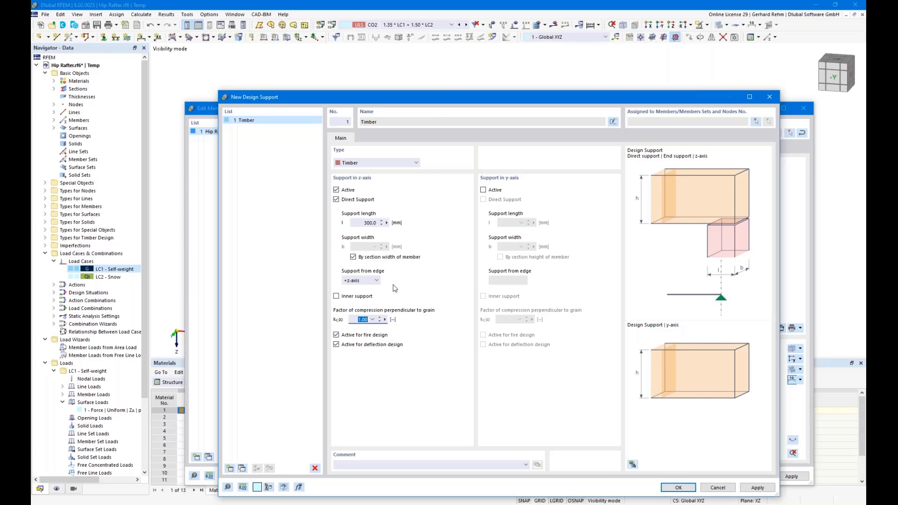
left_click(337, 200)
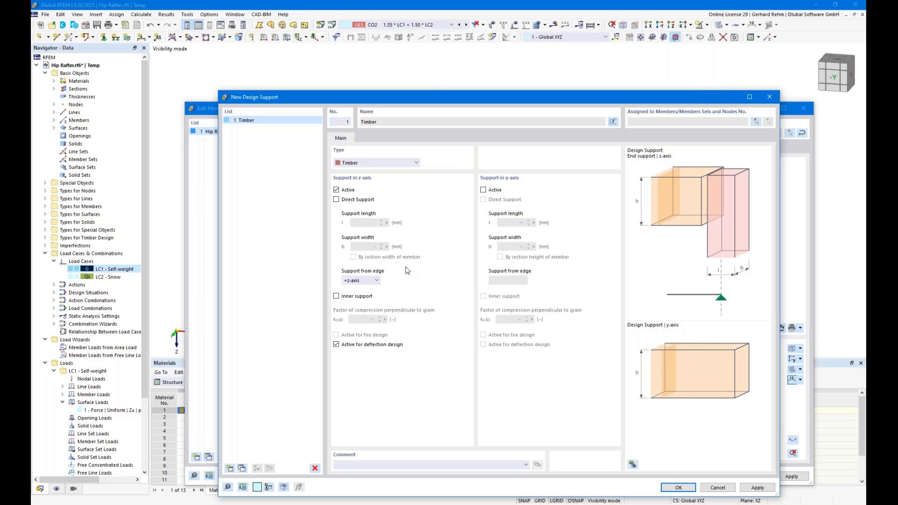
left_click(688, 488)
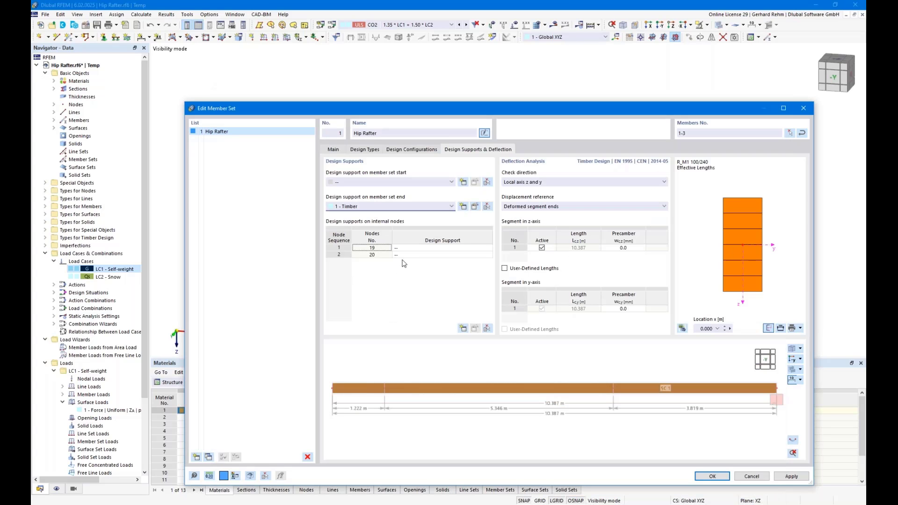
Step: Assign the 1 - Timber design support to internal nodes 19 and 20
left_click(417, 248)
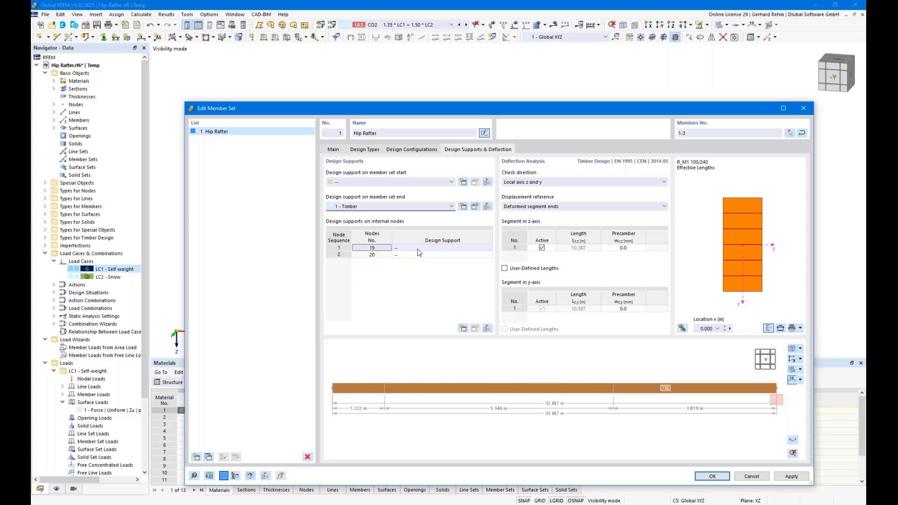
left_click(488, 248)
left_click(414, 260)
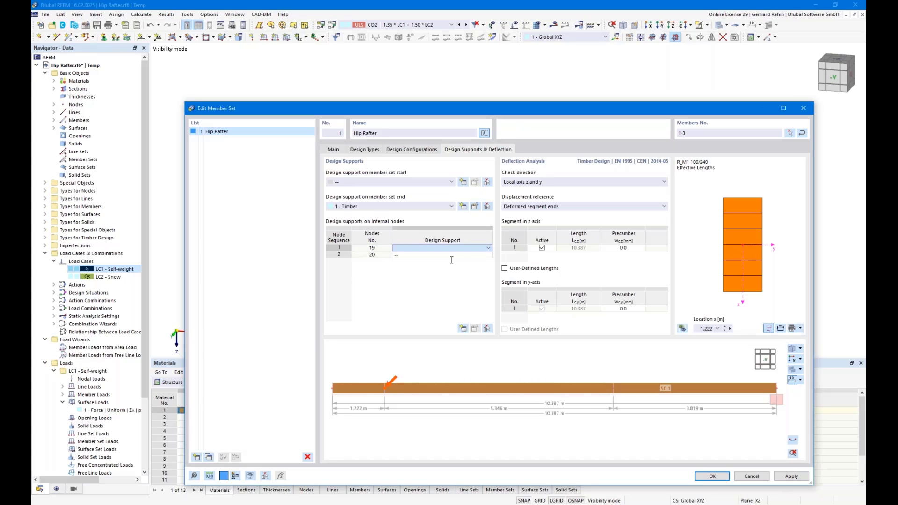
left_click(486, 255)
left_click(488, 255)
left_click(414, 267)
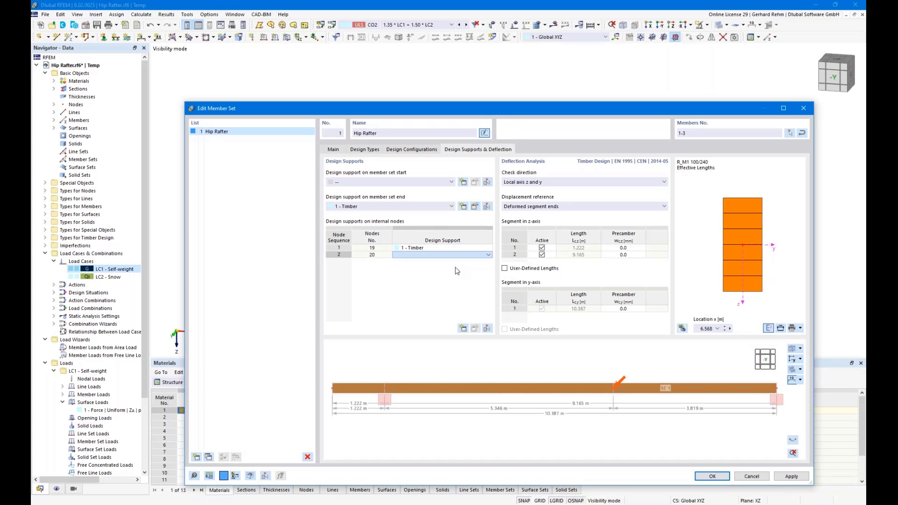
Step: Set the Hip Rafter's deflection check direction to Local axis z and review its z-axis segments against the member sketch
left_click(522, 183)
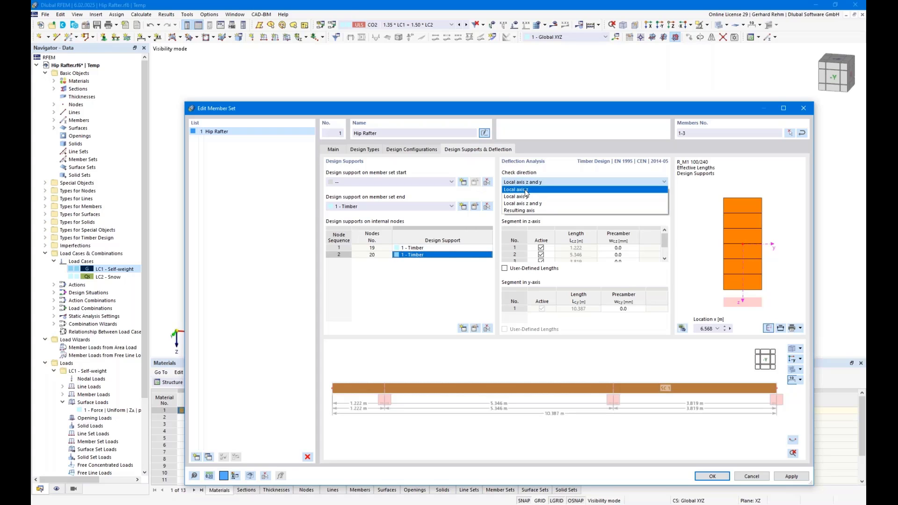
left_click(529, 190)
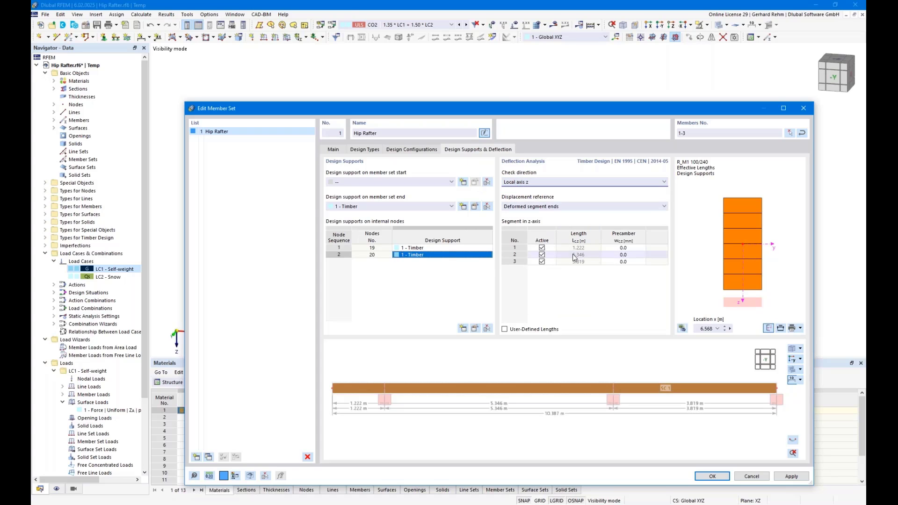
scroll(366, 411, "down", 1)
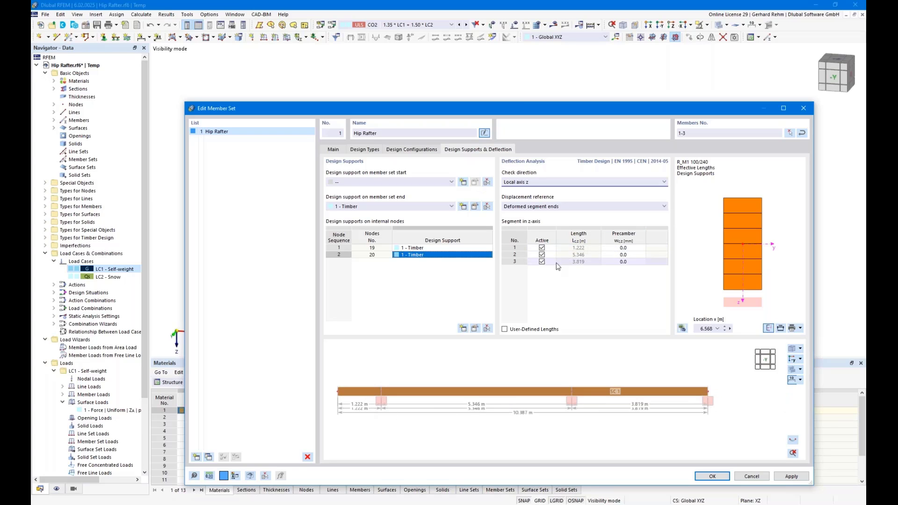
left_click(570, 248)
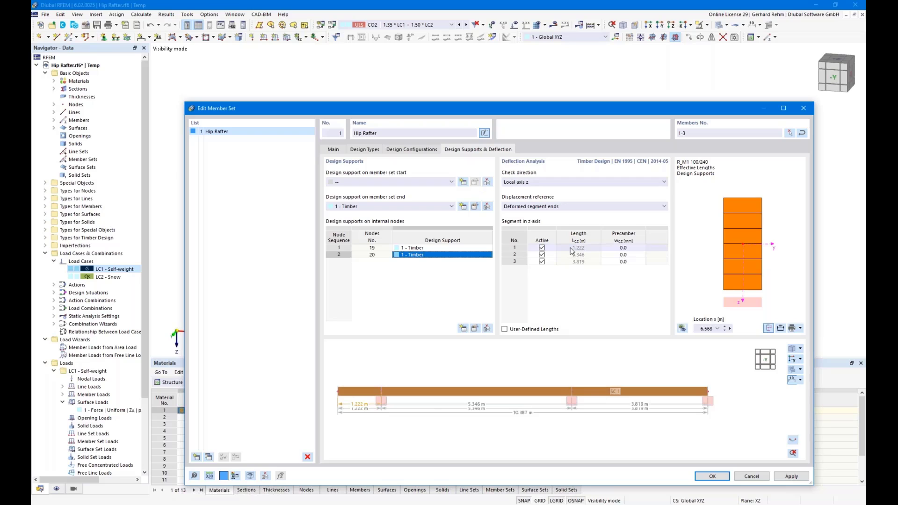
left_click(578, 261)
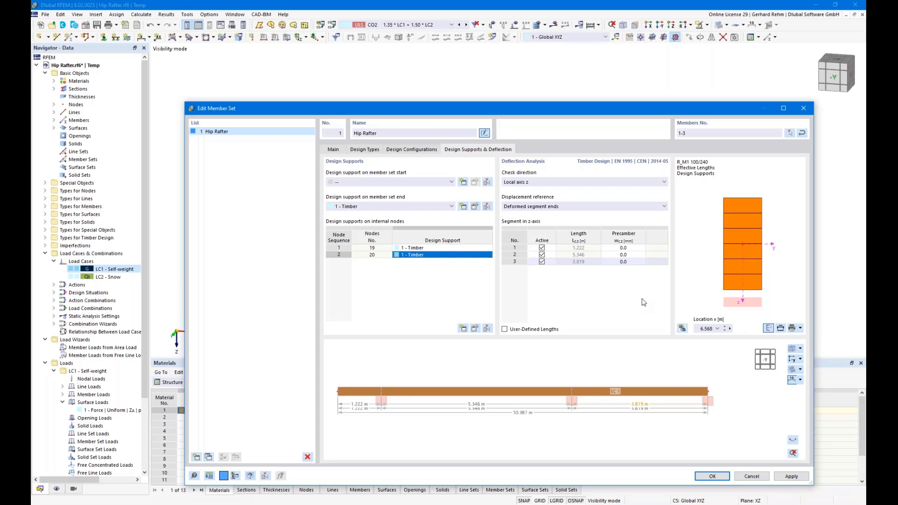
left_click(701, 478)
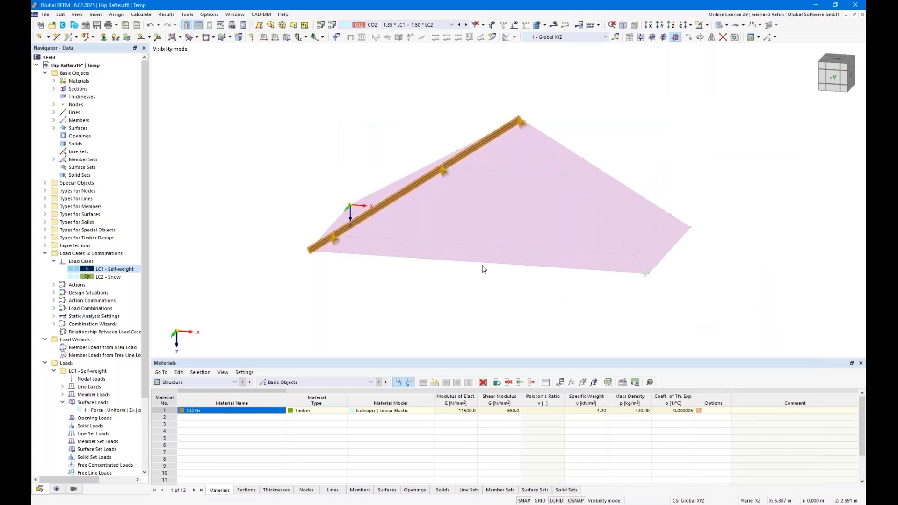
Step: Stop showing hidden objects in the background, and hide the design supports and member sets from the model display
scroll(444, 171, "up", 3)
right_click_drag(446, 175, 403, 148)
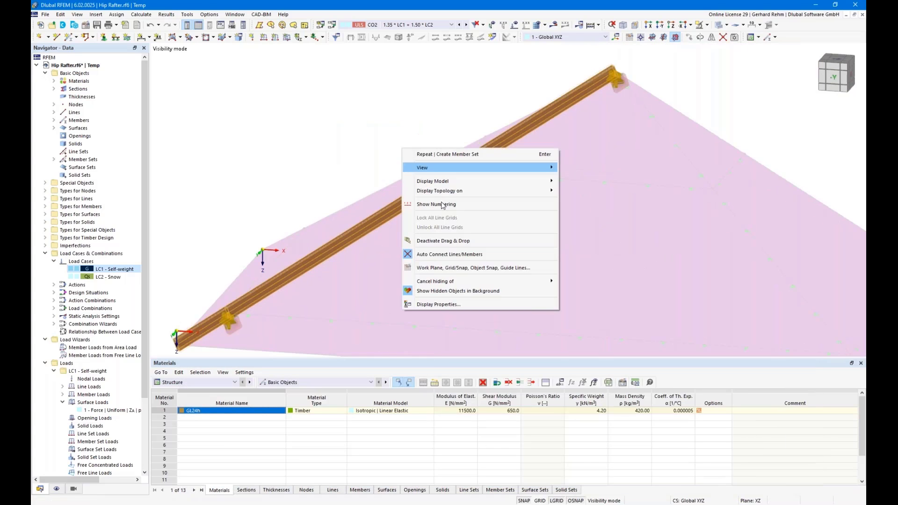
left_click(427, 291)
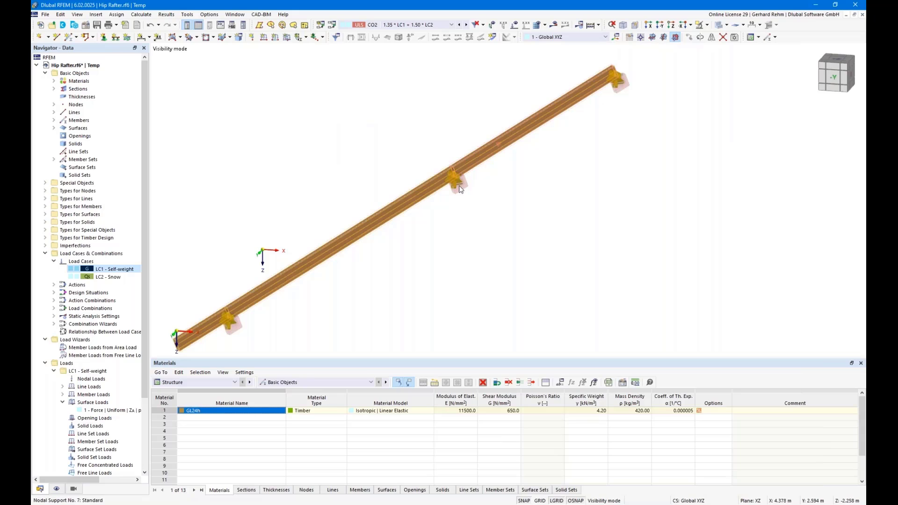
left_click(57, 489)
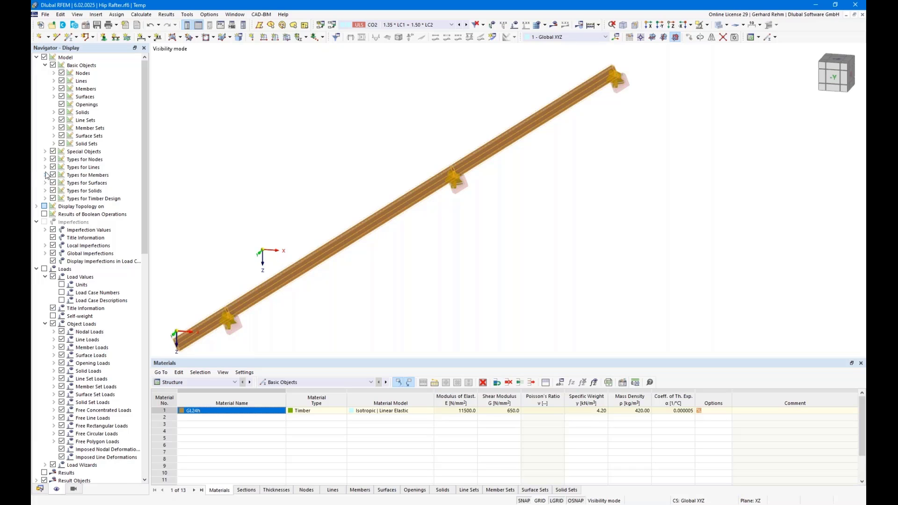
left_click(45, 175)
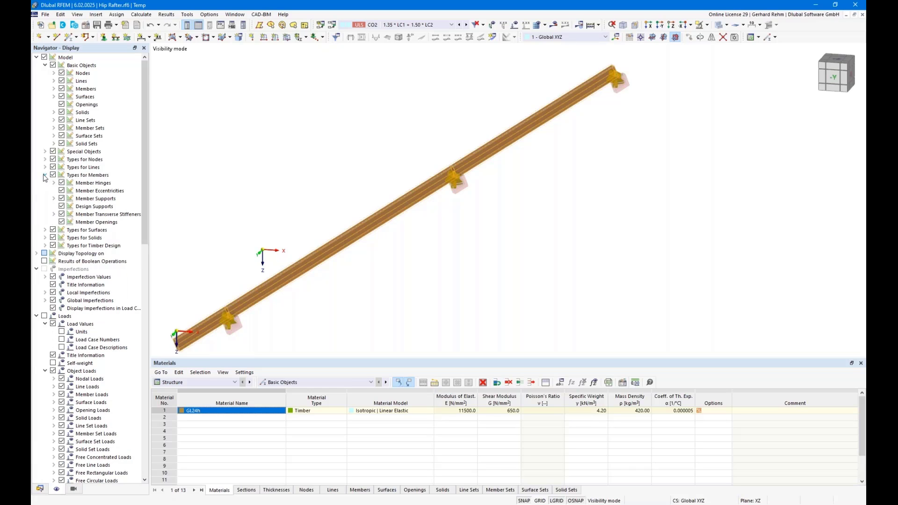
left_click(62, 206)
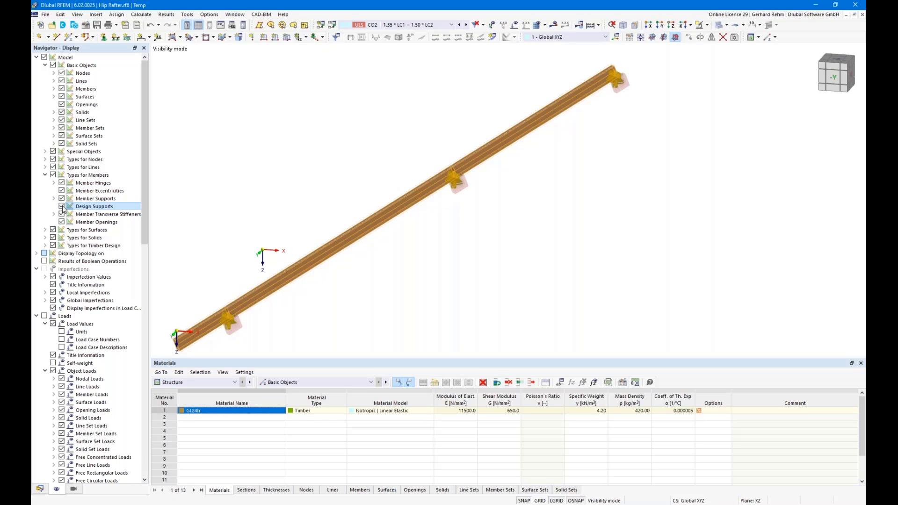
left_click(61, 128)
Step: Display the rafter as a wireframe model with the consideration of colors in wireframe switched off
left_click(718, 26)
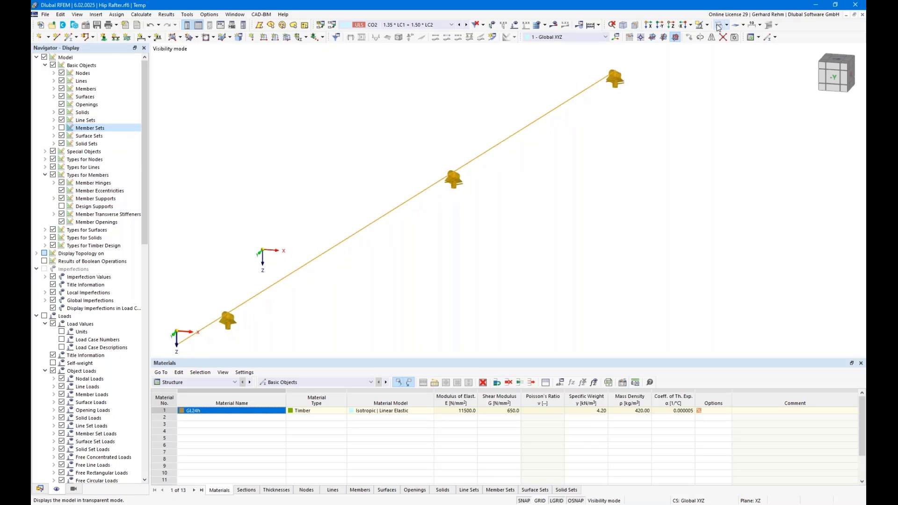
scroll(89, 412, "down", 15)
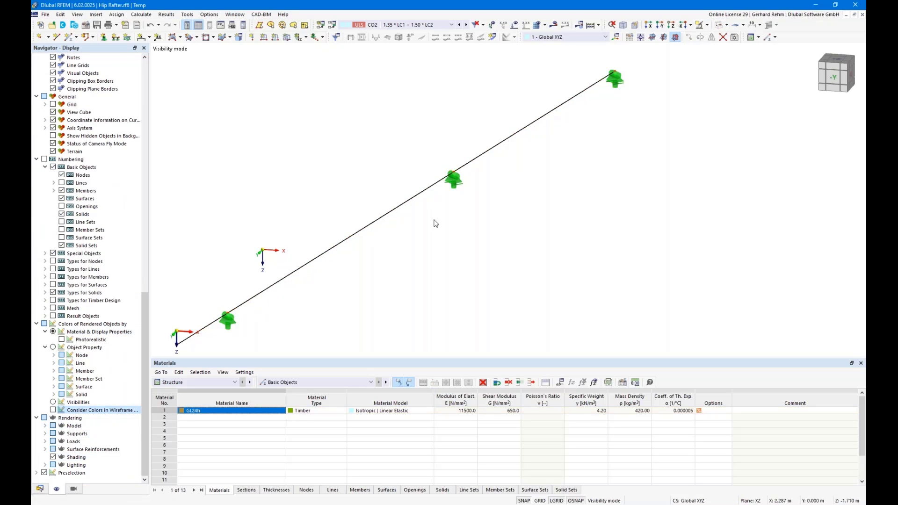
scroll(455, 224, "down", 3)
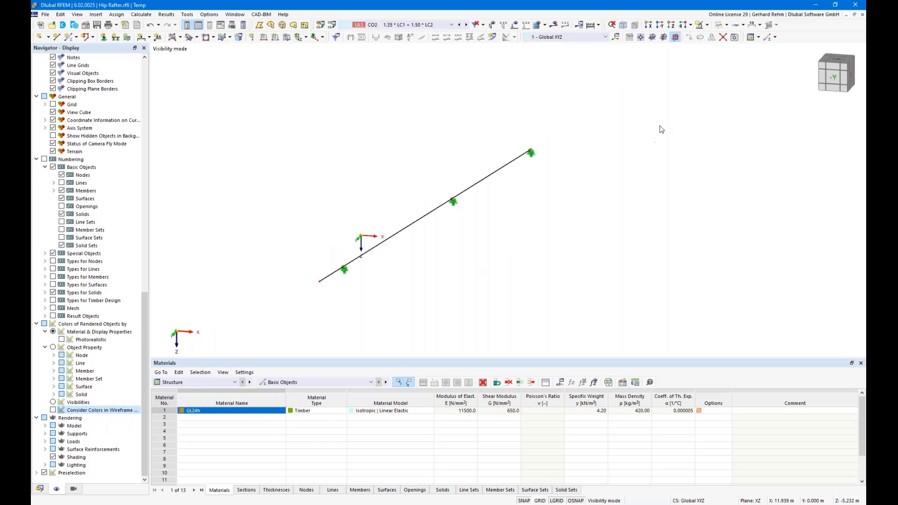
middle_click_drag(619, 214, 486, 197, "ctrl")
right_click_drag(486, 197, 608, 224, "ctrl")
Step: Change the LC2 - Snow surface load on surfaces 1-3 to 2.00 kN/m², acting globally in Z on the projected area
left_click(41, 489)
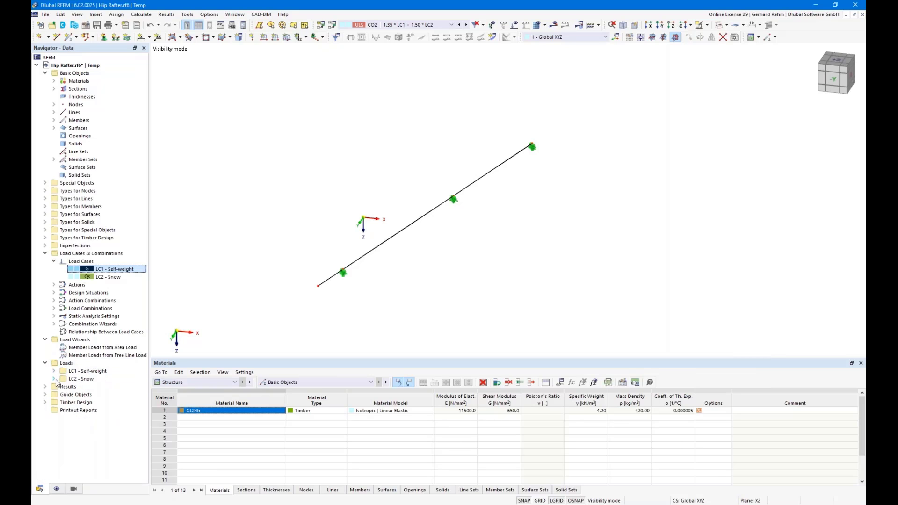
left_click(54, 379)
scroll(86, 416, "down", 3)
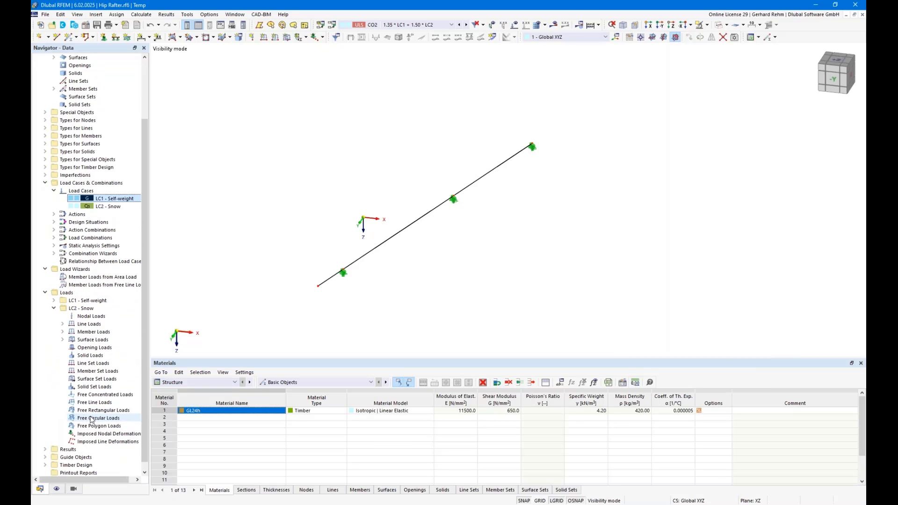
double_click(91, 340)
double_click(100, 348)
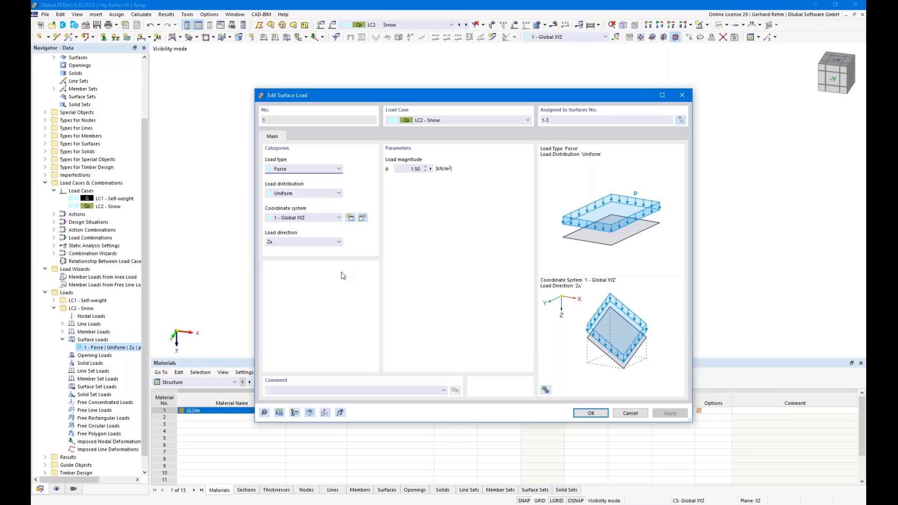
left_click(405, 169)
left_click(328, 241)
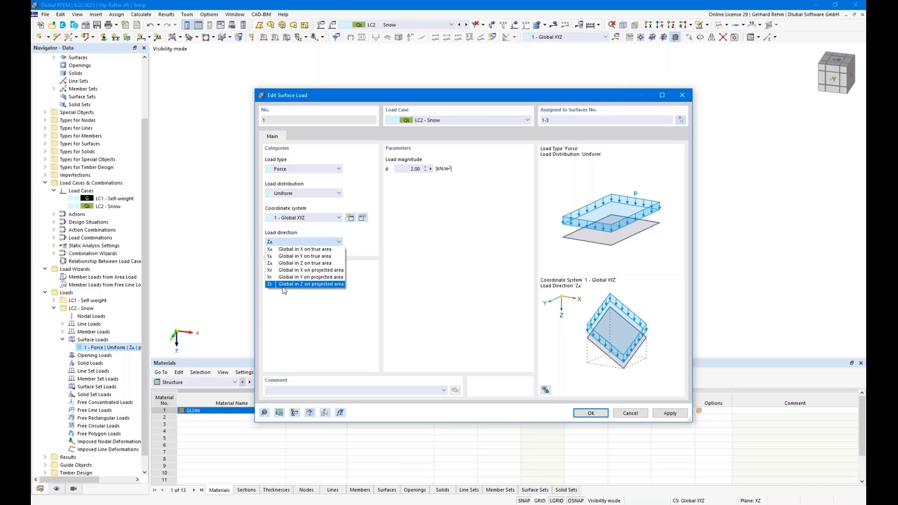
left_click(304, 284)
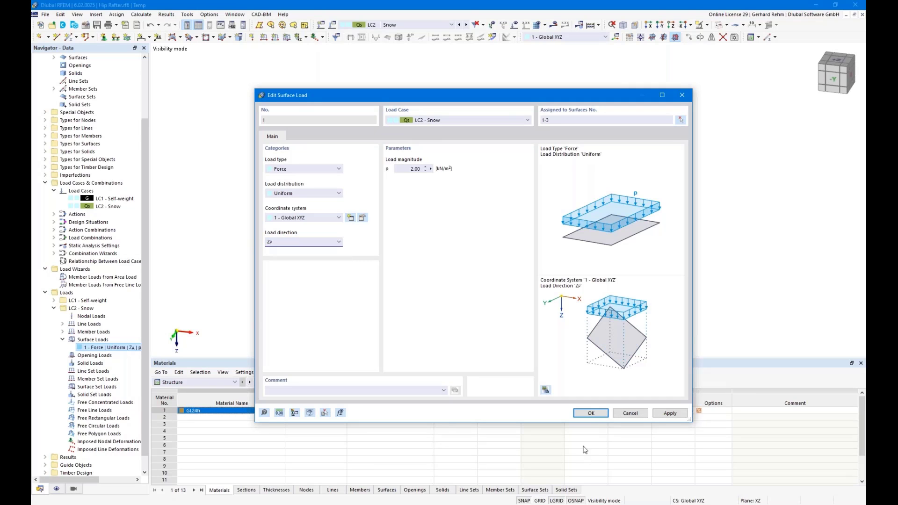
left_click(590, 413)
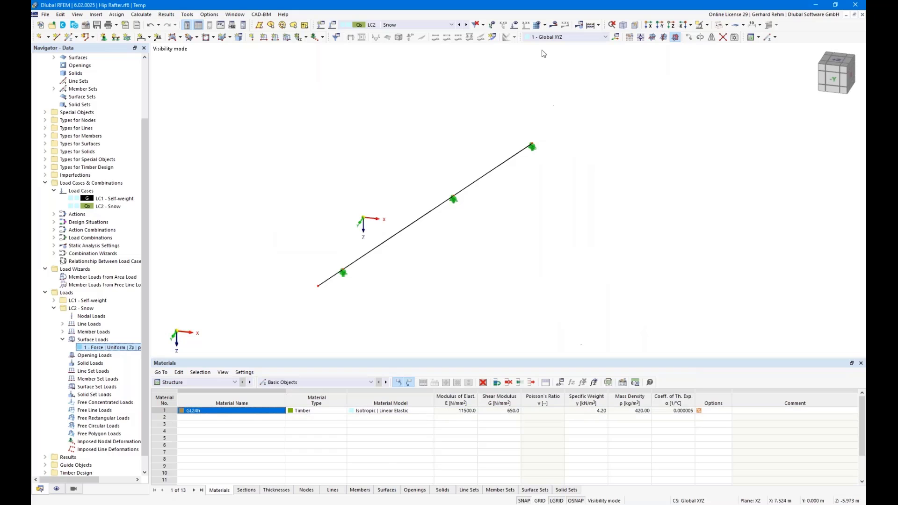
Step: Display the LC2 - Snow loads and restrict them to those acting on the hip rafter
left_click(510, 27)
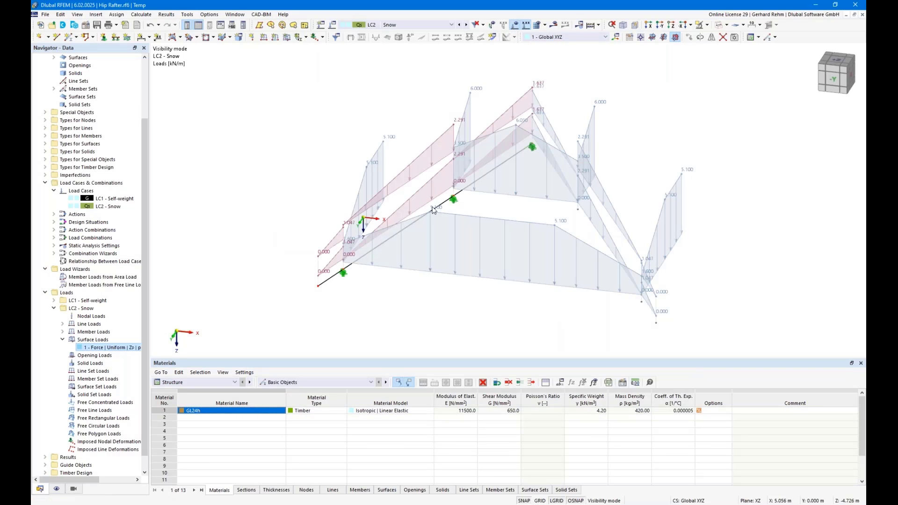
left_click(360, 261)
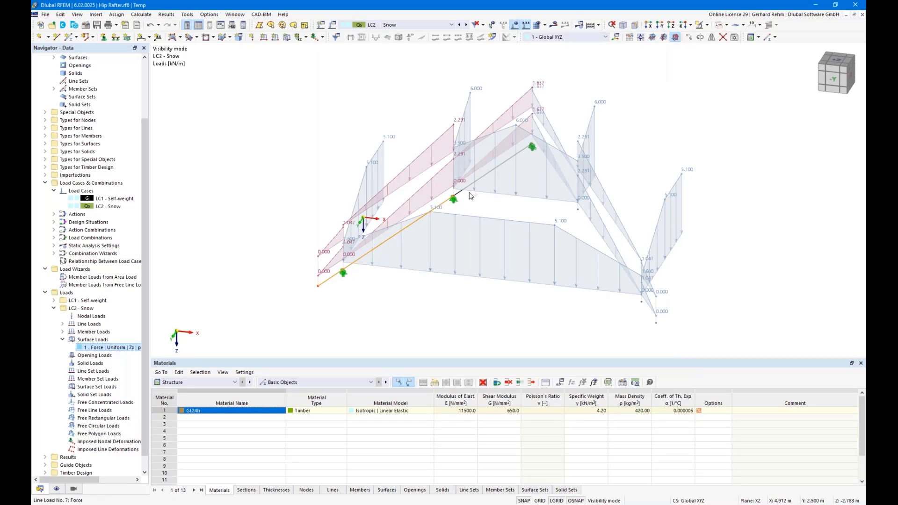
left_click(592, 25)
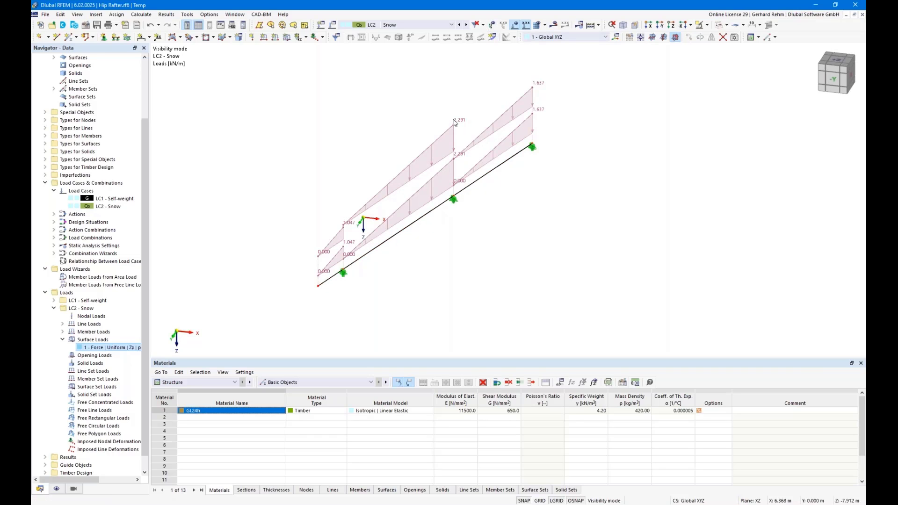
Step: Show the whole roof with its snow surface loads instead of the distributed line loads, and inspect them in the -Y view
left_click(56, 488)
scroll(88, 124, "up", 15)
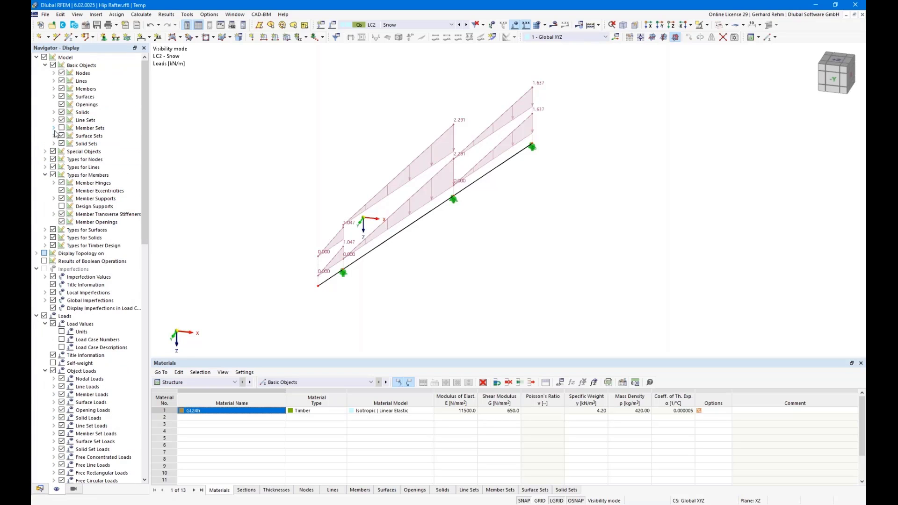
left_click(721, 24)
left_click(729, 89)
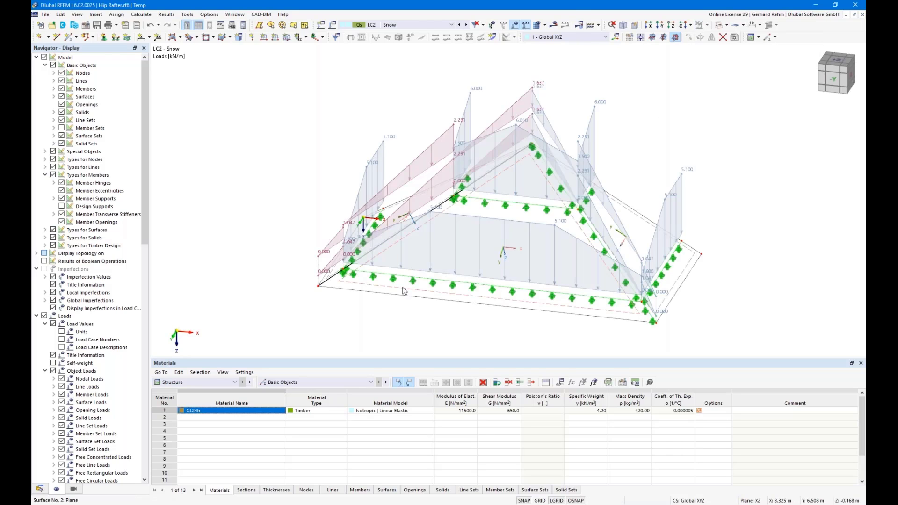
right_click(403, 286)
left_click(437, 116)
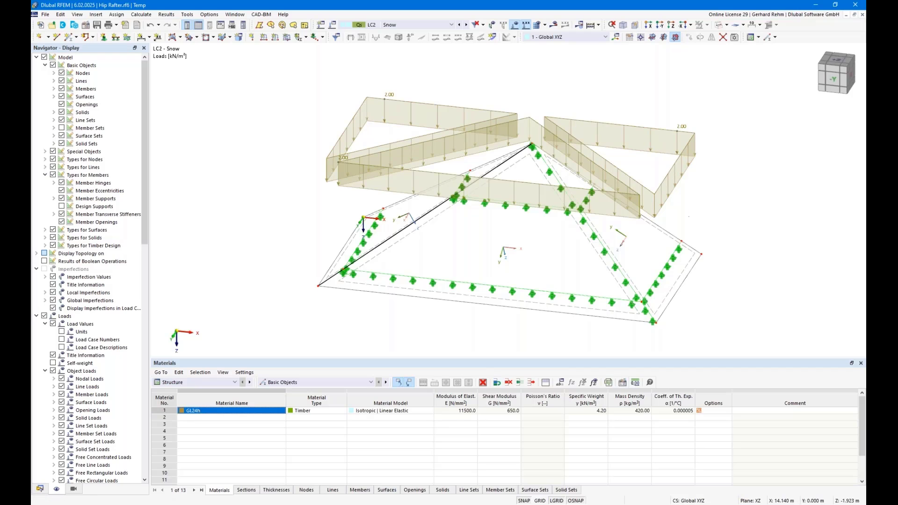
mouse_move(714, 199)
middle_mouse_down("ctrl")
mouse_move(734, 153)
mouse_move(749, 158)
mouse_move(741, 169)
middle_mouse_up("ctrl")
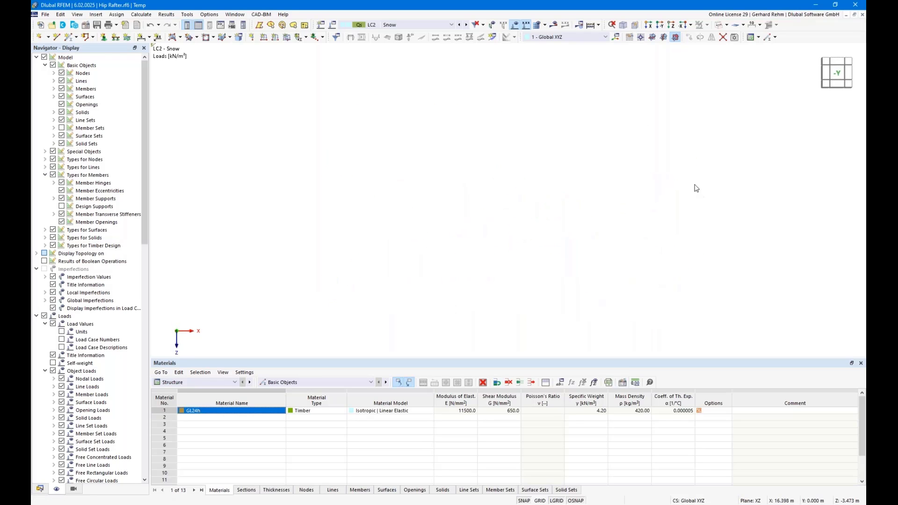
scroll(634, 142, "down", 3)
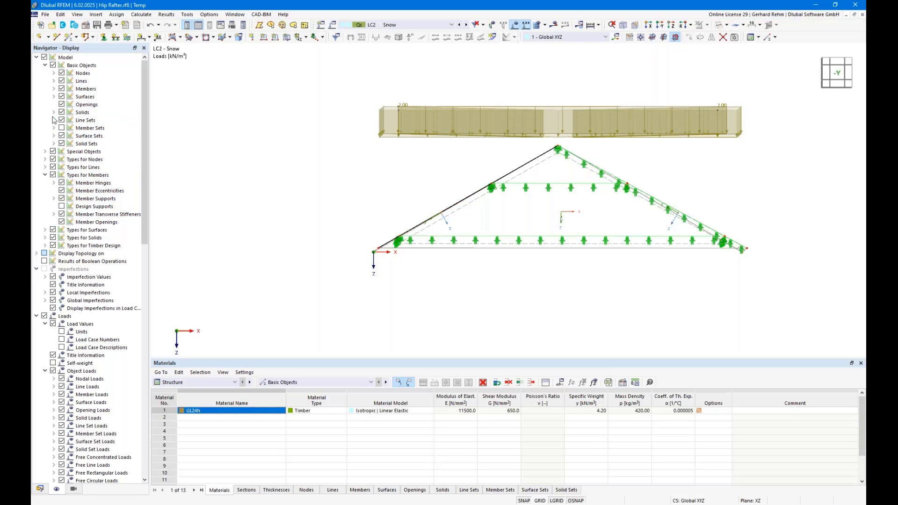
Step: Turn the load transfer display for surfaces back on and isolate the hip rafter members with their loads
left_click(53, 96)
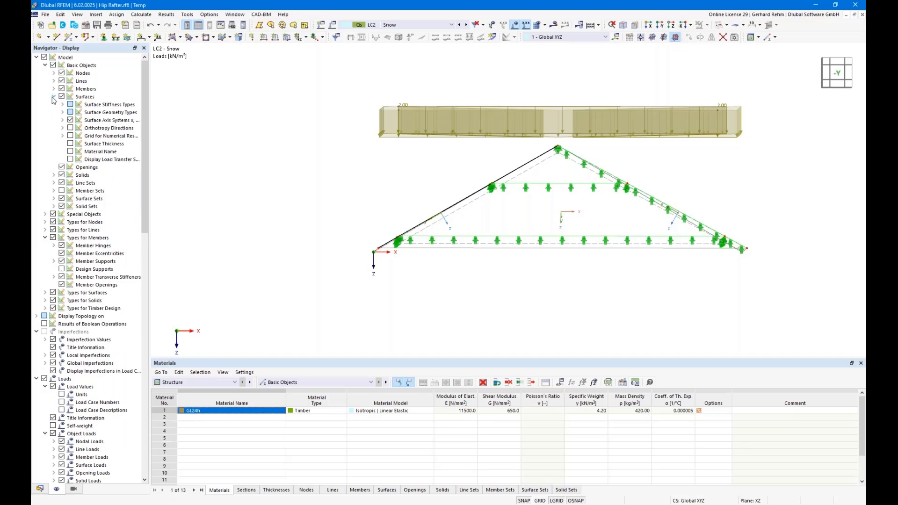
left_click(71, 158)
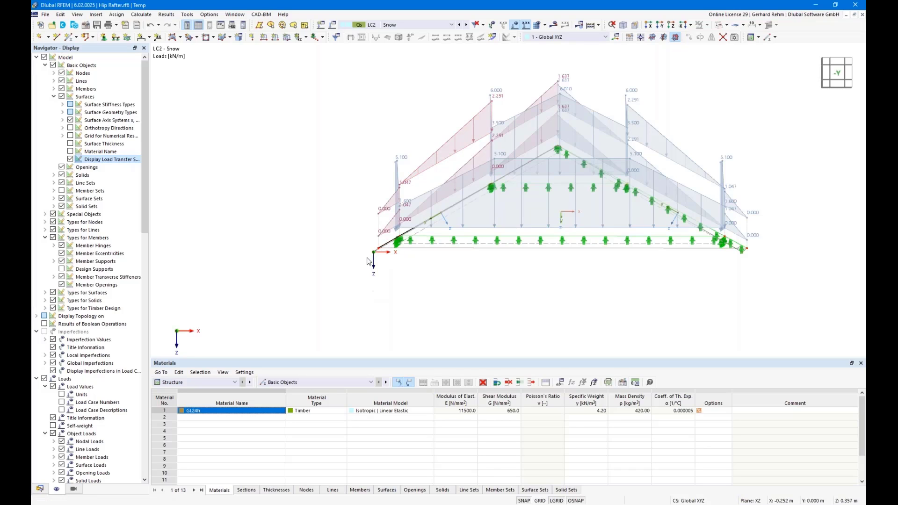
left_click(389, 245)
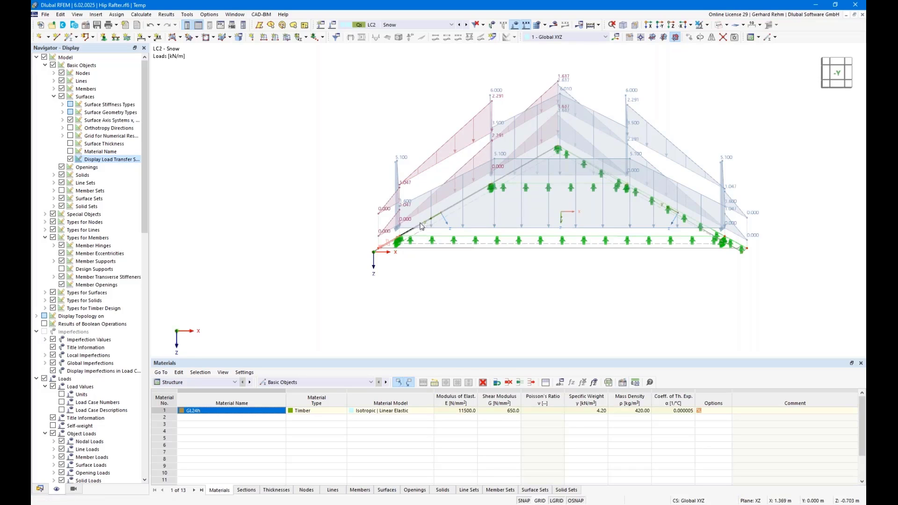
left_click(446, 210, "ctrl")
left_click(555, 157, "ctrl")
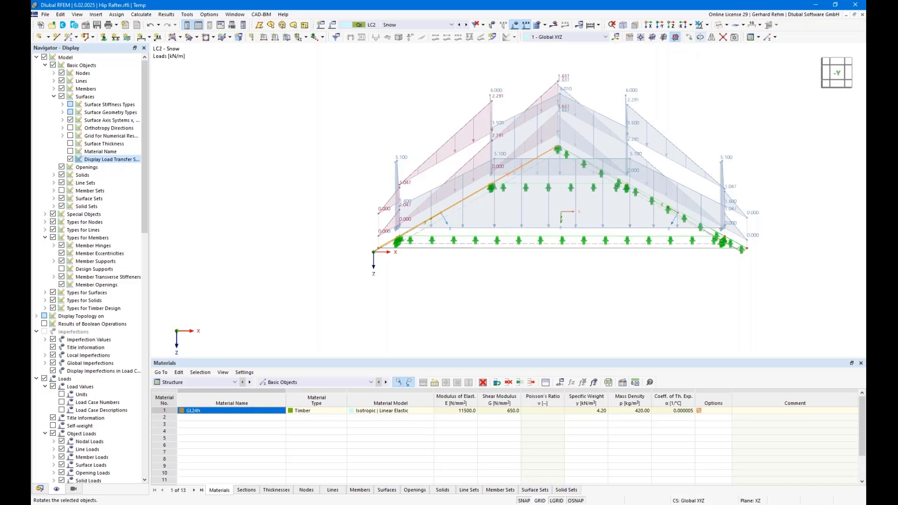
left_click(707, 24)
left_click(712, 36)
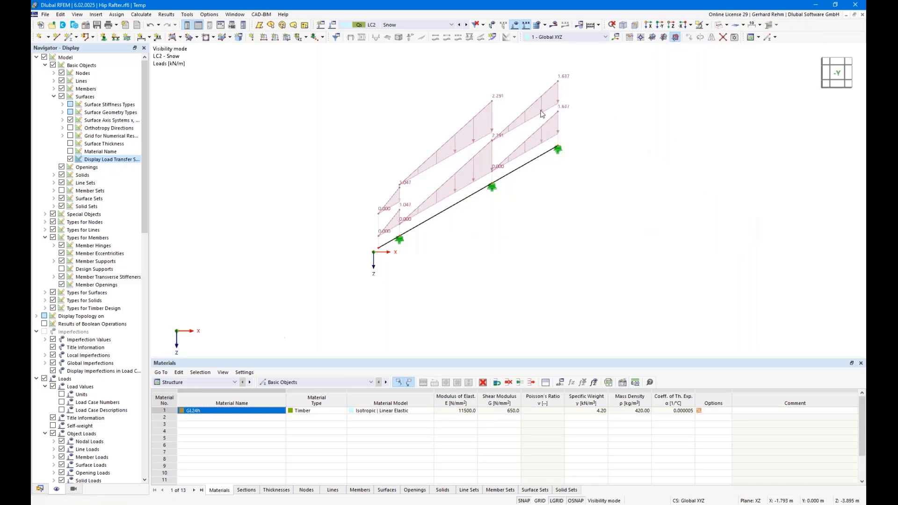
Step: Exclude the individual members from the timber design objects so only the Hip Rafter member set is designed, after checking member 2's design properties
left_click(176, 382)
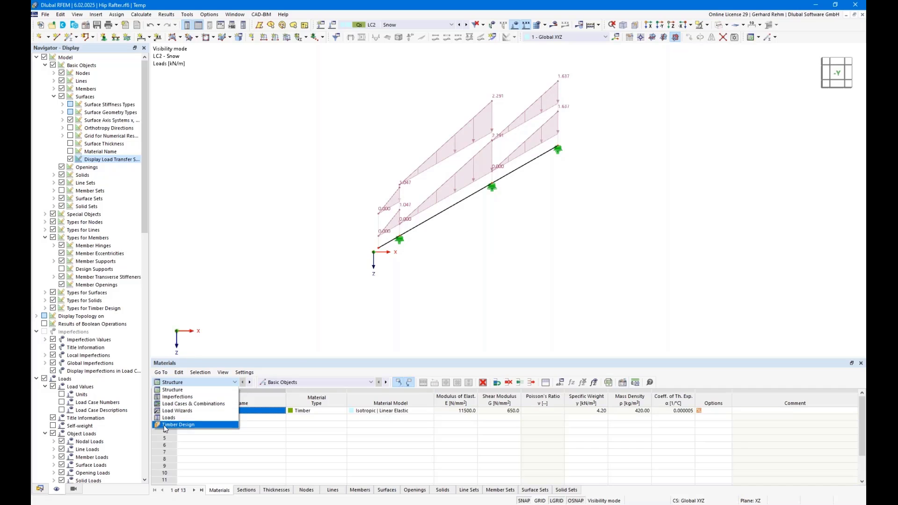
left_click(185, 426)
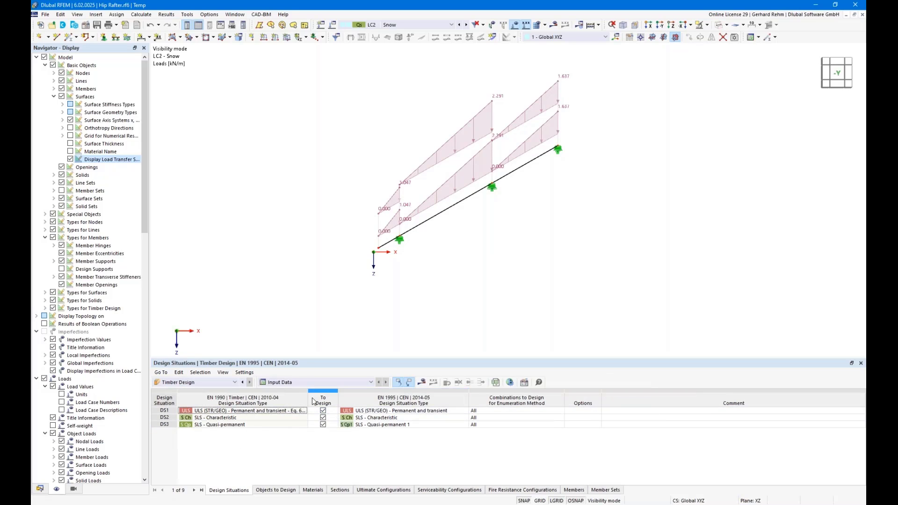
left_click(269, 490)
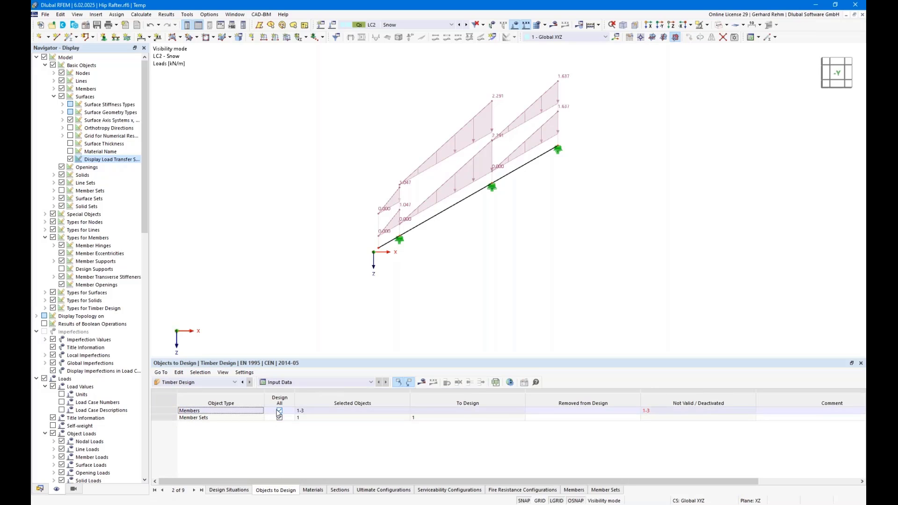
double_click(460, 203)
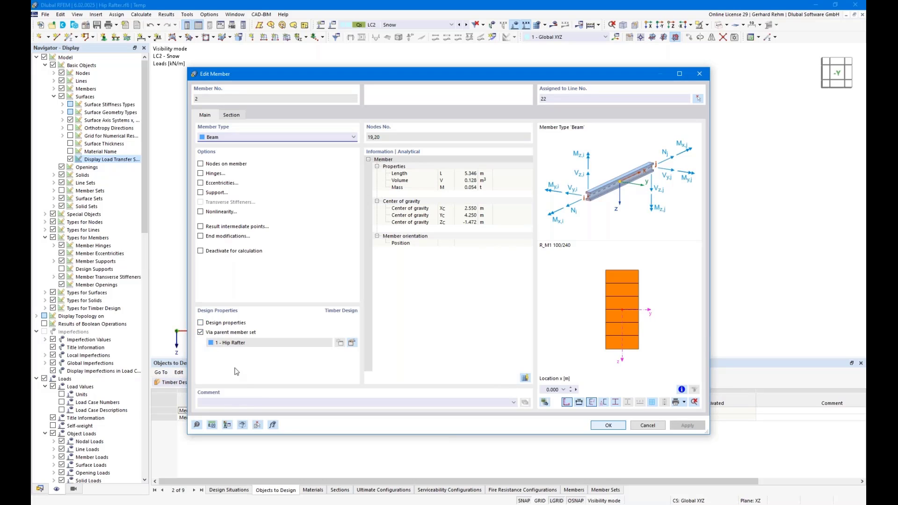
key("Escape")
left_click(279, 410)
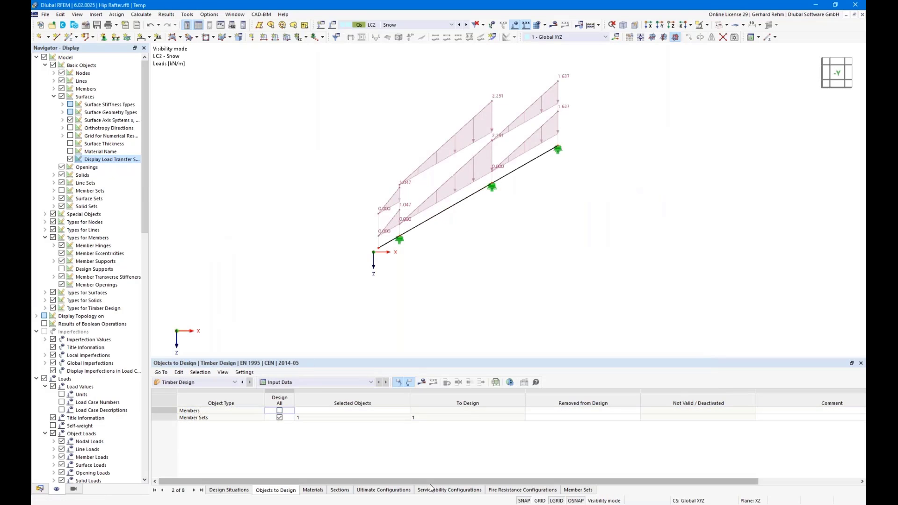
Step: Run the timber design calculation and hide the loads in the design ratio display
left_click(425, 380)
left_click(484, 296)
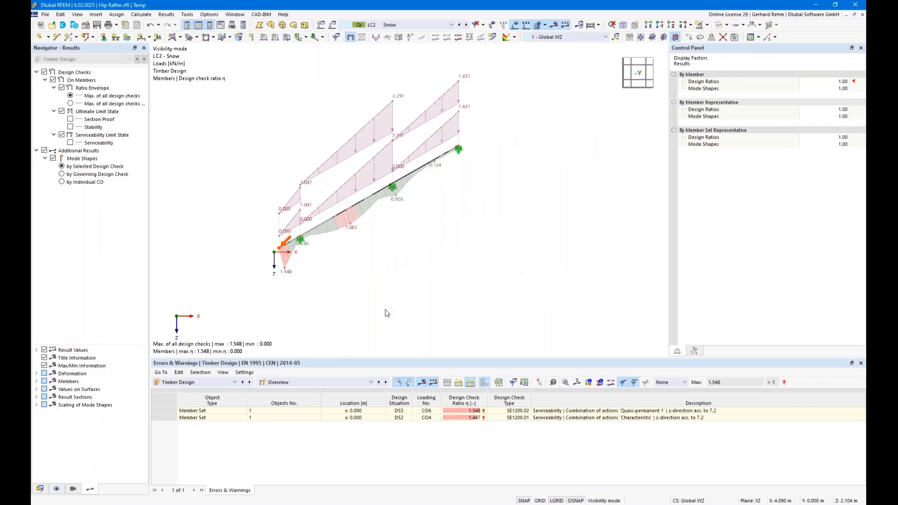
left_click(514, 24)
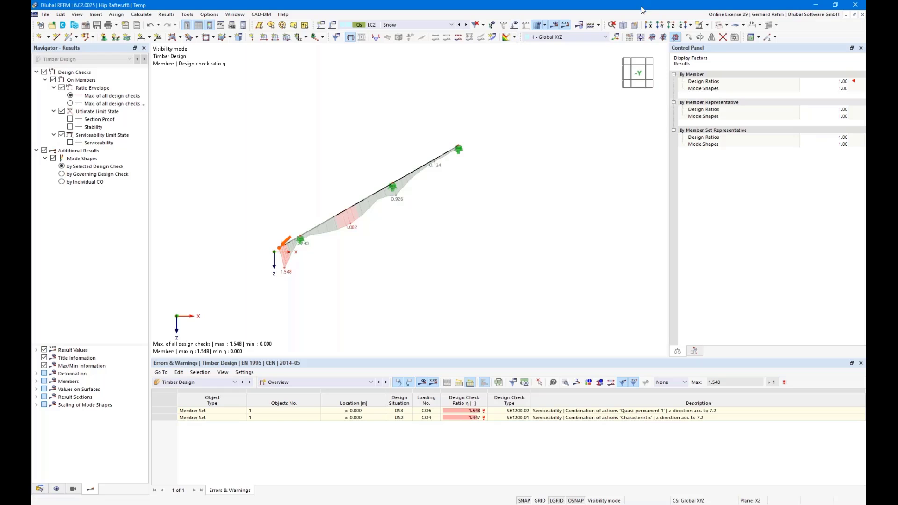
Step: Examine the design ratios along the hip rafter and the quasi-permanent and characteristic serviceability checks in the errors and warnings
scroll(373, 244, "up", 5)
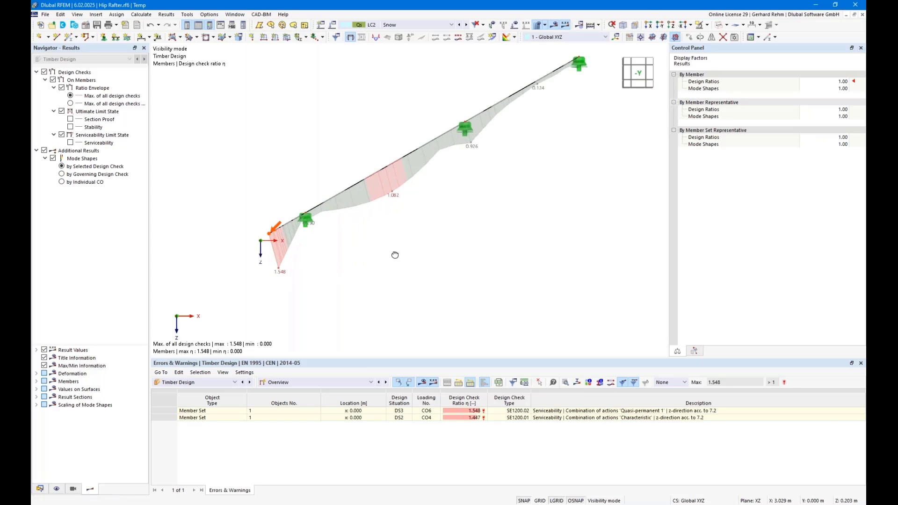
middle_click_drag(394, 255, 318, 263, "ctrl")
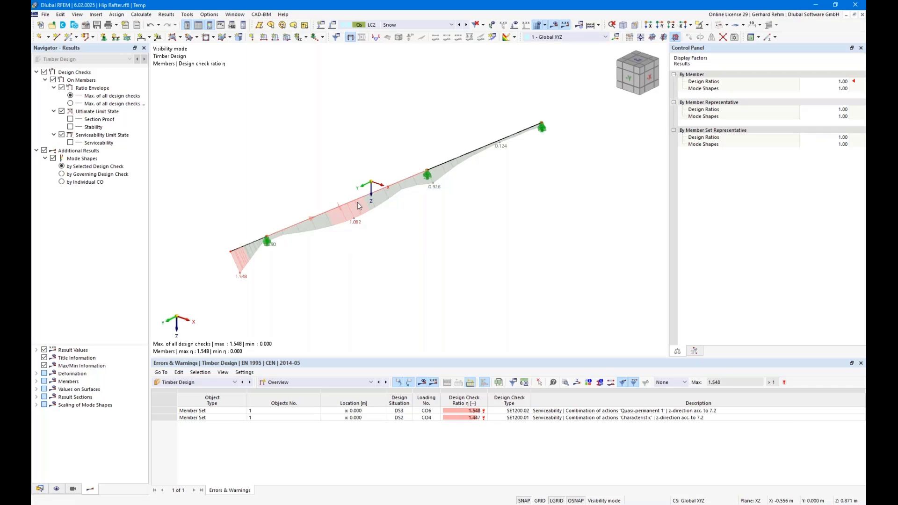
left_click(548, 411)
left_click(542, 418)
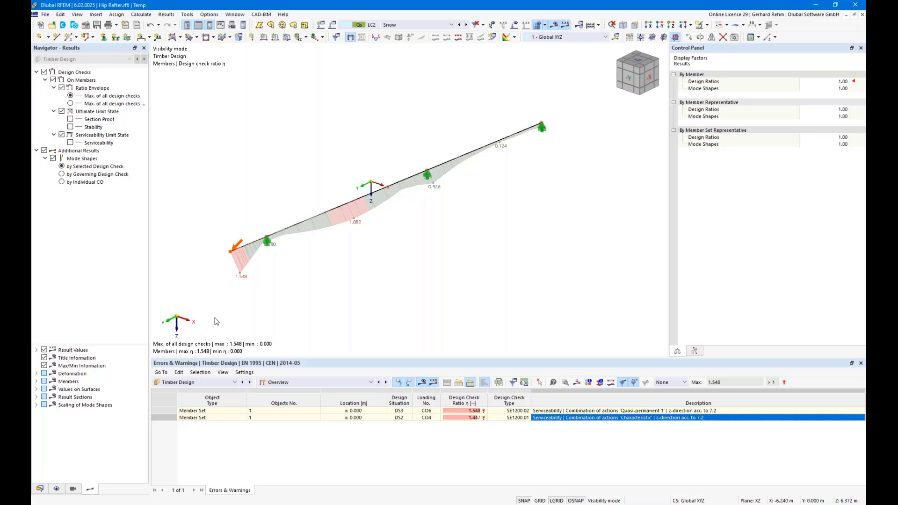
Step: Deactivate z-axis segment 1, the 1.222 m cantilever, in the deflection analysis of the Hip Rafter member set
left_click(40, 488)
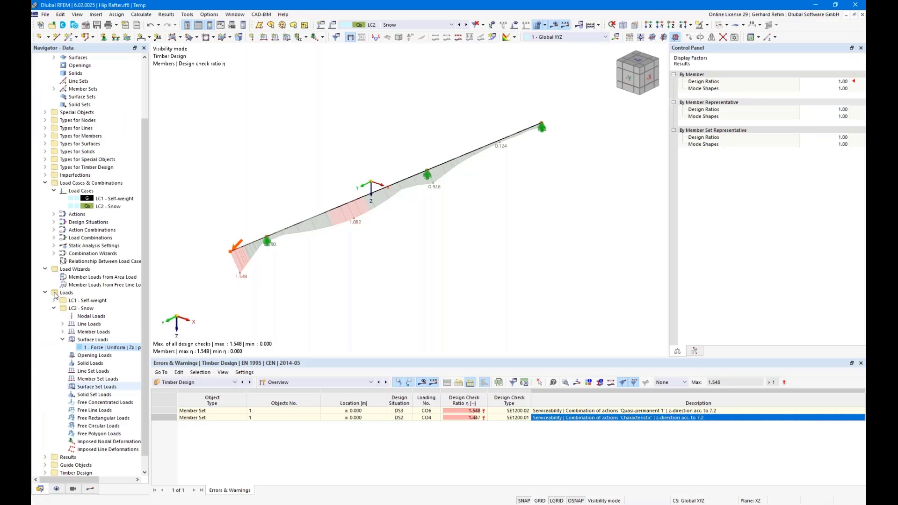
double_click(71, 160)
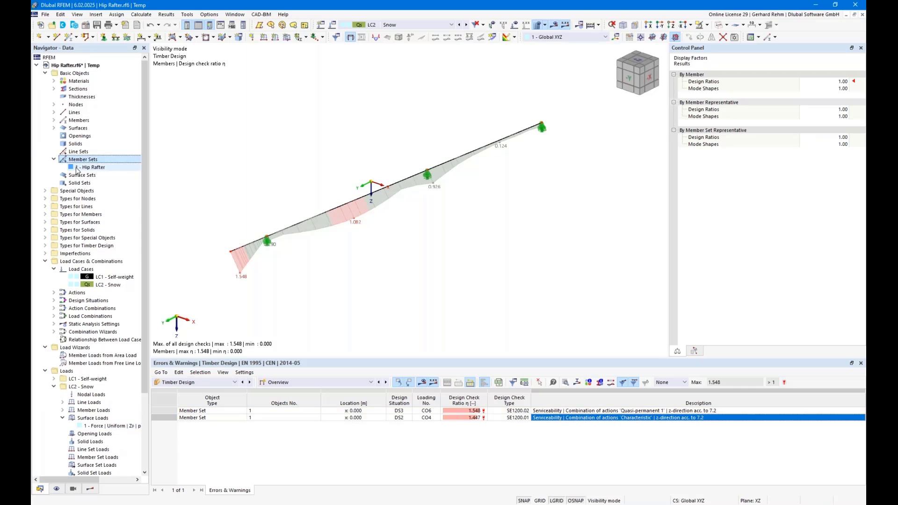
double_click(364, 184)
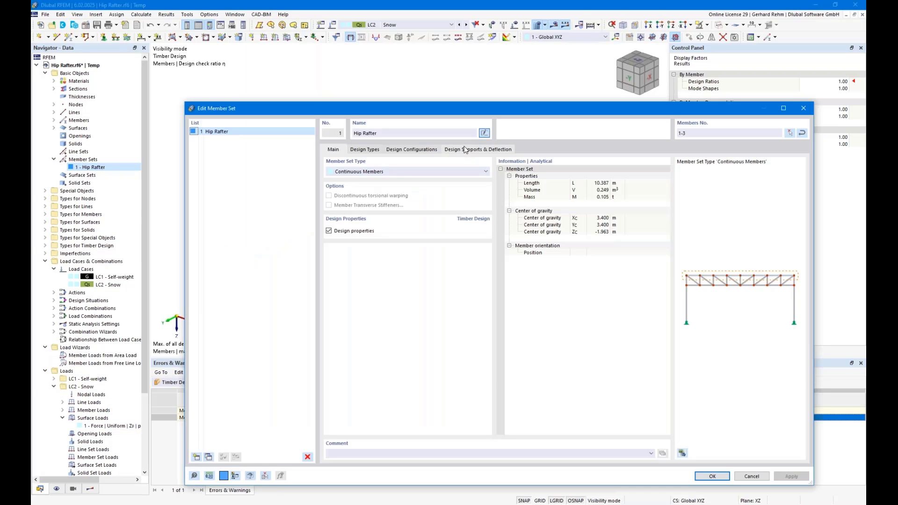
left_click(465, 149)
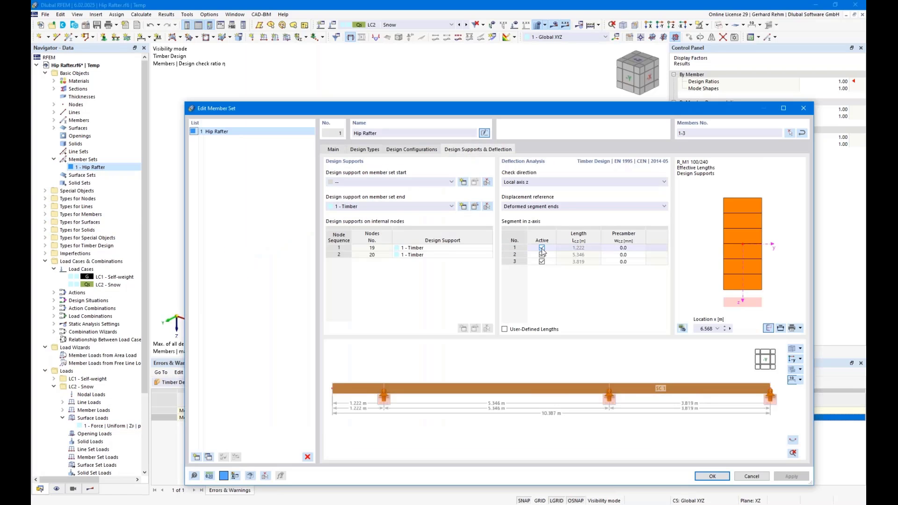
left_click(541, 248)
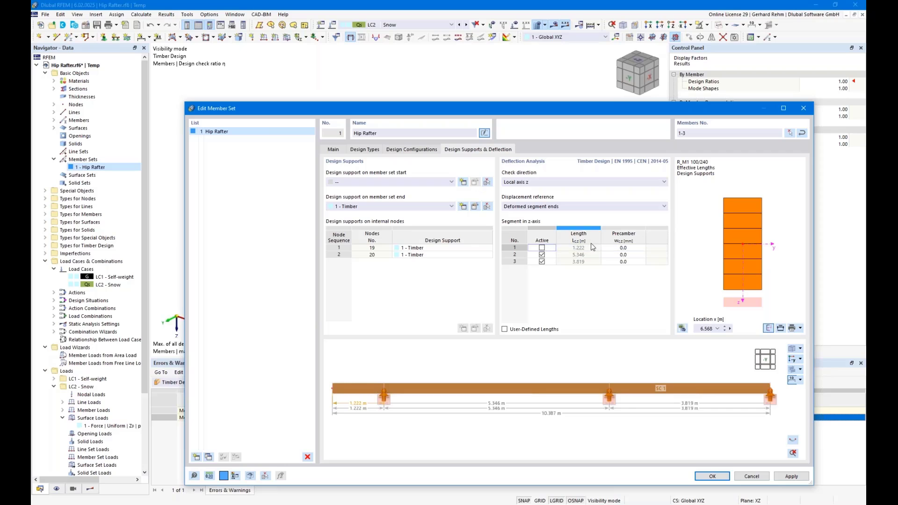
key("Return")
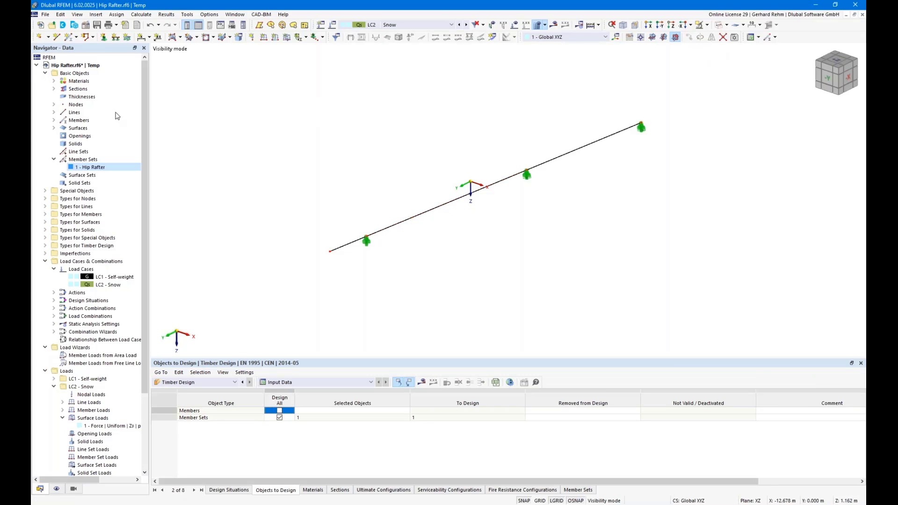
Step: Set the width b of the hip rafter's R_M1 rectangular section to 120 mm
left_click(53, 89)
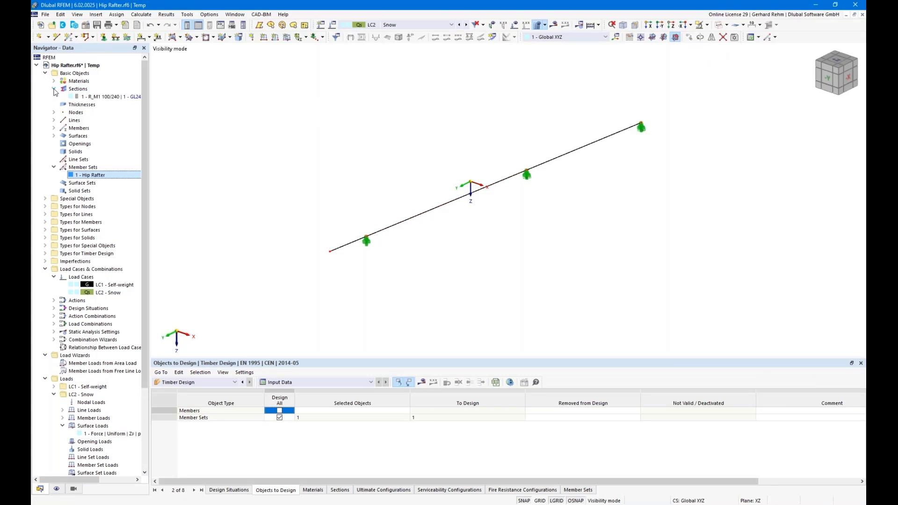
double_click(95, 96)
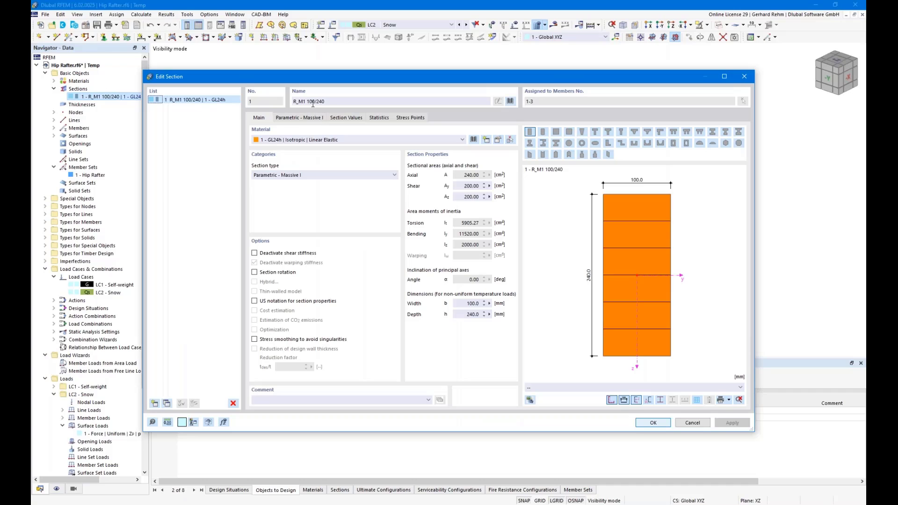
left_click(299, 118)
left_click(316, 144)
type("120")
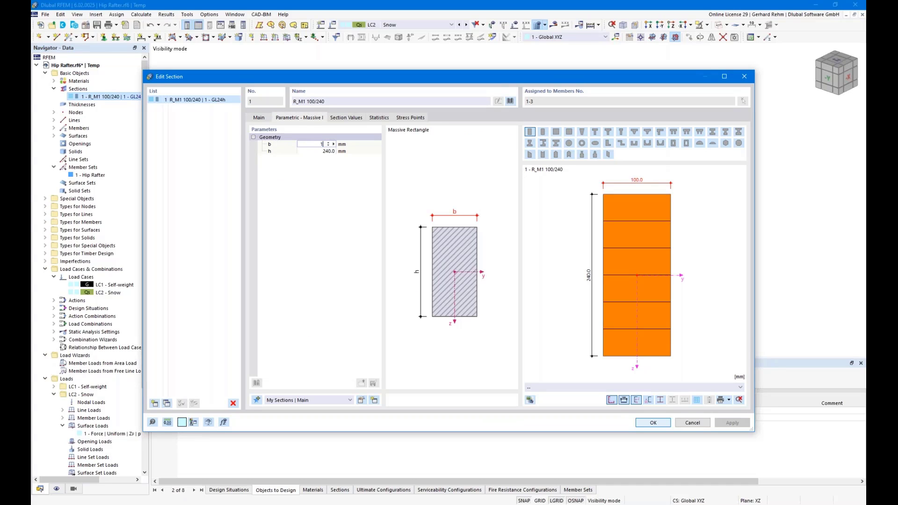
left_click(650, 423)
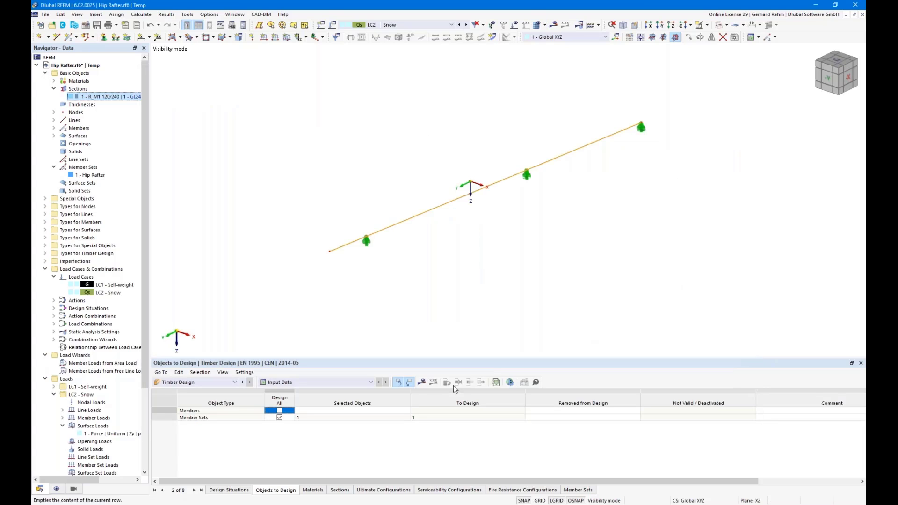
Step: Rerun the timber design and select design situation DS1 - ULS (STR/GEO) - Permanent and transient for the results
left_click(421, 382)
left_click(484, 294)
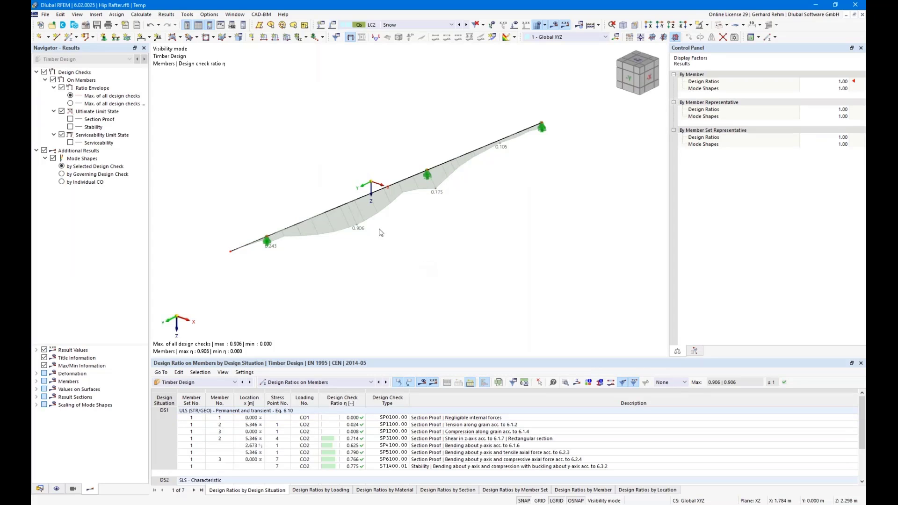
left_click(388, 25)
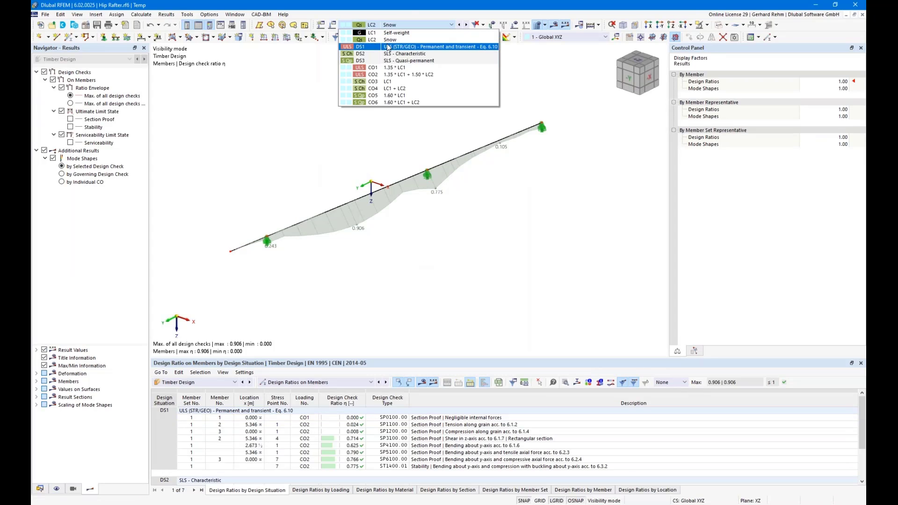
left_click(388, 47)
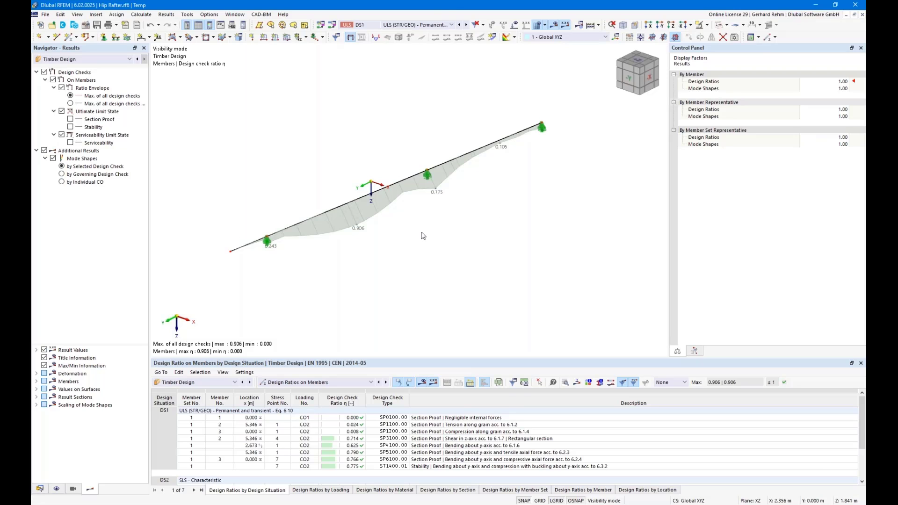
left_click(417, 25)
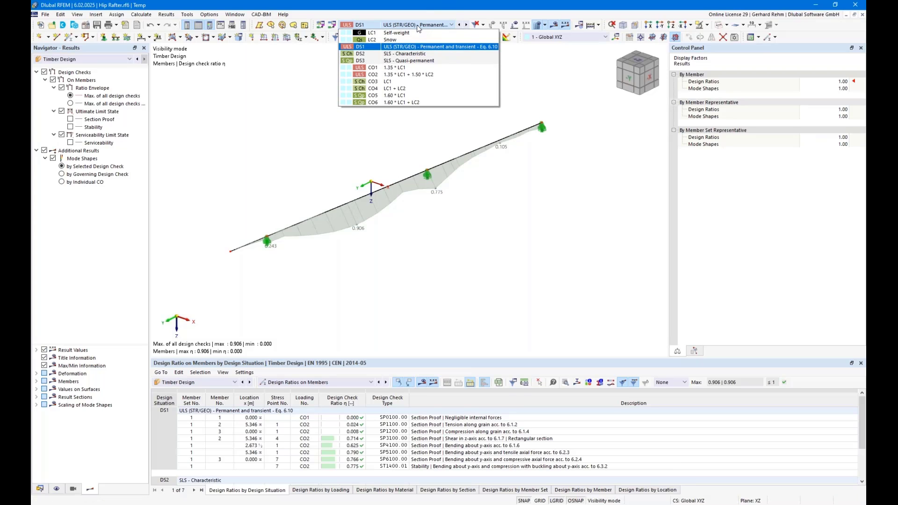
left_click(388, 47)
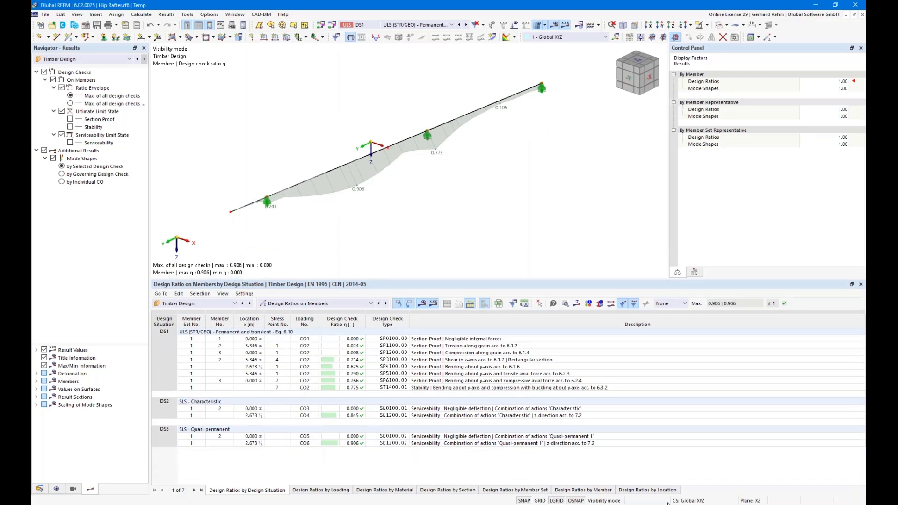
Step: List the design ratios by member set and filter them to values greater than 0.01
left_click(538, 491)
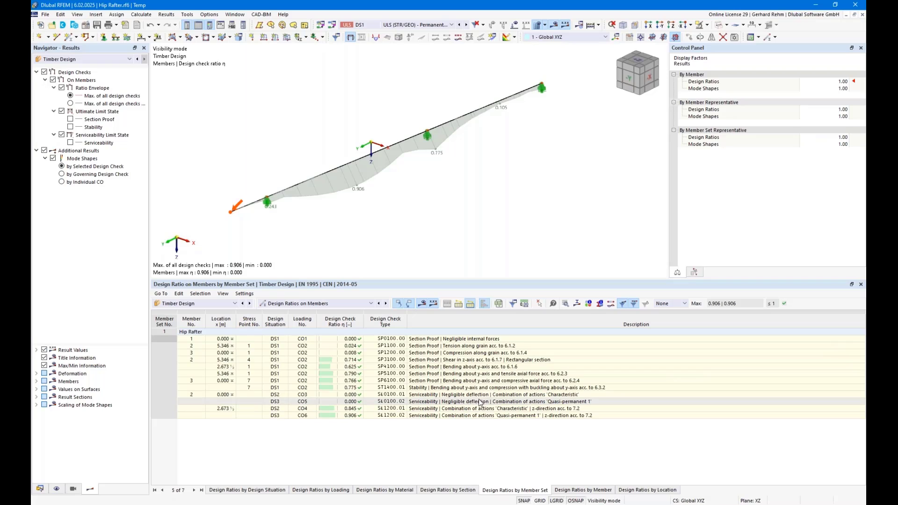
left_click(680, 304)
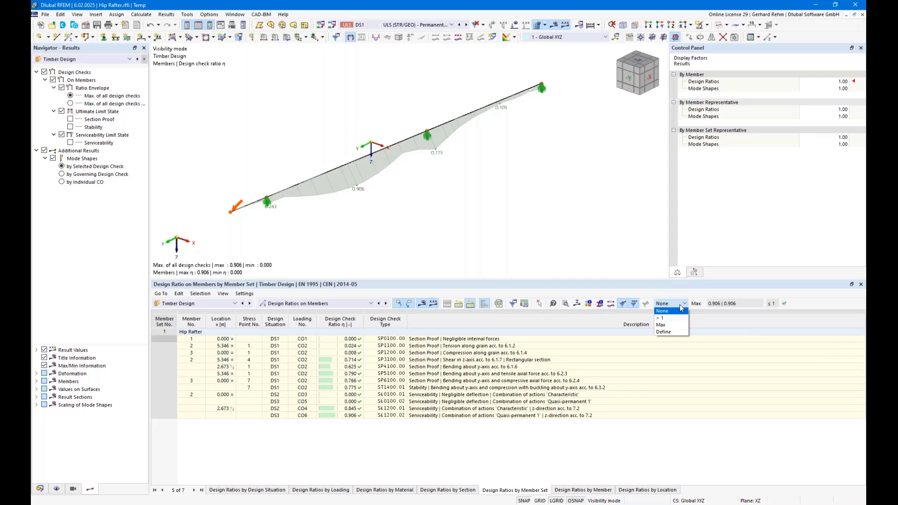
left_click(661, 317)
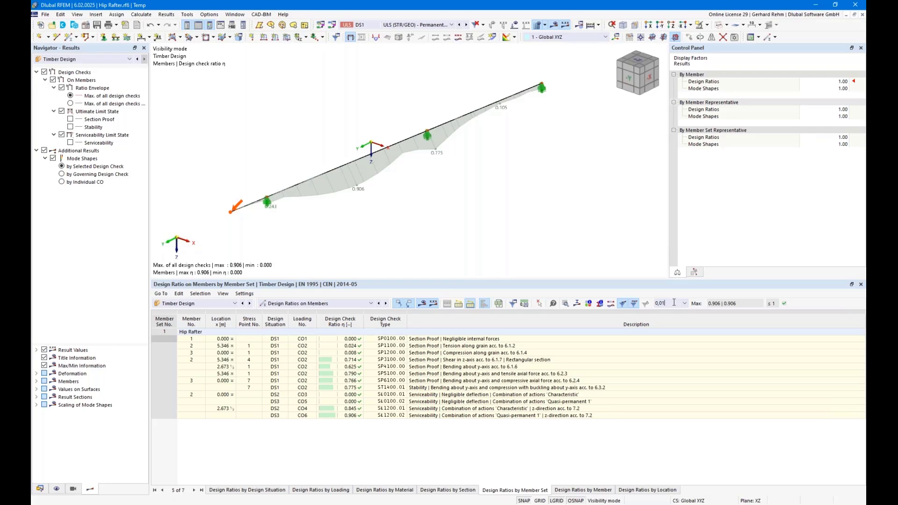
key("Return")
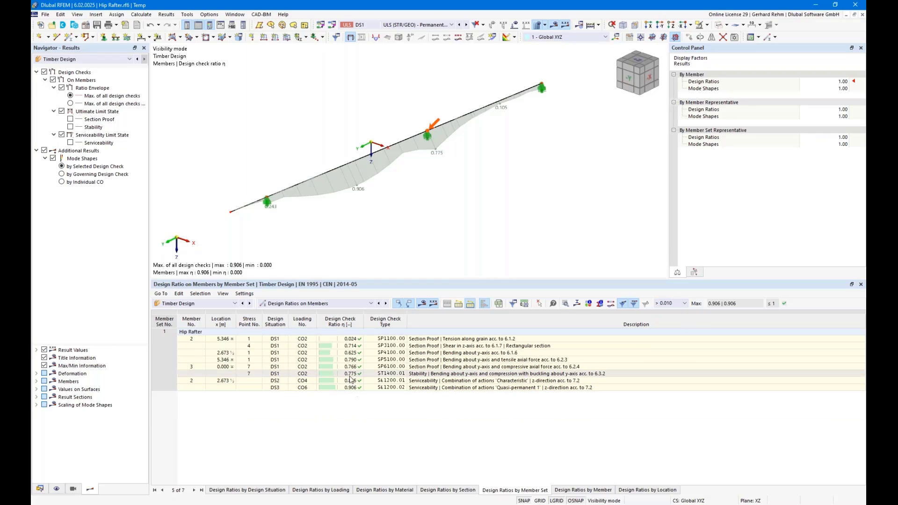
Step: Go through the hip rafter's section proof and stability checks and examine the calculation details of stability check ST1400.01
left_click(416, 338)
left_click(419, 346)
left_click(420, 352)
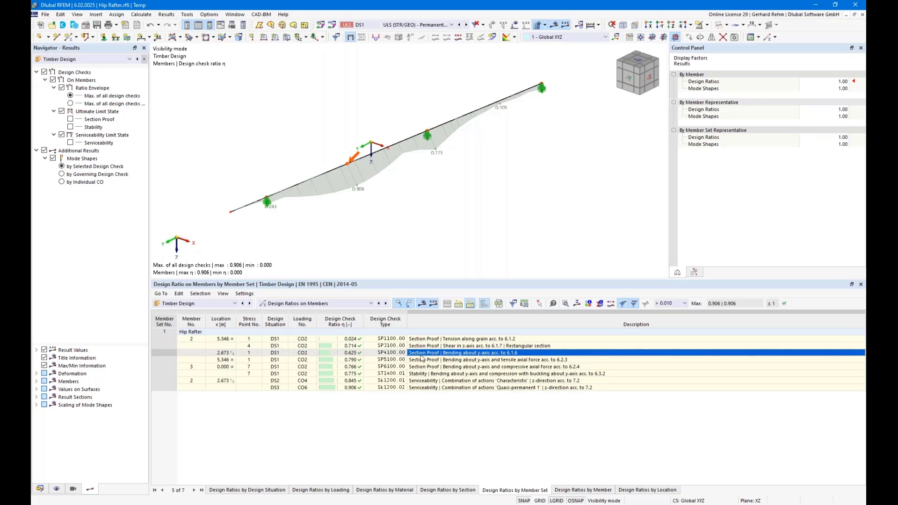
left_click(422, 360)
left_click(425, 339)
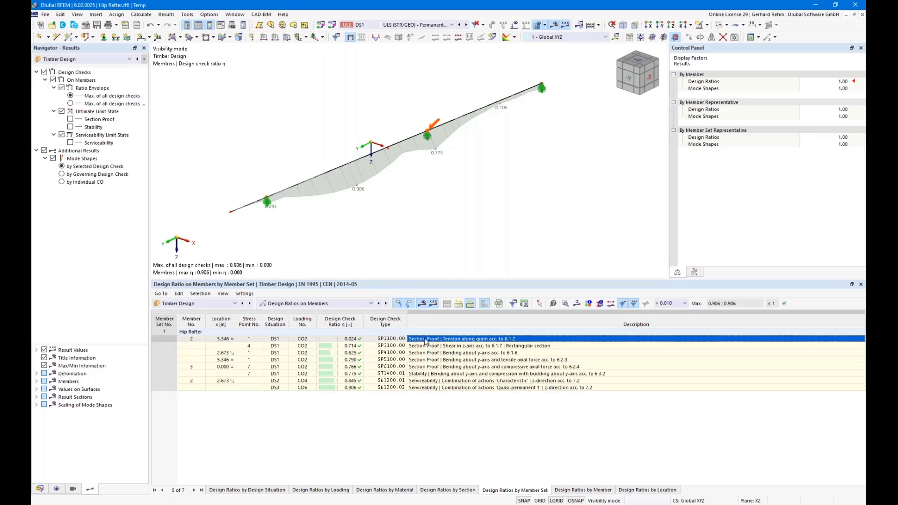
left_click(425, 345)
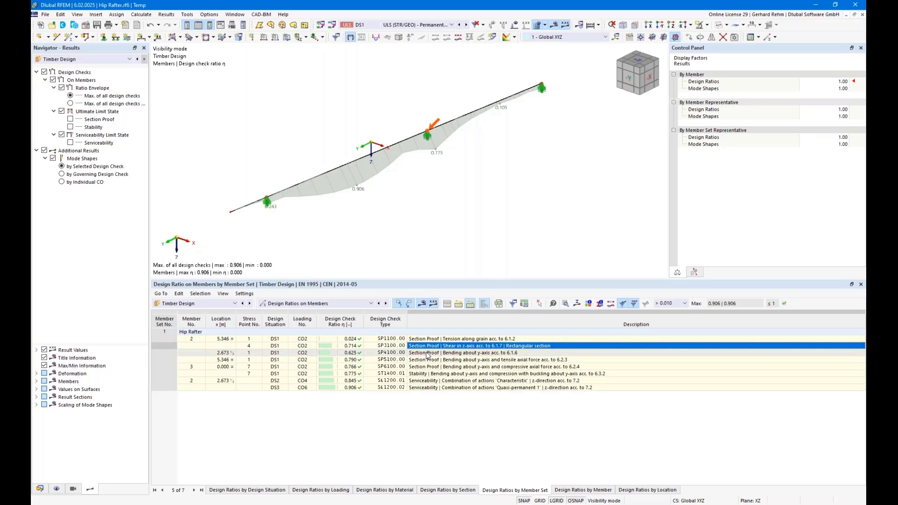
left_click(427, 353)
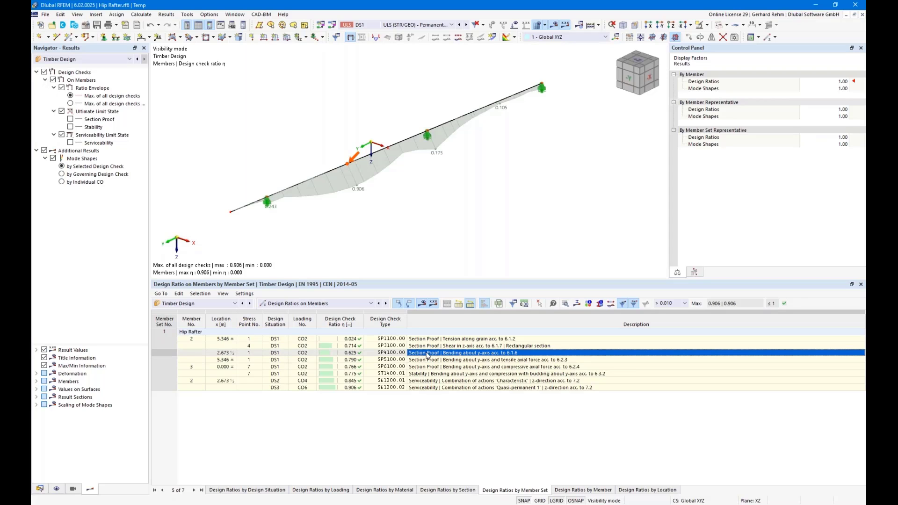
left_click(430, 360)
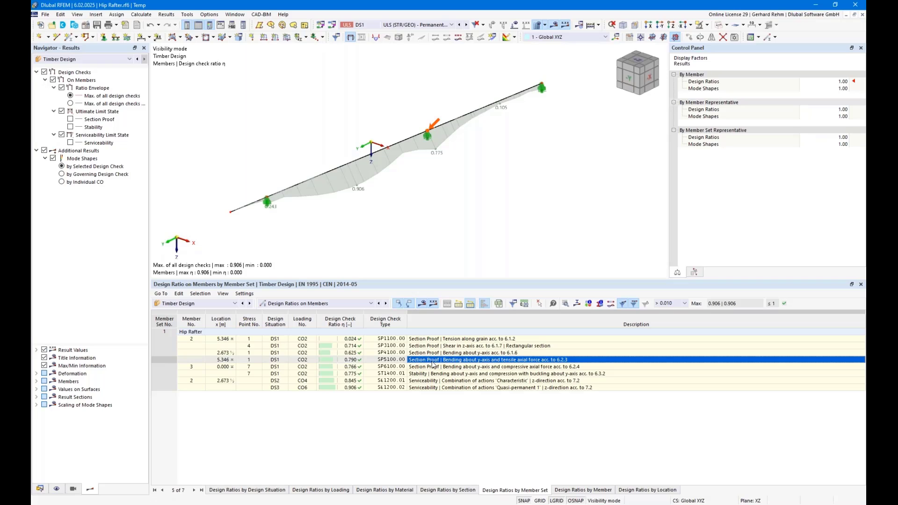
left_click(434, 366)
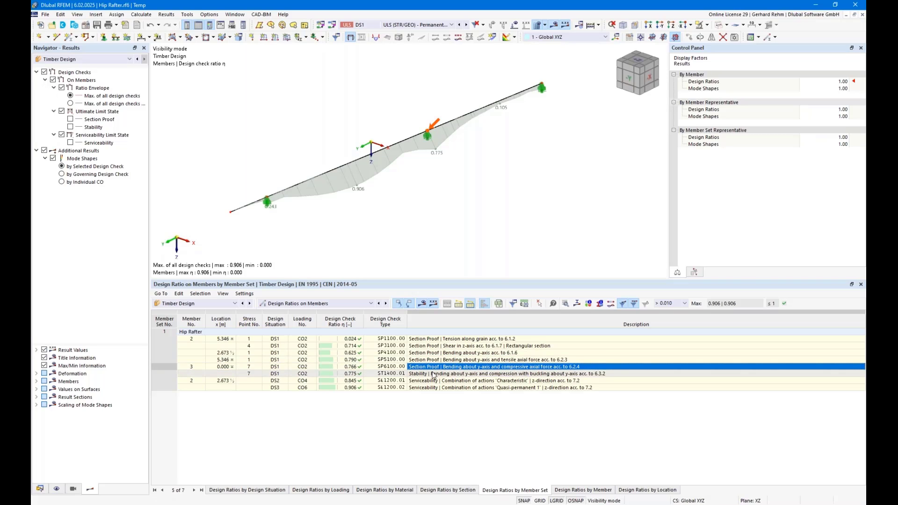
left_click(433, 374)
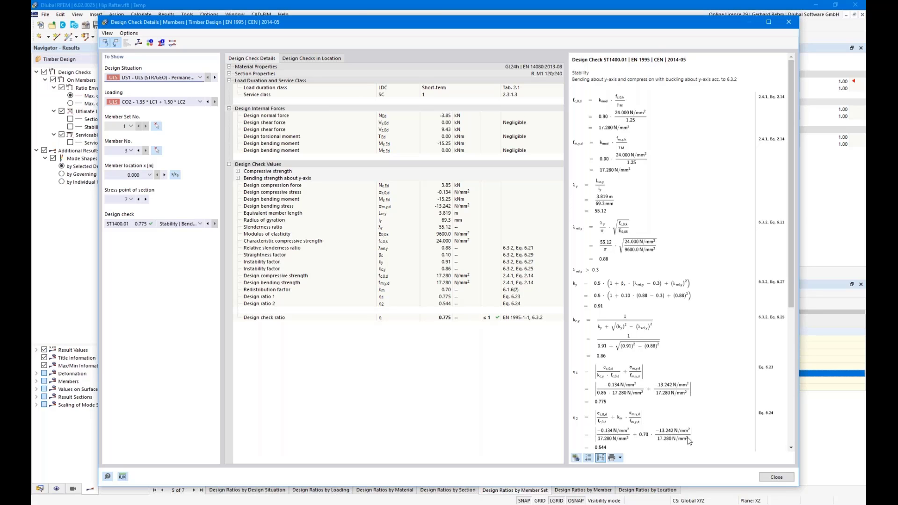
left_click(787, 476)
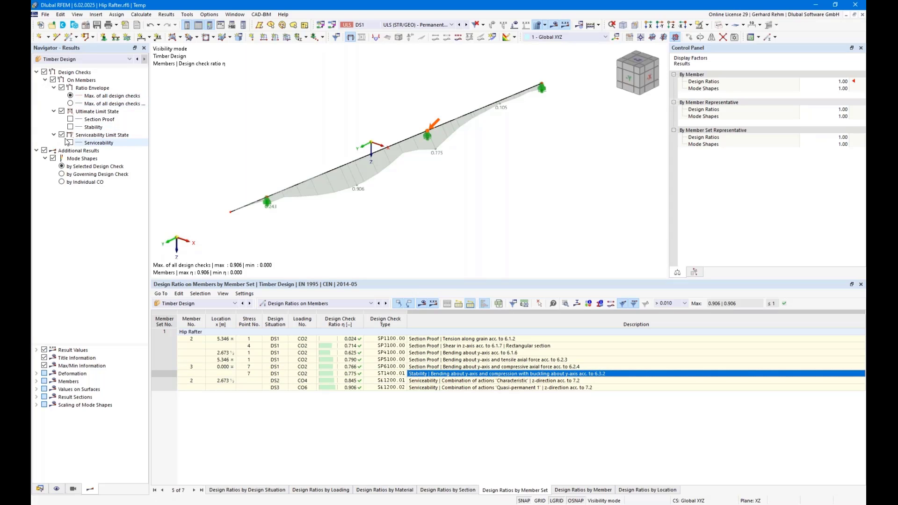
Step: Compare the section proof and serviceability diagrams with the ratio envelope off and on, and return to showing only the envelope
left_click(71, 119)
left_click(70, 143)
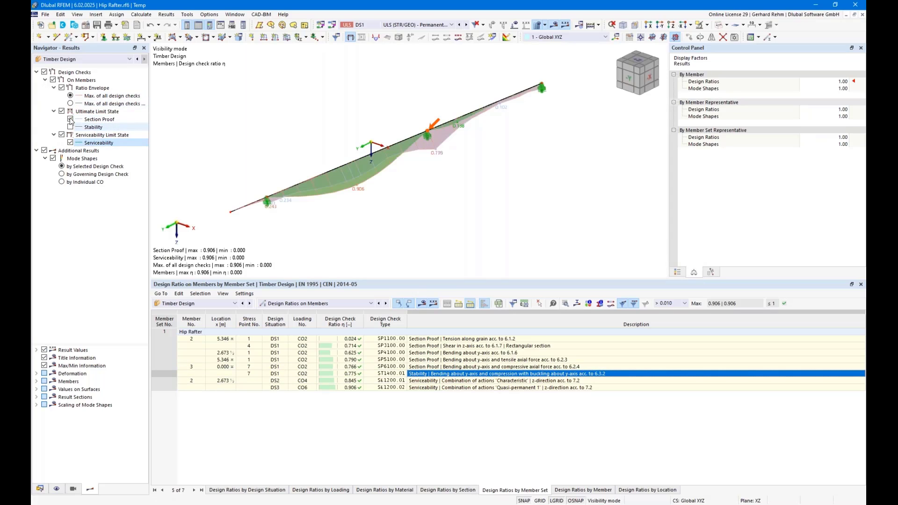
left_click(62, 87)
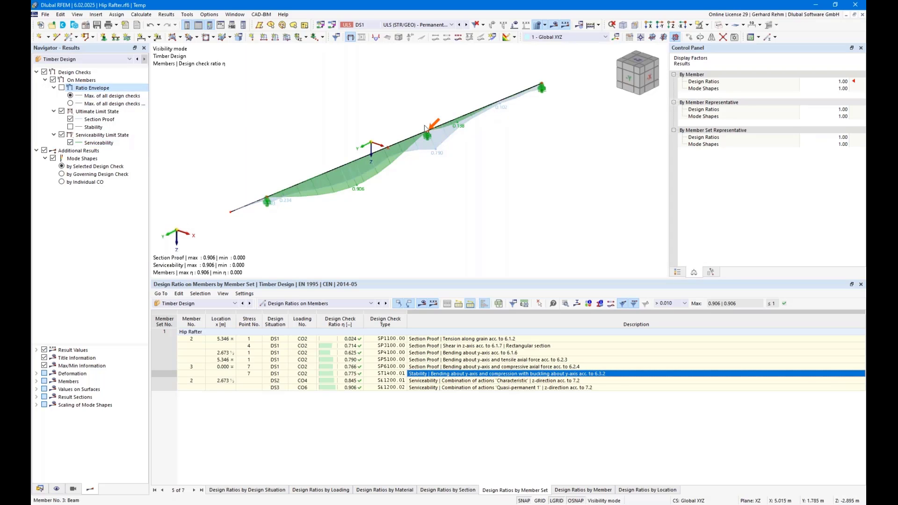
left_click(61, 88)
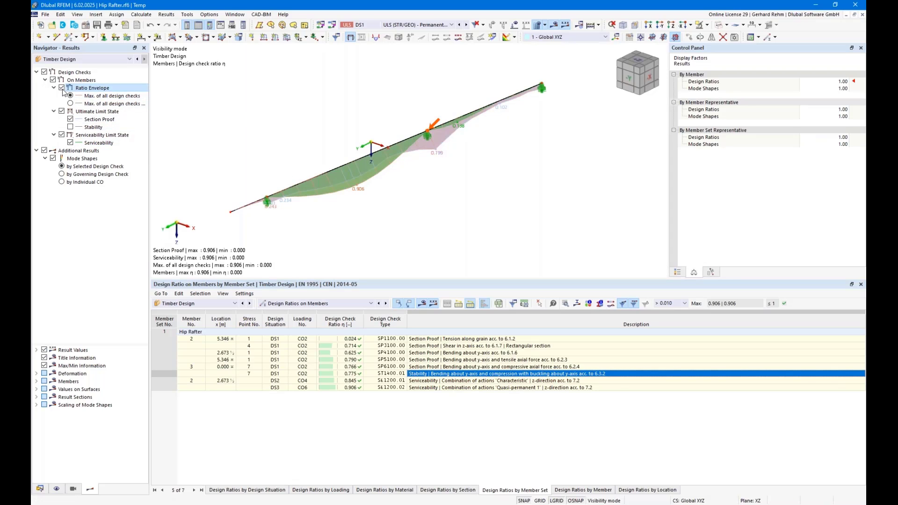
left_click(61, 135)
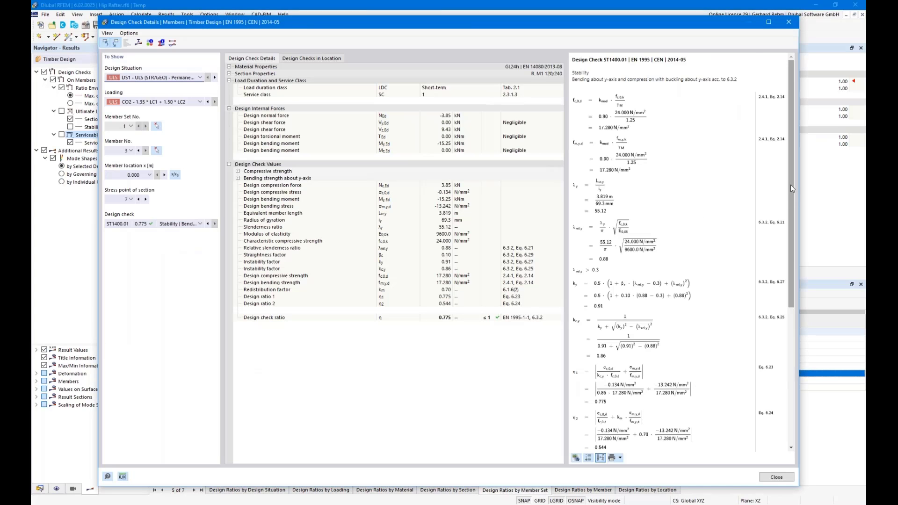
Step: Review the ST1400.01 formulas and view the section's normal stress diagram due to normal force and bending moment about the local y-axis
left_click_drag(790, 184, 793, 166)
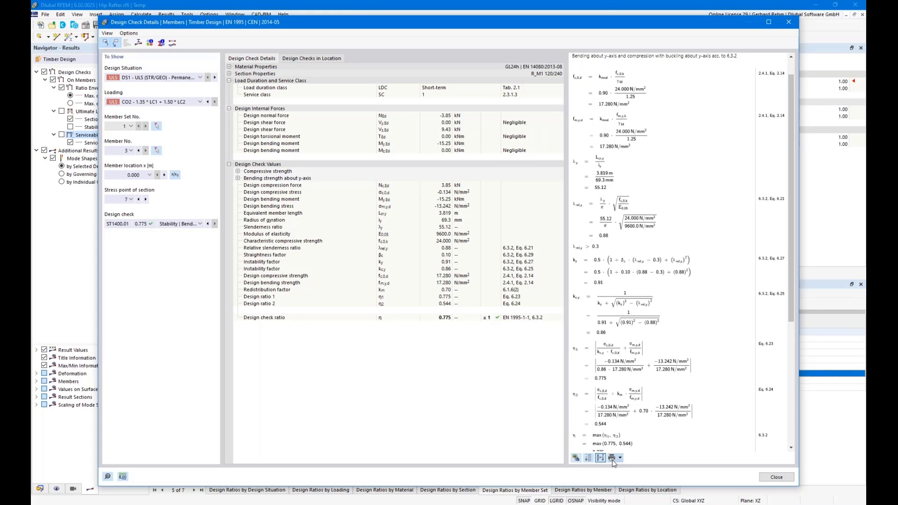
scroll(673, 299, "up", 1)
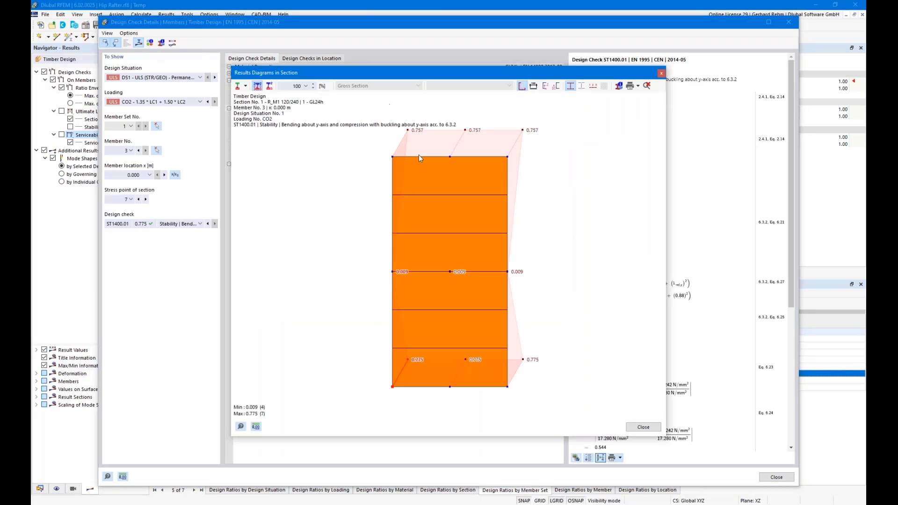
left_click(245, 86)
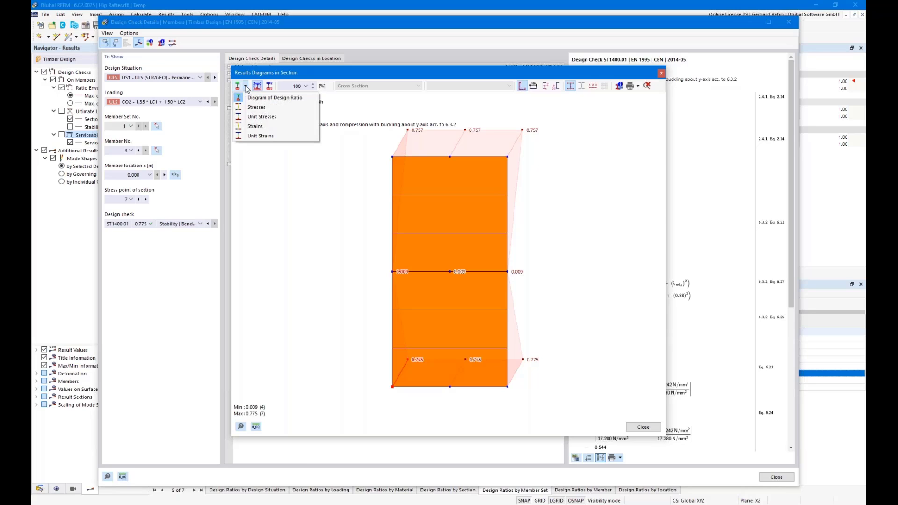
left_click(247, 108)
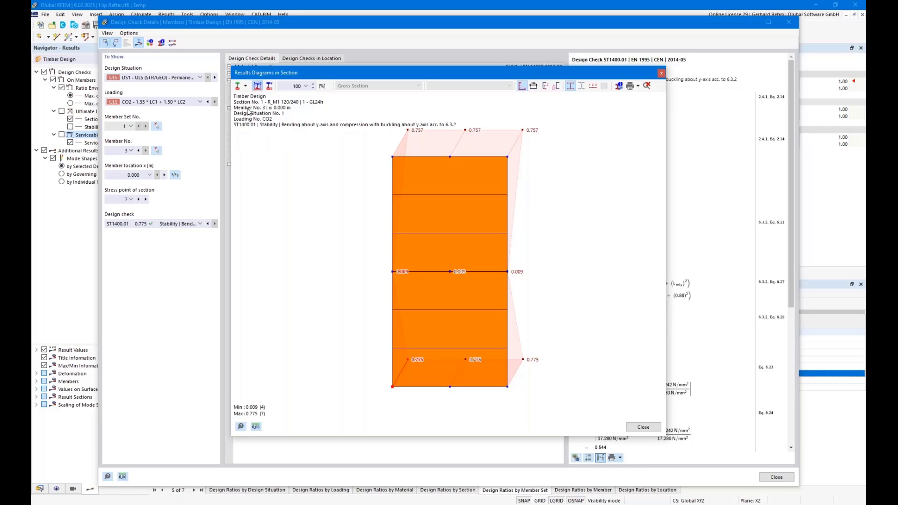
left_click(449, 86)
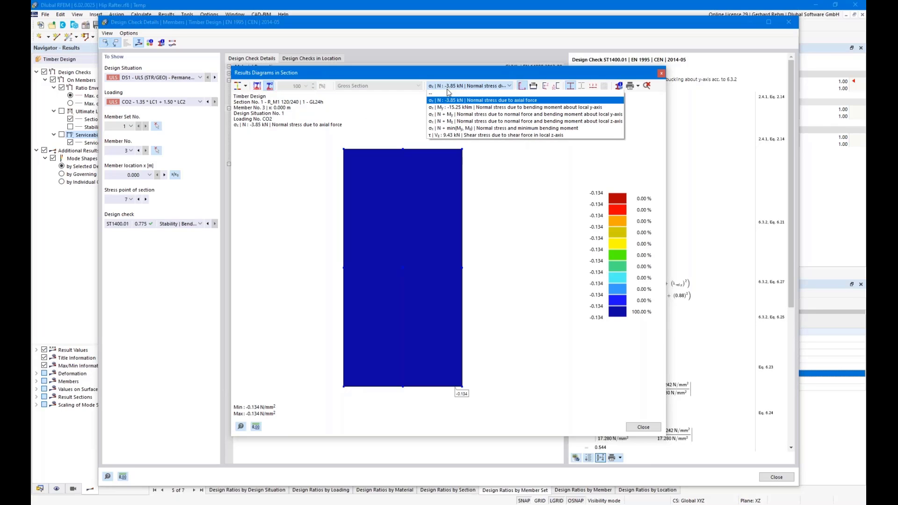
left_click(474, 114)
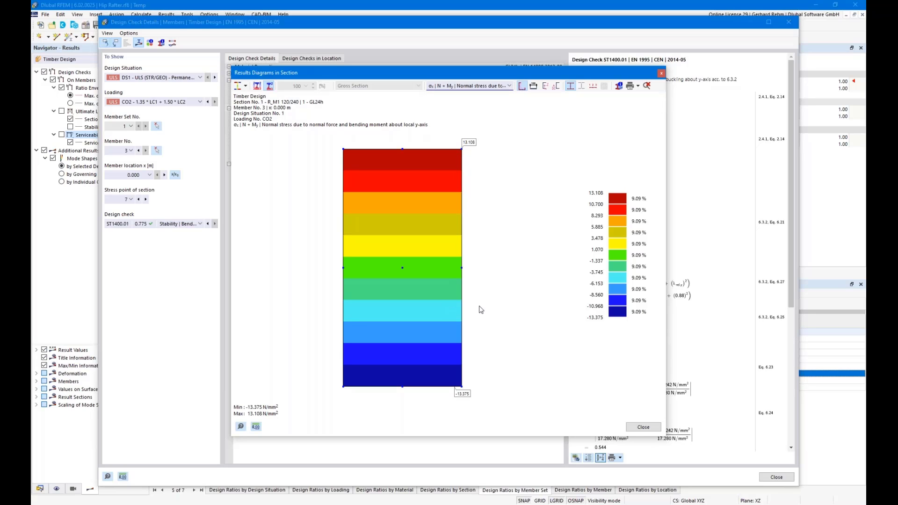
left_click(644, 427)
left_click(776, 477)
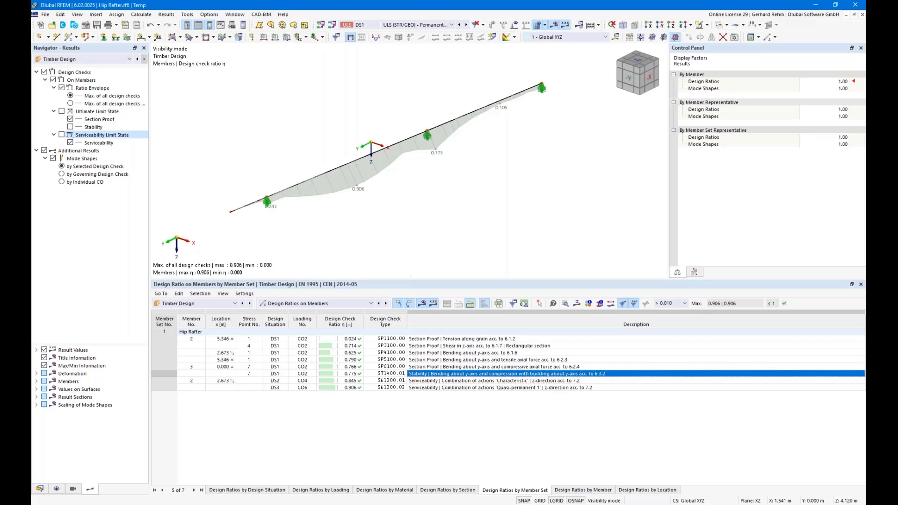
left_click_drag(411, 279, 374, 354)
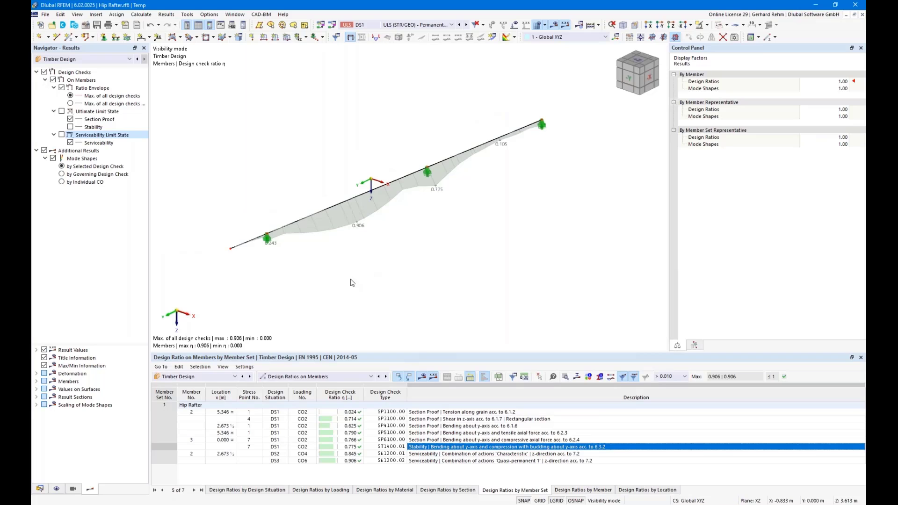
middle_click_drag(335, 282, 381, 285, "ctrl")
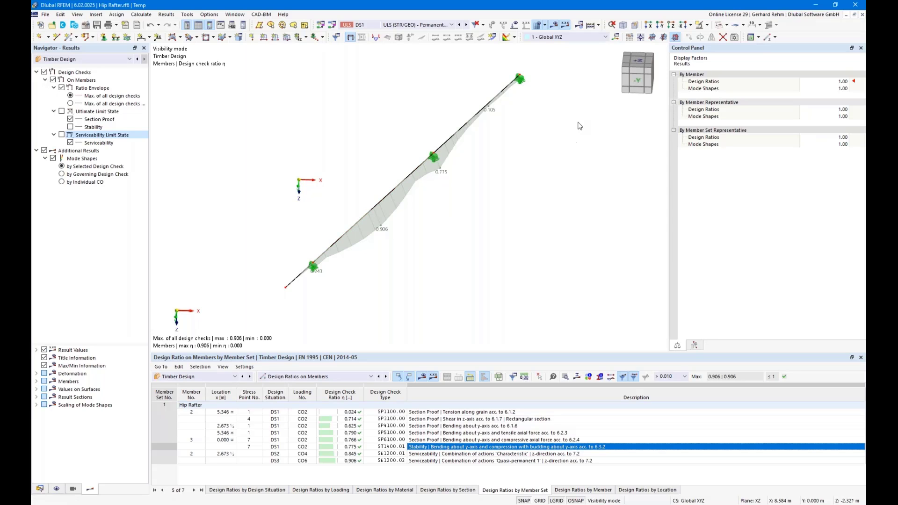
left_click(616, 37)
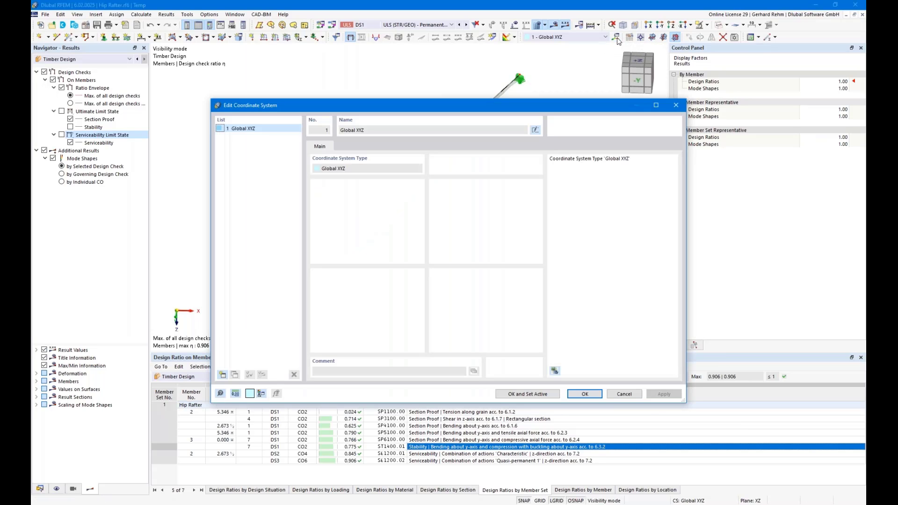
left_click(676, 105)
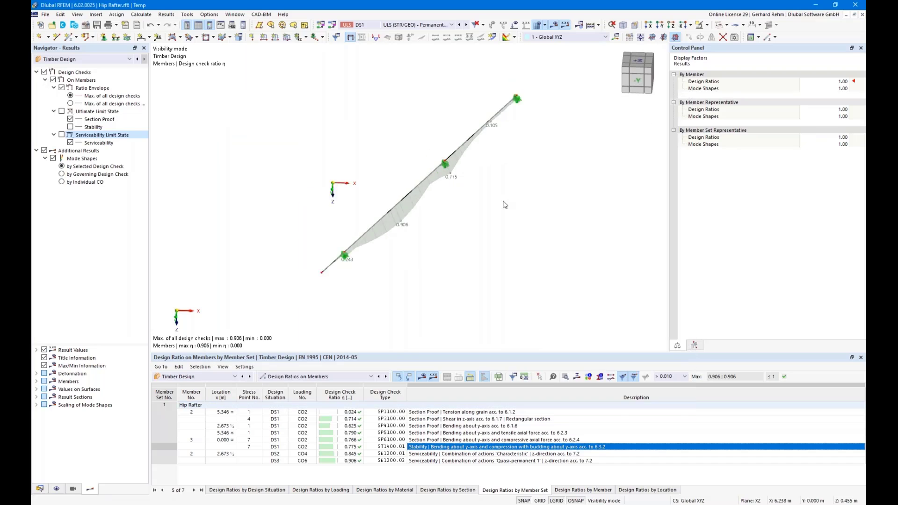
middle_click_drag(501, 200, 379, 209, "ctrl")
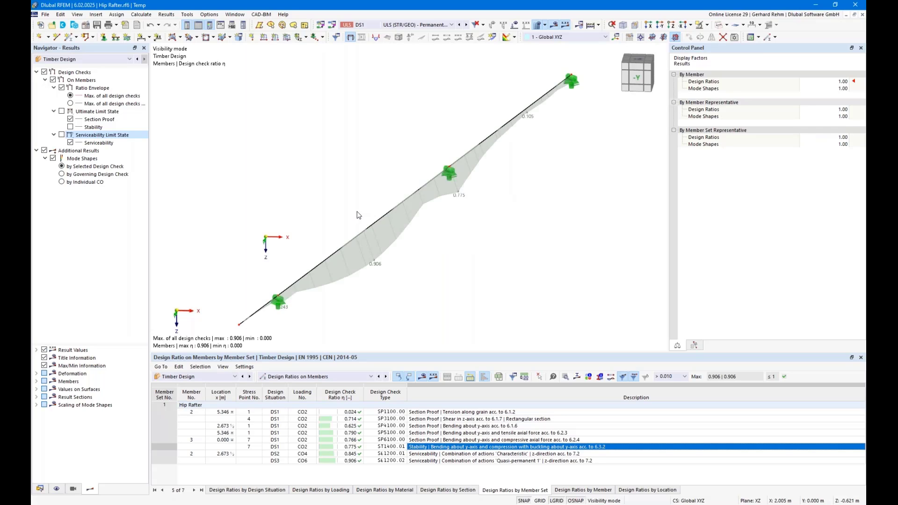
scroll(358, 213, "down", 2)
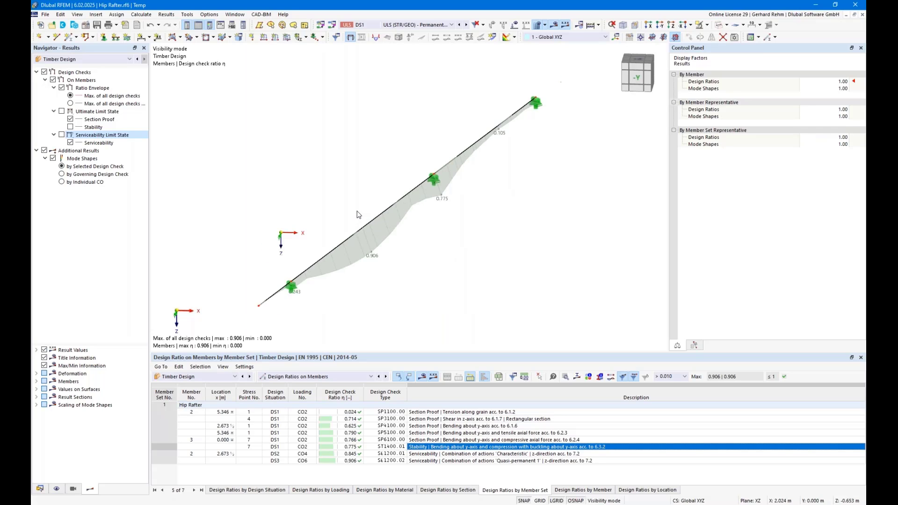
Step: Create a 3 Points coordinate system with its origin at the rafter's eaves end node and its U-axis point at ridge node 4
left_click(615, 37)
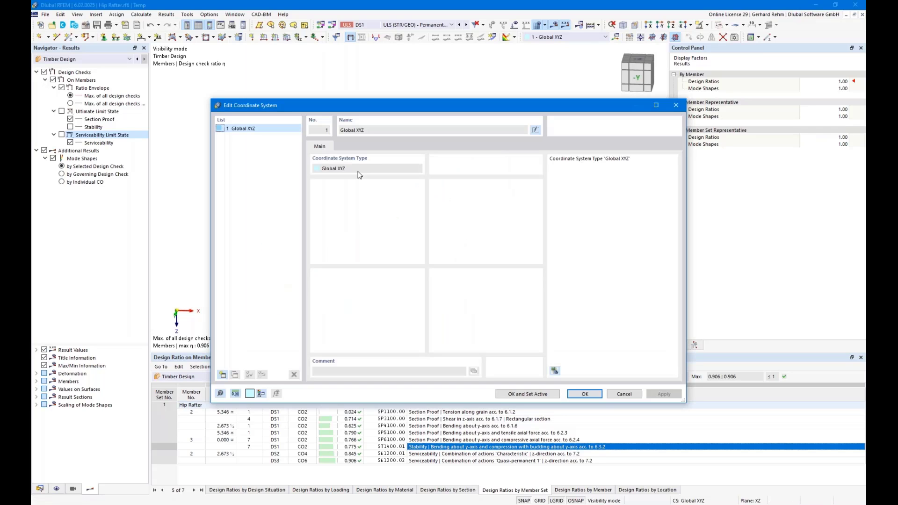
left_click(222, 375)
left_click(389, 203)
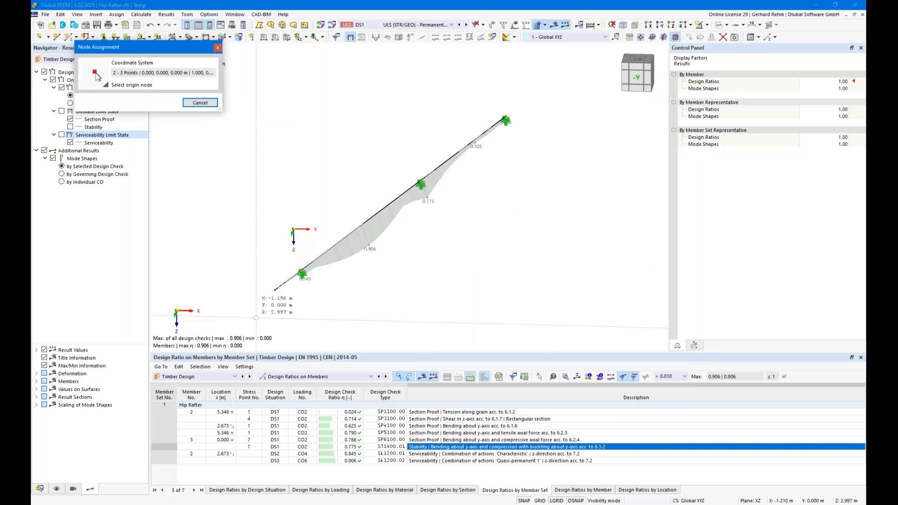
left_click(289, 272)
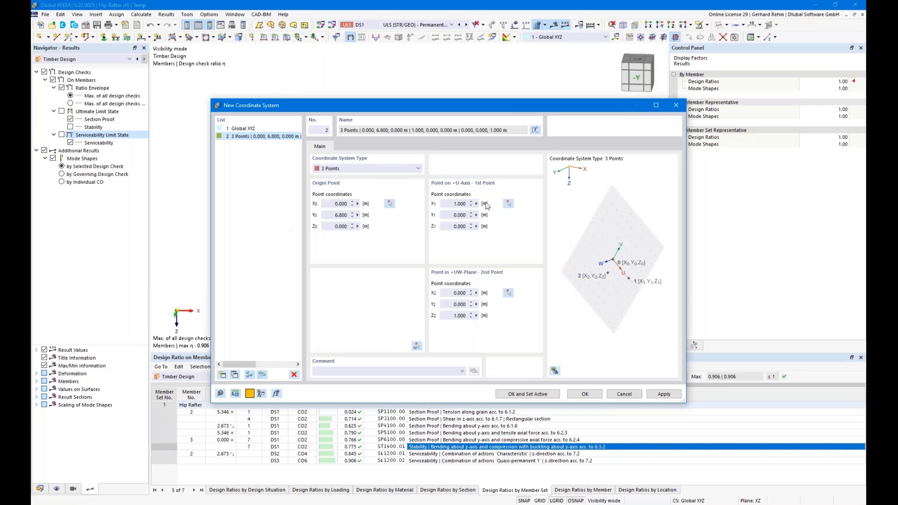
left_click(510, 205)
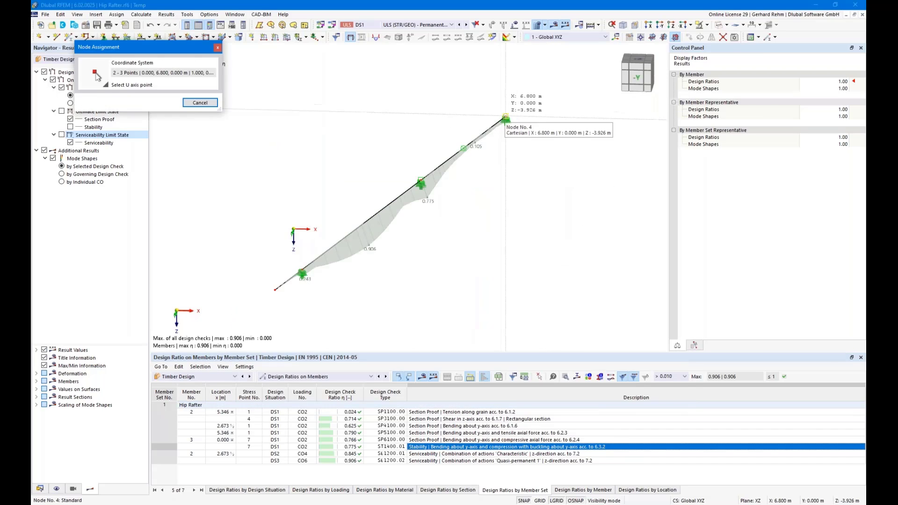
left_click(505, 120)
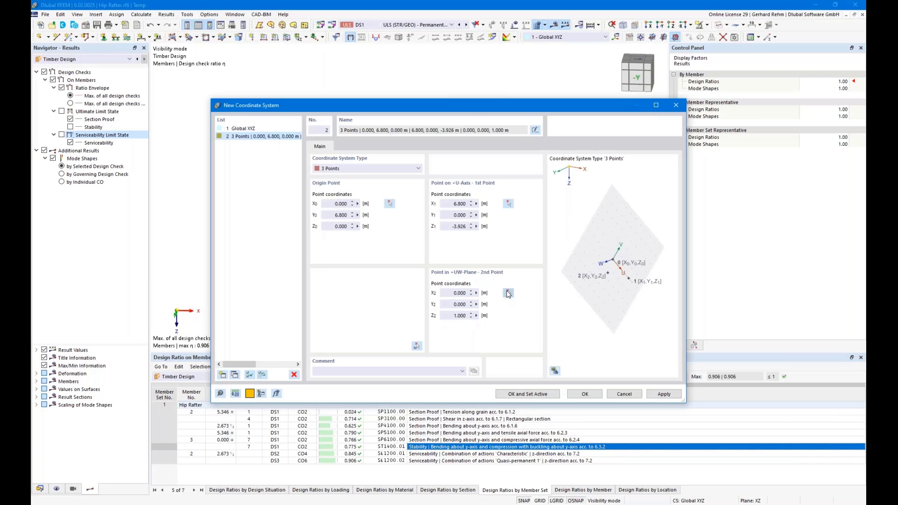
Step: Set the UW-plane point to X -1, Y 5.8, Z 0 m and the U-axis point's Z to 0, and make the coordinate system active
left_click(508, 294)
left_click(292, 272)
left_click(458, 293)
type("-1")
key("Tab")
type("5.8")
left_click(459, 227)
type("0")
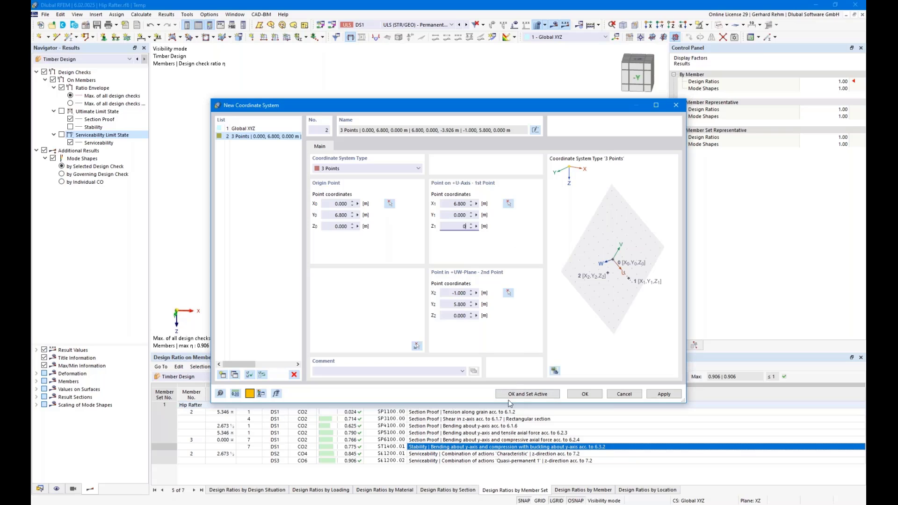
left_click(511, 395)
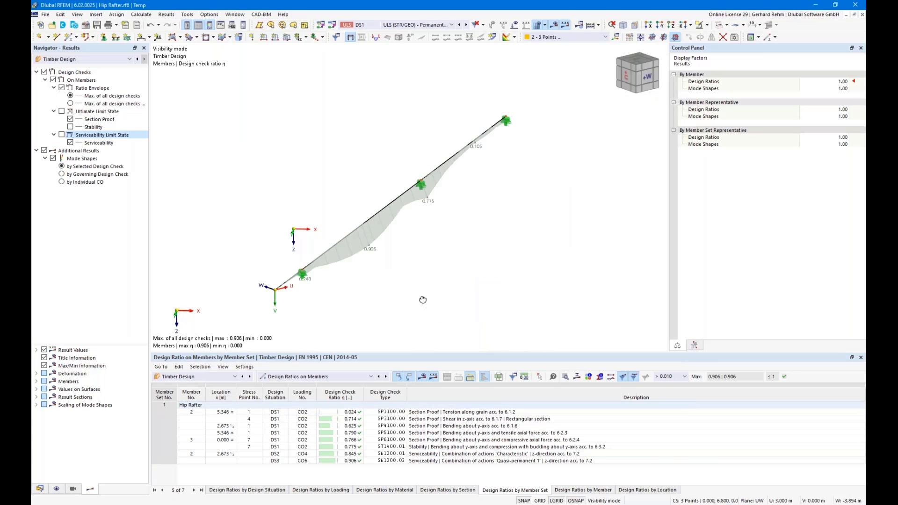
Step: View the hip rafter in the W-direction of the active coordinate system and hide the design results
middle_click_drag(421, 300, 303, 307)
right_click(303, 307)
left_click(690, 25)
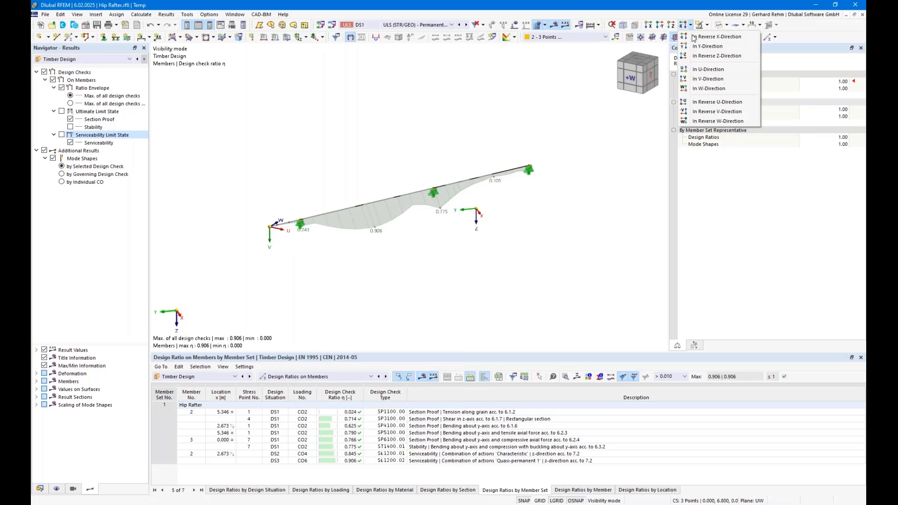
left_click(698, 89)
middle_click_drag(518, 259, 504, 214)
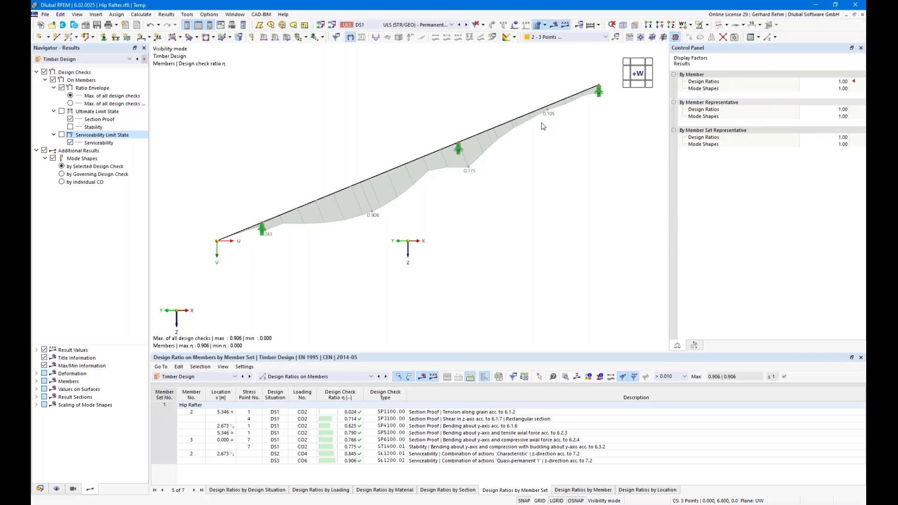
left_click(506, 36)
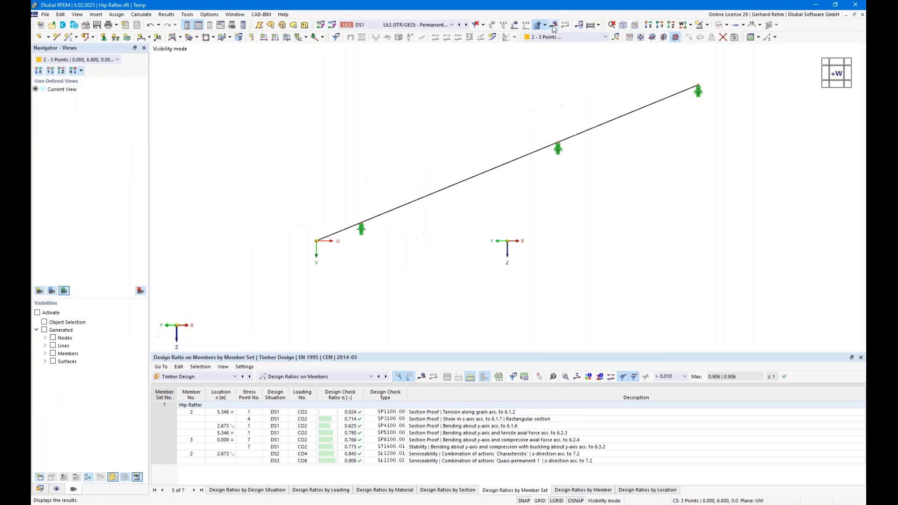
scroll(491, 229, "down", 1)
scroll(417, 253, "down", 1)
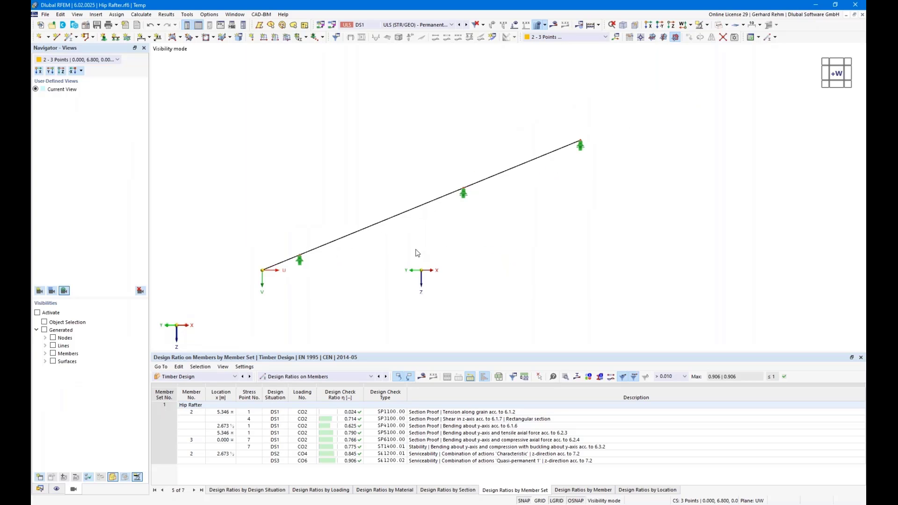
middle_click_drag(418, 253, 433, 237)
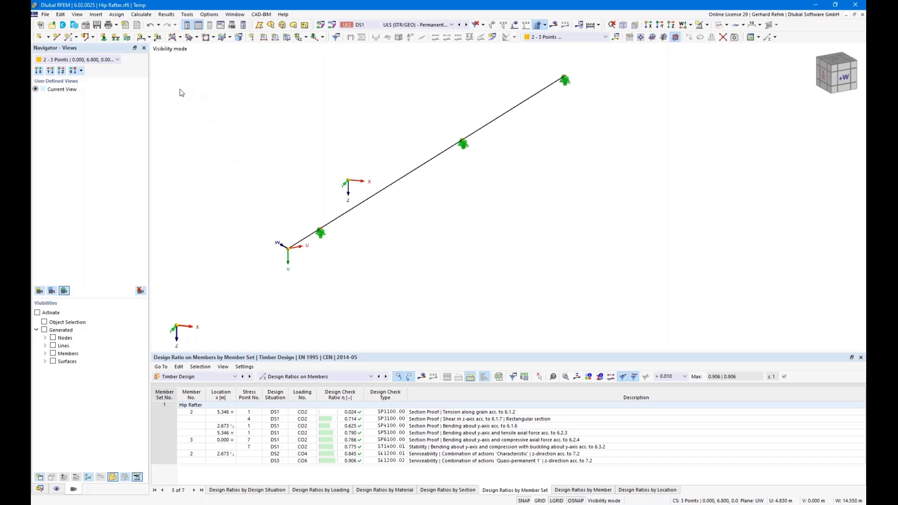
left_click(141, 37)
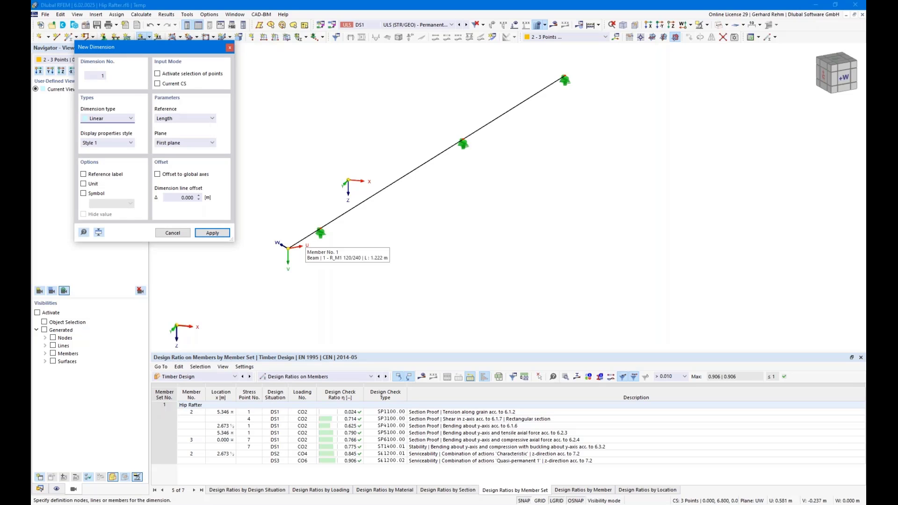
left_click(299, 241)
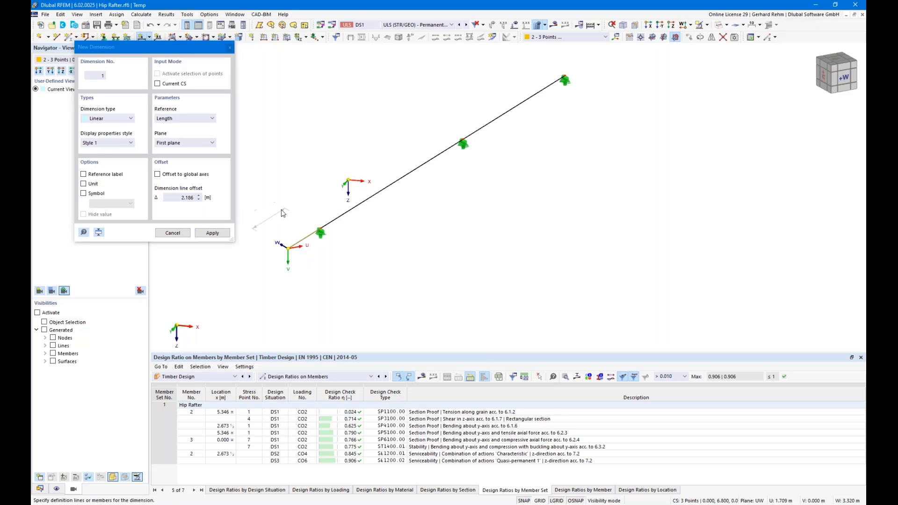
key("Escape")
key("Escape")
Step: Dimension the lengths of all three rafter members in the current coordinate system, using the second plane and a 0.5 m line offset
left_click(141, 37)
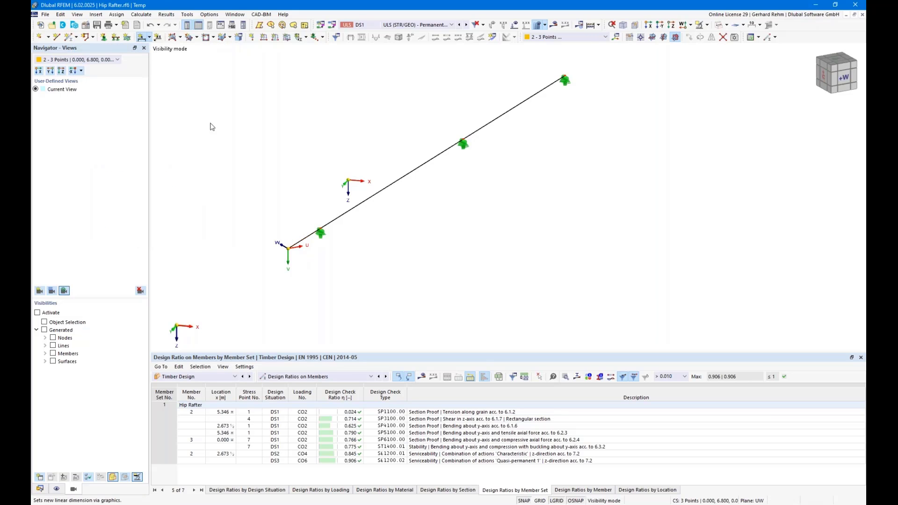
left_click(158, 84)
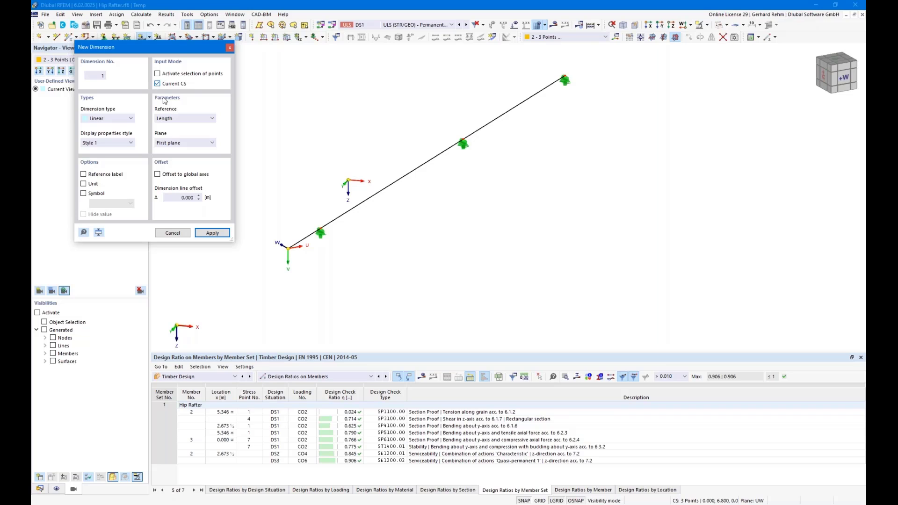
left_click(306, 237)
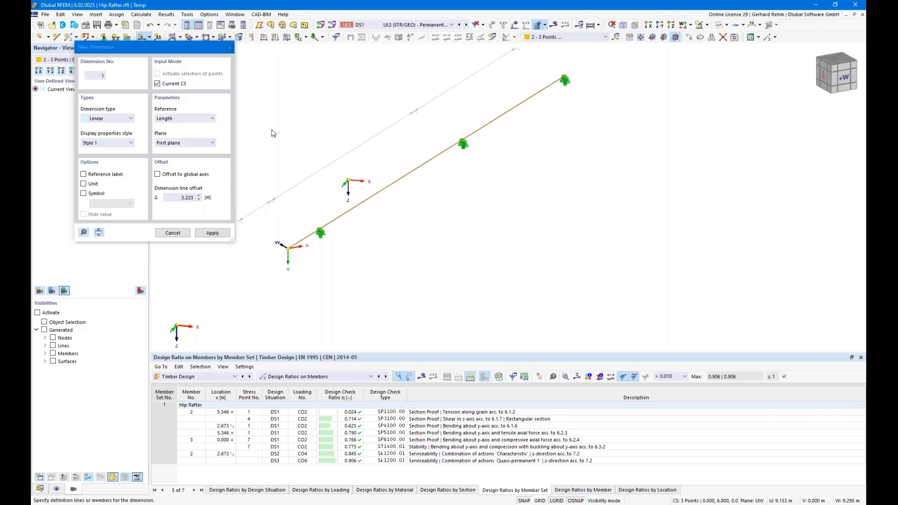
left_click(328, 63)
left_click(171, 160)
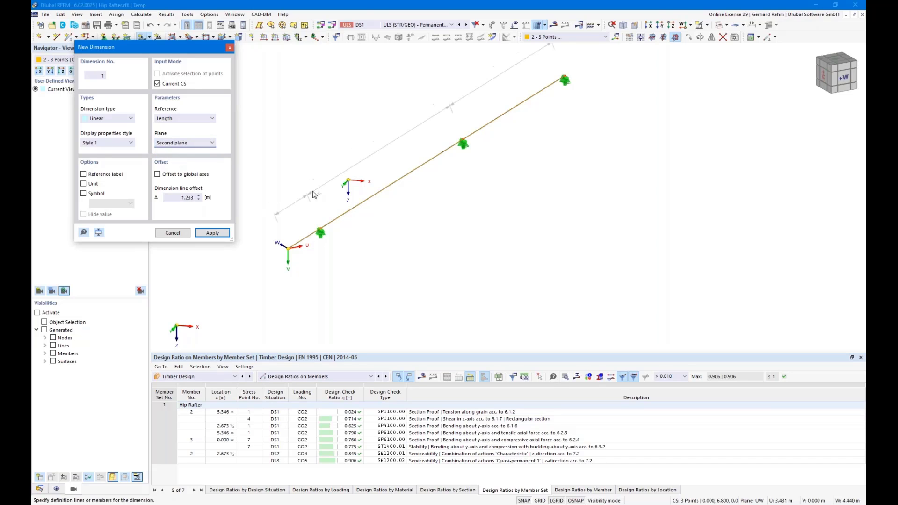
left_click(299, 176)
left_click_drag(171, 198, 221, 200)
type("0,5")
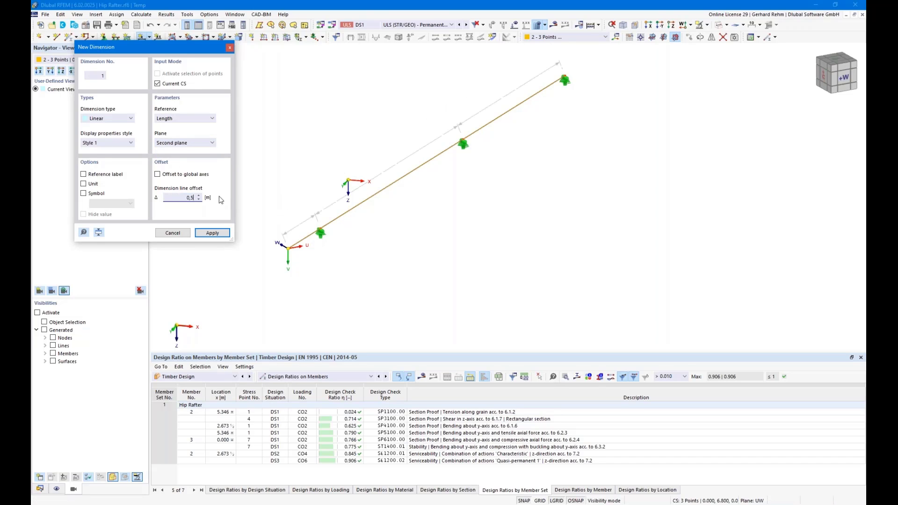
key("Return")
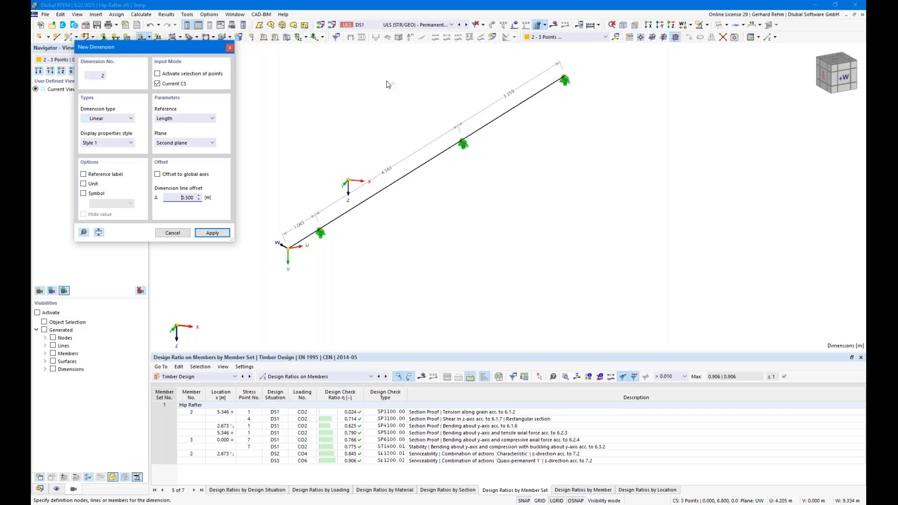
Step: Add a linear dimension chain of the rafter members' projection in U, in the first plane with a 0.5 m line offset
left_click(185, 118)
left_click(177, 153)
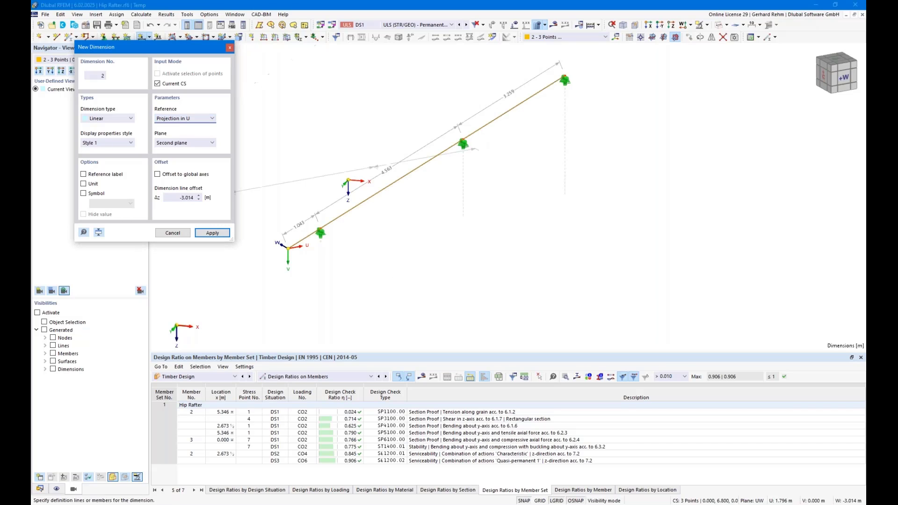
left_click(178, 144)
left_click(178, 149)
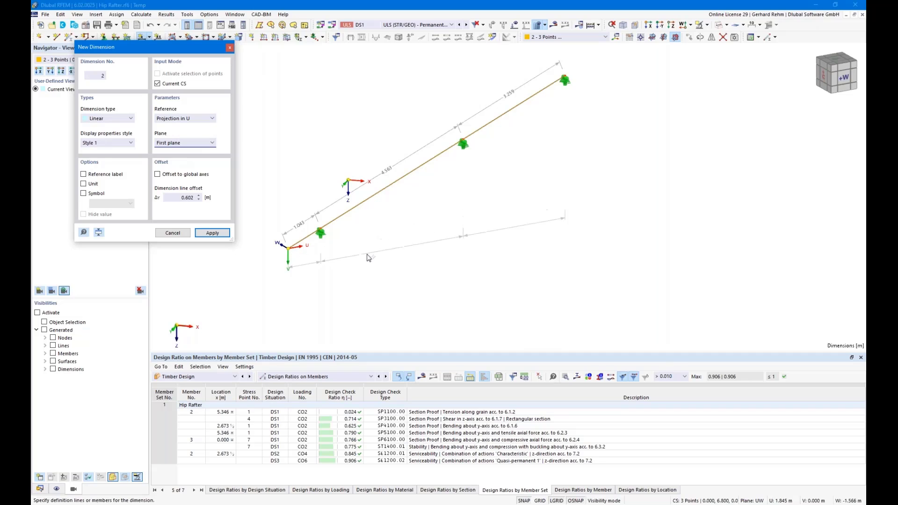
left_click_drag(182, 199, 221, 202)
type("0.5")
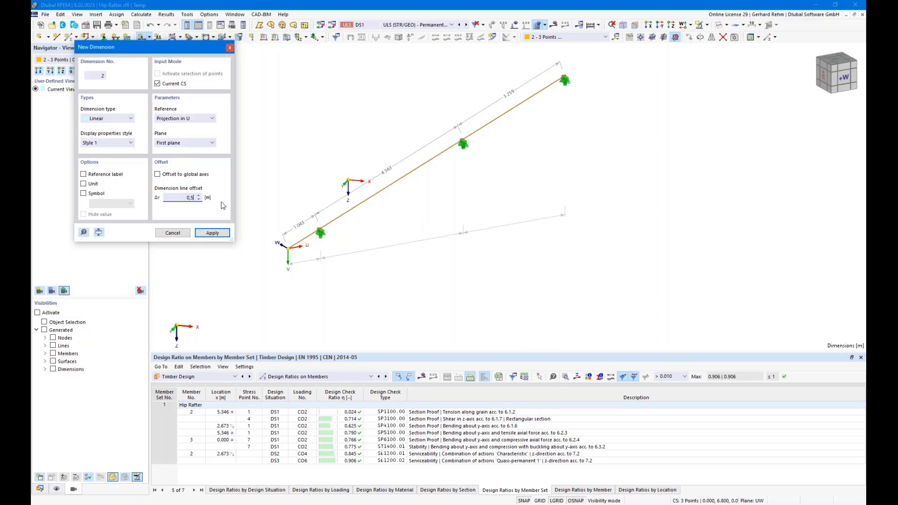
key("Return")
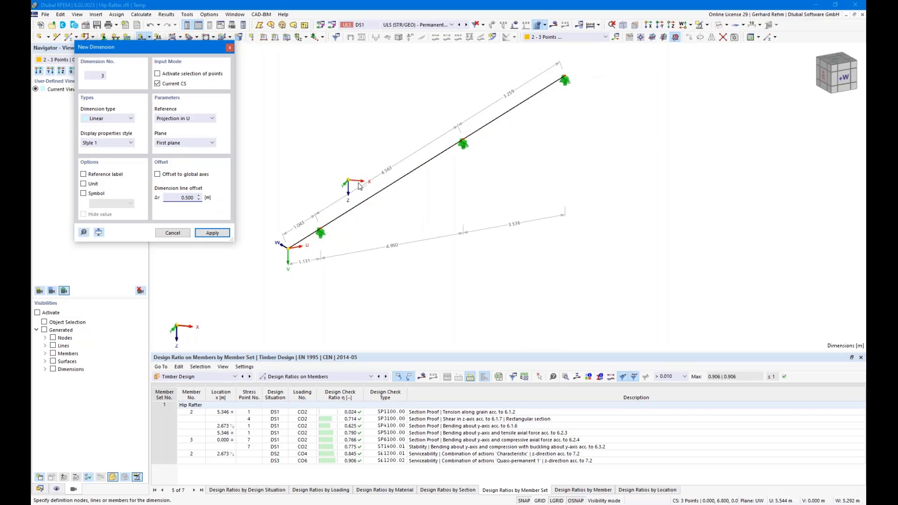
Step: Add a linear dimension chain of the rafter members' projection in V, in the first plane with a 0.5 m line offset
right_click(312, 234)
left_click(348, 212)
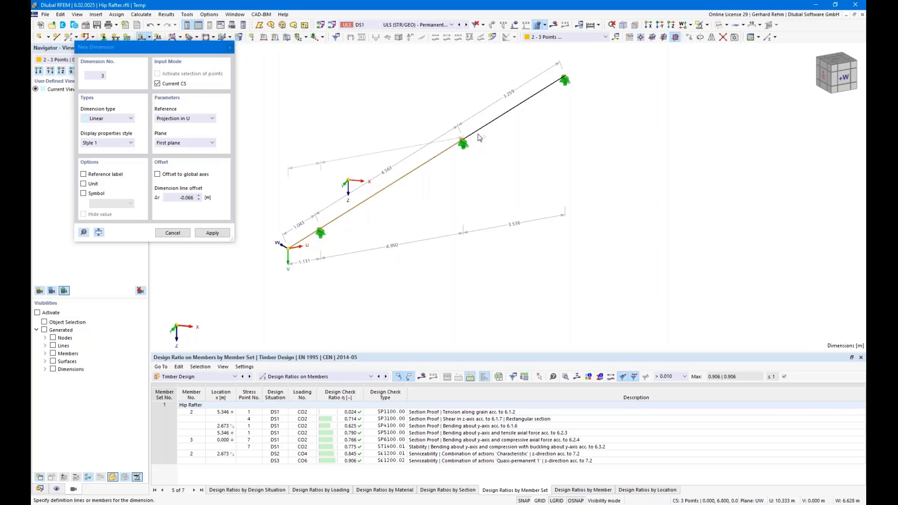
left_click(185, 119)
left_click(185, 132)
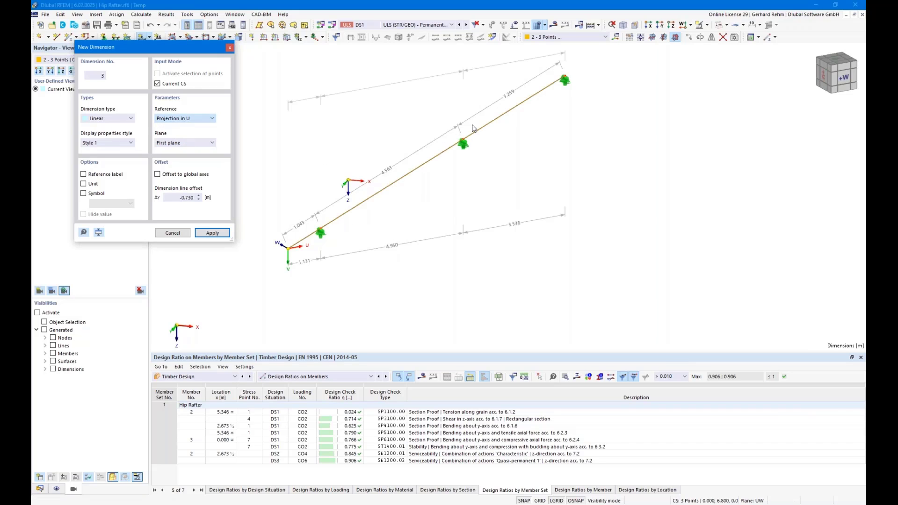
double_click(187, 198)
type("0,5")
key("Return")
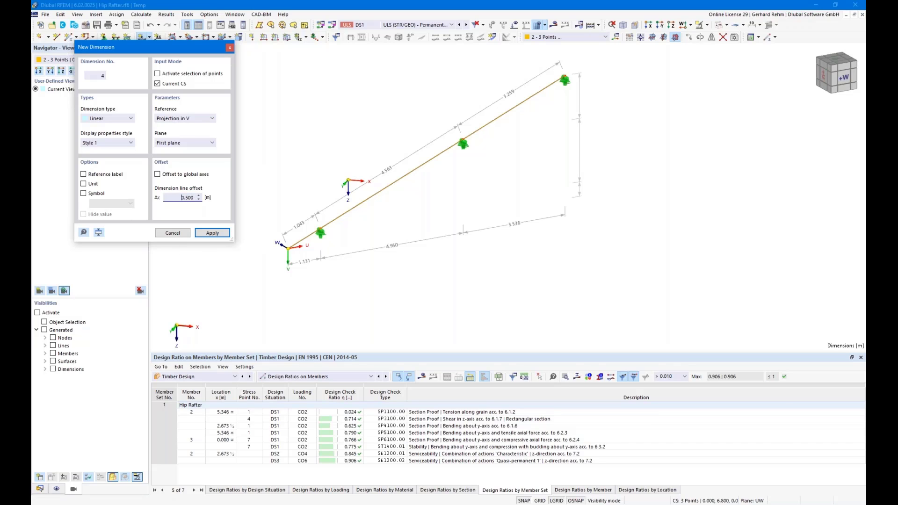
right_click(297, 104)
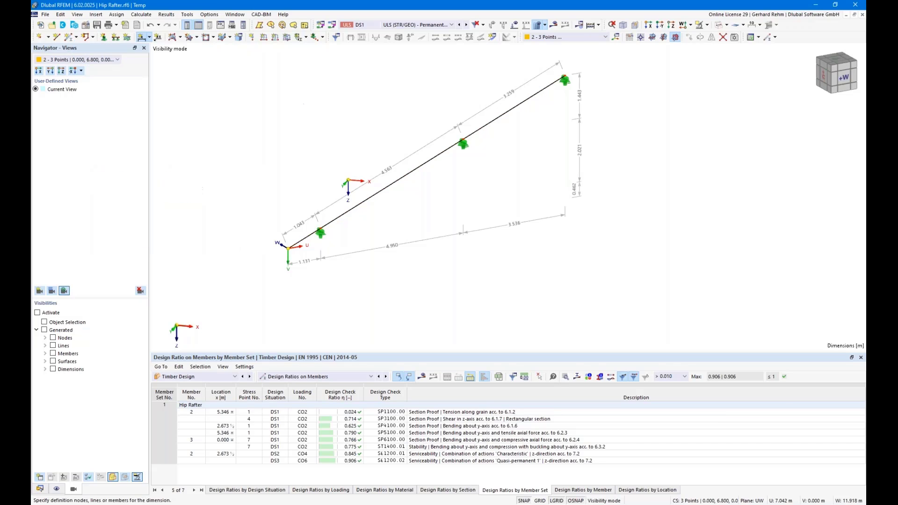
Step: Add an upward slope dimension relative to plane XY on the middle rafter member, offset about 3.2 m
left_click(149, 37)
left_click(158, 97)
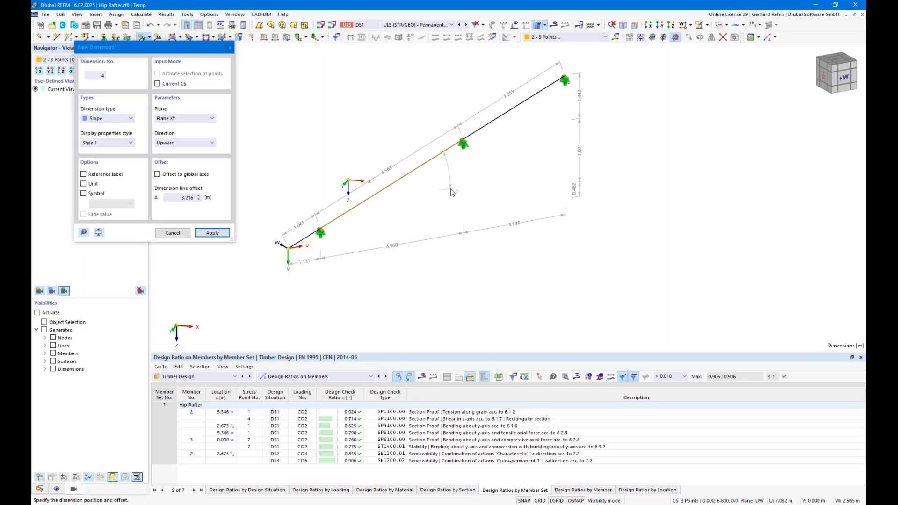
left_click(450, 191)
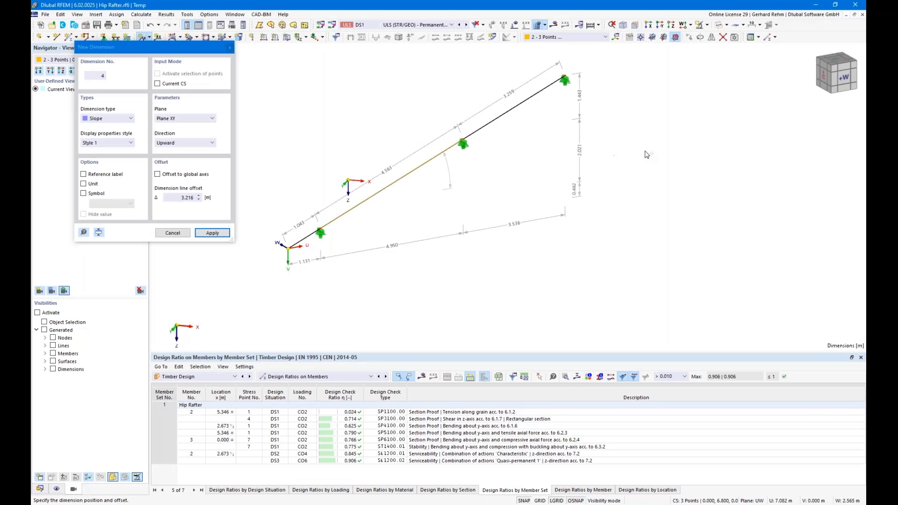
Step: Show the node and member numbers and save the W-direction view of the dimensioned rafter as 01 Geometry
left_click(682, 25)
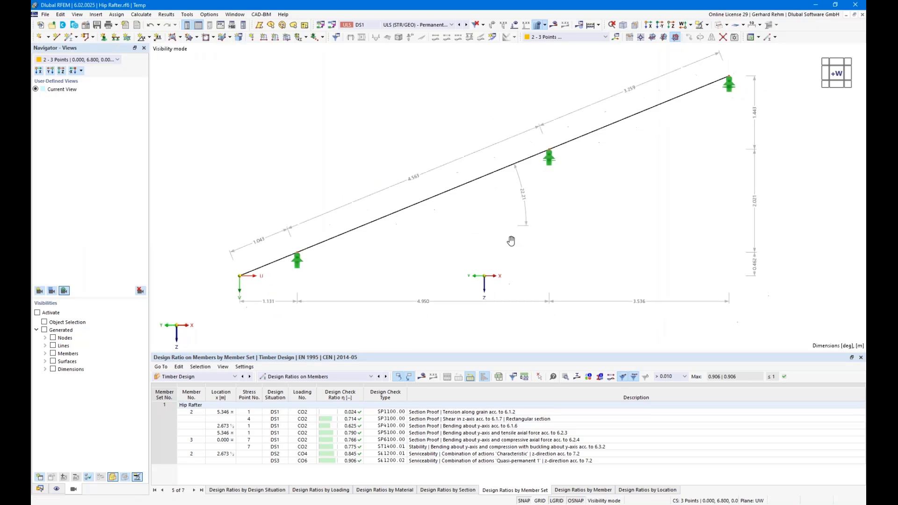
left_click(56, 489)
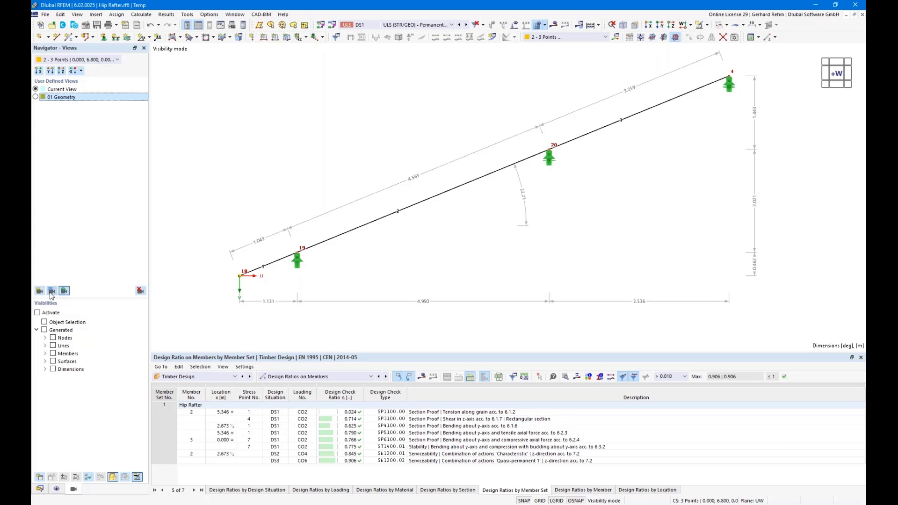
right_click(239, 184)
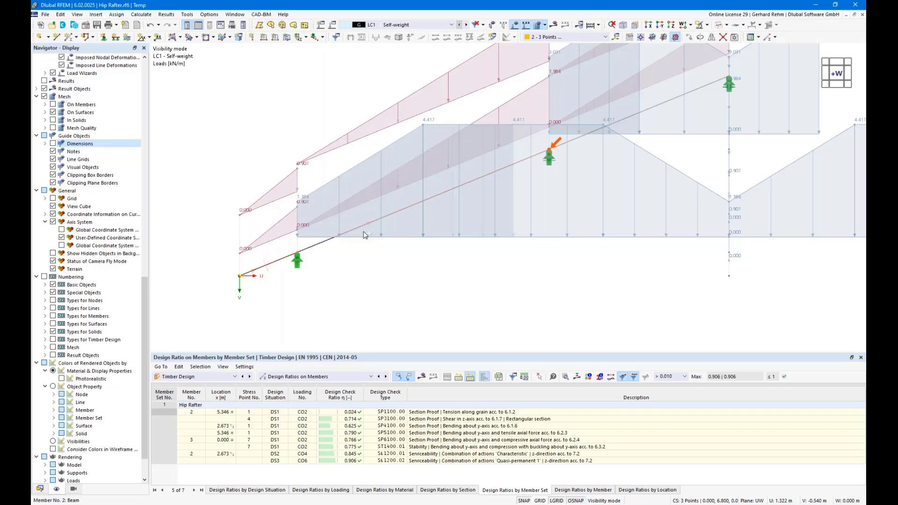
Step: Show only the selected hip rafter members with their related objects and save the display as user-defined view "02 Loading"
left_click(699, 25)
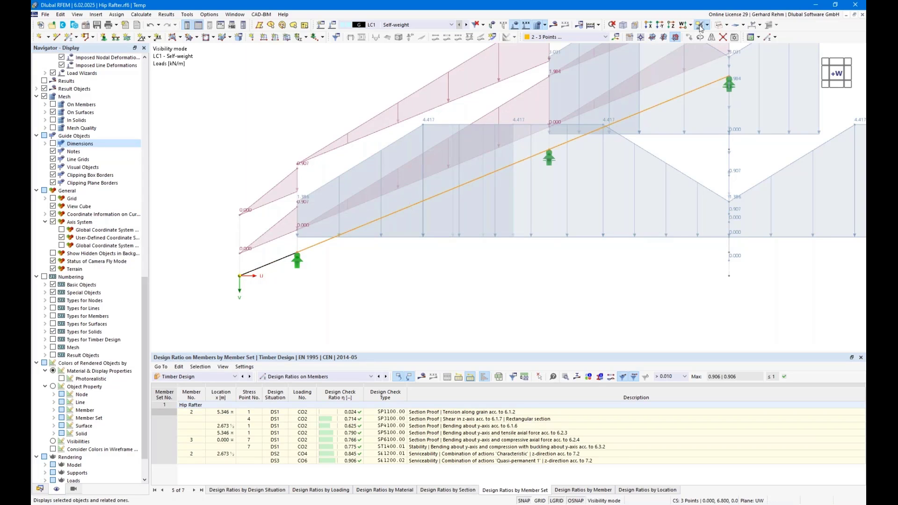
left_click(75, 488)
left_click(41, 291)
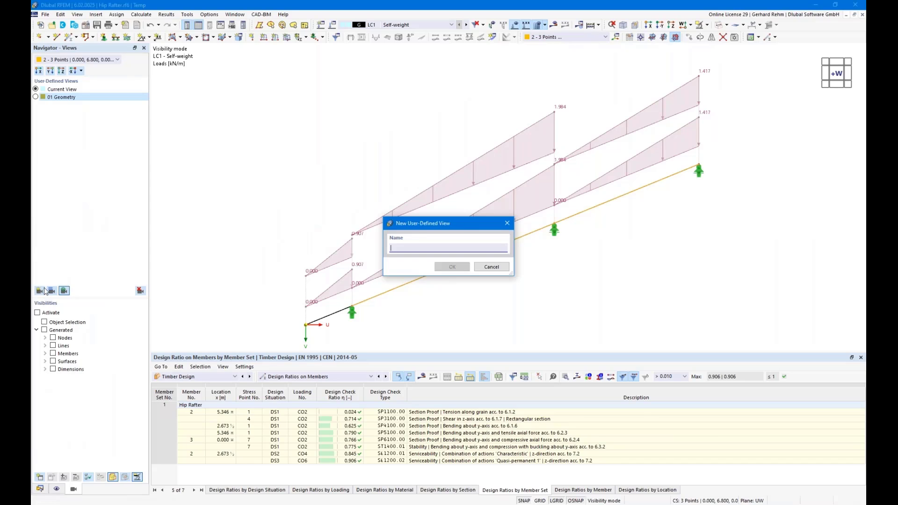
type("02 Loading")
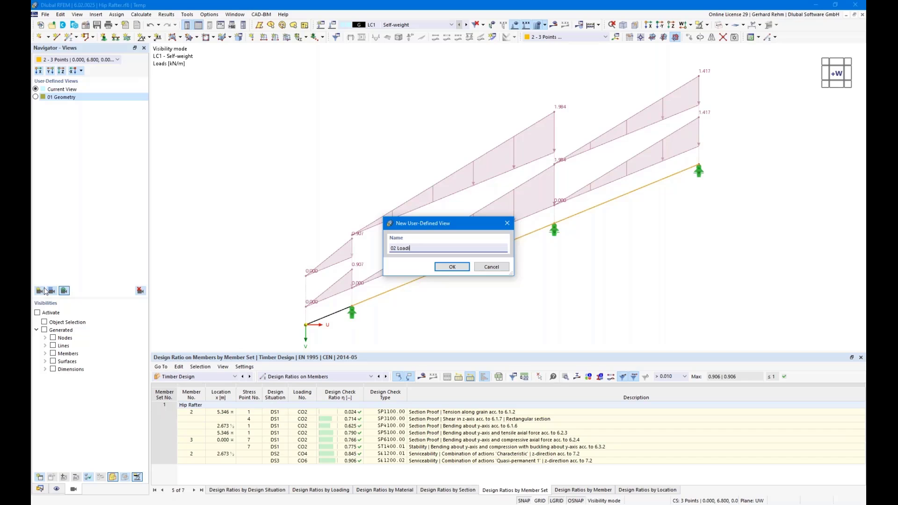
left_click(453, 267)
Step: Display the Static Analysis bending moments My on the members for design situation DS1
left_click(411, 24)
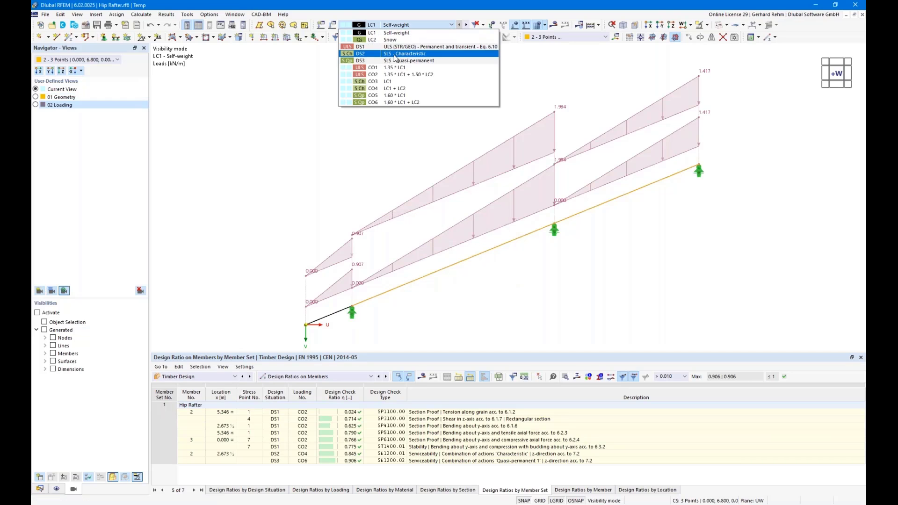
left_click(393, 48)
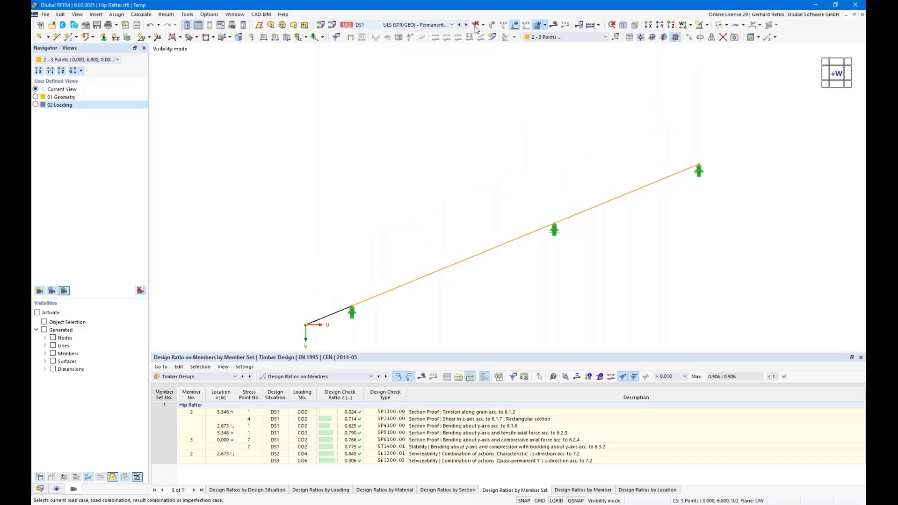
left_click(554, 26)
left_click(137, 59)
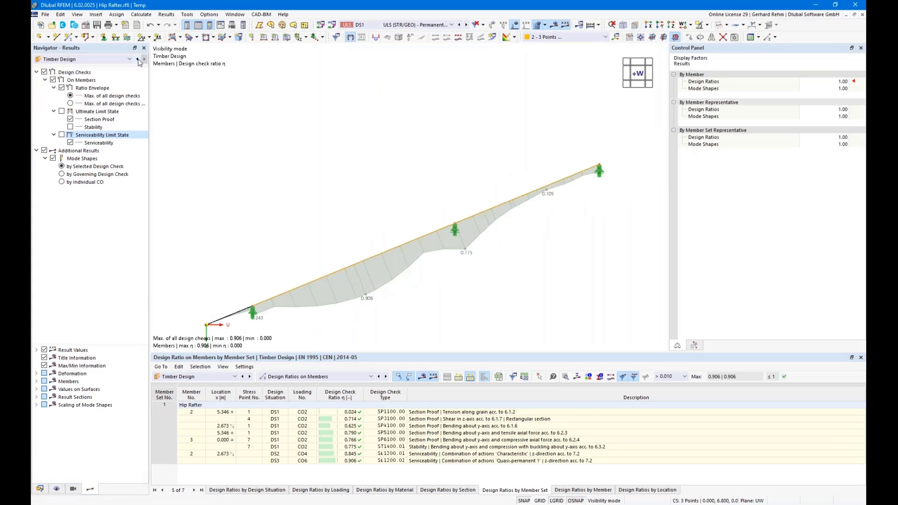
left_click(36, 135)
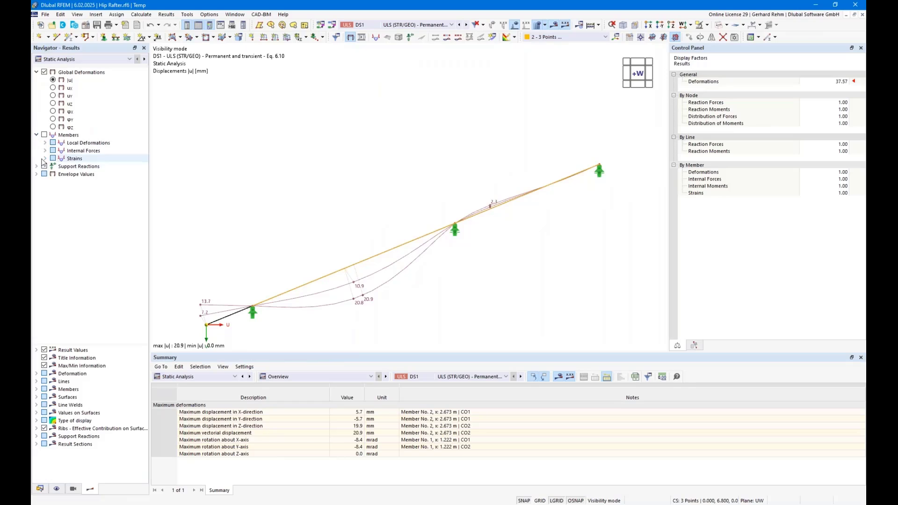
left_click(45, 150)
left_click(62, 190)
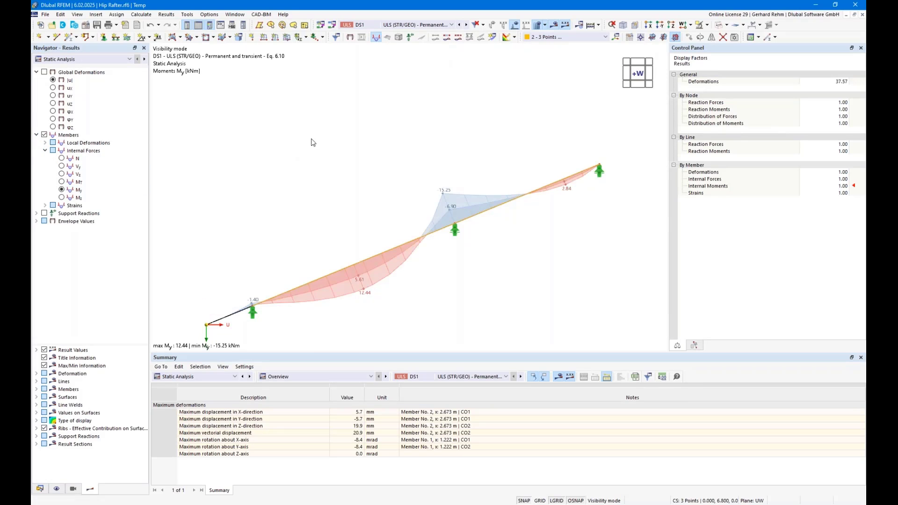
Step: Save the current moment diagram display as a user-defined view named "03 Internal Forces"
left_click(57, 489)
left_click(73, 489)
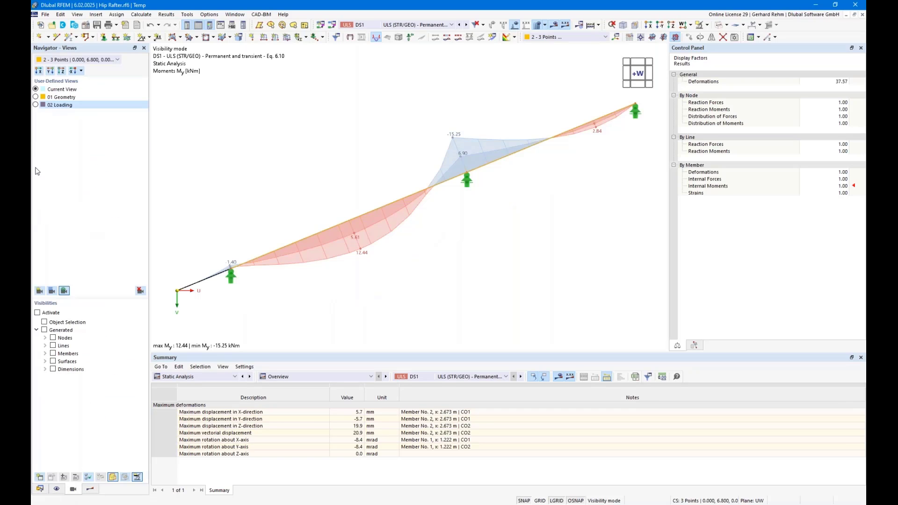
left_click(39, 291)
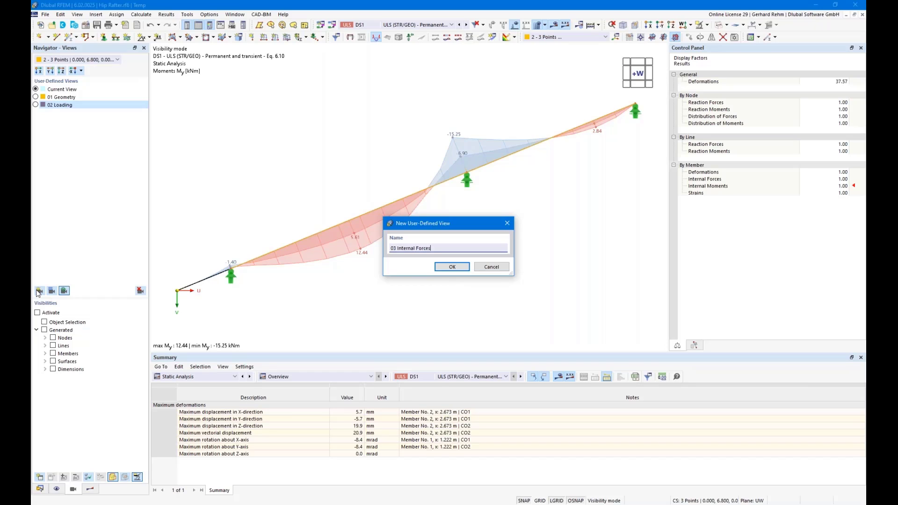
key("Return")
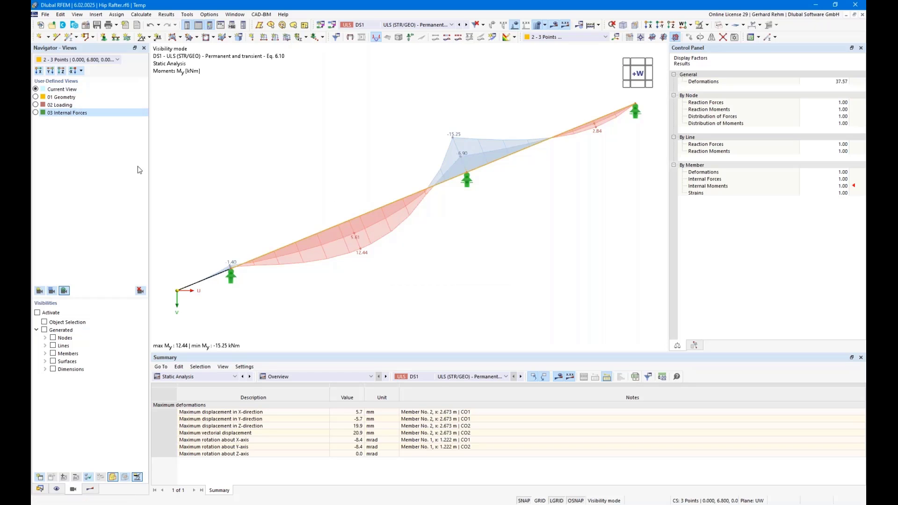
Step: Display the Timber Design check ratios on the rafter and save them as user-defined view "04 Design Ratio"
left_click(89, 489)
left_click(127, 59)
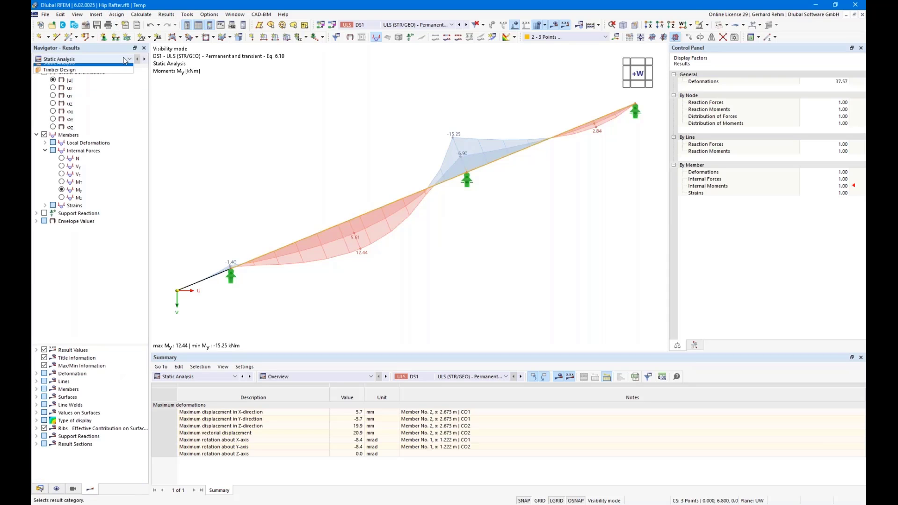
left_click(64, 75)
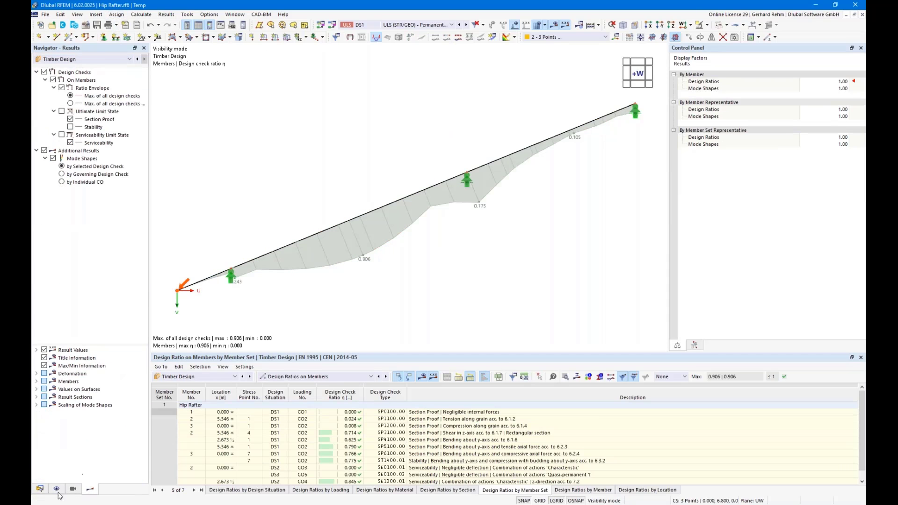
left_click(73, 488)
left_click(40, 291)
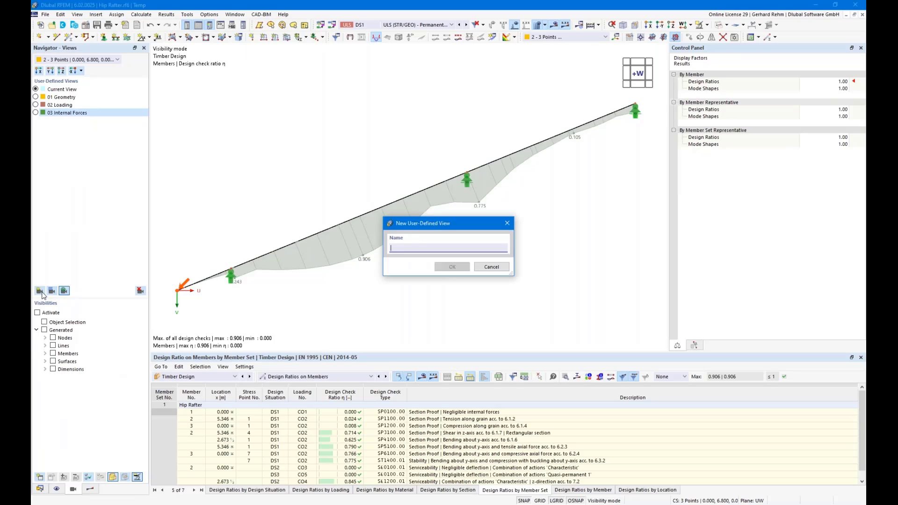
type("04 Design Ratio")
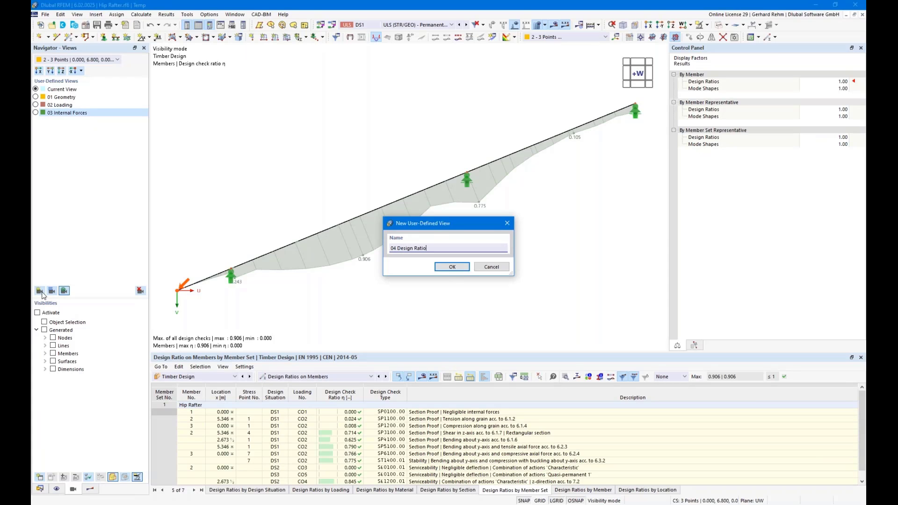
key("Return")
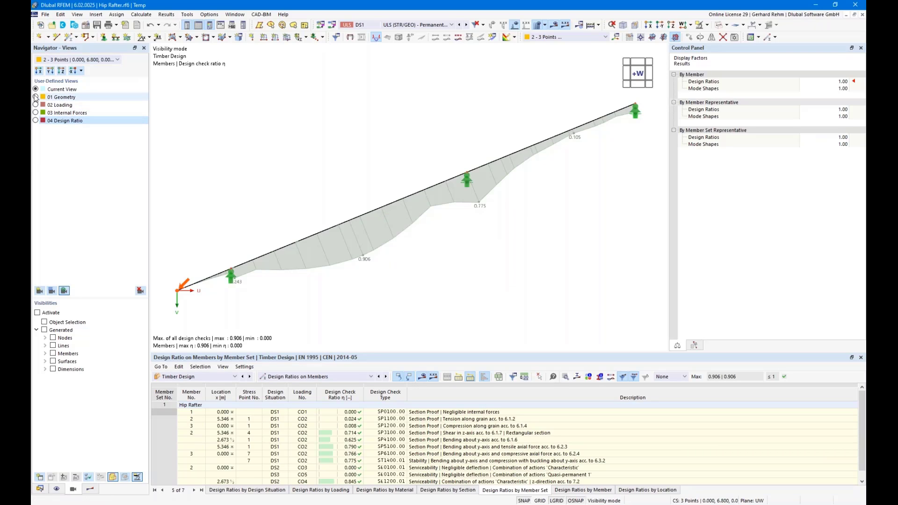
Step: Leave visibility mode to show the whole roof model in 3D with the LC1 self-weight loads displayed
scroll(359, 172, "down", 2)
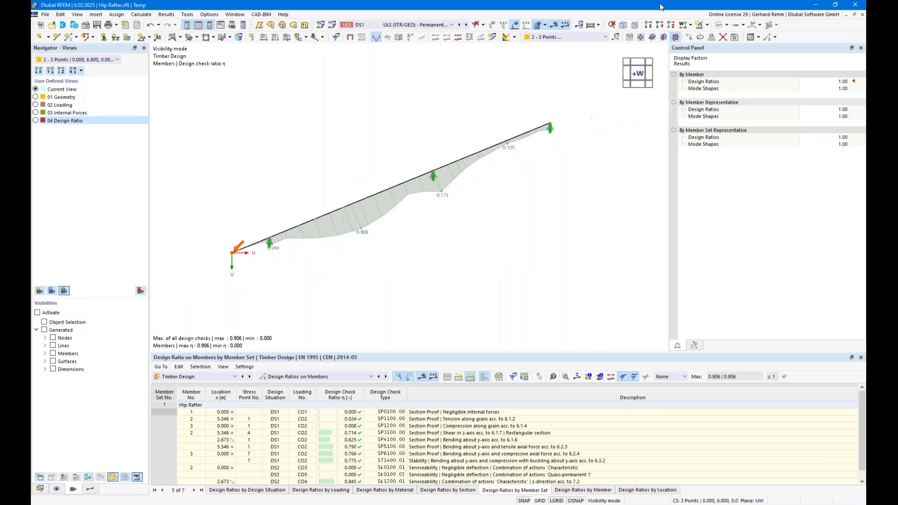
left_click(708, 26)
left_click(741, 83)
middle_click_drag(394, 136, 568, 130, "ctrl")
scroll(561, 122, "down", 2)
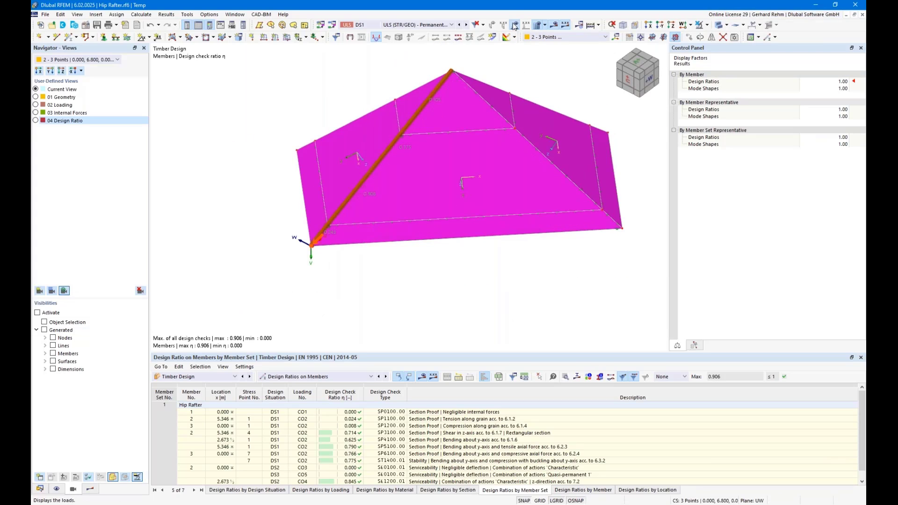
middle_click_drag(439, 292, 425, 259, "ctrl")
right_click(425, 260)
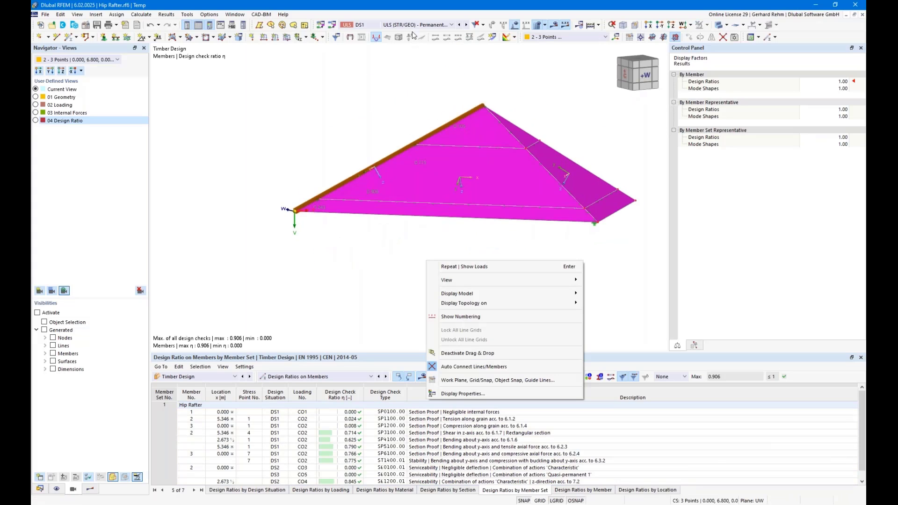
key("Escape")
left_click(389, 35)
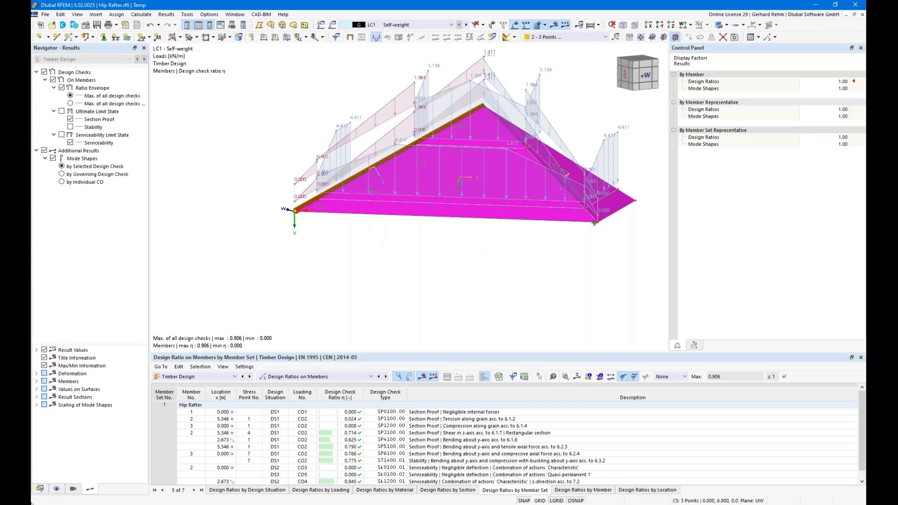
Step: Recall the saved views 01 Geometry, 02 Loading, 03 Internal Forces and 04 Design Ratio one after another to check them
left_click(74, 489)
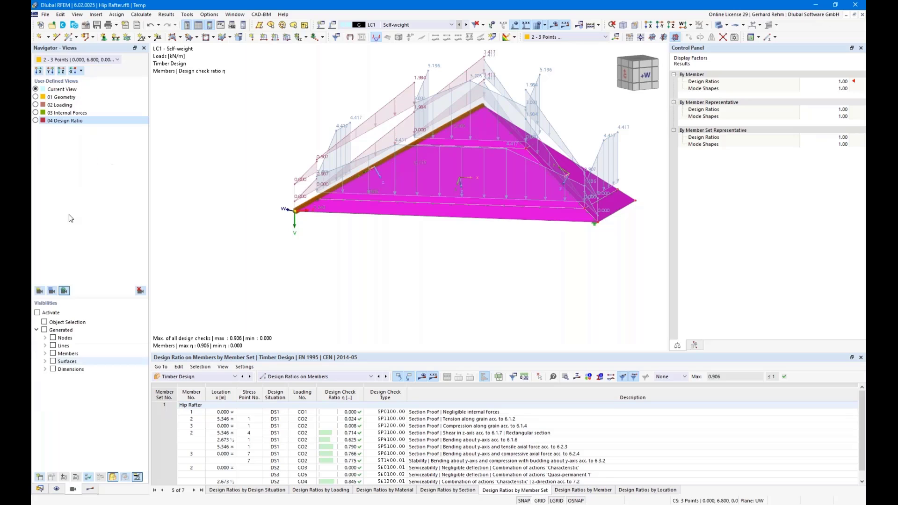
left_click(36, 99)
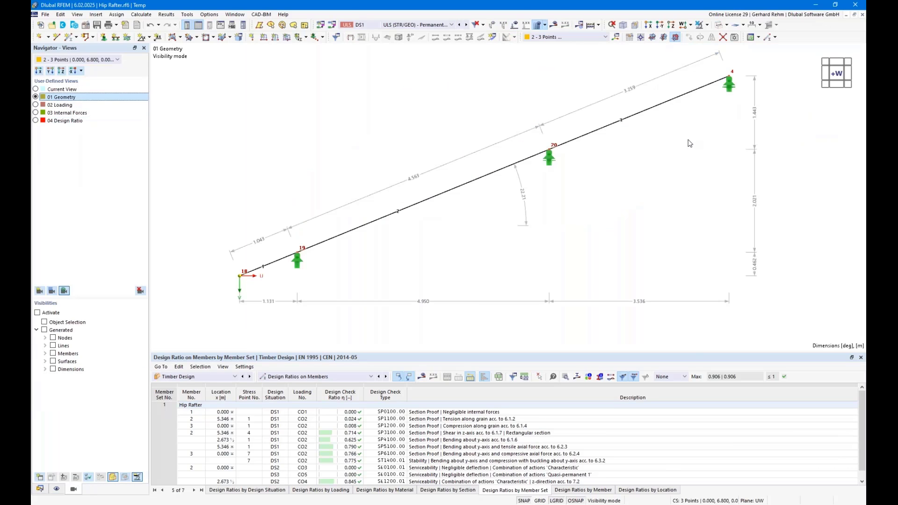
left_click(35, 106)
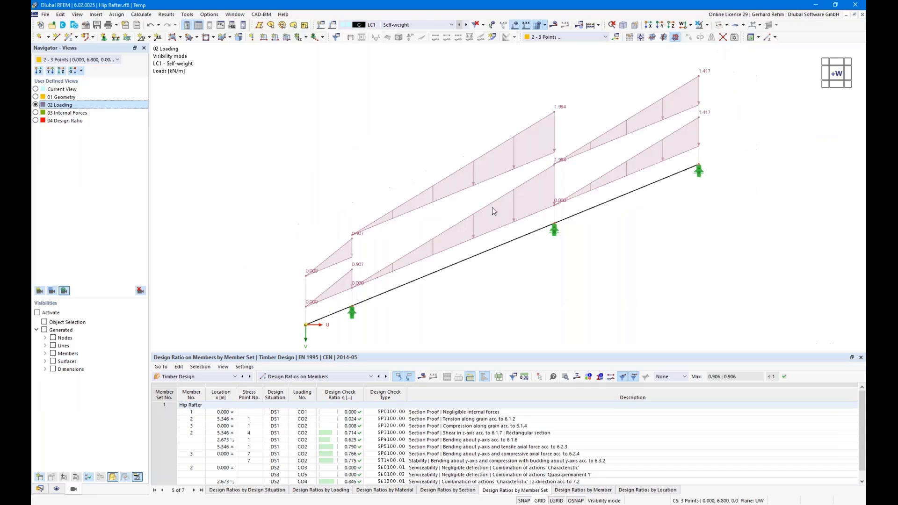
left_click(36, 114)
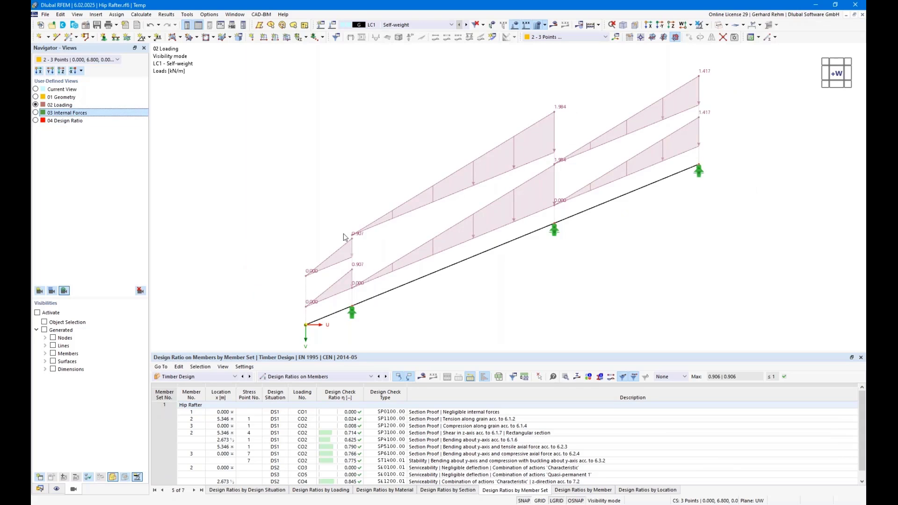
left_click(36, 121)
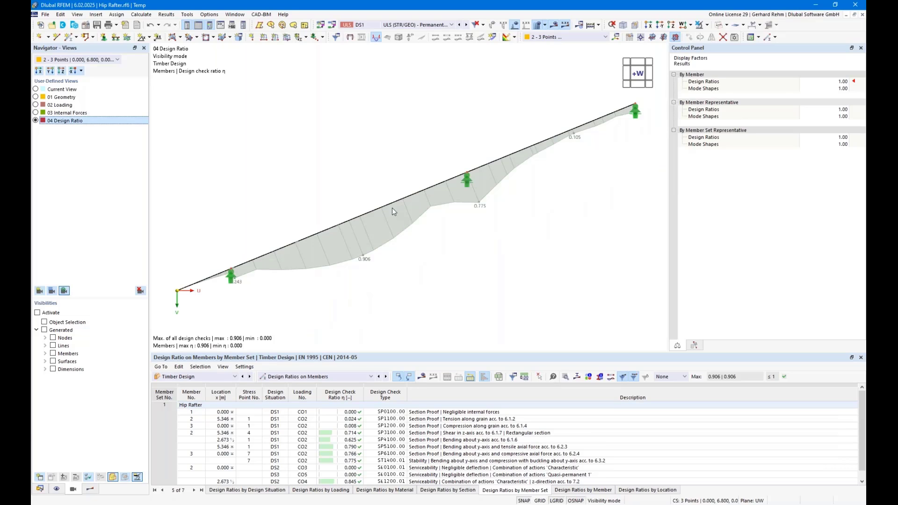
Step: Create a new printout report with the default report items, then save and show it
left_click(38, 489)
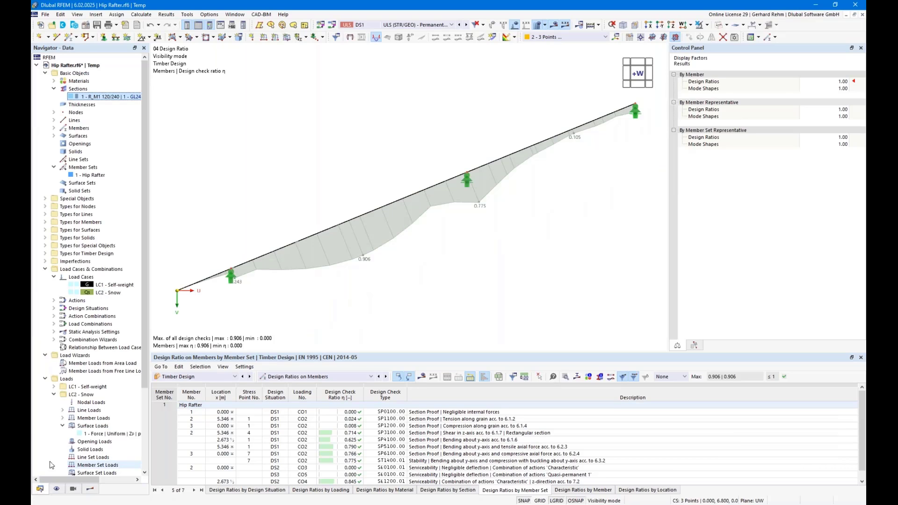
scroll(49, 372, "down", 4)
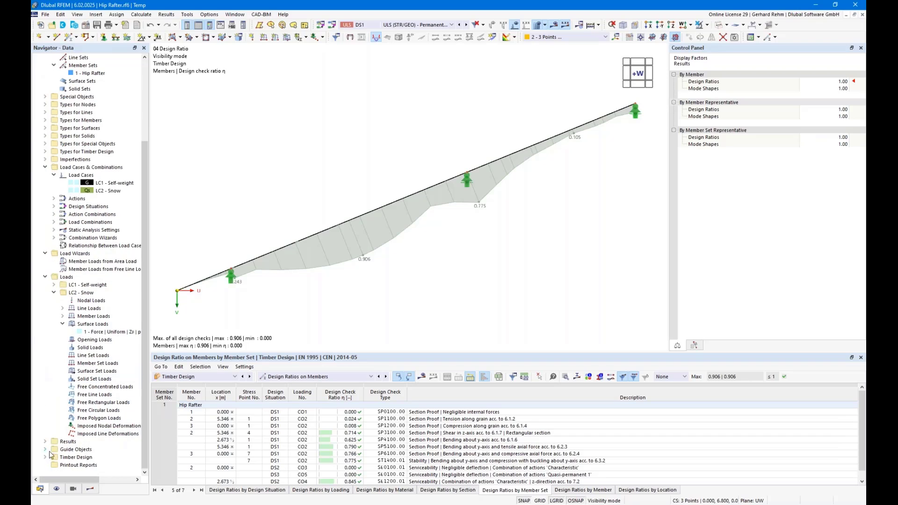
right_click(67, 465)
left_click(88, 473)
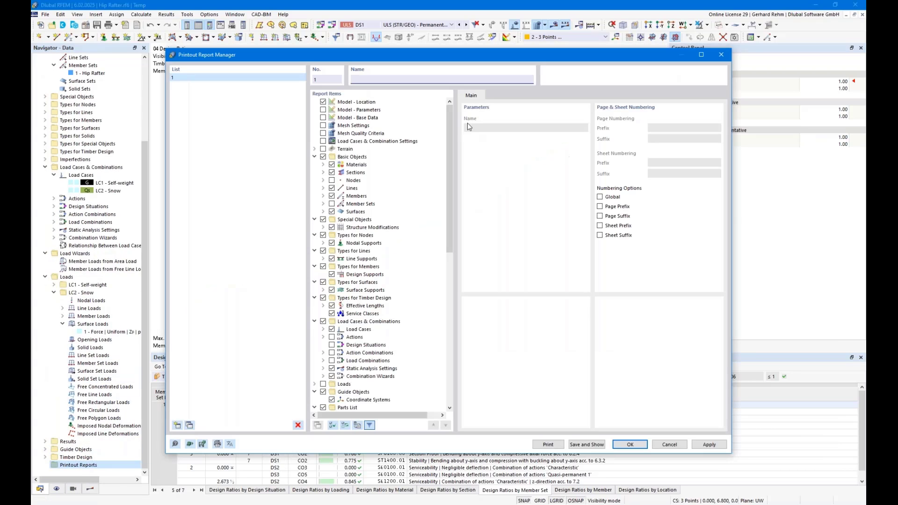
left_click_drag(447, 123, 451, 152)
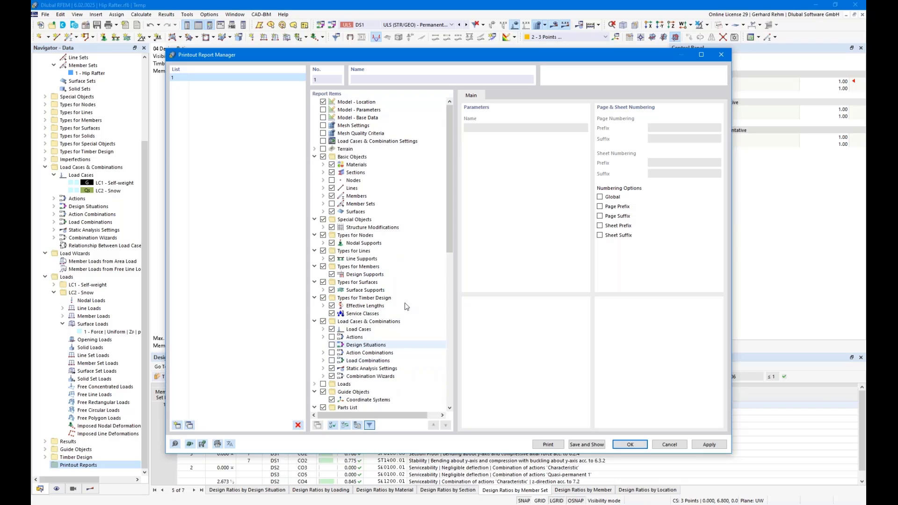
left_click_drag(449, 174, 444, 150)
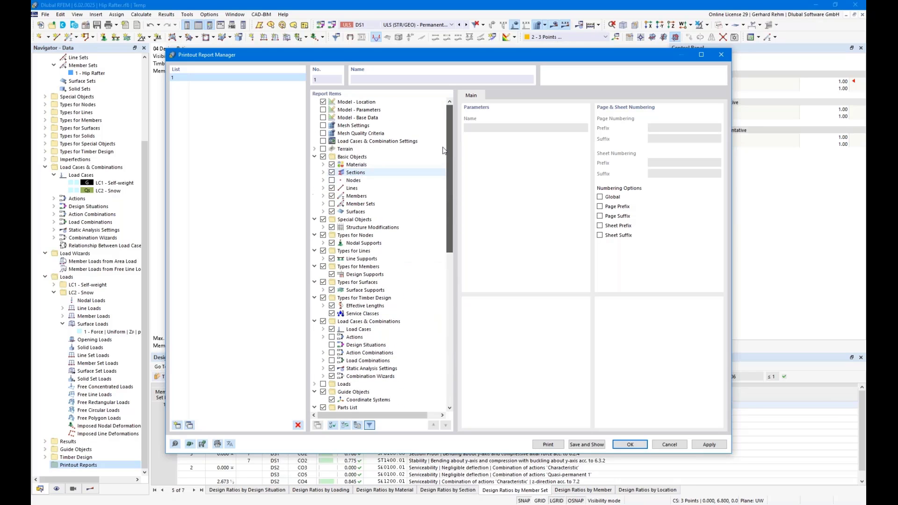
left_click(587, 444)
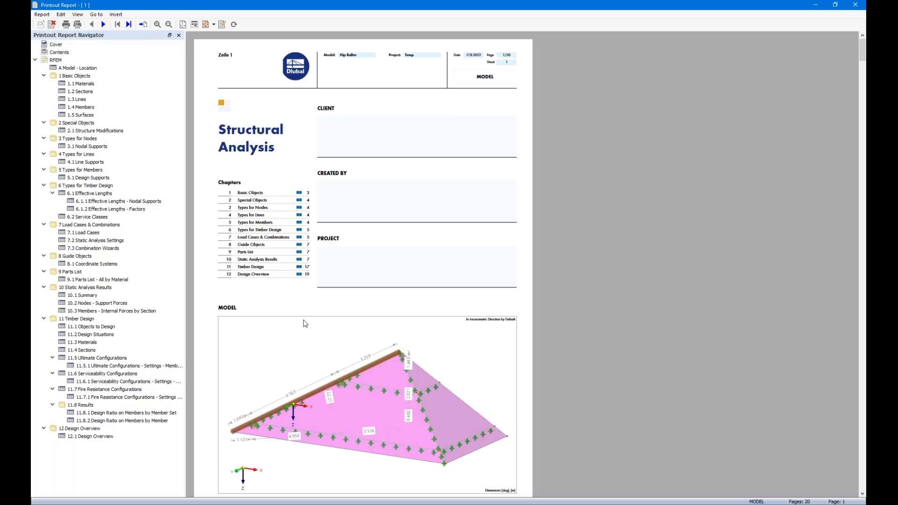
Step: Move the report window aside to reveal the model, maximize it again, and view the model graphic on the first page
double_click(313, 6)
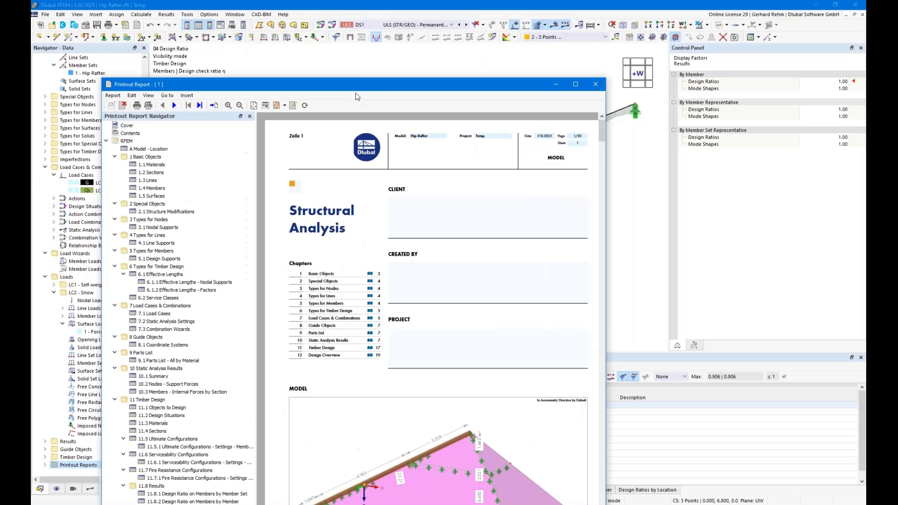
left_click_drag(356, 92, 618, 78)
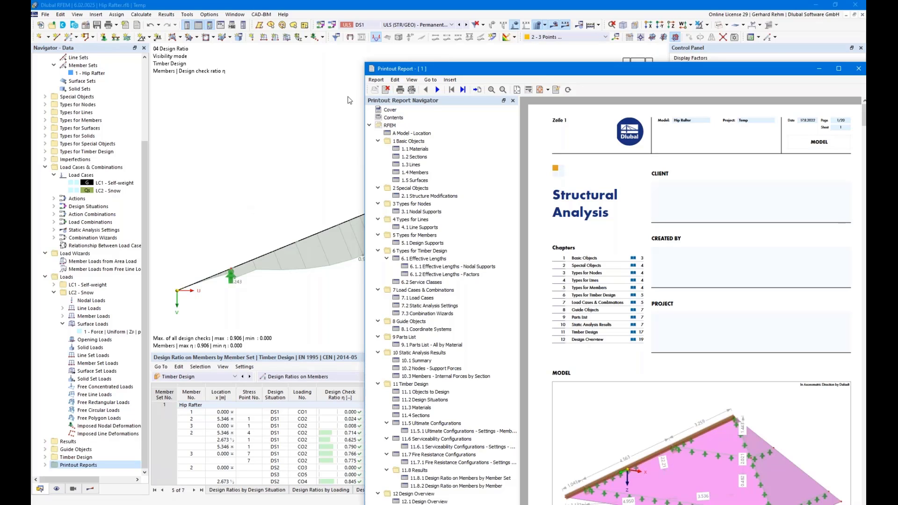
left_click_drag(448, 73, 371, 1)
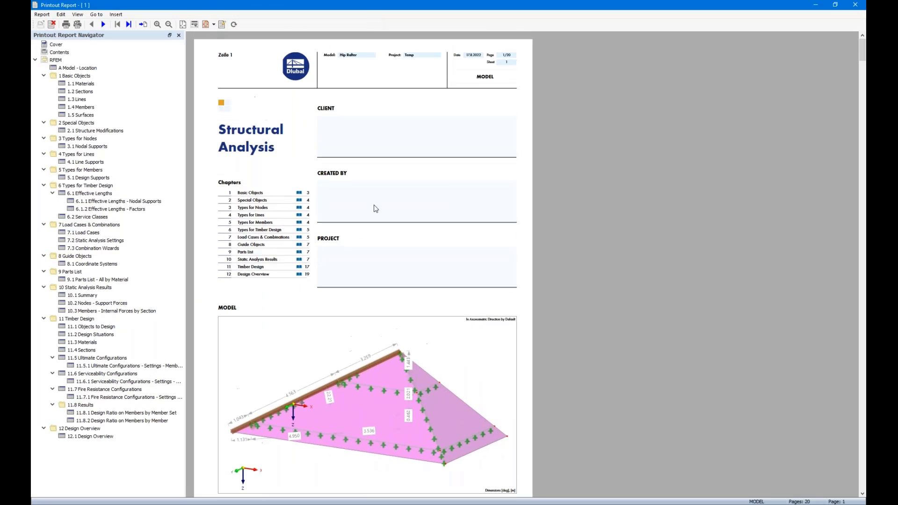
scroll(378, 320, "down", 3)
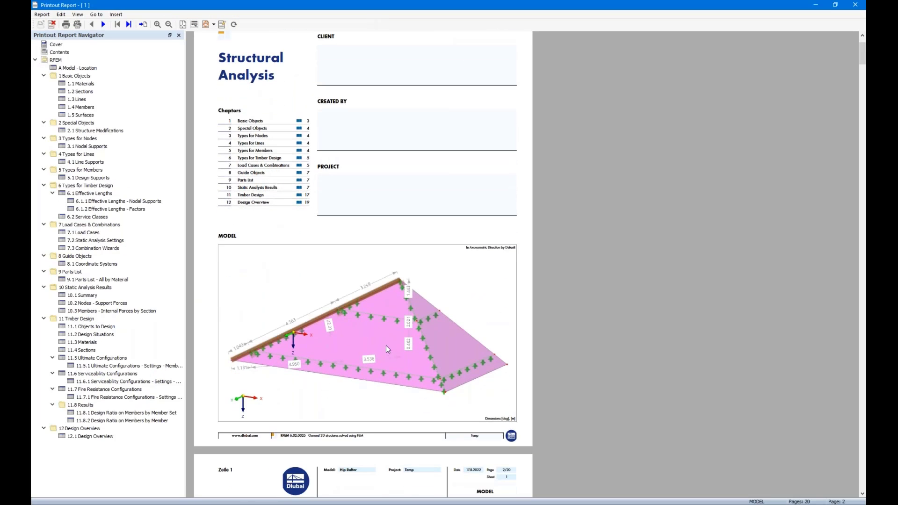
Step: Edit the model picture on the first report page, ignoring all assertion messages, by rotating the roof and shrinking the print frame around it
scroll(385, 345, "down", 2)
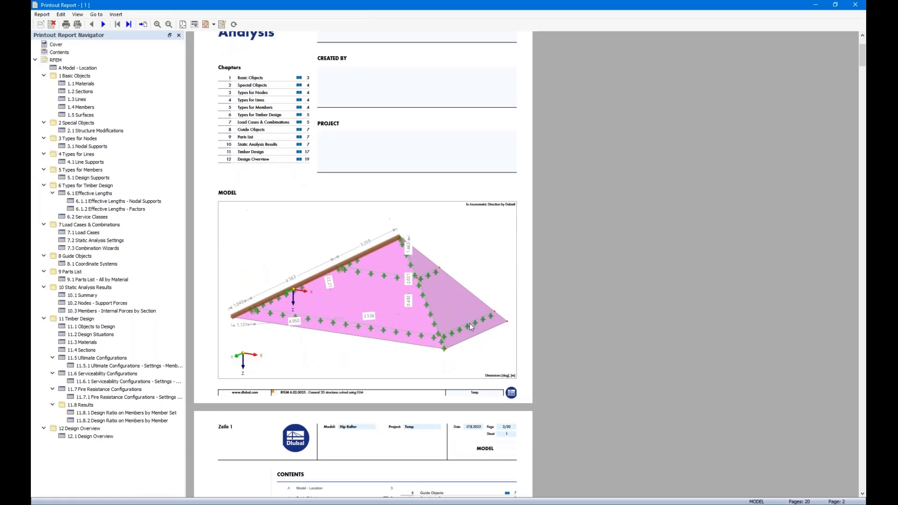
right_click(357, 281)
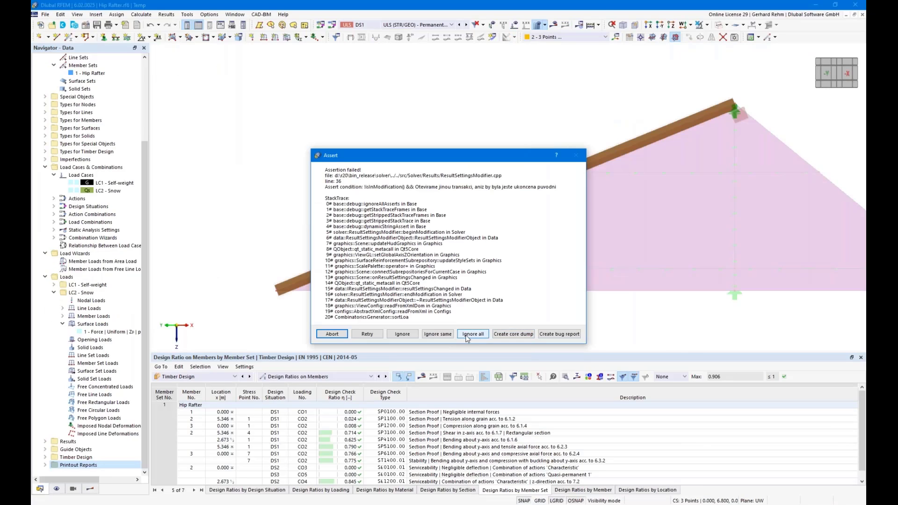
left_click(466, 335)
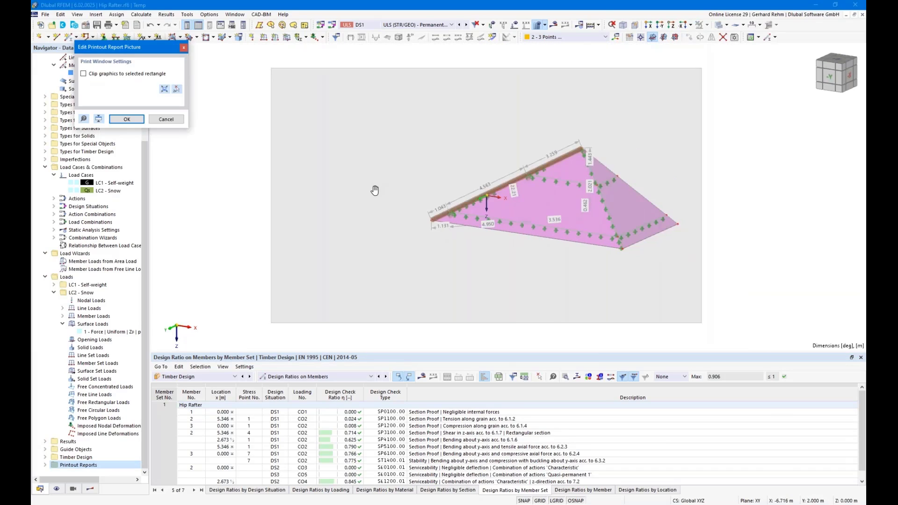
scroll(375, 190, "down", 1)
middle_click_drag(375, 190, 306, 205, "ctrl")
left_click_drag(300, 209, 457, 237)
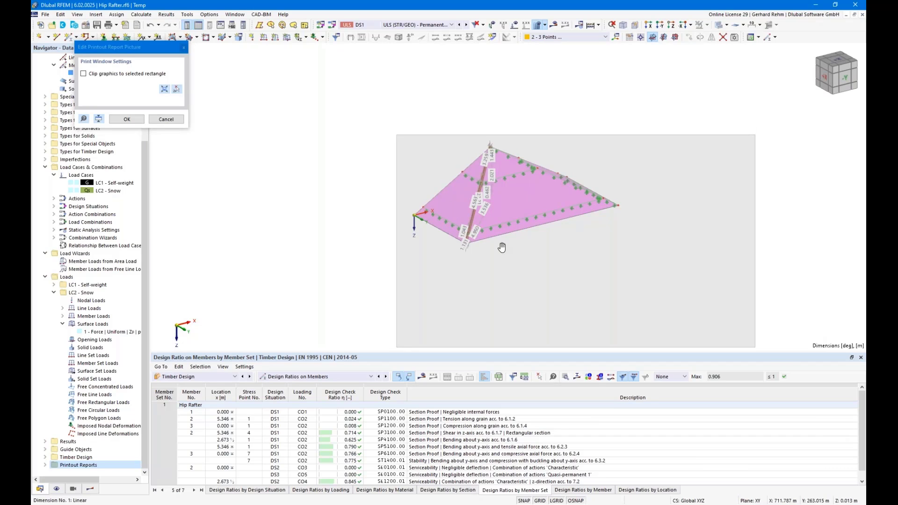
left_click_drag(756, 347, 634, 260)
Step: Hide the dimensions in the model picture and apply the picture changes to the report
left_click(56, 489)
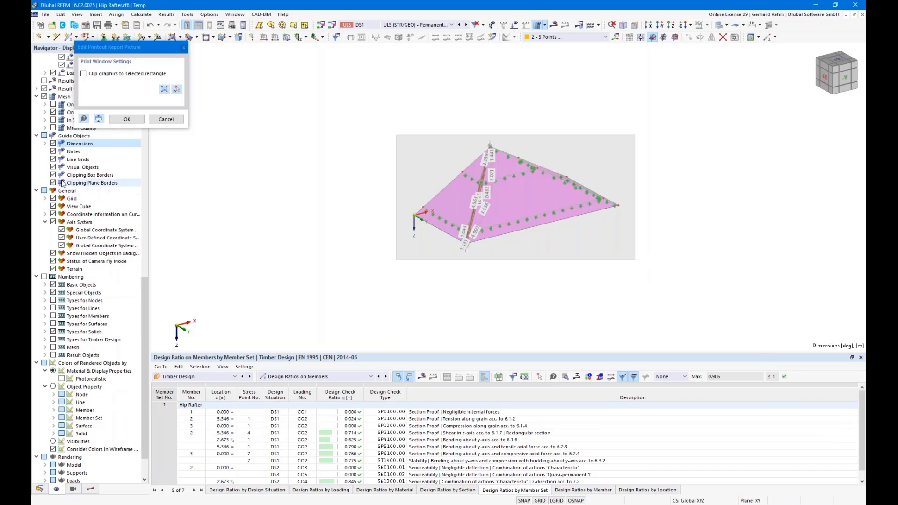
left_click(53, 143)
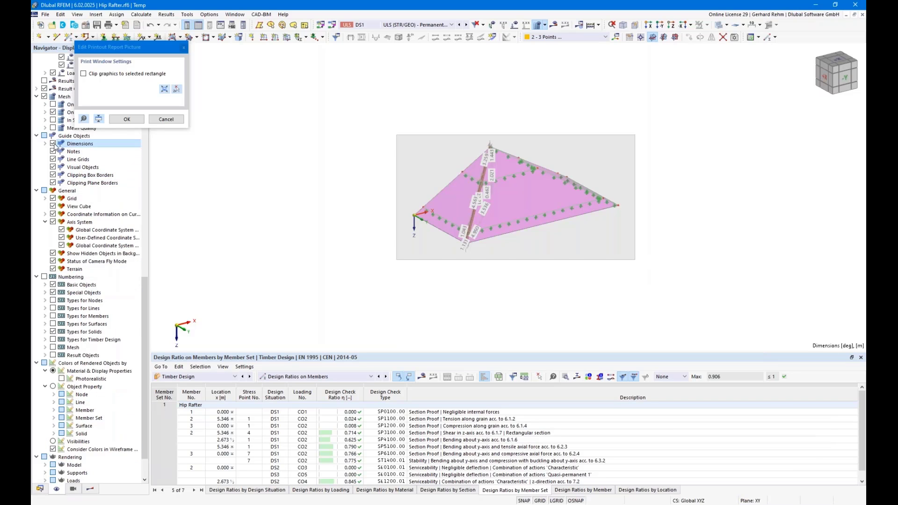
left_click(125, 119)
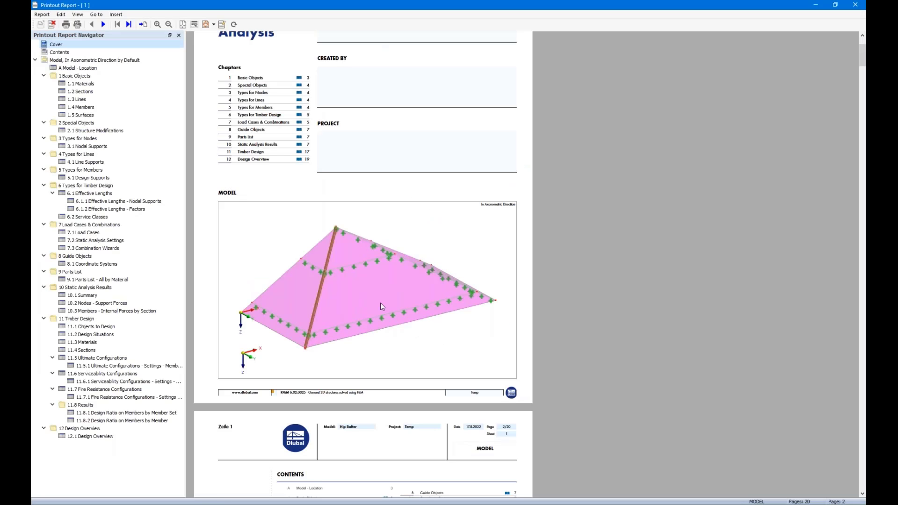
Step: Look through the report's cover, contents and basic objects pages, and place the report and Hip Rafter model windows side by side with the report wider
scroll(380, 299, "down", 5)
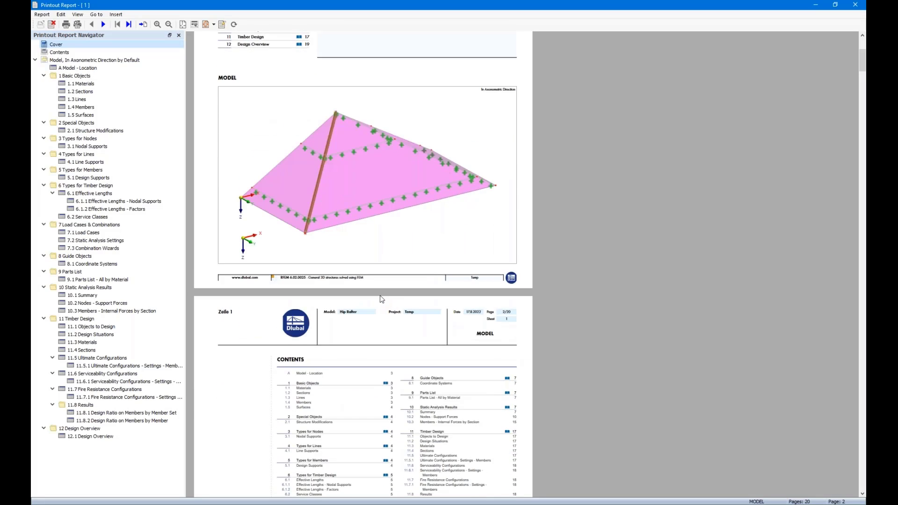
scroll(380, 299, "down", 2)
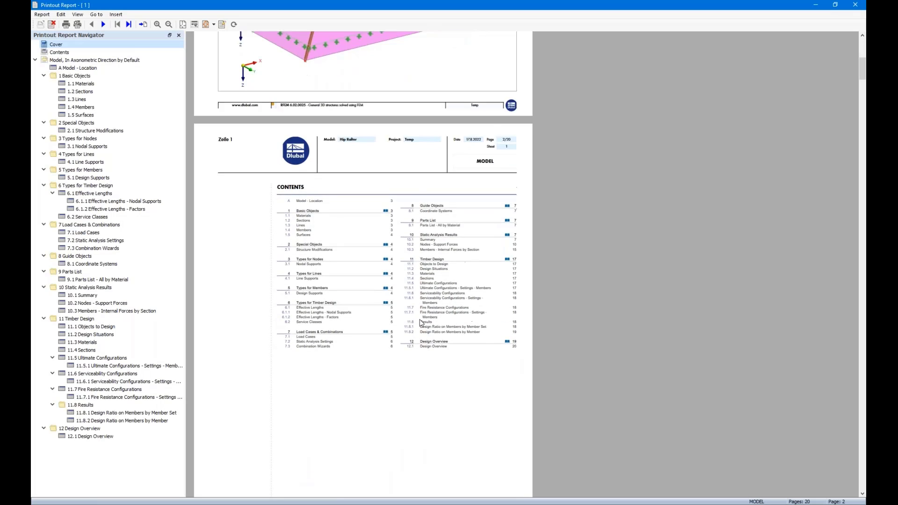
scroll(421, 320, "down", 5)
scroll(416, 313, "down", 6)
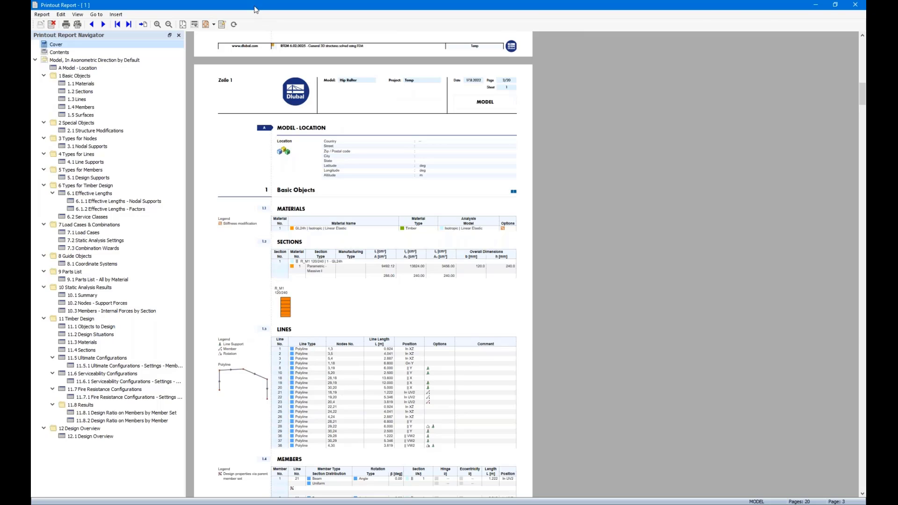
key("super+Left")
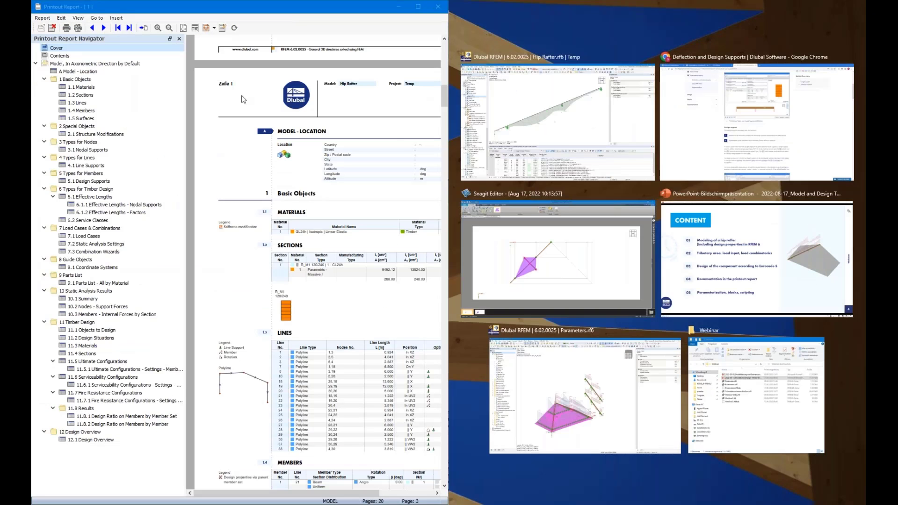
left_click(551, 138)
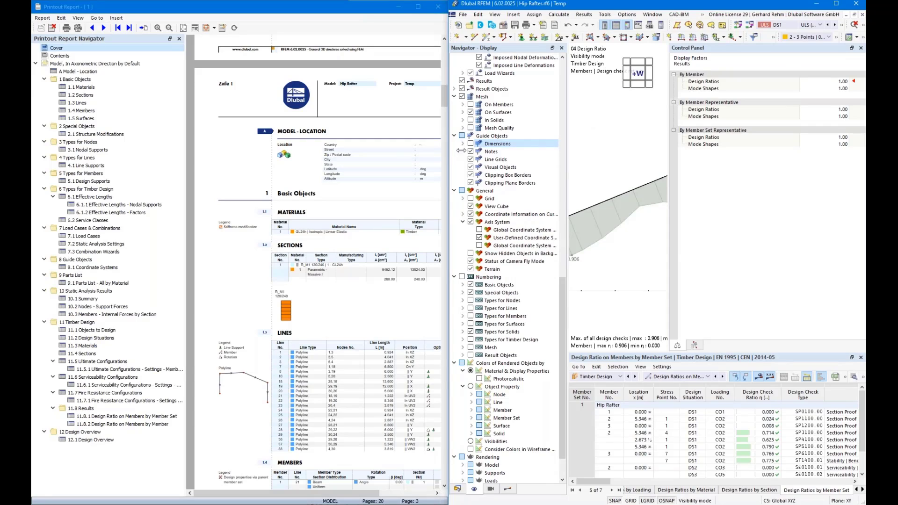
left_click_drag(460, 150, 562, 159)
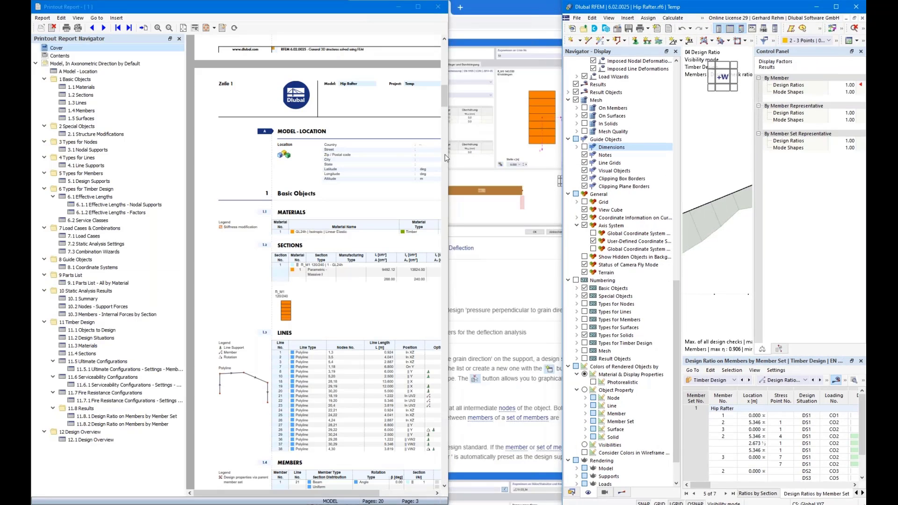
left_click_drag(449, 155, 561, 157)
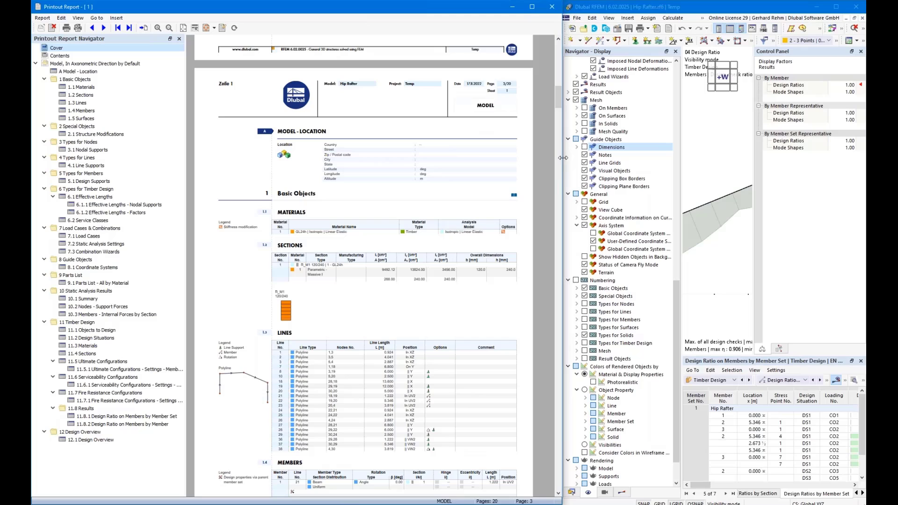
Step: Open the Printout Report Manager beside the report, exclude Model - Location and review the sub-items available under Materials
left_click(224, 28)
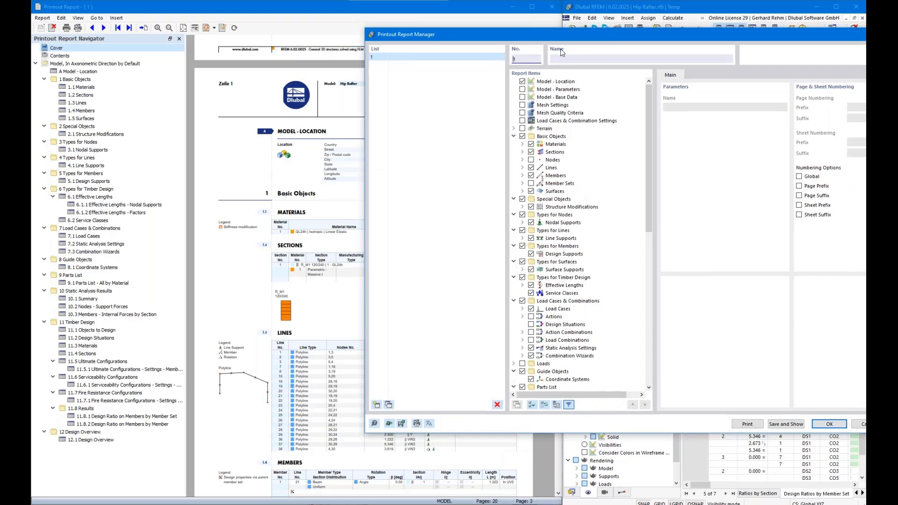
left_click_drag(528, 31, 701, 72)
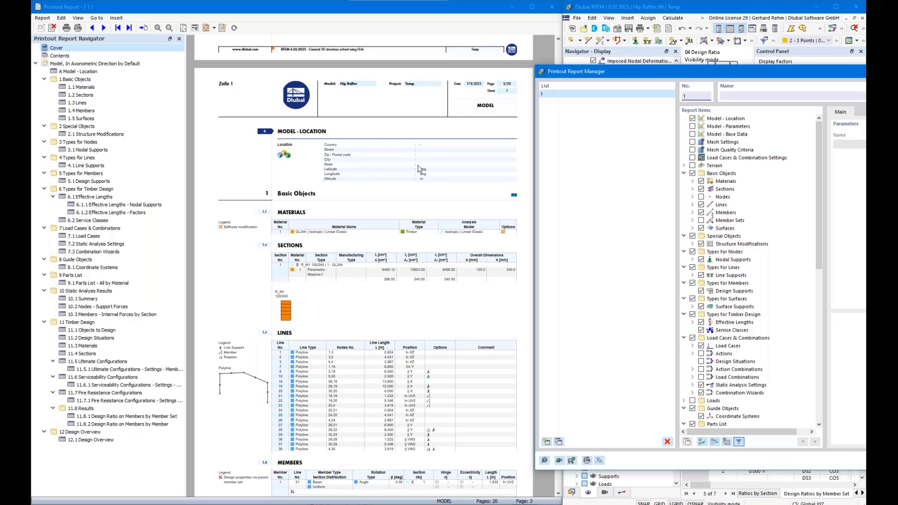
left_click(692, 119)
left_click(692, 182)
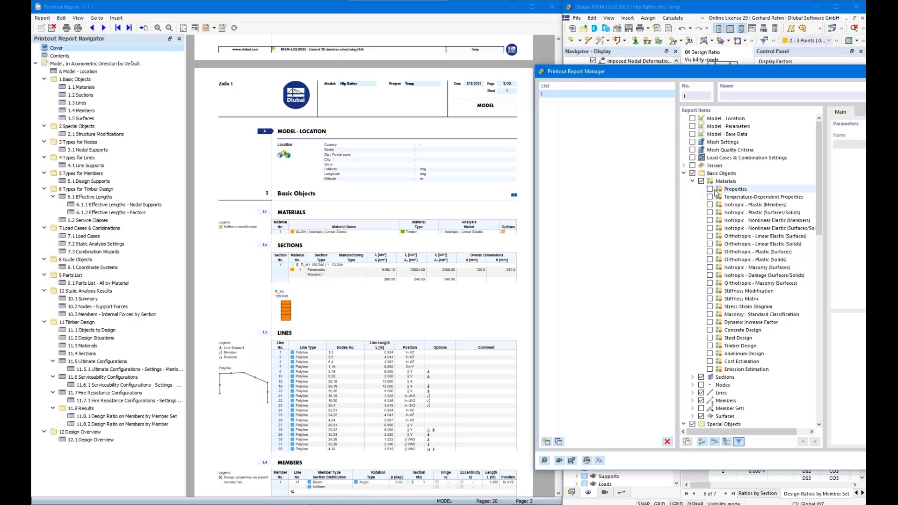
left_click(692, 182)
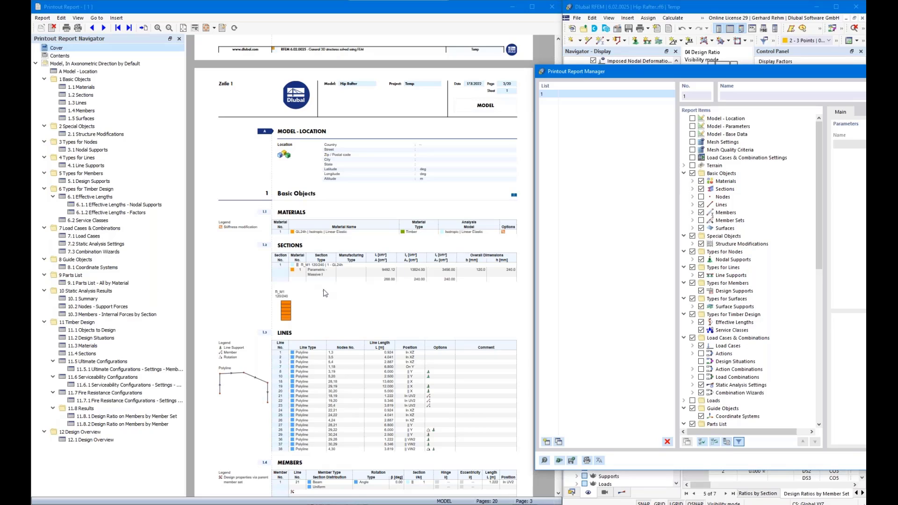
Step: Exclude Lines, Members and Surfaces under Basic Objects, plus the Special Objects chapter, from the report while comparing with the preview
scroll(322, 286, "down", 2)
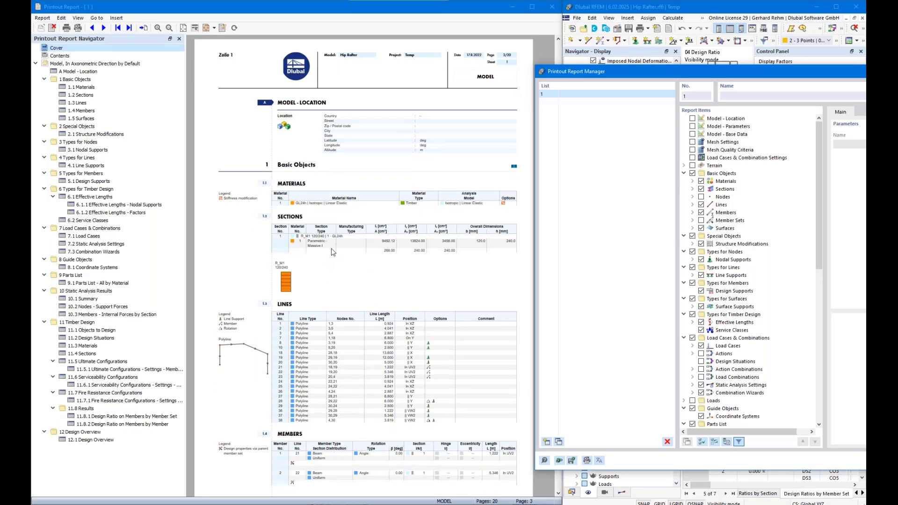
scroll(333, 251, "down", 2)
scroll(331, 214, "down", 6)
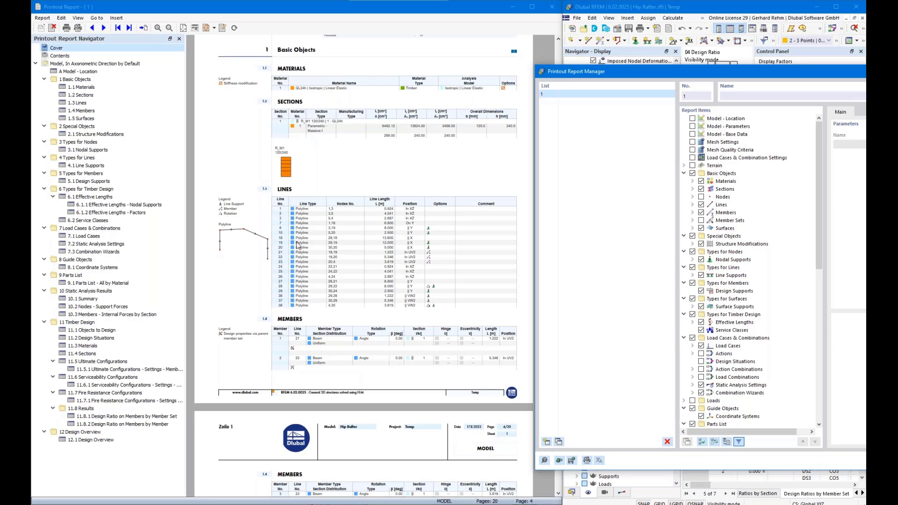
left_click(702, 206)
scroll(360, 229, "down", 3)
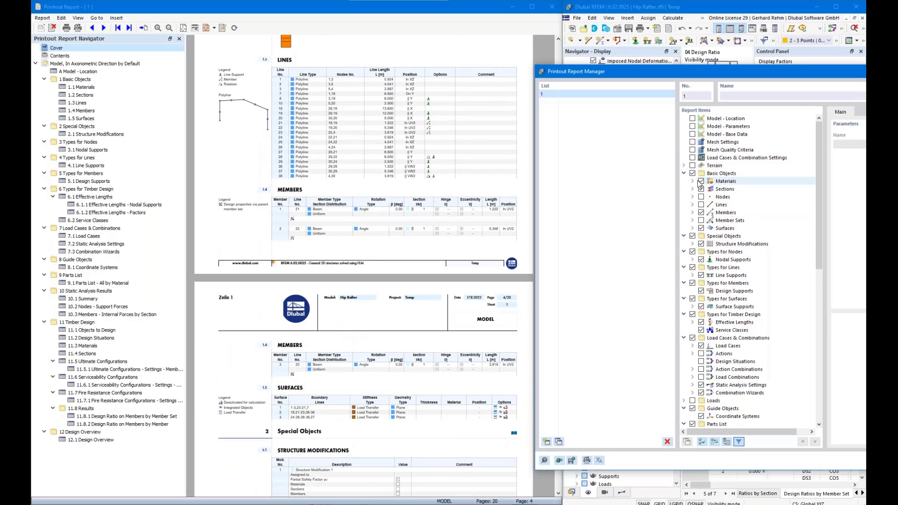
left_click(701, 213)
scroll(355, 272, "down", 3)
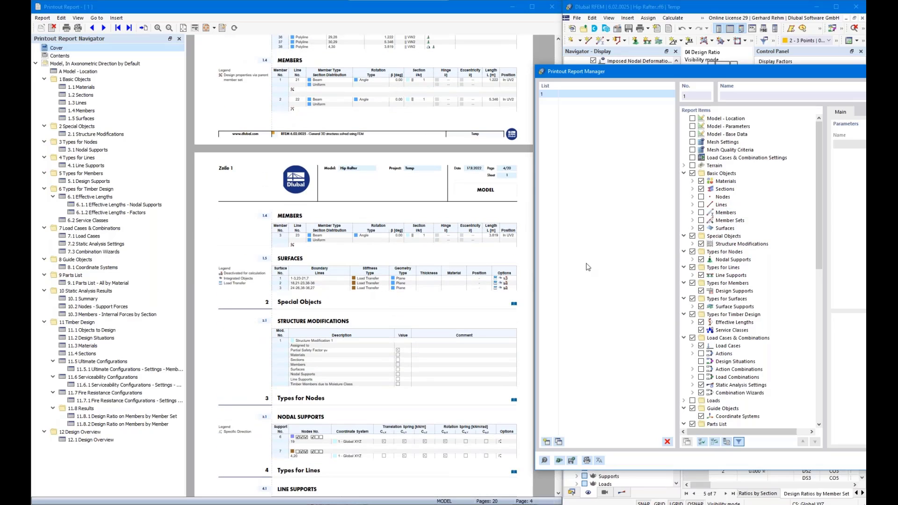
left_click(701, 228)
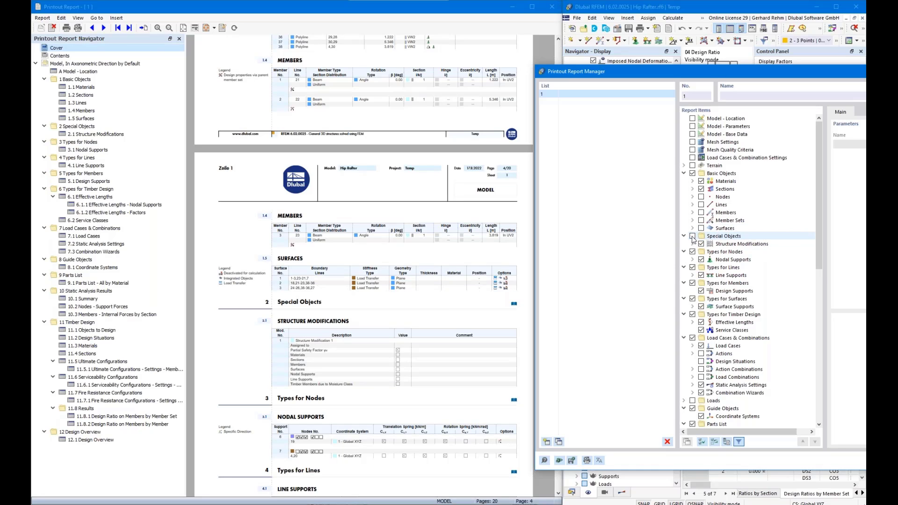
Step: Review the Nodal Supports sub-items and exclude Types for Lines, Types for Members and Types for Surfaces from the report
scroll(325, 238, "down", 4)
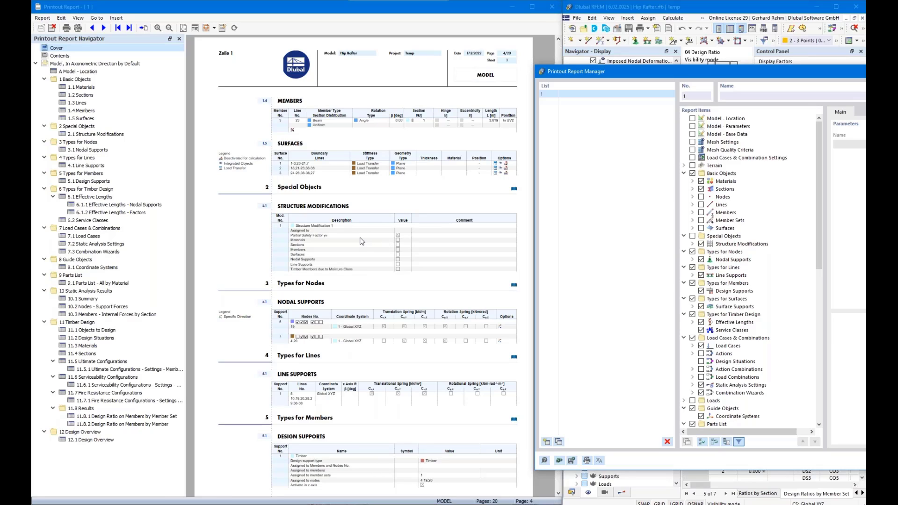
left_click(692, 260)
scroll(701, 290, "down", 2)
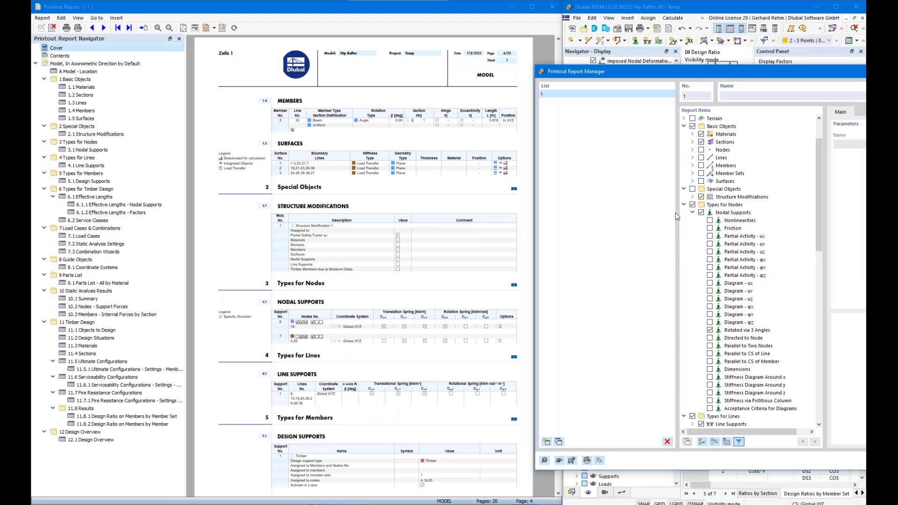
left_click(692, 213)
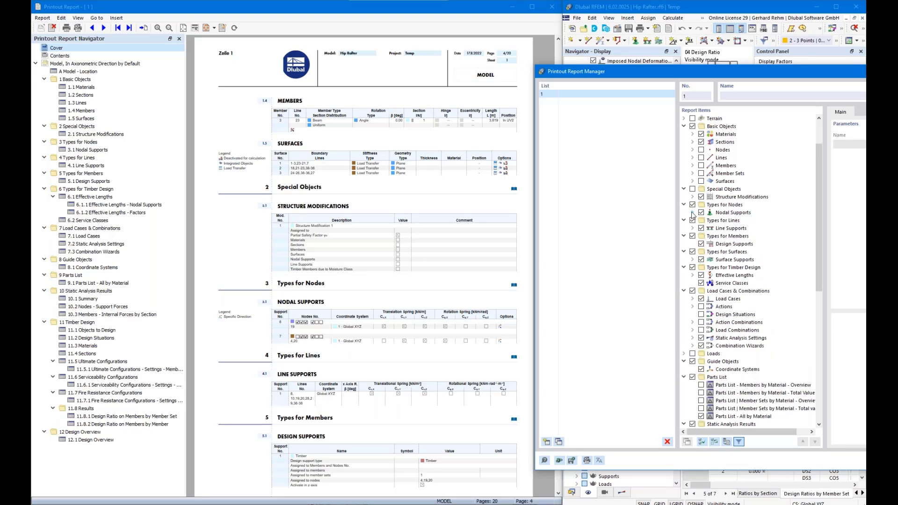
scroll(335, 356, "down", 3)
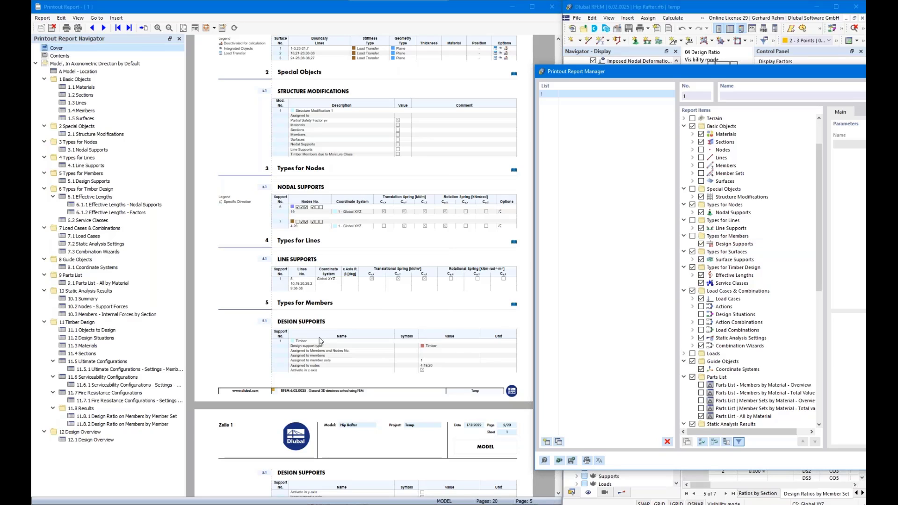
scroll(319, 338, "down", 6)
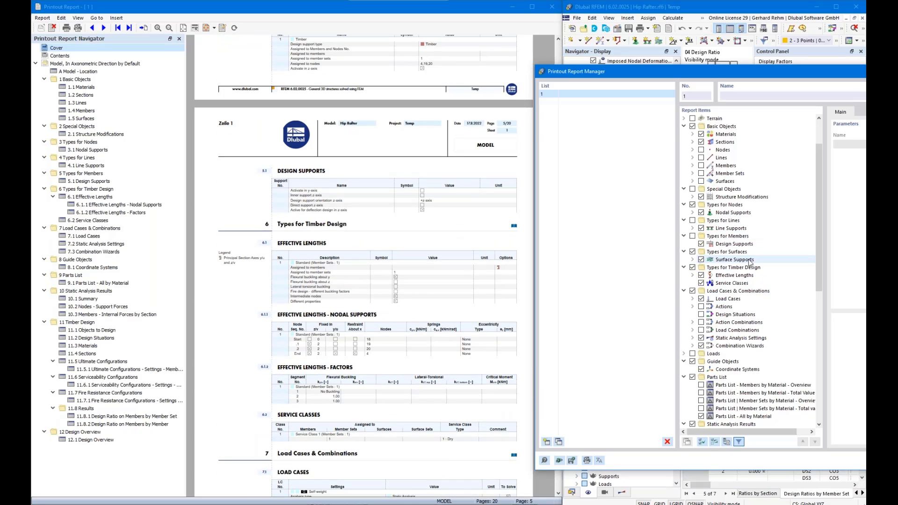
left_click(692, 251)
left_click(701, 259)
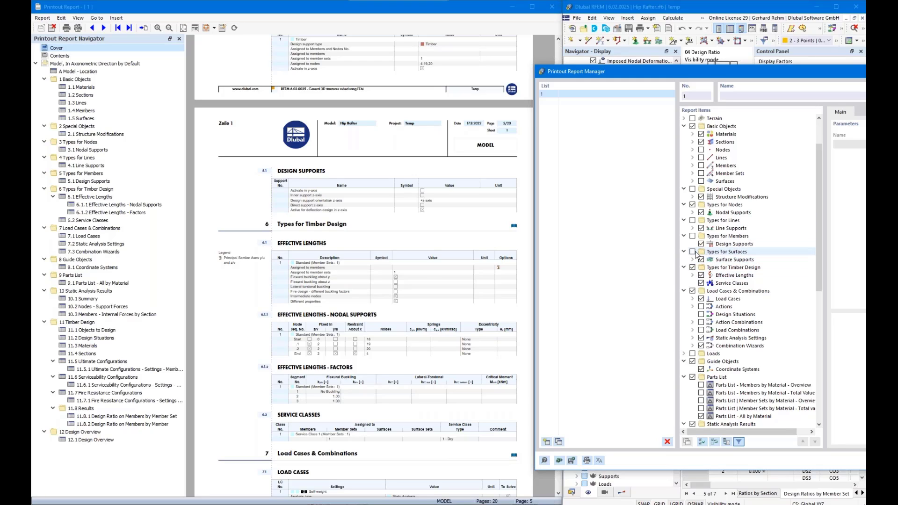
Step: Set the Load Cases report item to a reduced description, shifting the report manager to reach its options
scroll(706, 290, "down", 2)
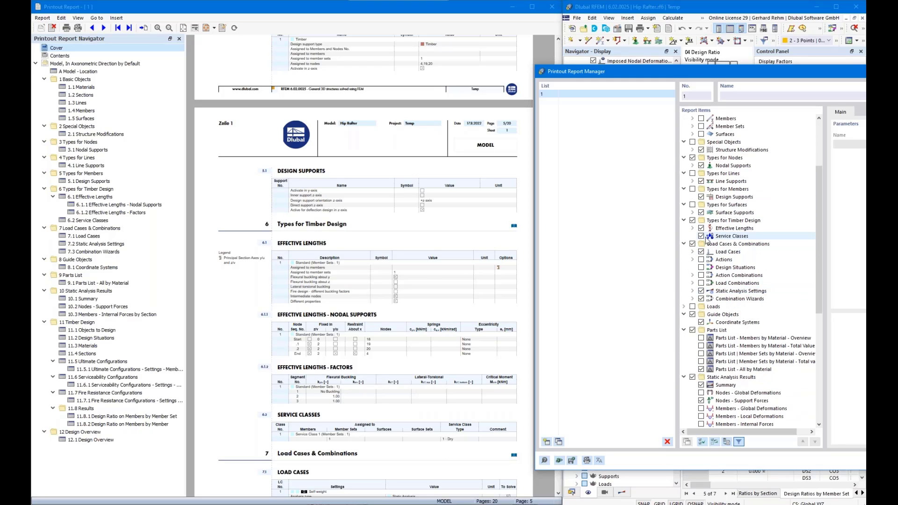
scroll(334, 314, "down", 2)
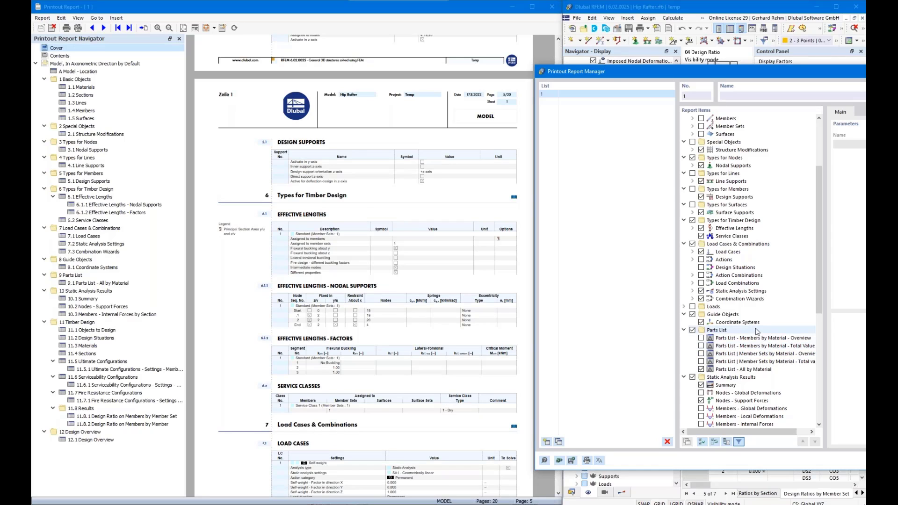
left_click(697, 255)
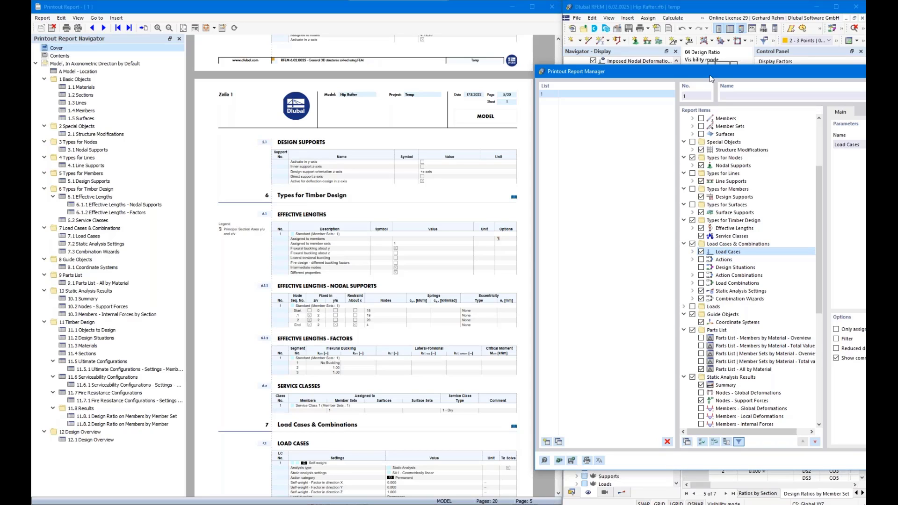
left_click_drag(709, 78, 622, 68)
Step: Include Design Situations in the report with a reduced description
scroll(305, 335, "down", 5)
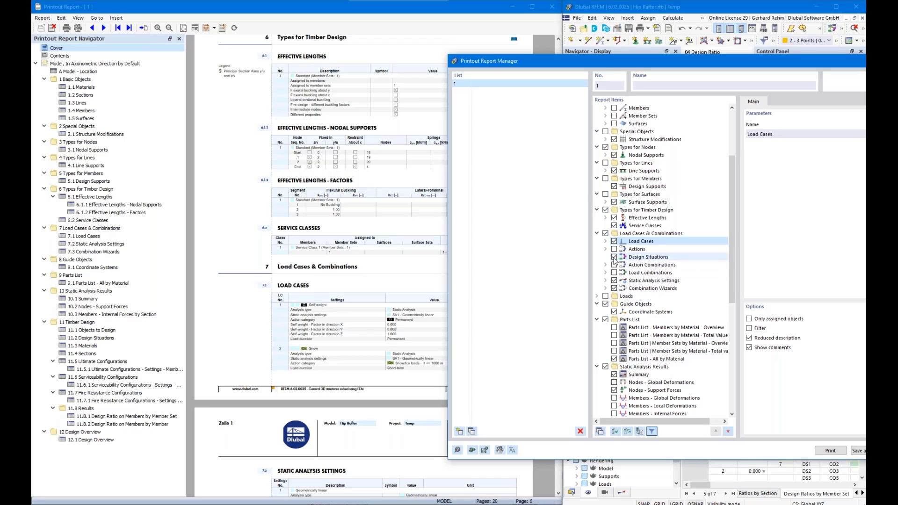
left_click(634, 258)
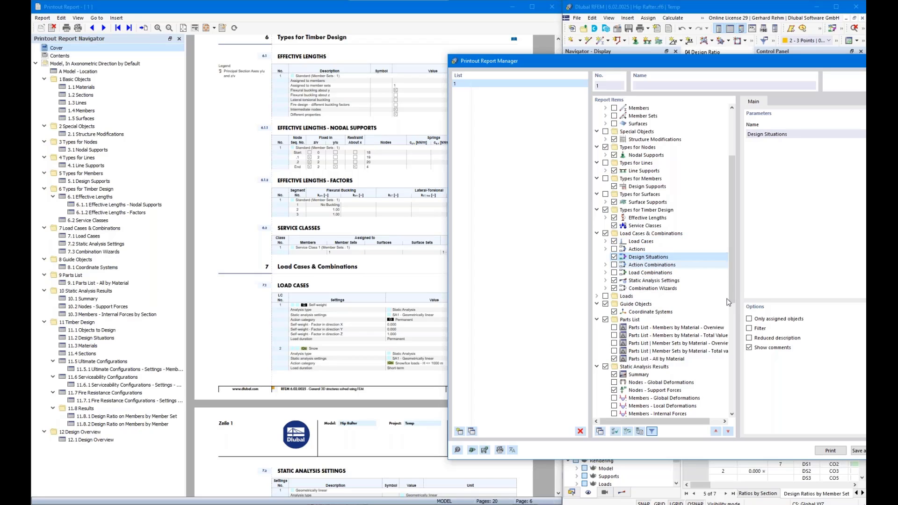
left_click(751, 339)
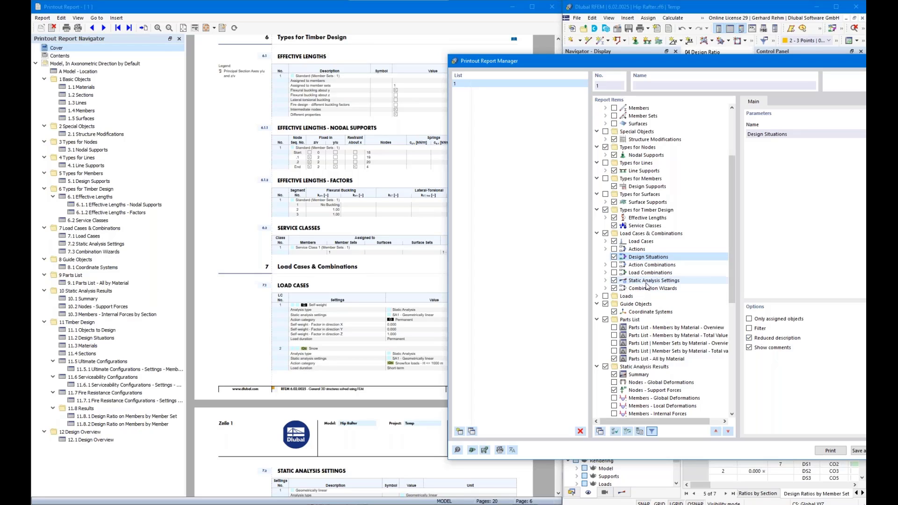
Step: Include Load Combinations in the report with a reduced description, checking the load case pages in the preview
left_click(614, 274)
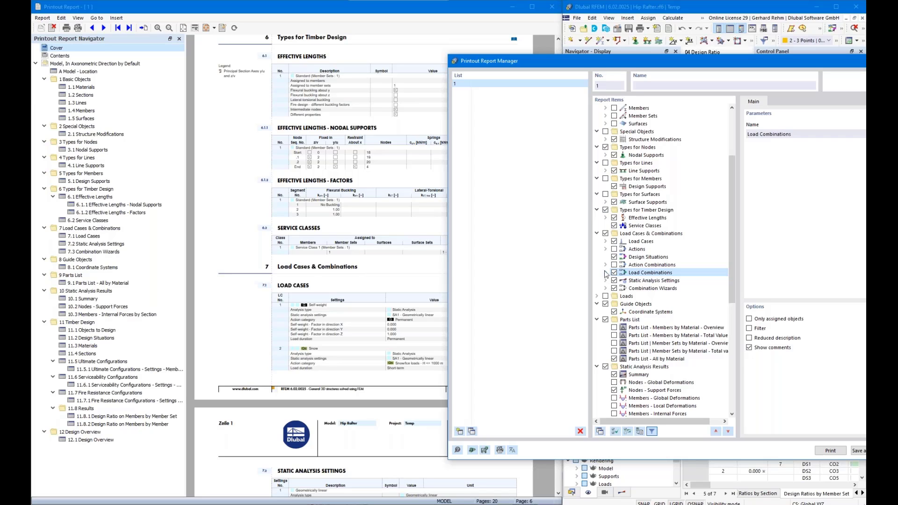
scroll(365, 309, "down", 5)
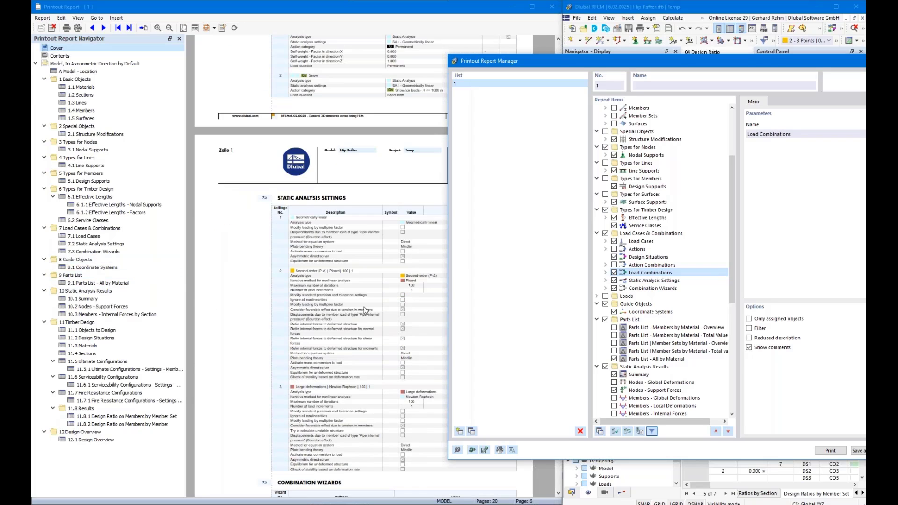
scroll(355, 312, "down", 5)
scroll(344, 327, "up", 4)
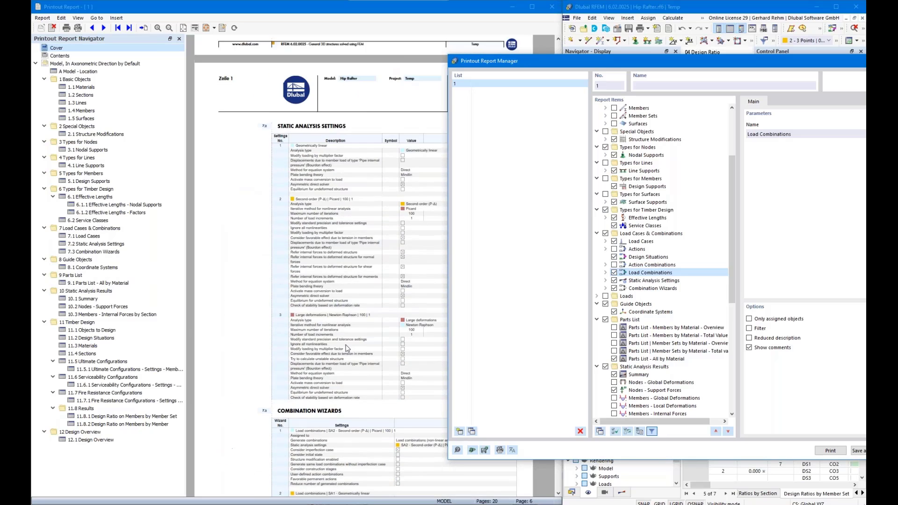
scroll(347, 349, "up", 5)
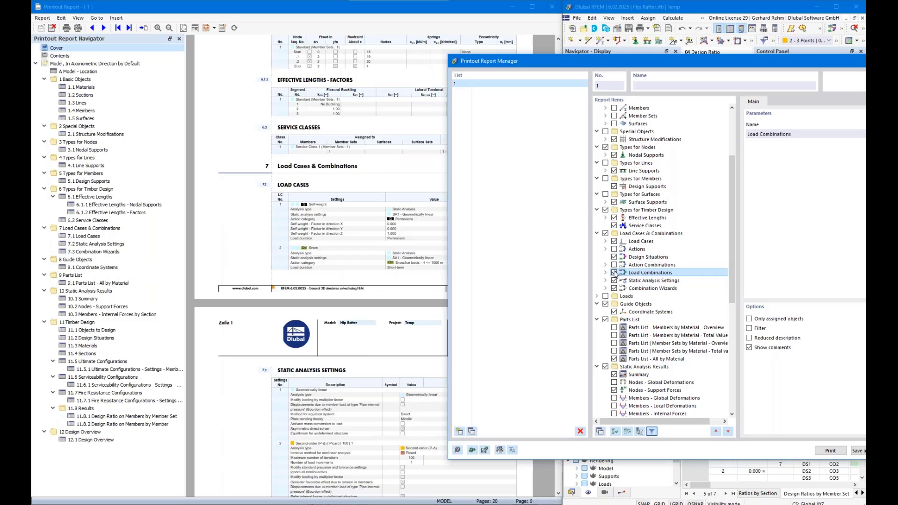
left_click(614, 272)
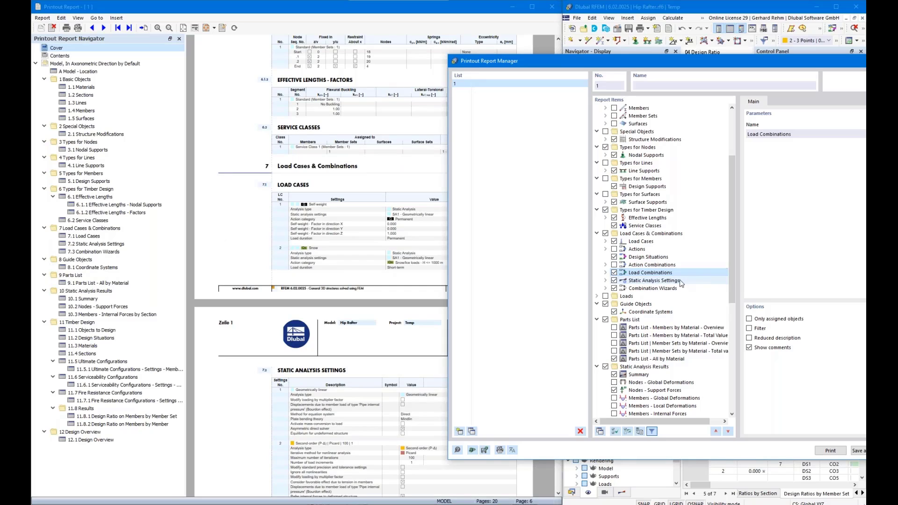
left_click(748, 338)
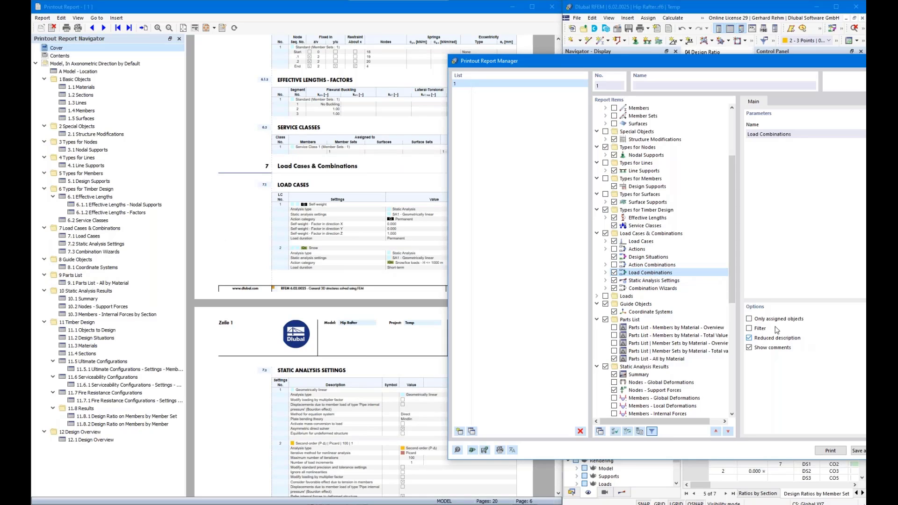
Step: Review the analysis settings and wizard tables in the preview and exclude Static Analysis Settings and Combination Wizards from the report
scroll(327, 297, "down", 4)
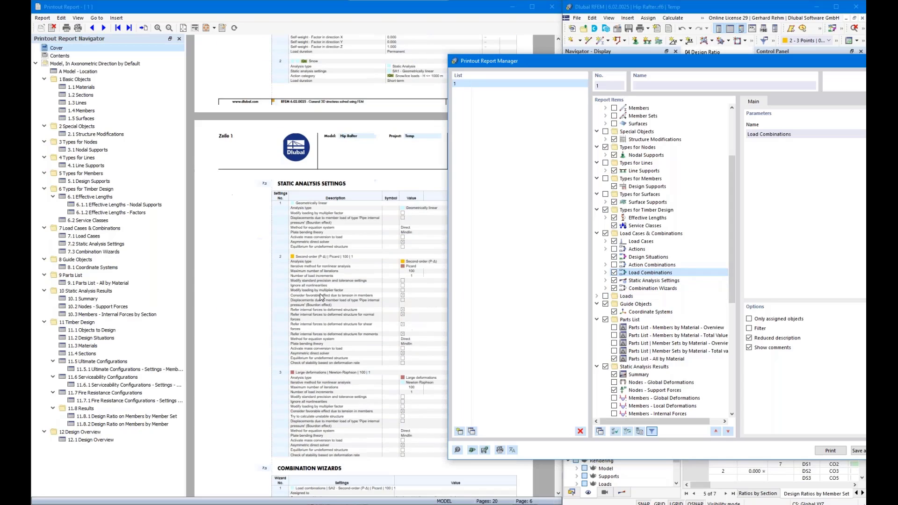
scroll(321, 297, "down", 1)
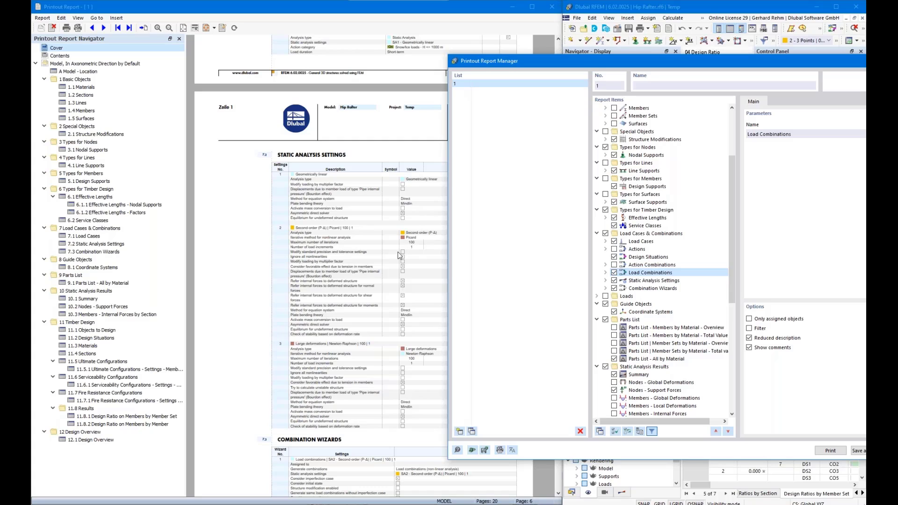
scroll(399, 255, "down", 4)
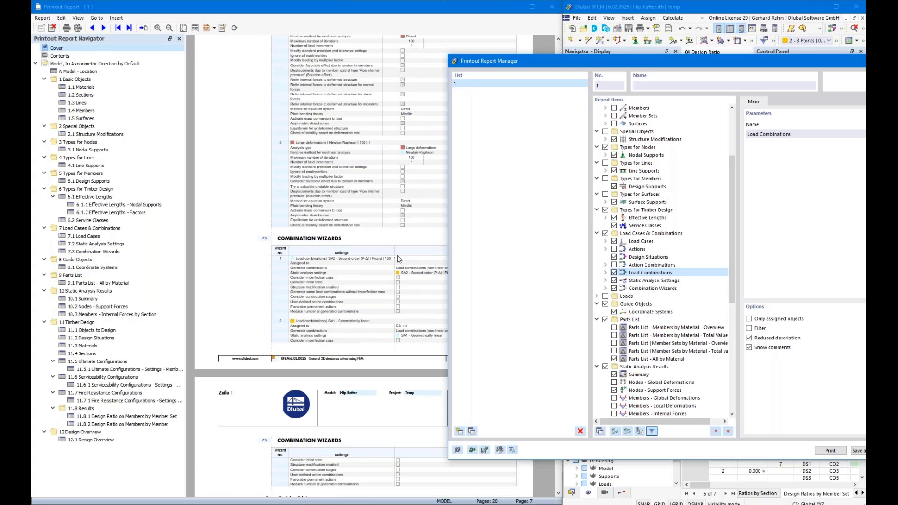
scroll(399, 258, "down", 2)
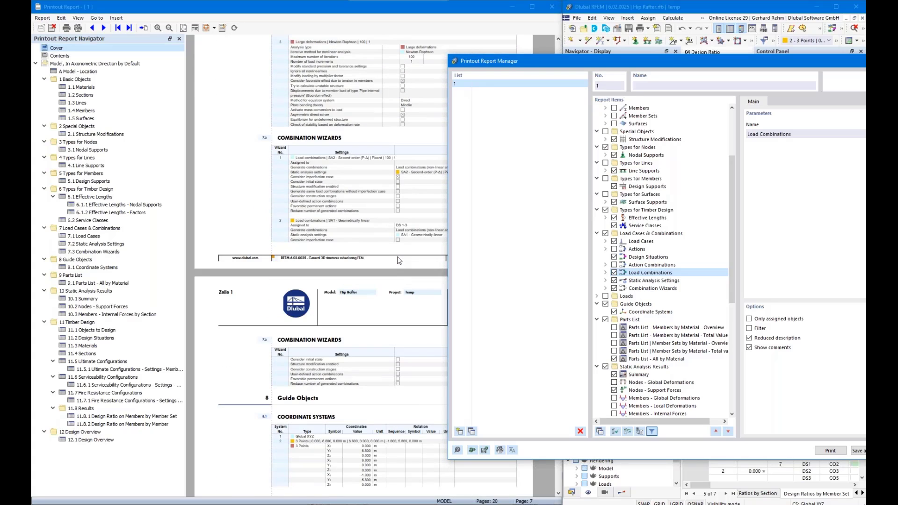
left_click(614, 281)
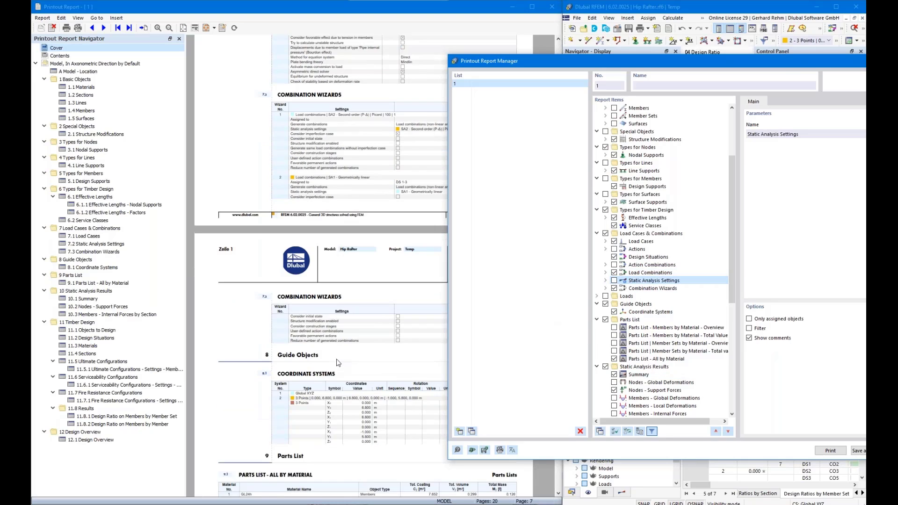
left_click(614, 289)
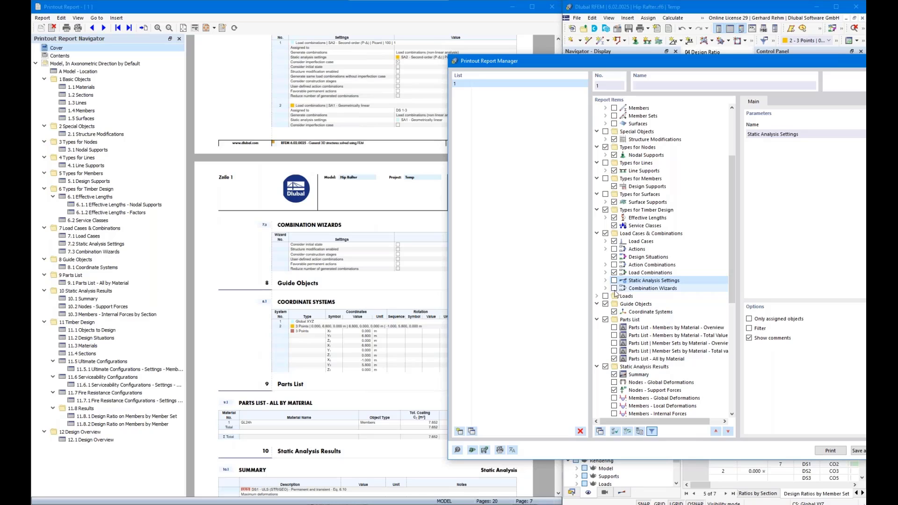
Step: Include the Loads chapter in the report and expand it to show the LC1 - Self-weight load types
left_click(605, 296)
left_click(597, 296)
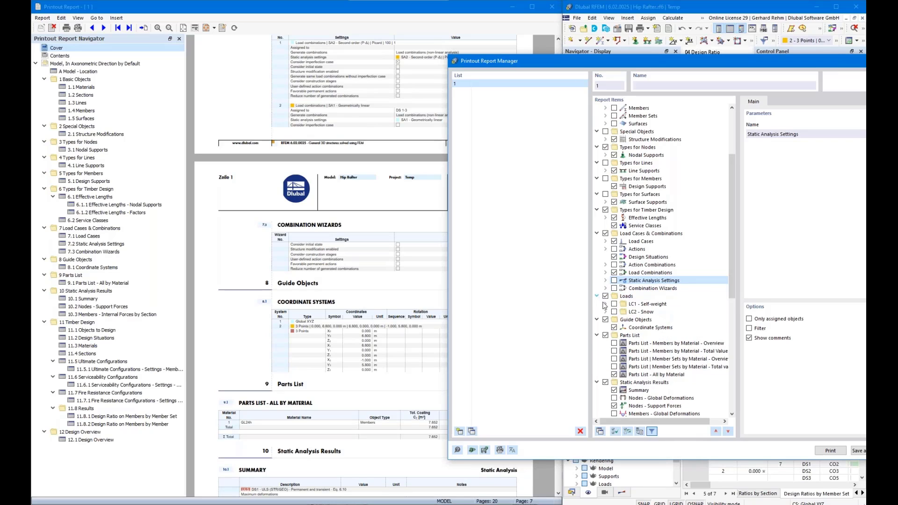
left_click(605, 303)
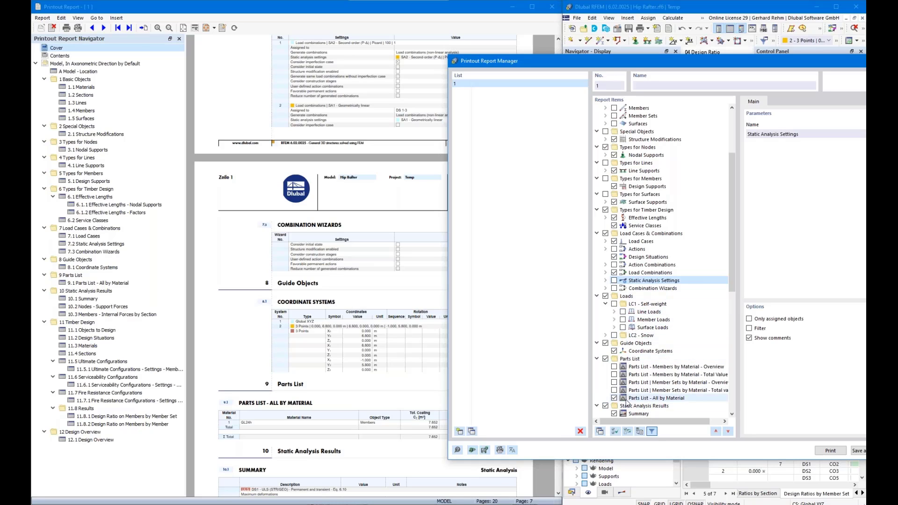
Step: Exclude the Guide Objects and Parts List chapters and the Summary item under Static Analysis Results from the report
scroll(665, 358, "down", 2)
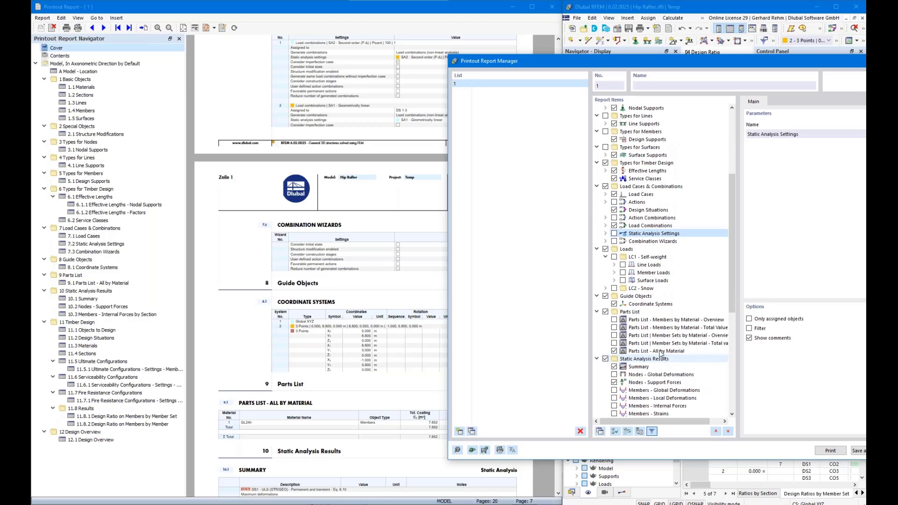
left_click(605, 296)
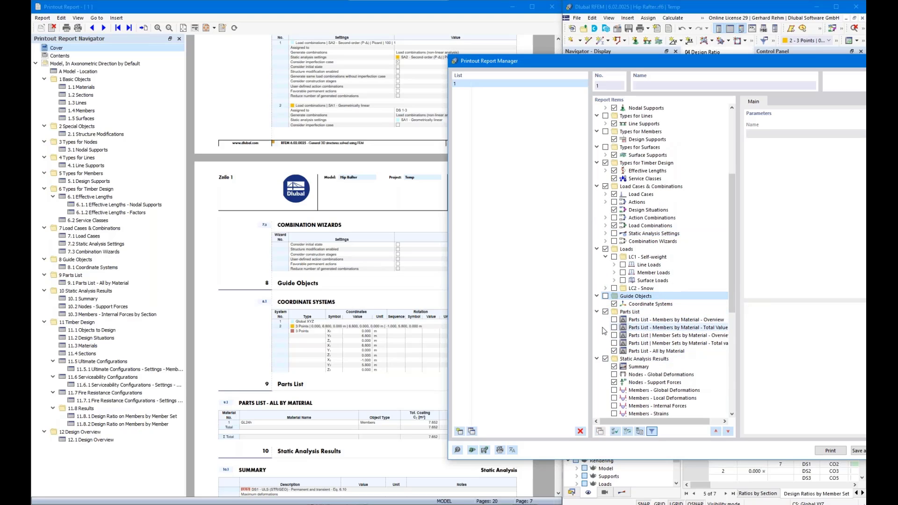
scroll(606, 321, "down", 4)
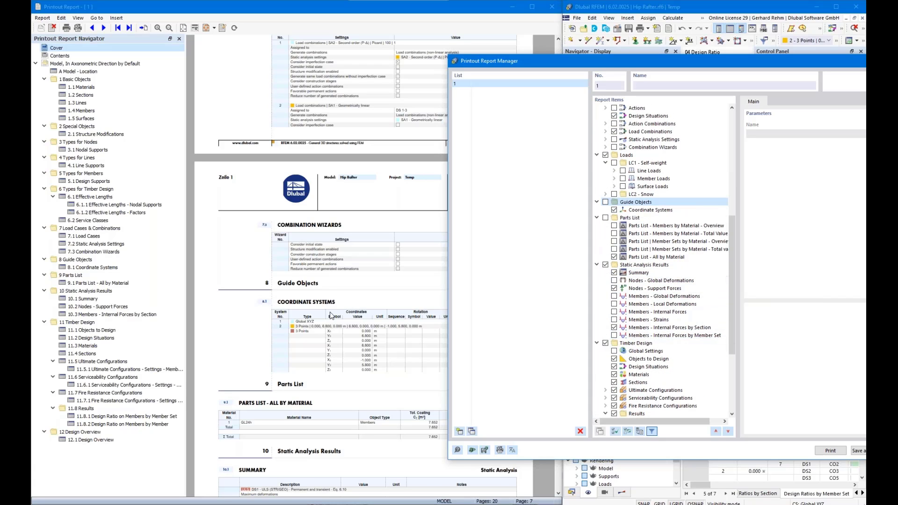
scroll(307, 205, "down", 7)
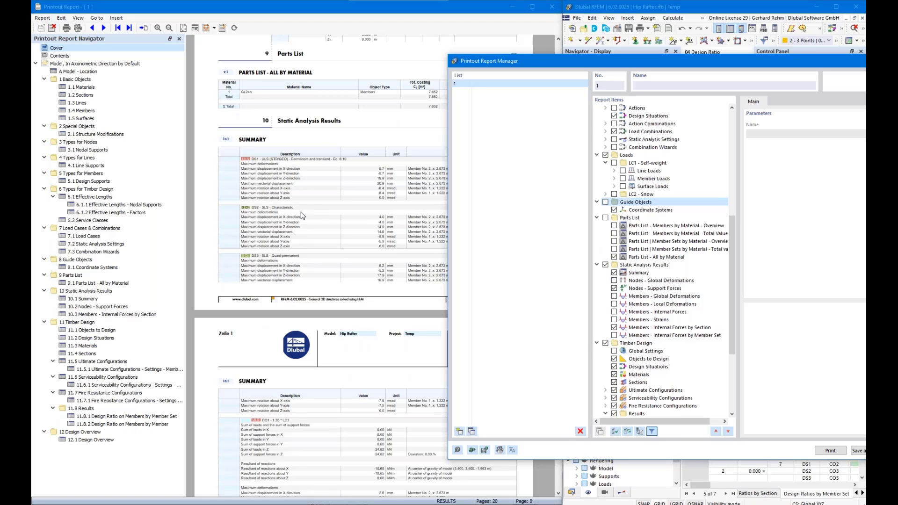
scroll(304, 225, "down", 3)
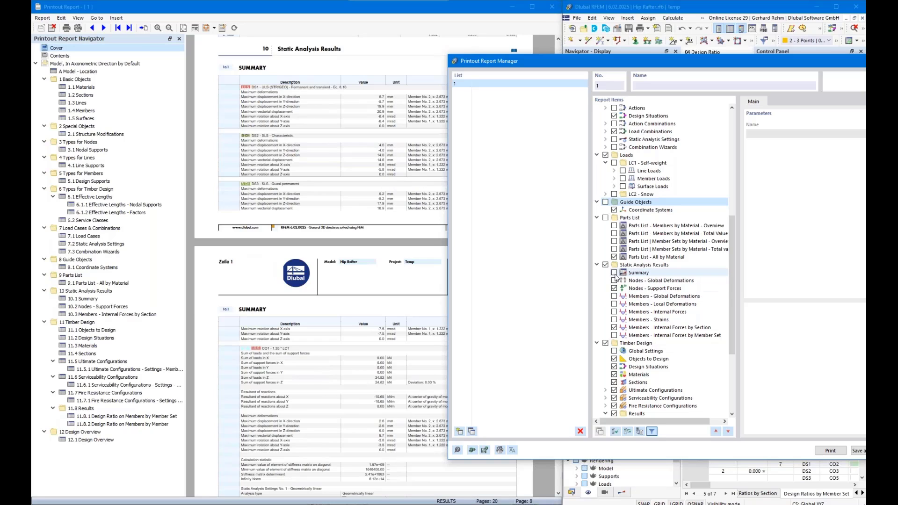
Step: Enable the Loading option for Nodes - Support Forces, shifting the report manager to reach all its settings
left_click(643, 290)
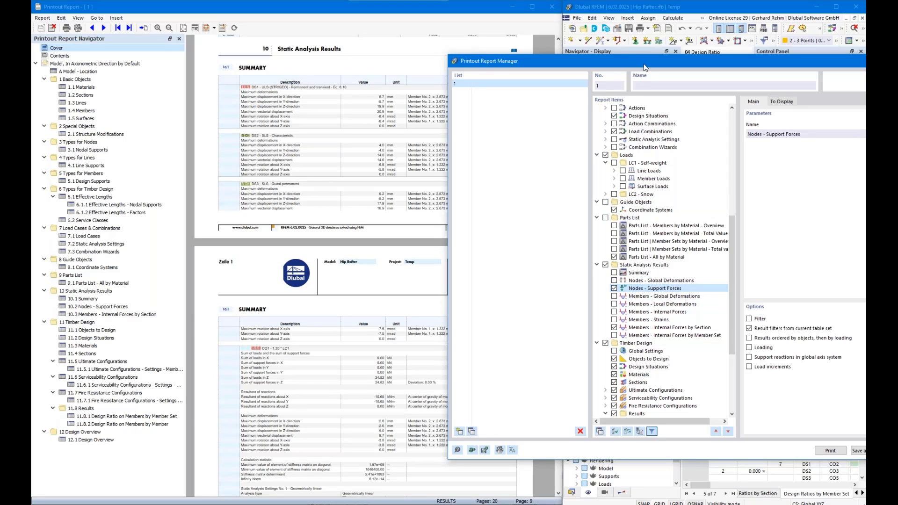
left_click_drag(643, 67, 444, 59)
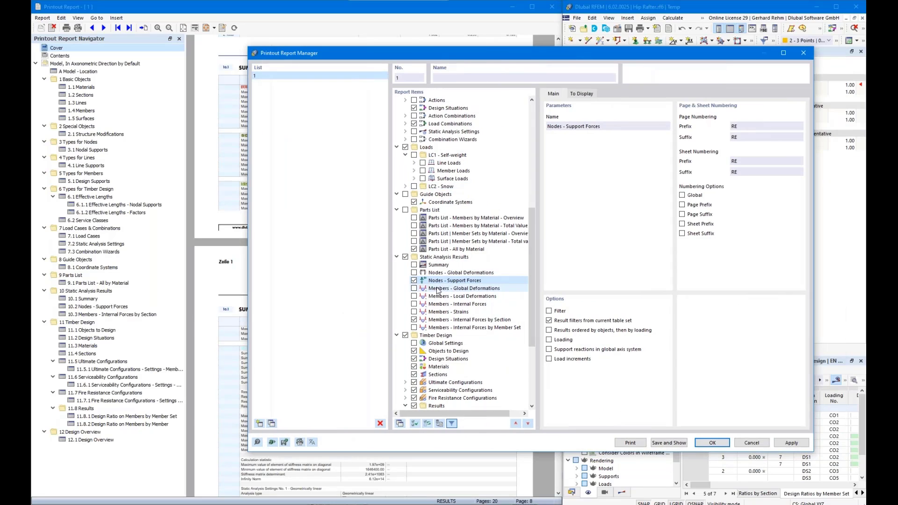
left_click(548, 340)
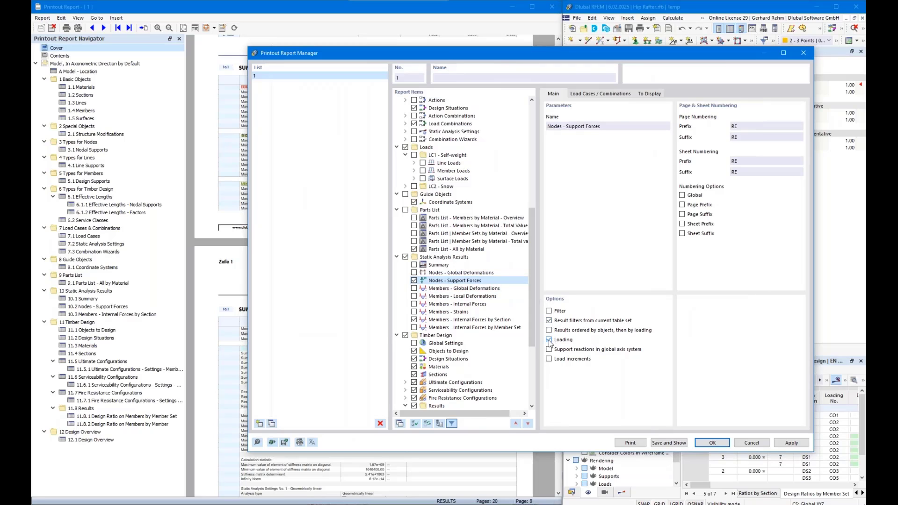
Step: Choose load cases LC1 and LC2 and load combinations CO1 and CO2 for the nodal support forces output
left_click(585, 94)
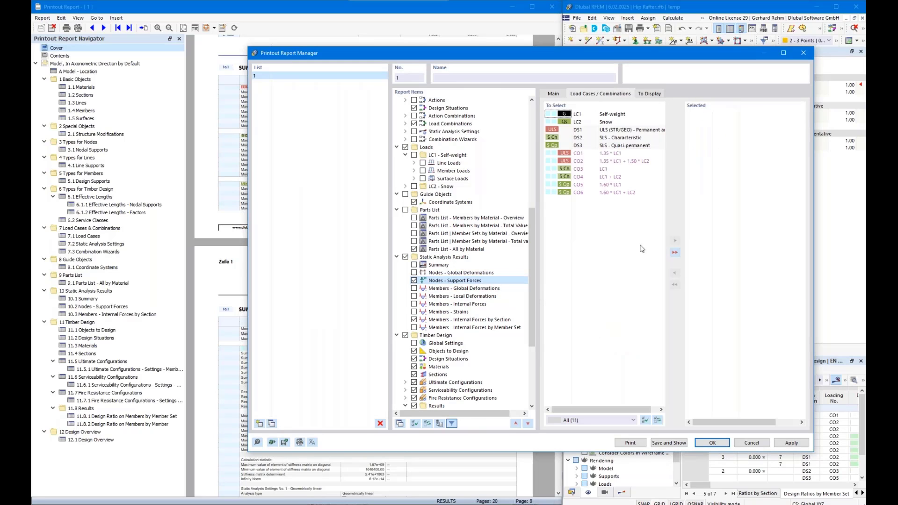
double_click(600, 116)
double_click(611, 116)
left_click(610, 138)
left_click(610, 146, "shift")
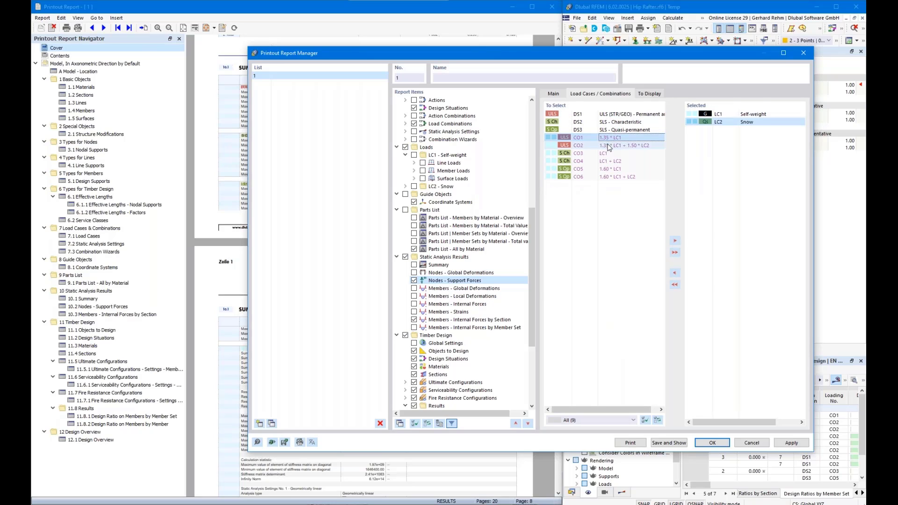
left_click(675, 241)
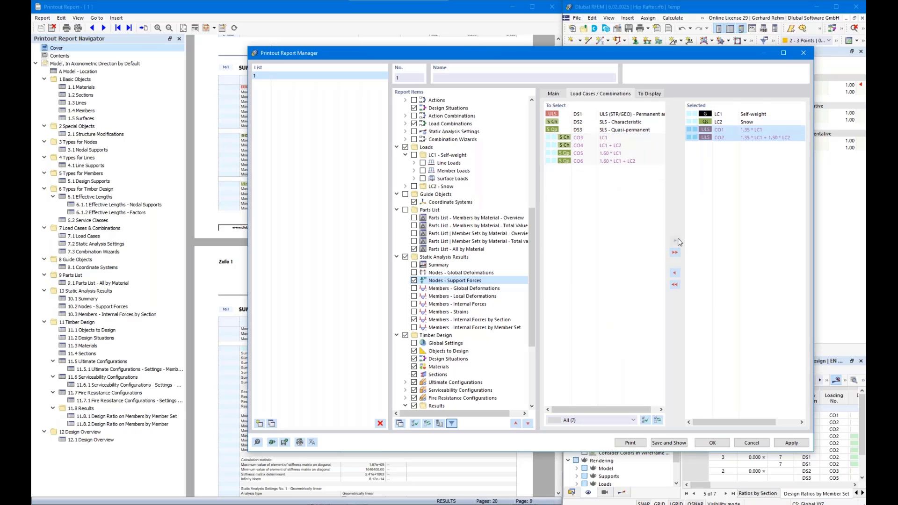
Step: Compare the support forces table in the preview and omit its total max/min values, sum of loads and support forces, and support moments
left_click(553, 95)
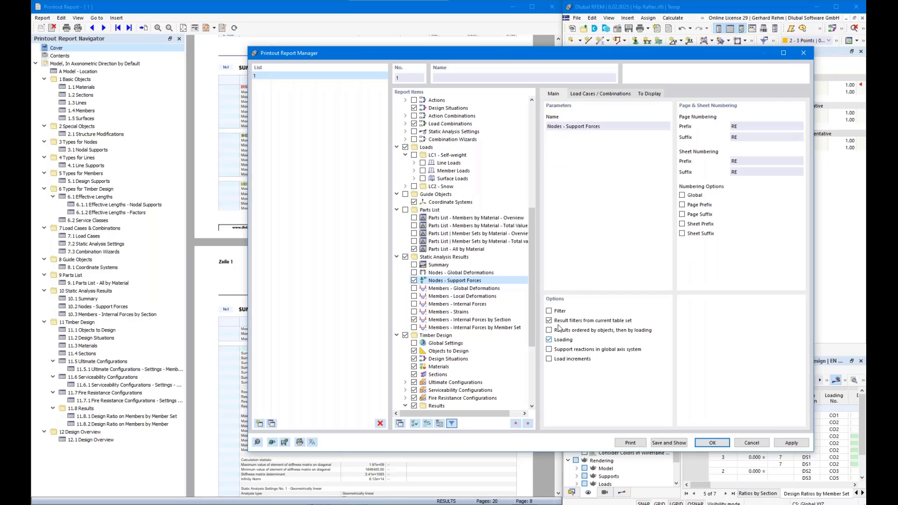
left_click(646, 94)
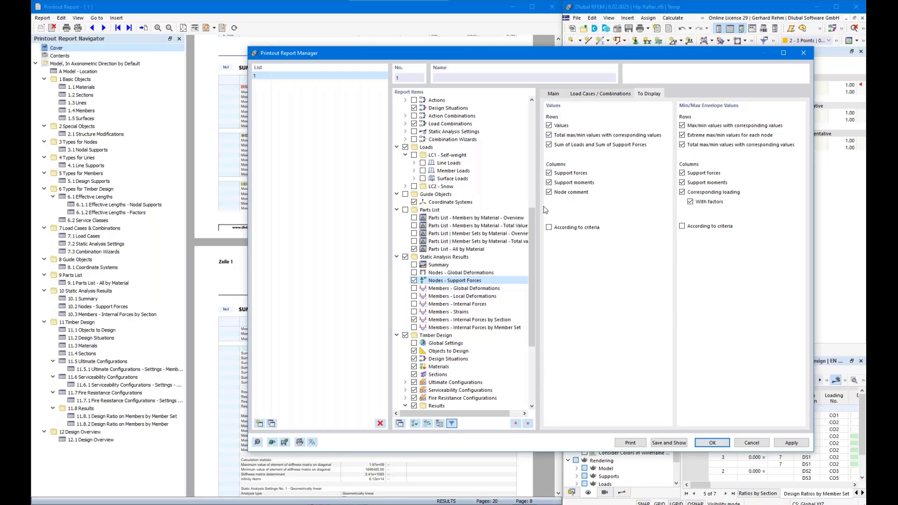
left_click(98, 307)
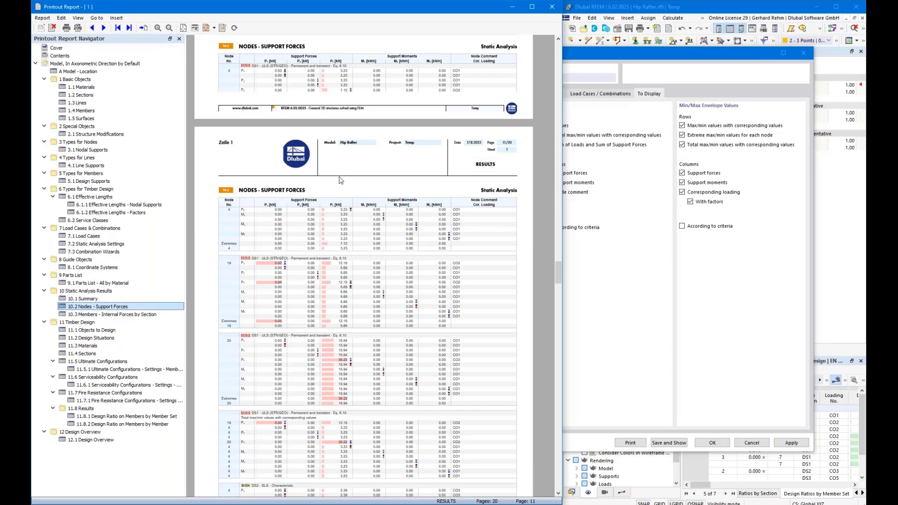
scroll(249, 270, "down", 3)
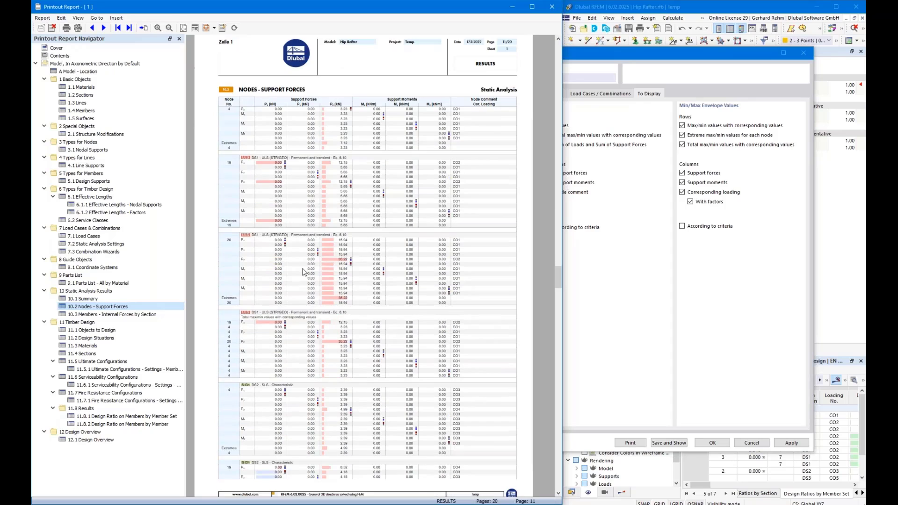
scroll(249, 271, "up", 2)
left_click(566, 211)
left_click(549, 182)
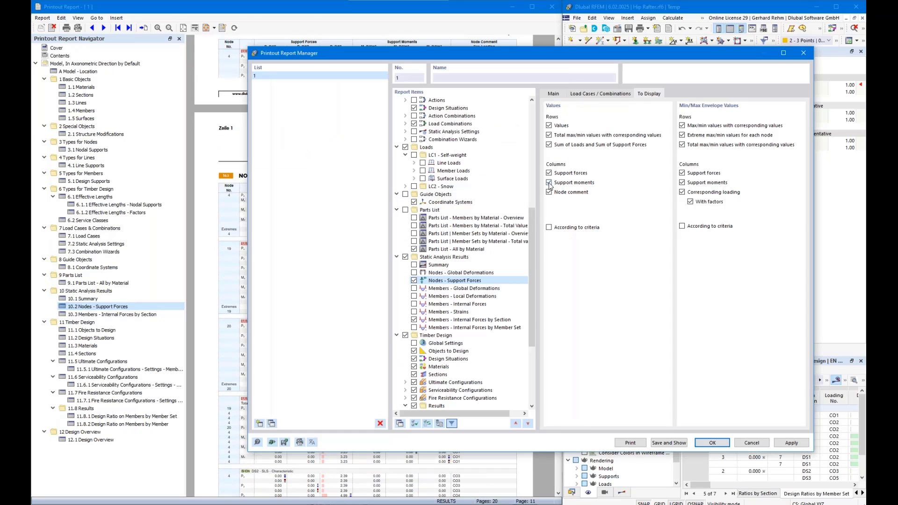
left_click(549, 191)
left_click(549, 192)
left_click(548, 143)
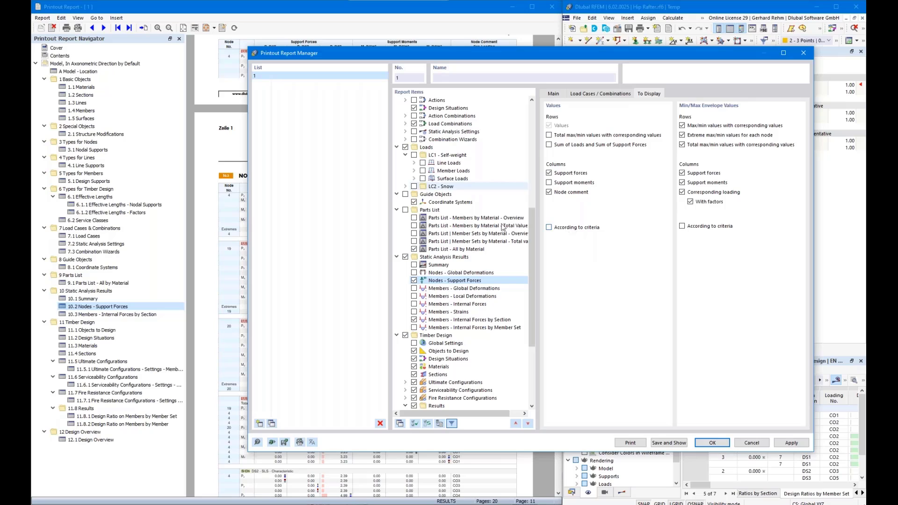
Step: Replace Members - Internal Forces by Section with Members - Internal Forces by Member Set in the static analysis results
scroll(430, 244, "down", 3)
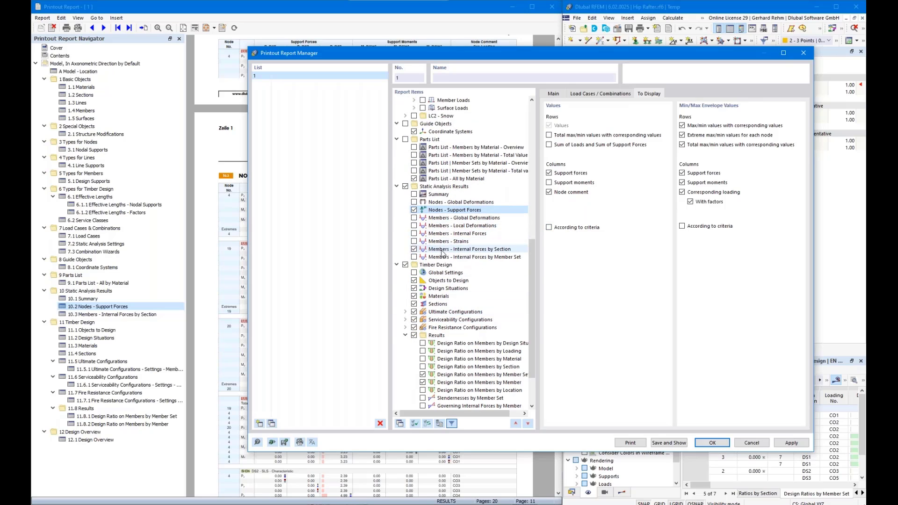
left_click(447, 251)
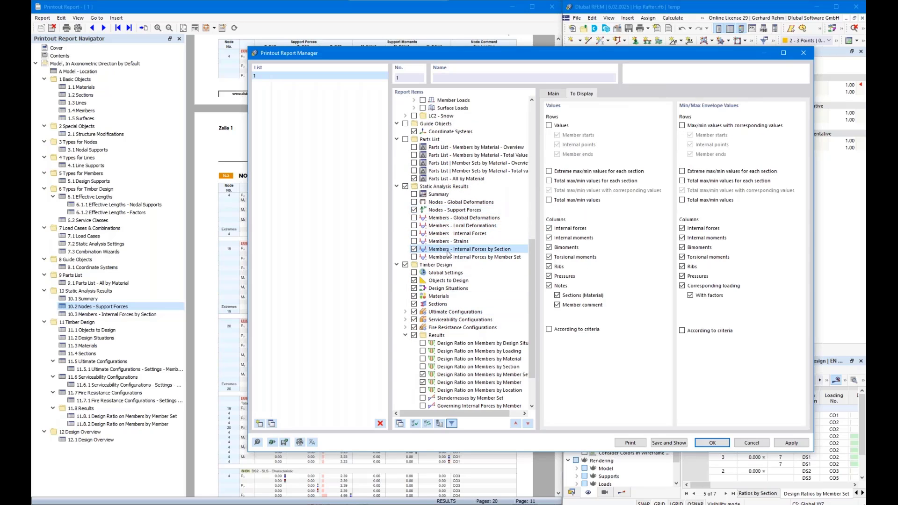
left_click(414, 249)
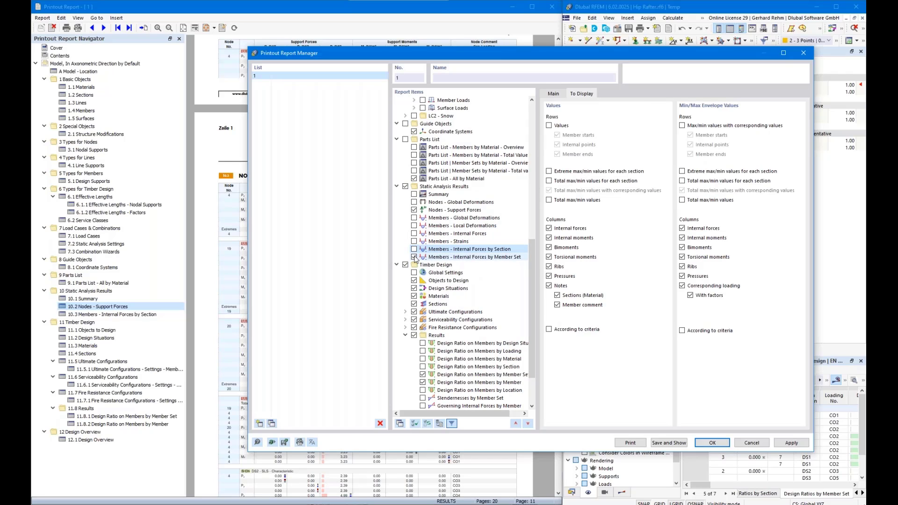
left_click(453, 257)
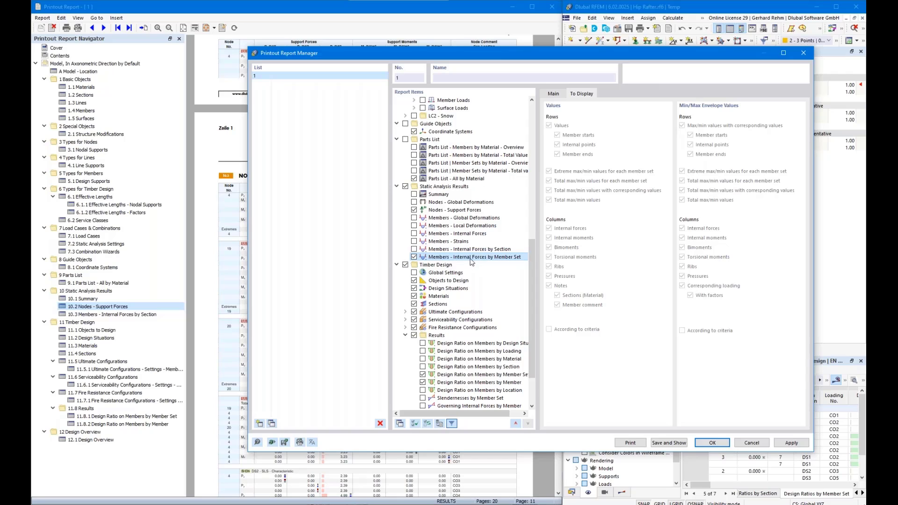
Step: Enable the Loading option for Members - Internal Forces by Member Set and select design situation DS1 for output
left_click(553, 93)
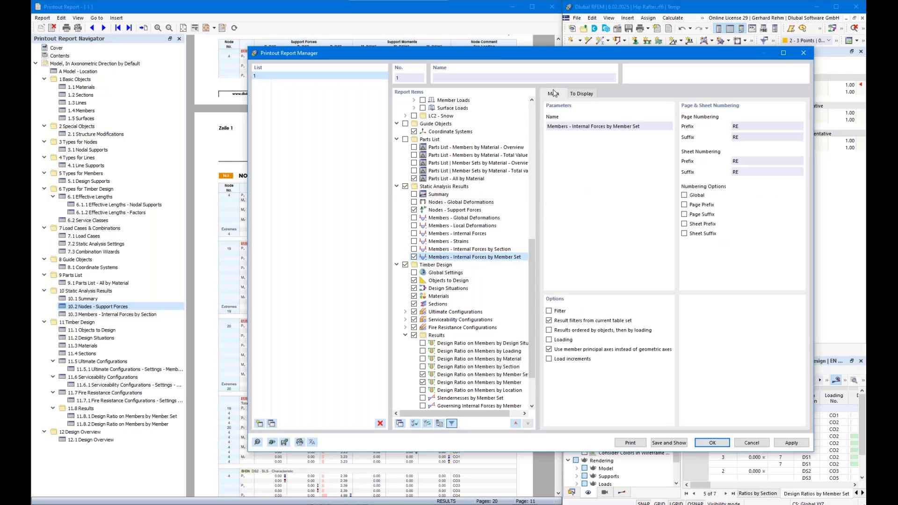
left_click(549, 339)
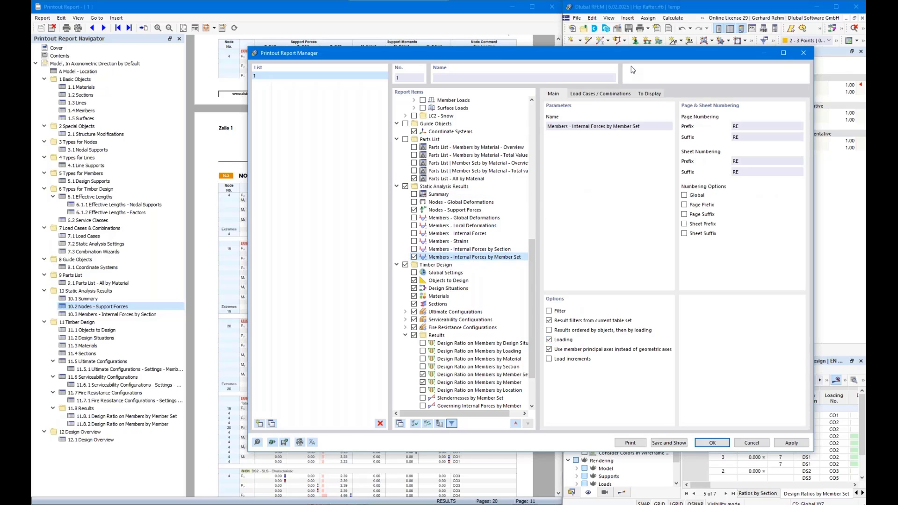
left_click(609, 95)
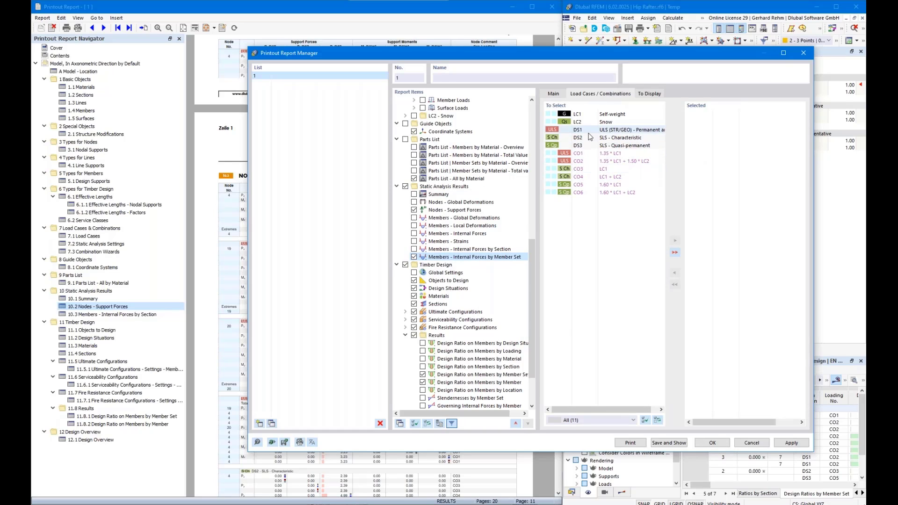
left_click_drag(589, 130, 735, 117)
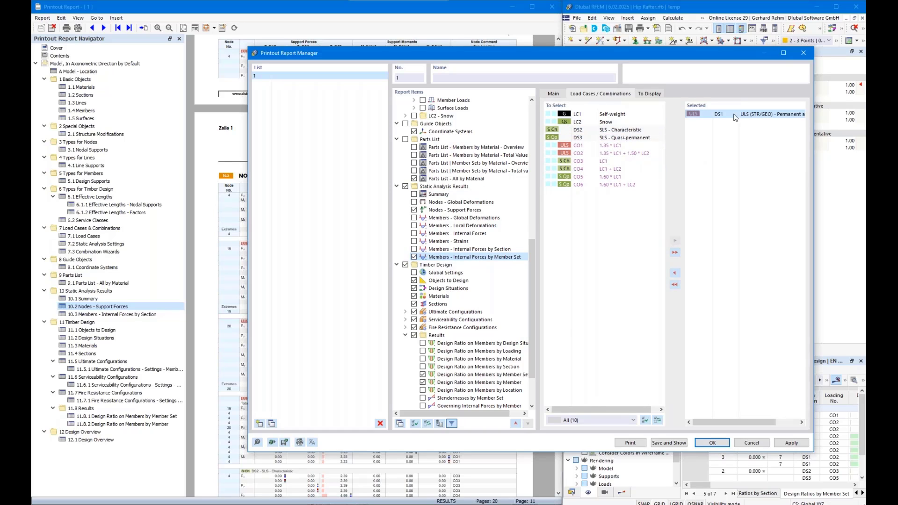
Step: Omit the max/min values with corresponding values and all total max/min rows from the envelope output, and disable result filters from the current table set
left_click(553, 94)
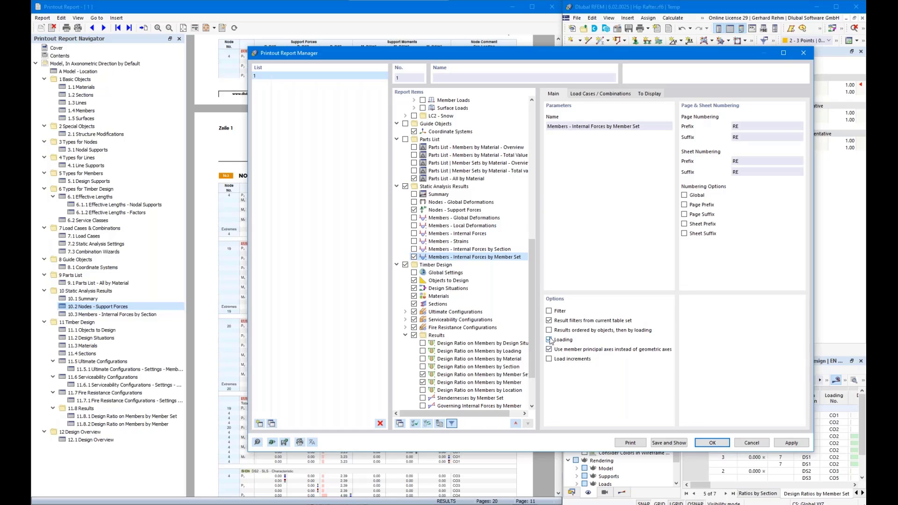
left_click(648, 94)
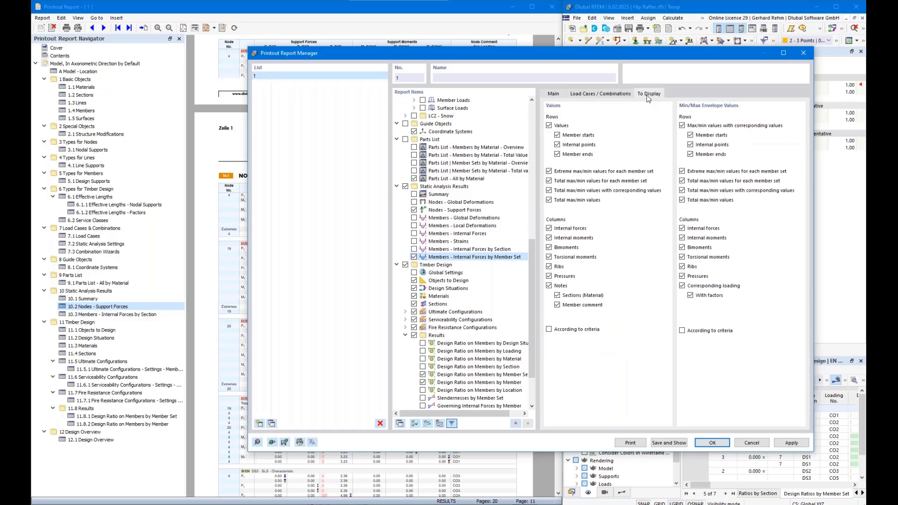
left_click(682, 126)
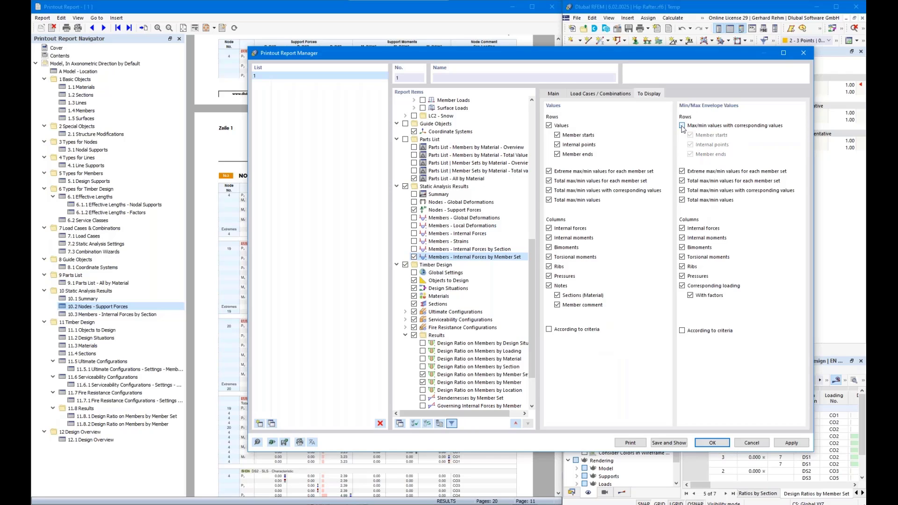
left_click(681, 181)
left_click(681, 190)
left_click(681, 199)
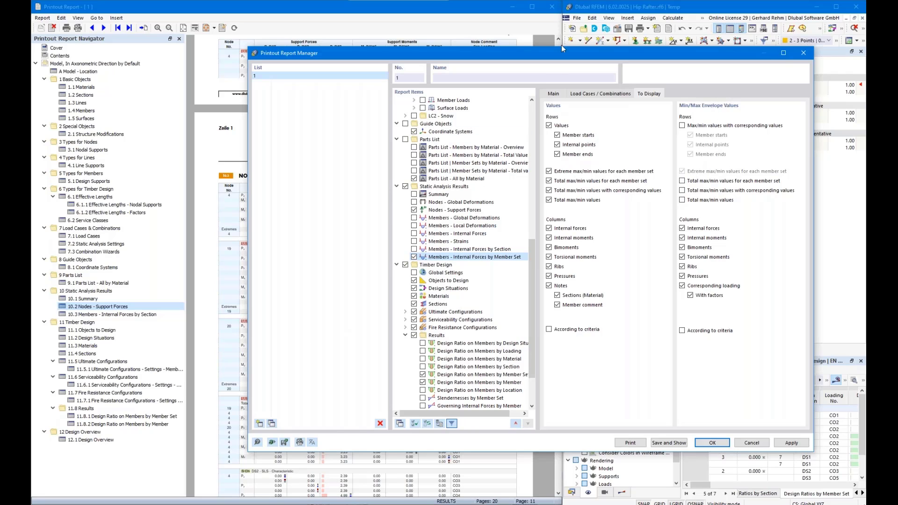
left_click(596, 95)
left_click(554, 94)
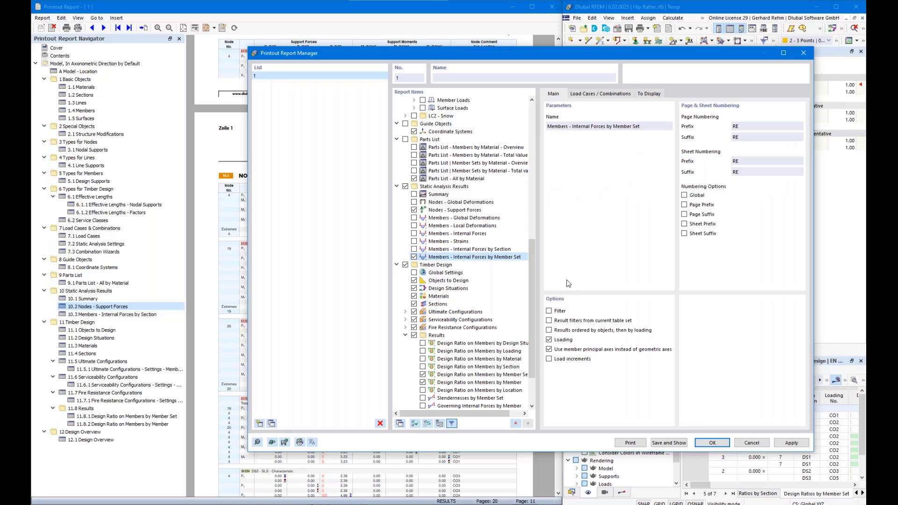
Step: Check the Timber Design chapter in the preview and exclude Ultimate Configurations and Fire Resistance Configurations from the report items
scroll(467, 281, "down", 2)
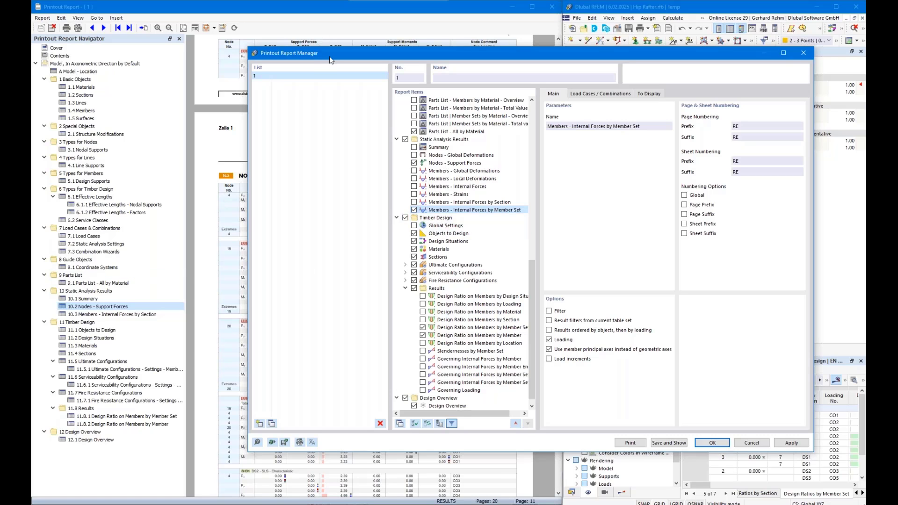
left_click_drag(329, 57, 337, 57)
left_click_drag(418, 56, 711, 72)
scroll(360, 234, "down", 5)
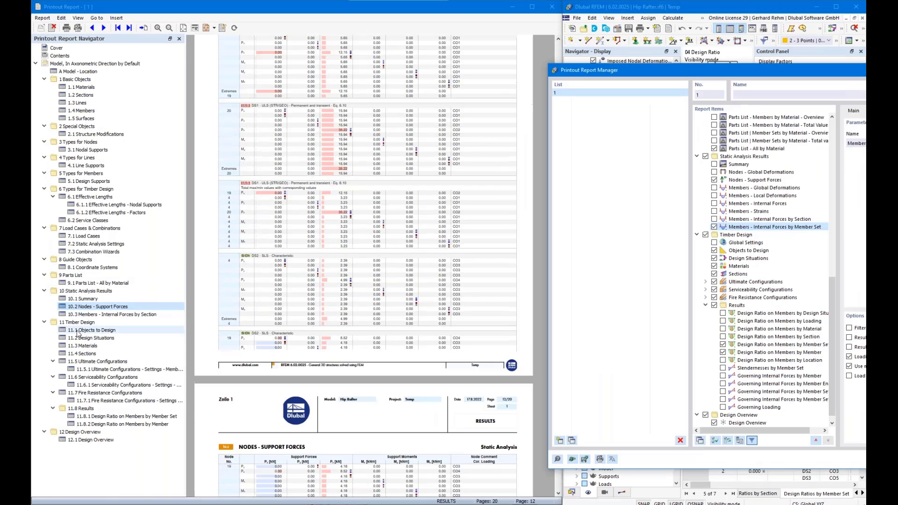
left_click(80, 330)
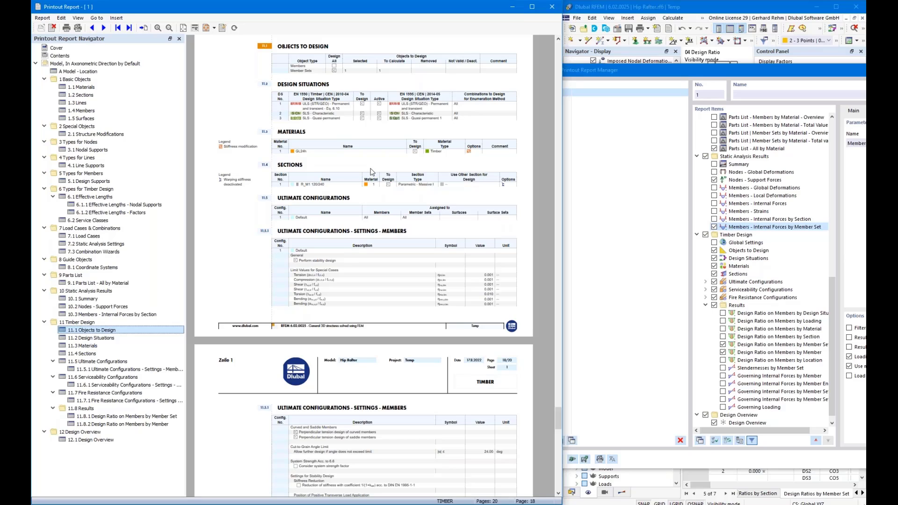
scroll(302, 251, "down", 3)
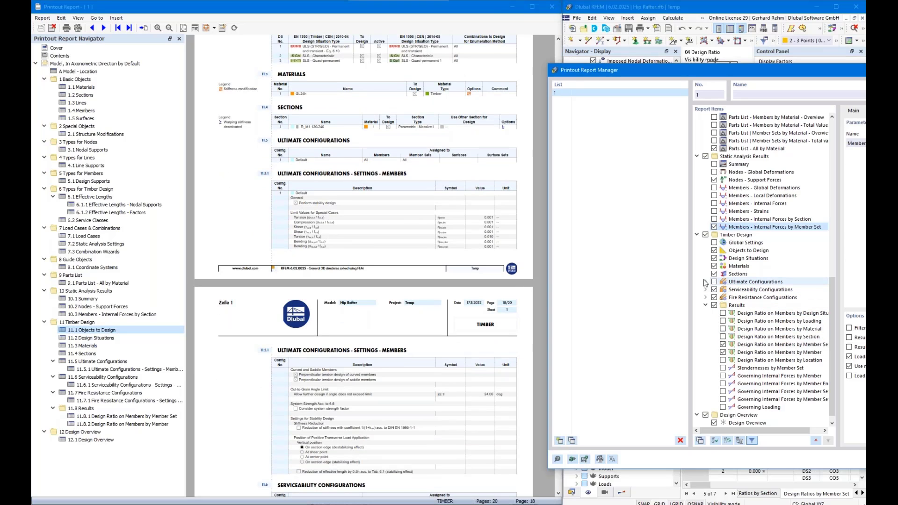
scroll(394, 220, "down", 15)
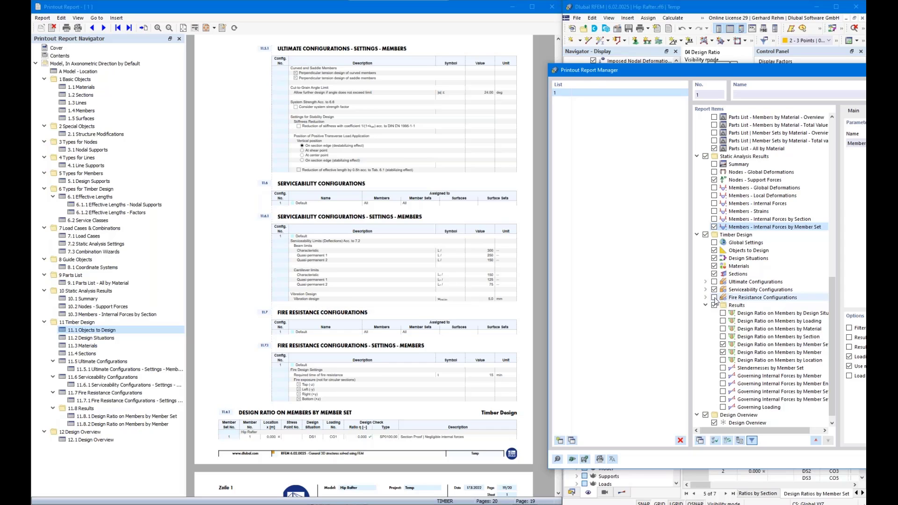
Step: Exclude Design Ratio on Members by Member from the timber design results and open the settings of Design Ratio on Members by Member Set
scroll(785, 356, "down", 1)
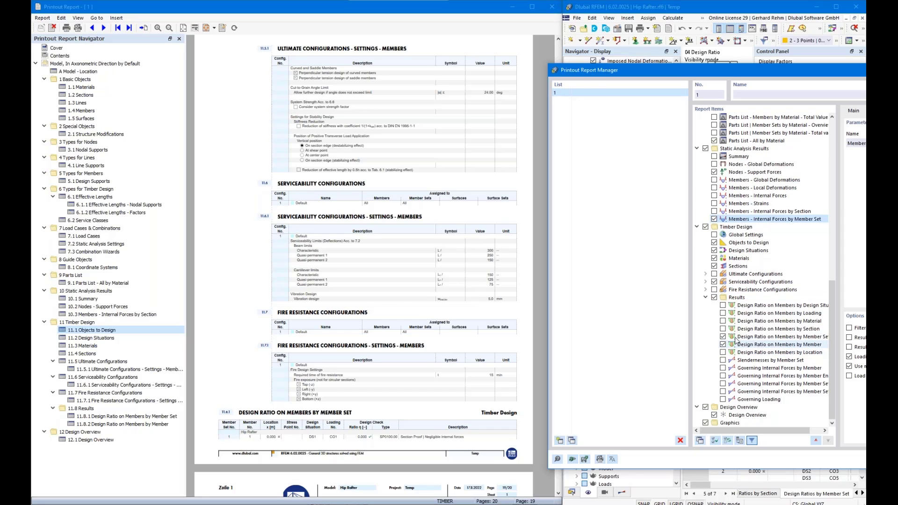
scroll(378, 302, "down", 8)
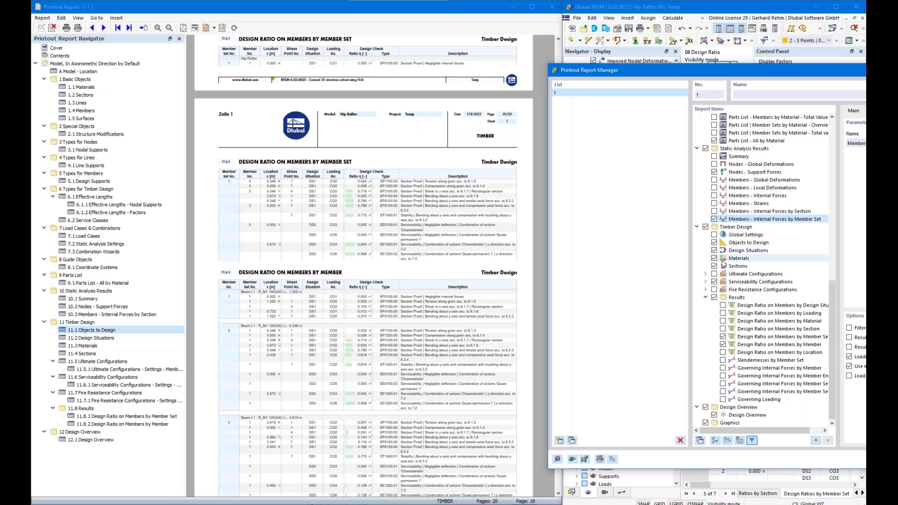
left_click(723, 337)
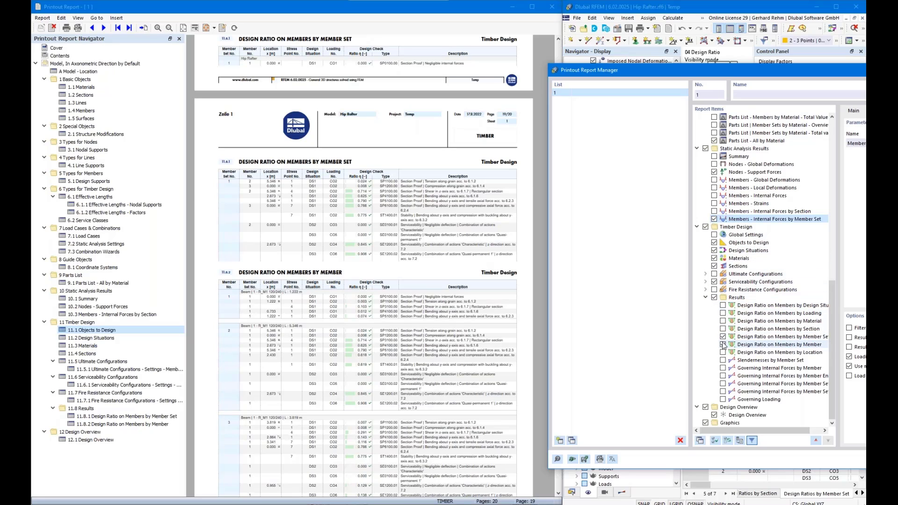
left_click(739, 341)
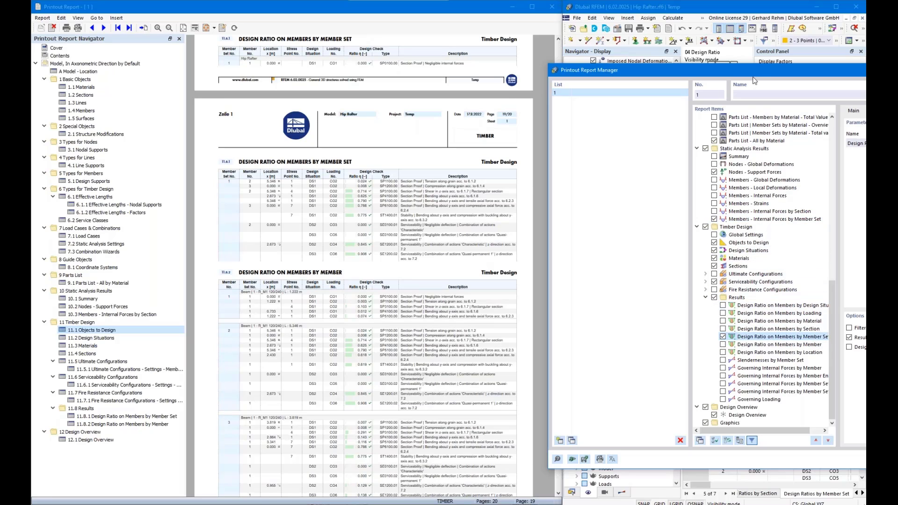
Step: Enable the design check ratio filter for the member set design ratios with a value of 0.010, and disable result filters from the current table set
left_click_drag(641, 70, 321, 72)
left_click(541, 351)
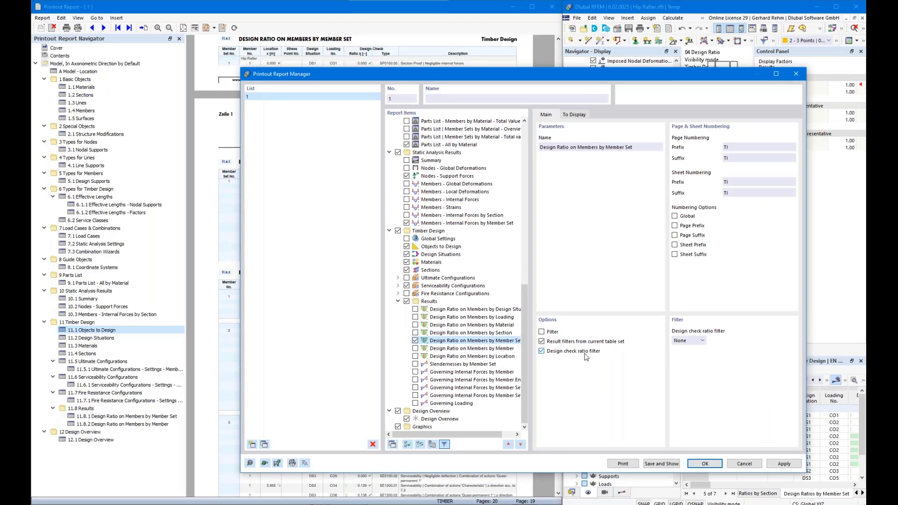
left_click(679, 341)
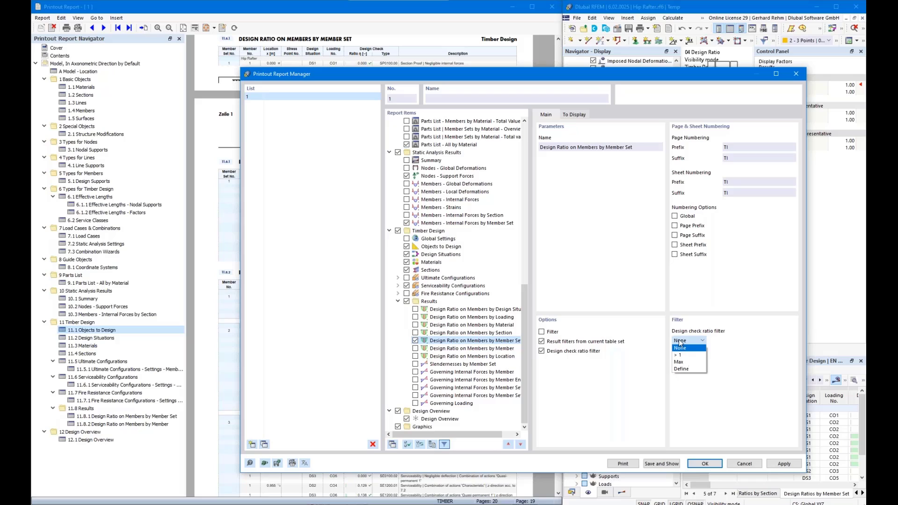
left_click(683, 370)
type("0,01")
key("Return")
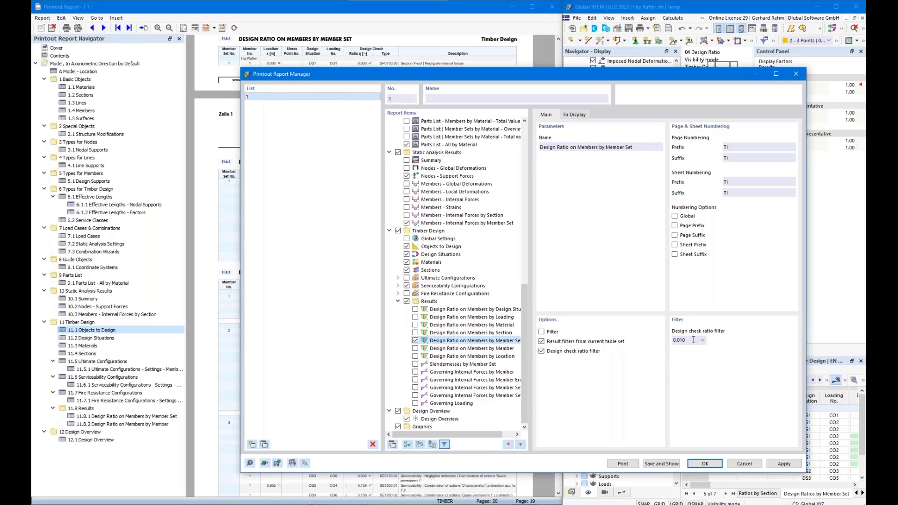
left_click(556, 343)
Step: Omit the Member, Location, Stress Point, Design Situation and Design Check Type columns from the member set design ratio table
left_click(573, 115)
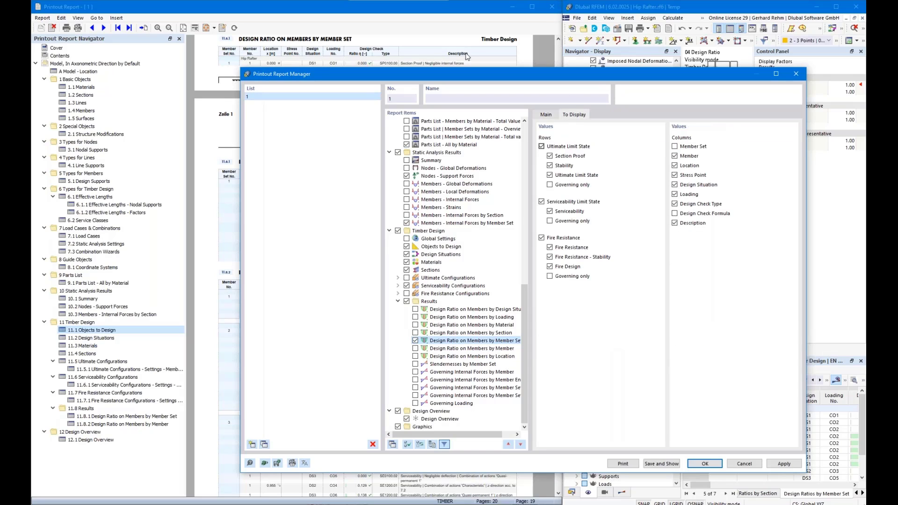
left_click(223, 262)
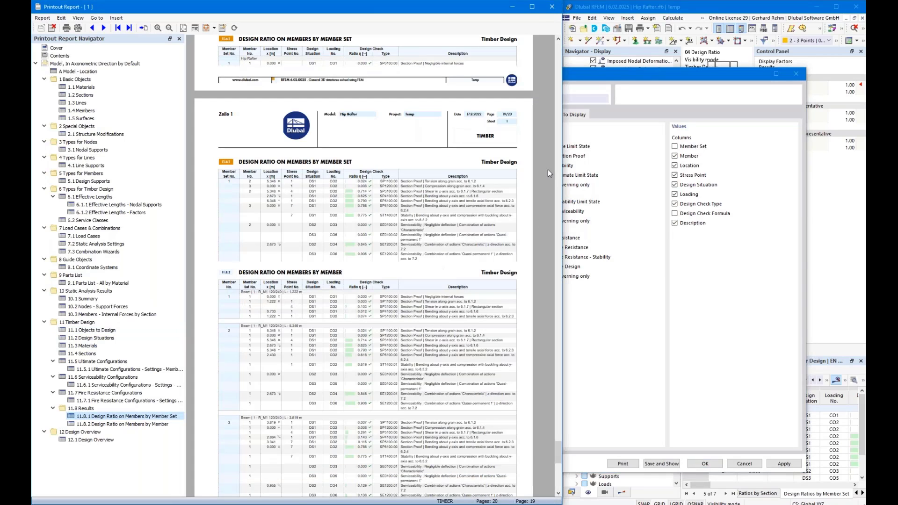
left_click(675, 155)
left_click(674, 166)
left_click(674, 175)
left_click(674, 185)
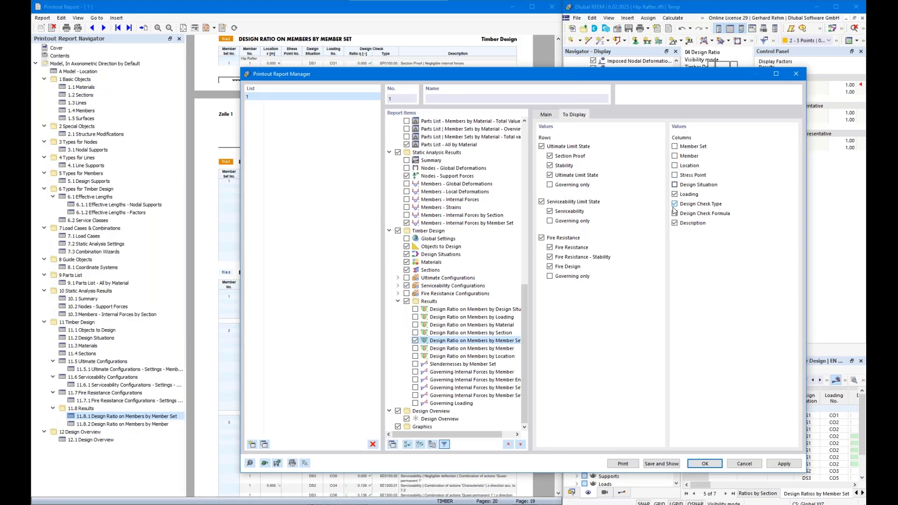
left_click(674, 204)
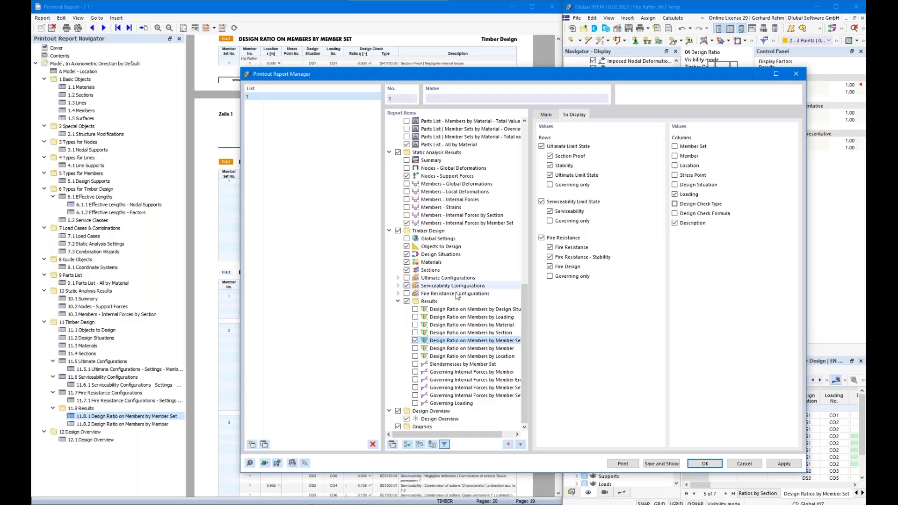
Step: Exclude the Design Overview chapter, then save the report selection and show the updated printout report
left_click(397, 410)
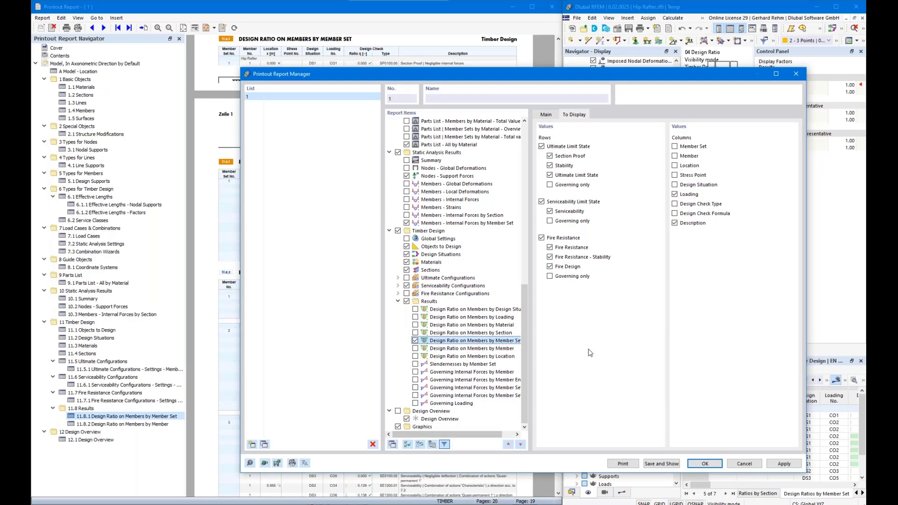
left_click(653, 465)
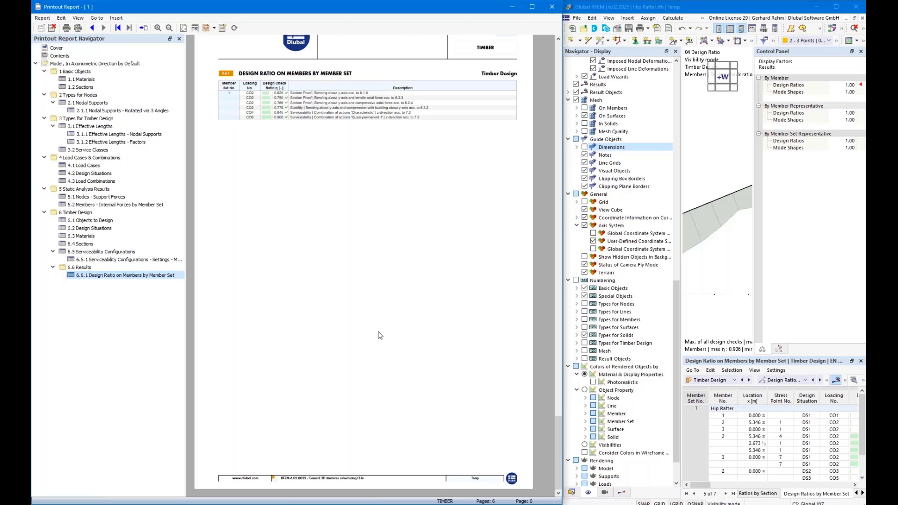
Step: Review the shortened report from the design ratio and internal forces tables back to the cover's model picture and the contents page
scroll(379, 334, "up", 5)
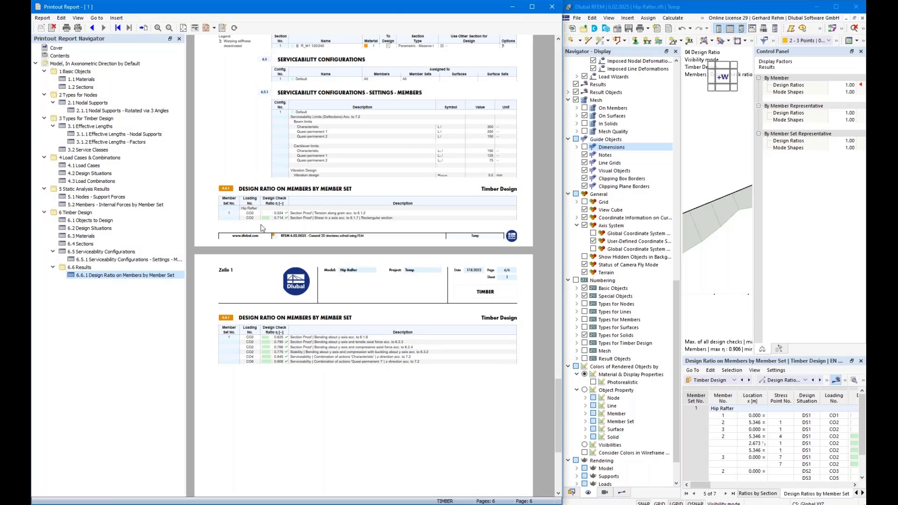
scroll(320, 379, "up", 2)
scroll(320, 380, "up", 7)
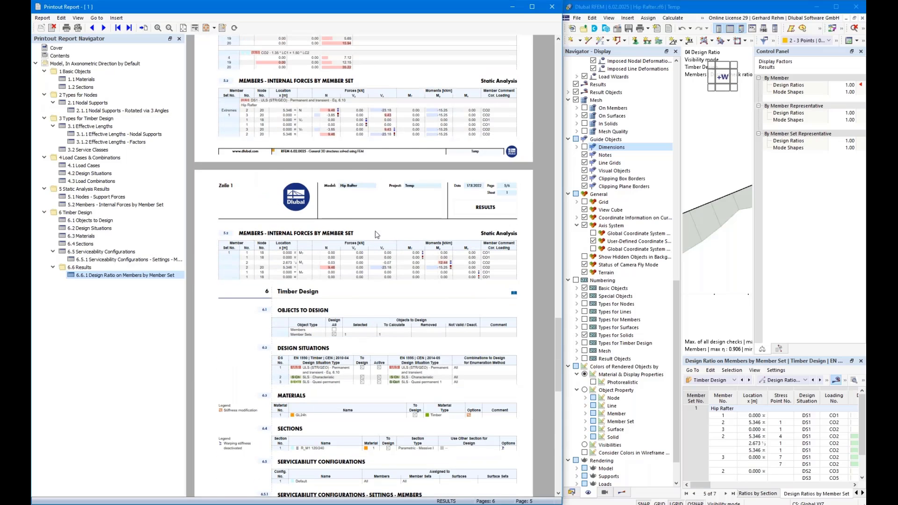
scroll(375, 246, "up", 4)
scroll(375, 273, "up", 6)
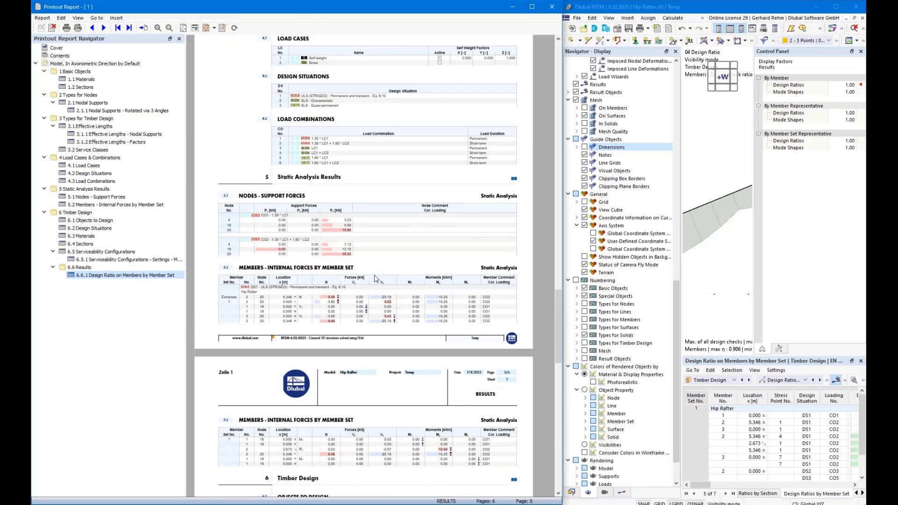
left_click_drag(557, 281, 551, 92)
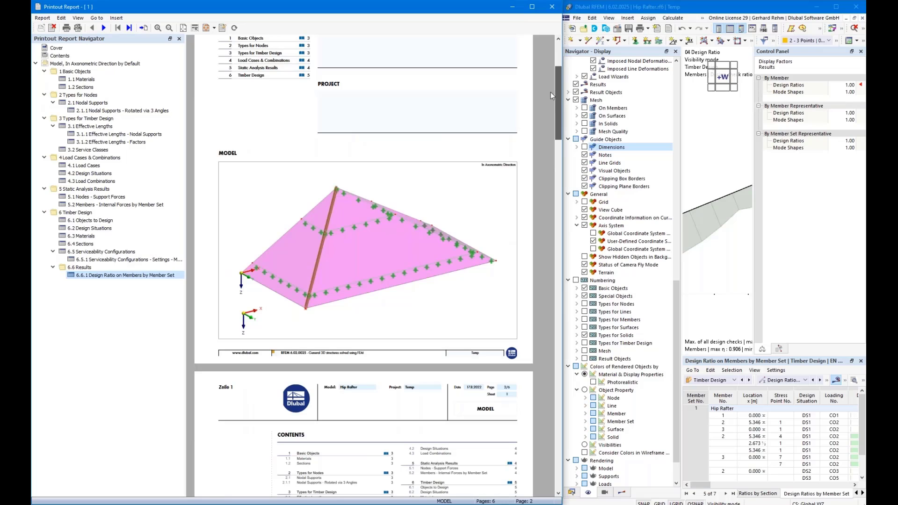
scroll(551, 94, "down", 5)
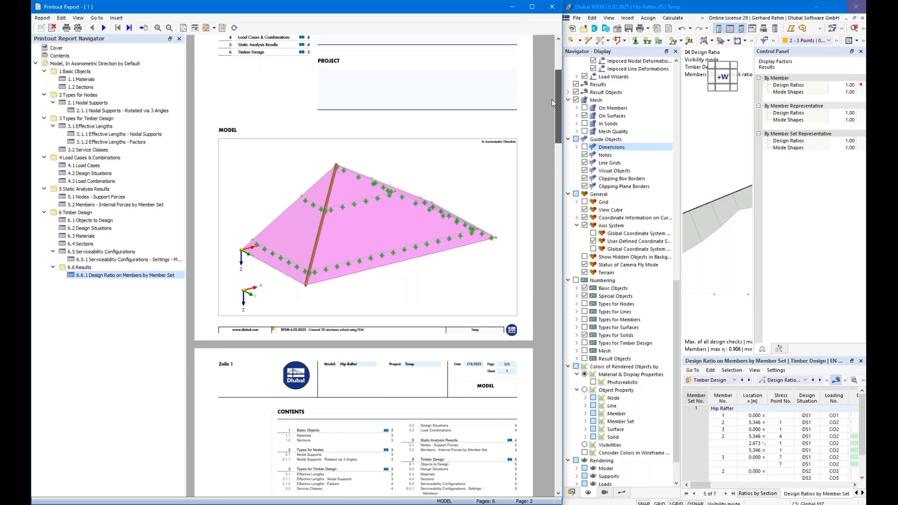
left_click_drag(554, 122, 554, 82)
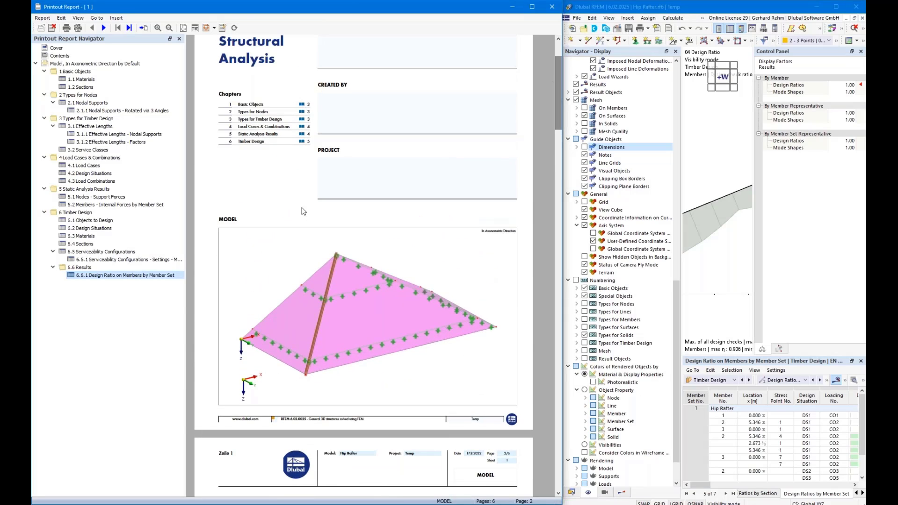
scroll(304, 185, "down", 5)
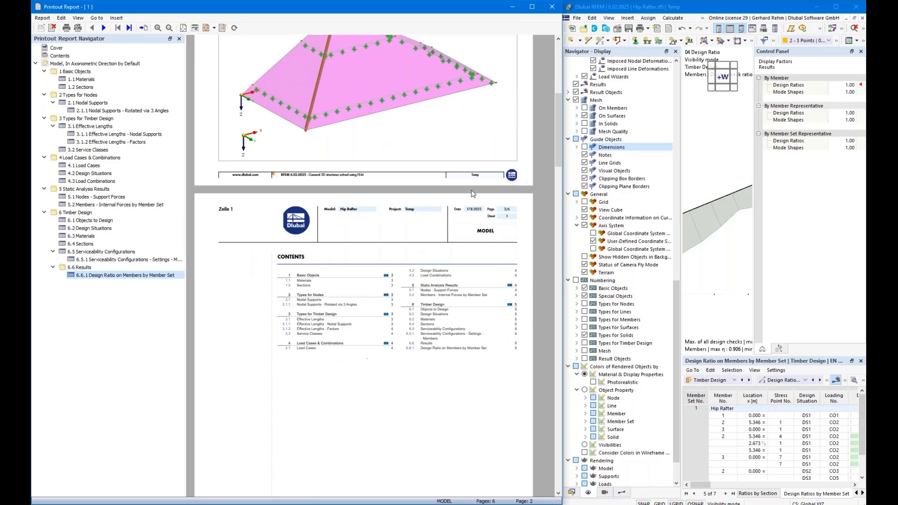
left_click_drag(558, 99, 555, 130)
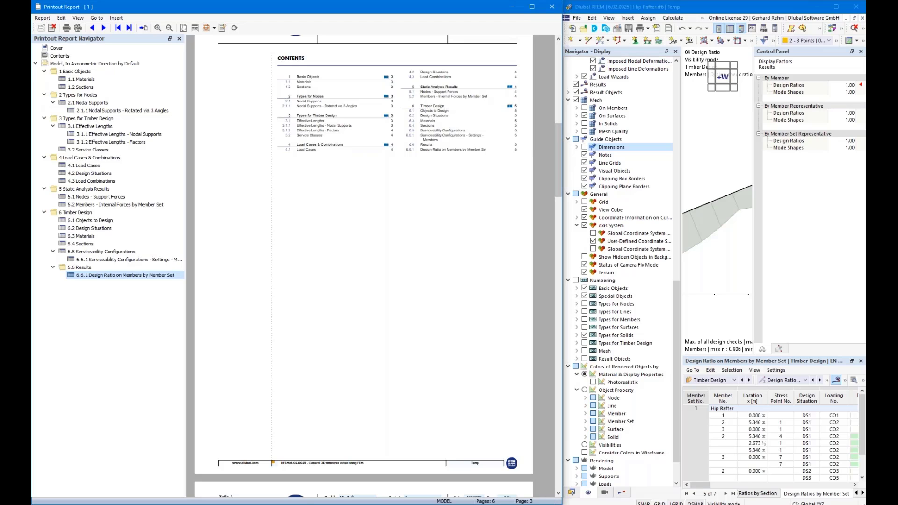
Step: Bring the model window to full screen and activate the user-defined view 01 Geometry
left_click(644, 8)
left_click_drag(655, 7, 758, 92)
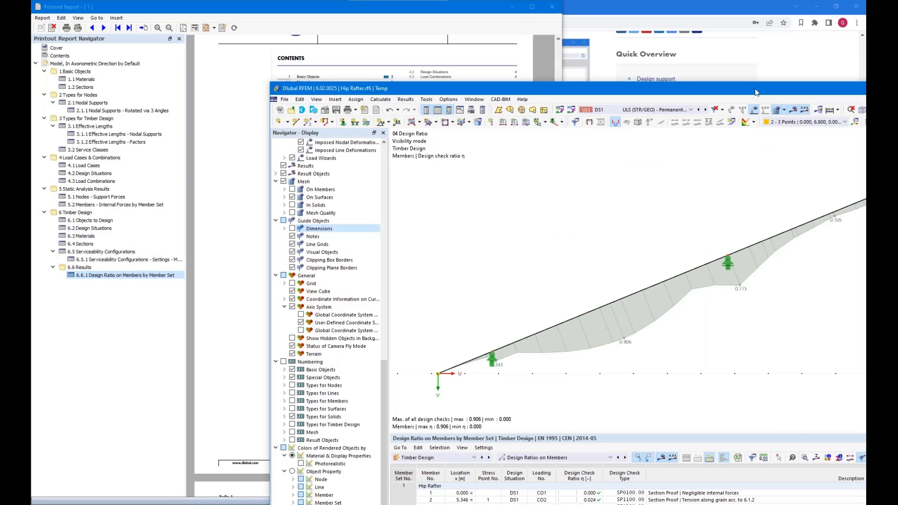
double_click(756, 91)
left_click(74, 490)
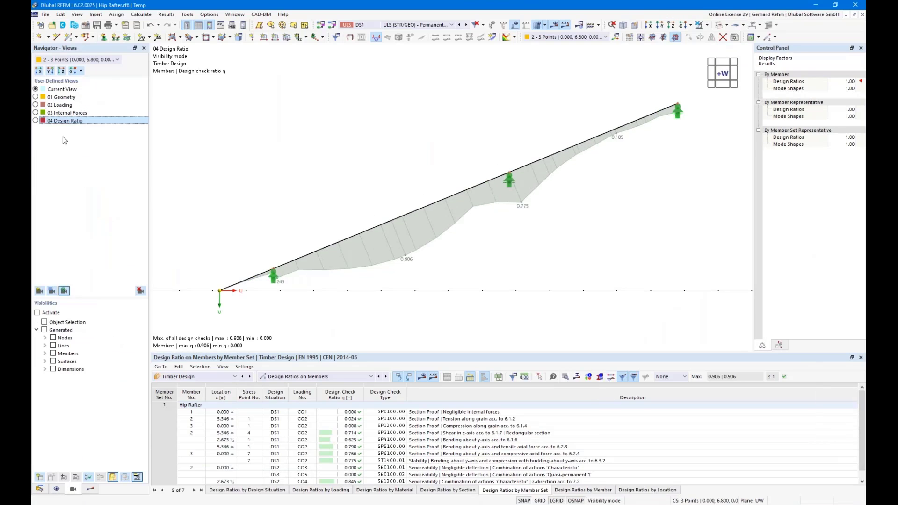
left_click(36, 97)
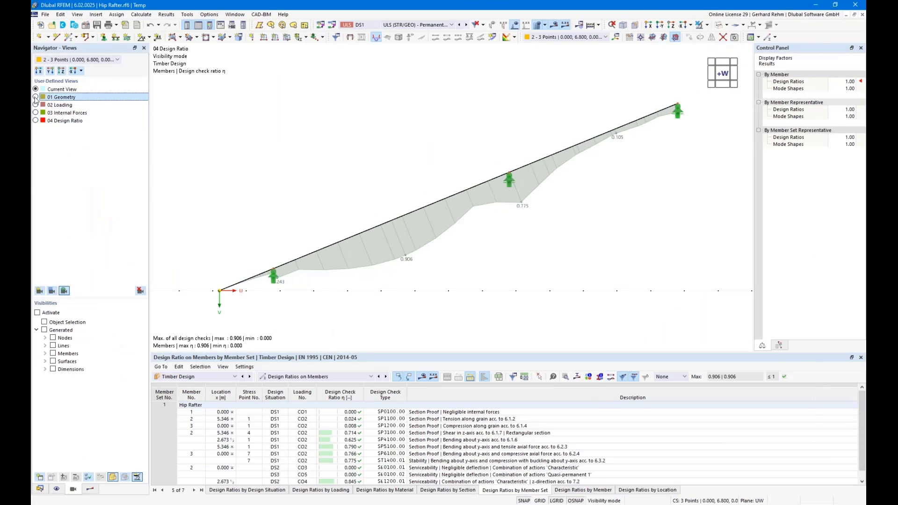
Step: Start a graphic printout of the geometry view to the printout report and give the picture the custom name Geometry
left_click(116, 24)
left_click(122, 46)
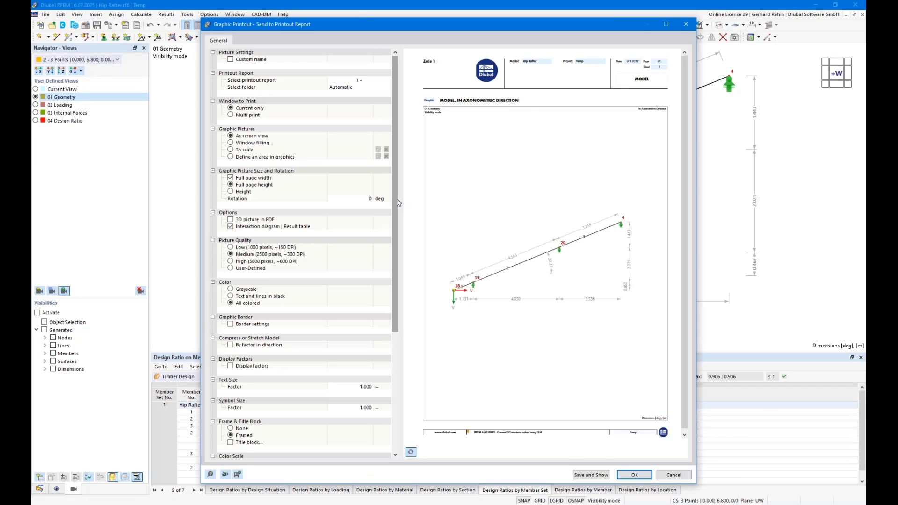
left_click(411, 451)
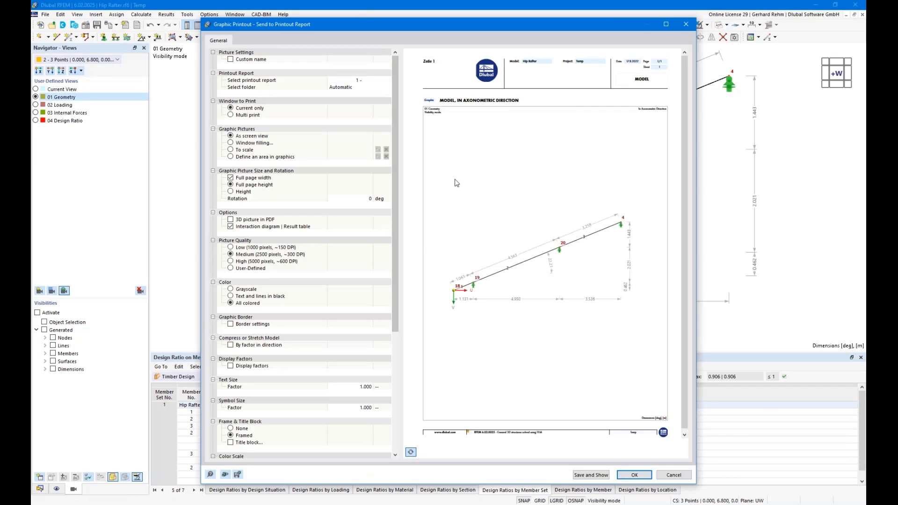
left_click(411, 453)
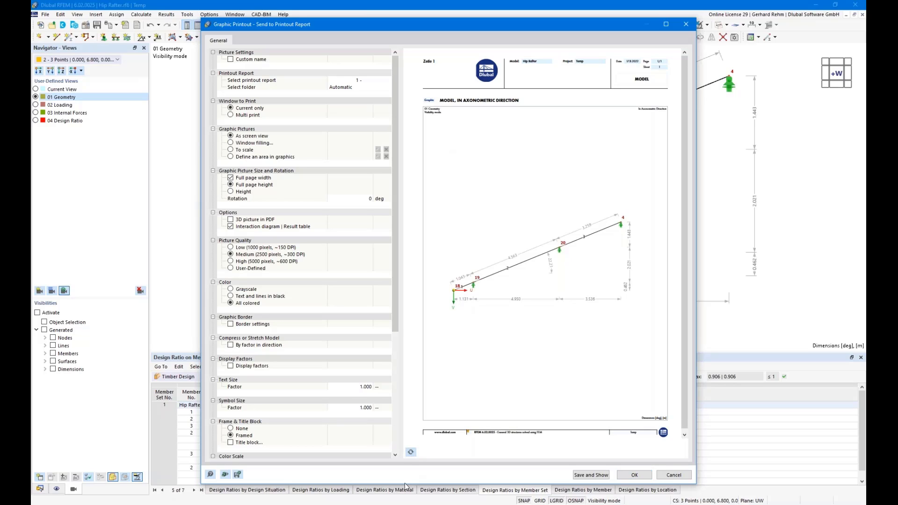
left_click(230, 59)
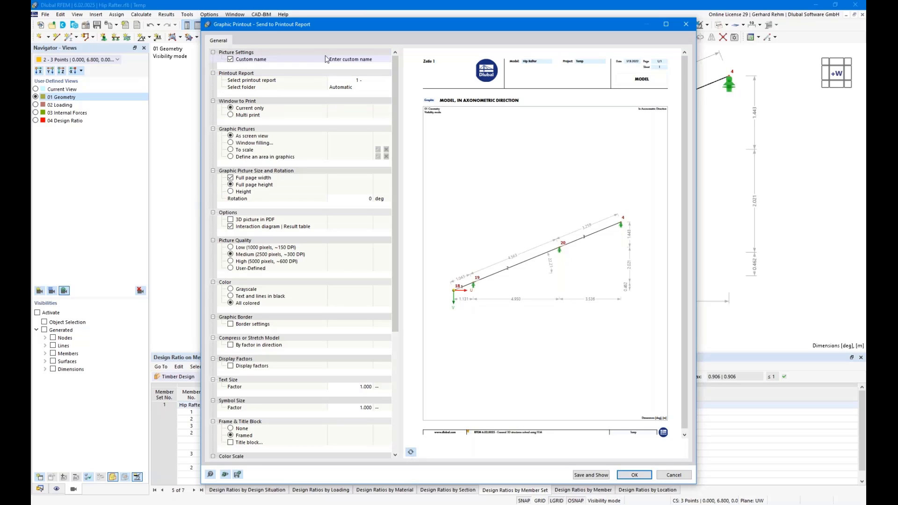
type("Geometry")
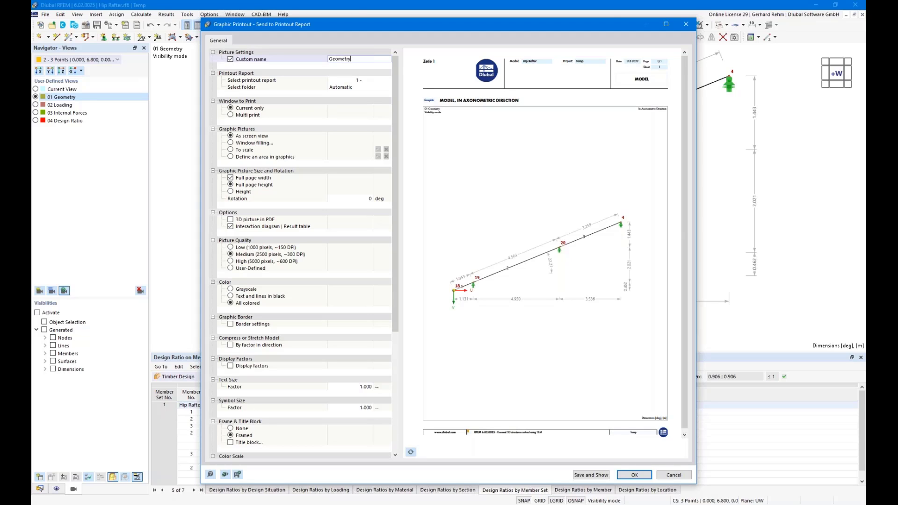
Step: Make the Geometry picture window filling with a height ratio of 33 %, refresh the preview and add the picture to the report
left_click(242, 143)
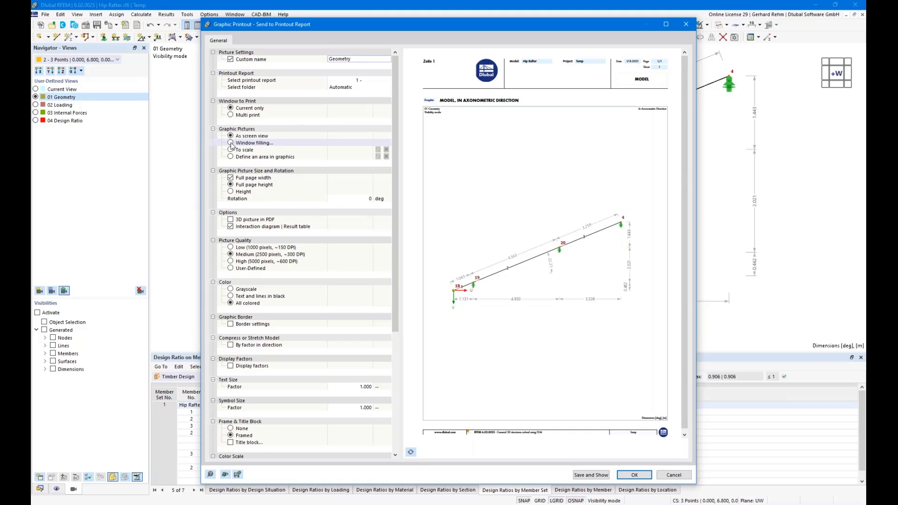
left_click(230, 192)
left_click(351, 199)
type("33")
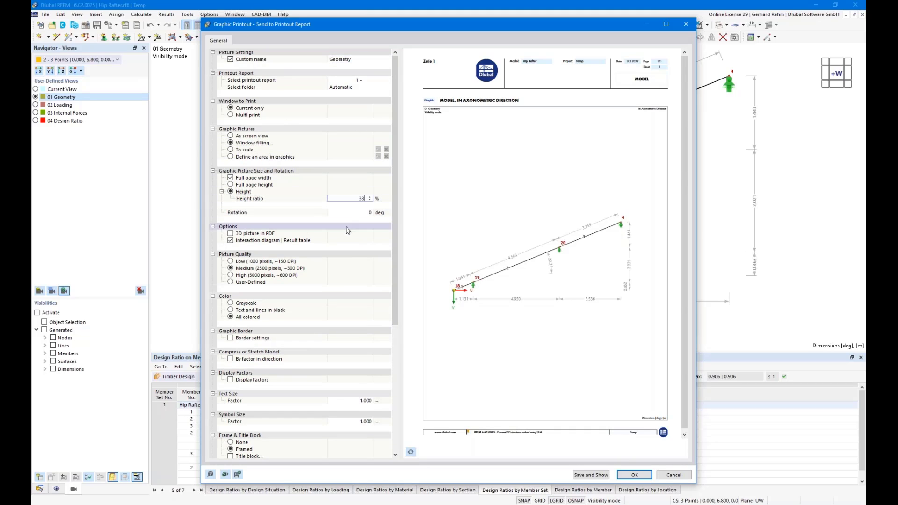
left_click(411, 452)
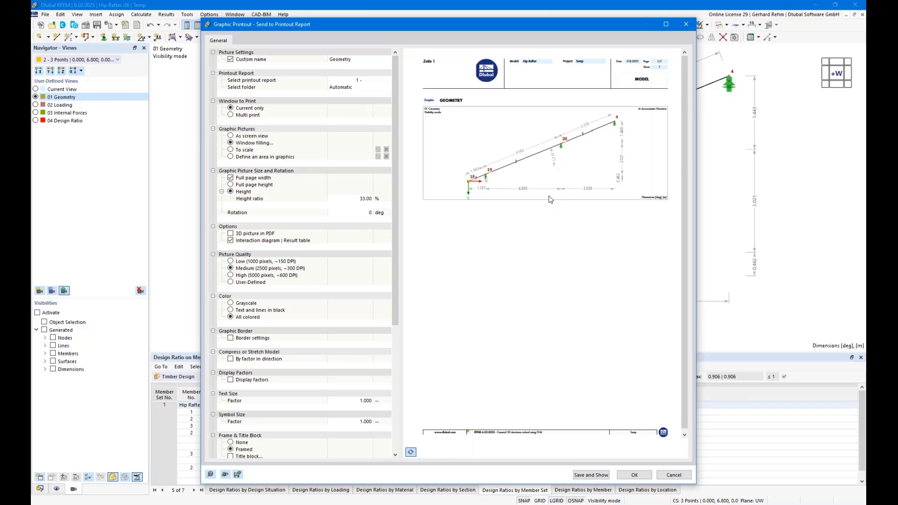
left_click(634, 474)
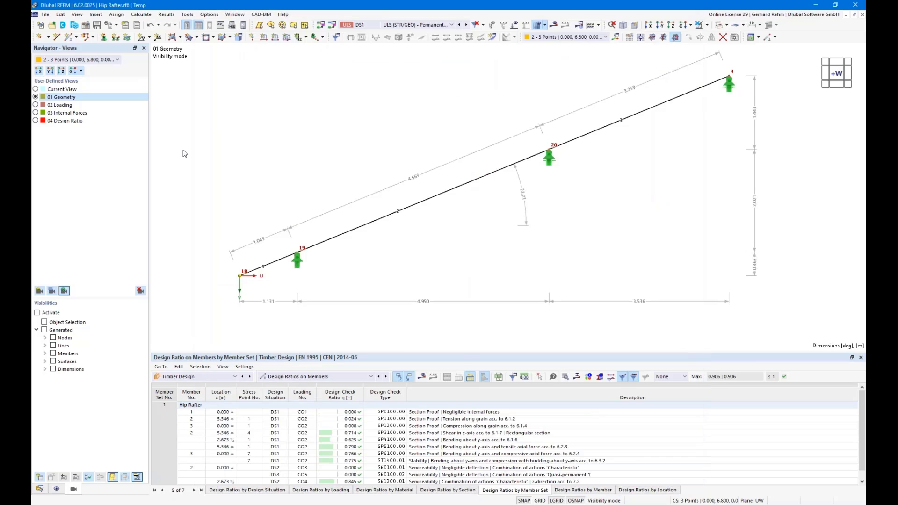
Step: Activate the view 02 Loading and send its graphic to the printout report under the custom name Loads LC1
left_click(36, 105)
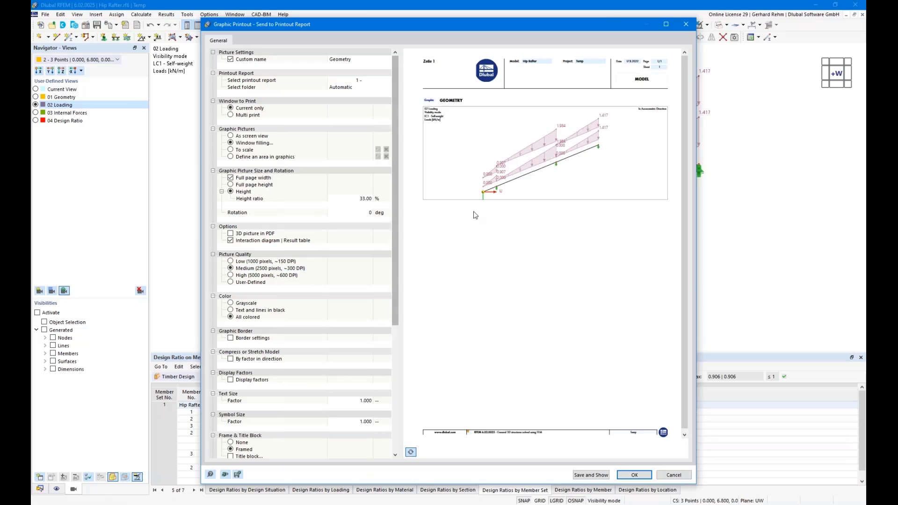
left_click(348, 61)
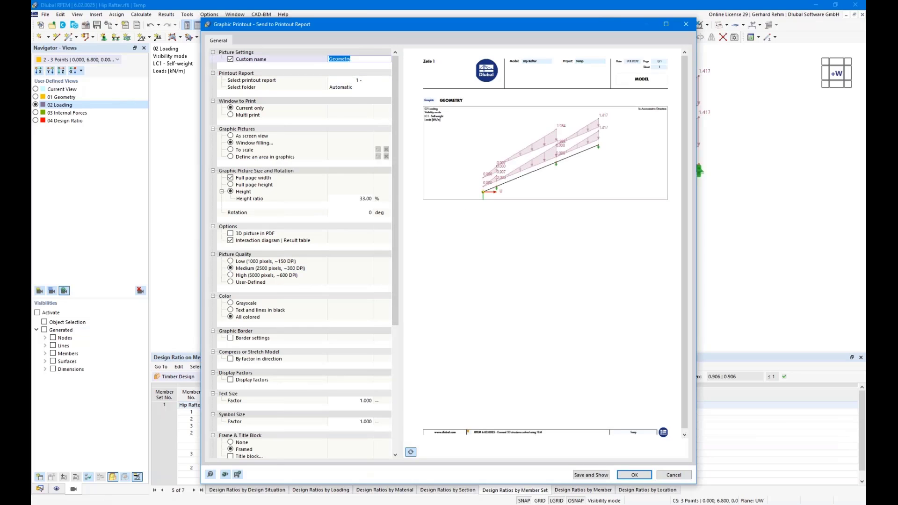
type("Loads LC1")
key("Return")
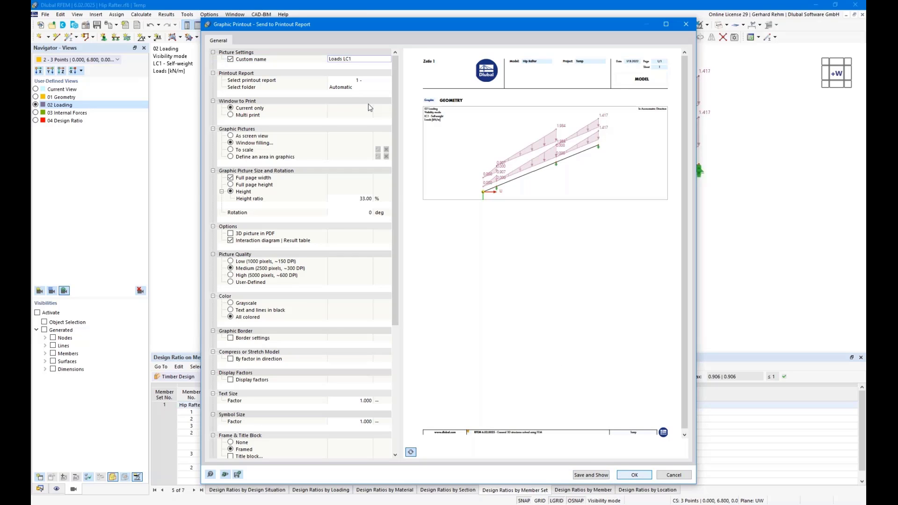
key("Return")
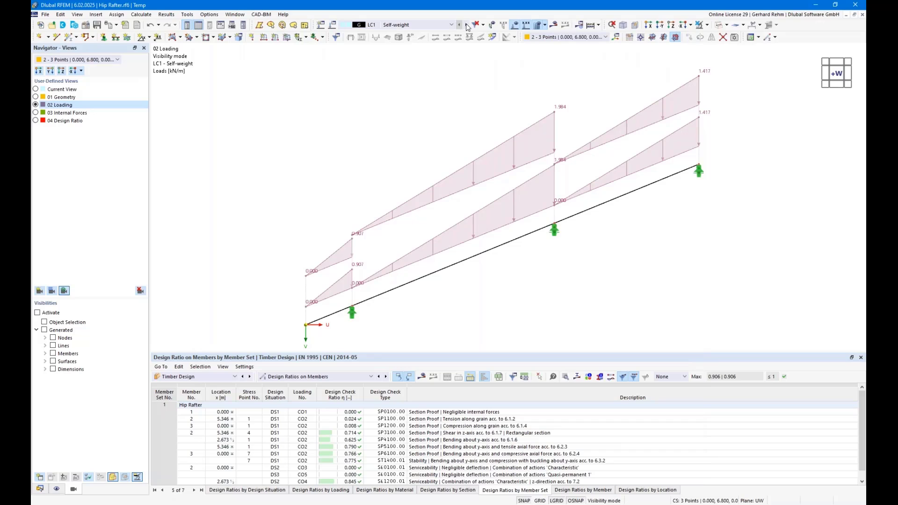
Step: Switch to the snow load case LC2 and send its load graphic to the printout report as Loads LC2
left_click(465, 25)
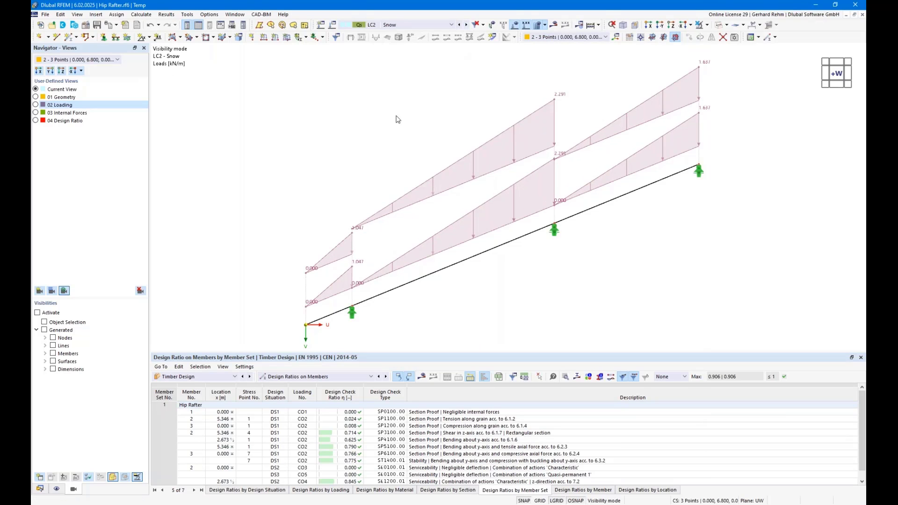
left_click(110, 25)
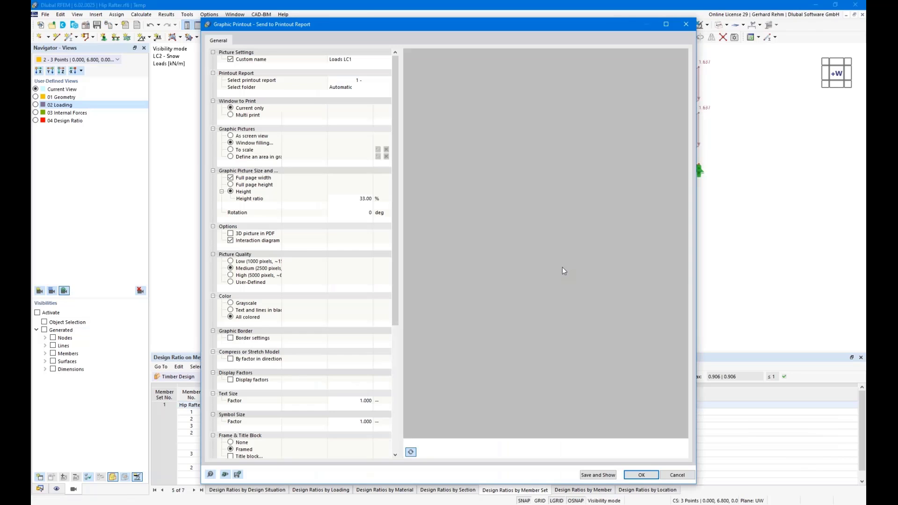
left_click(358, 59)
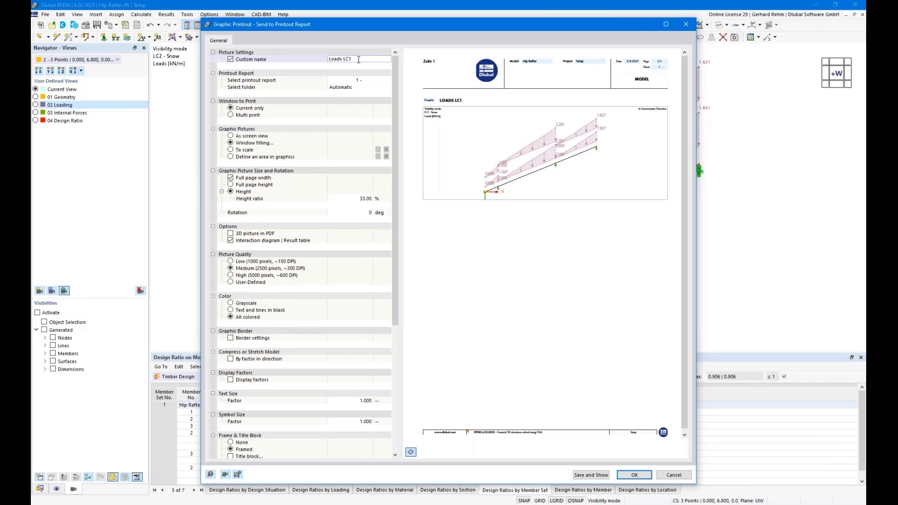
left_click(632, 476)
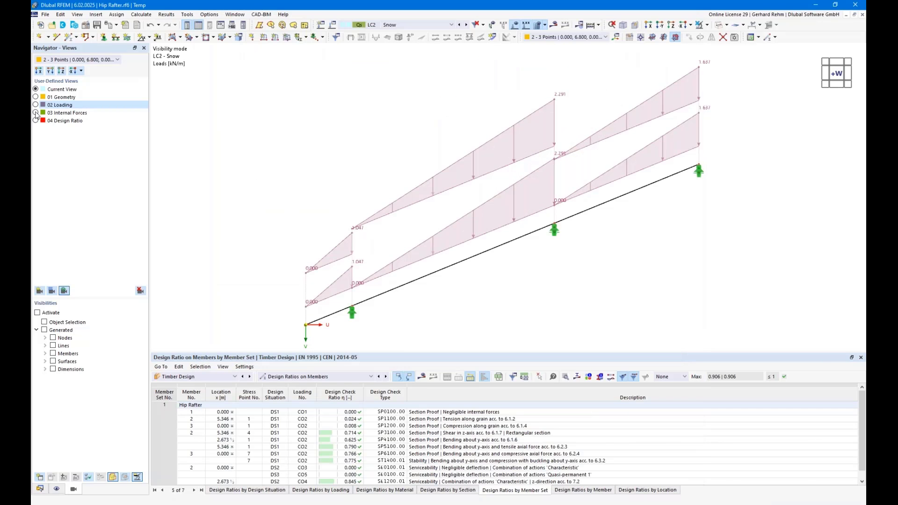
Step: Activate the view 03 Internal Forces and display the axial forces N on the members
left_click(65, 113)
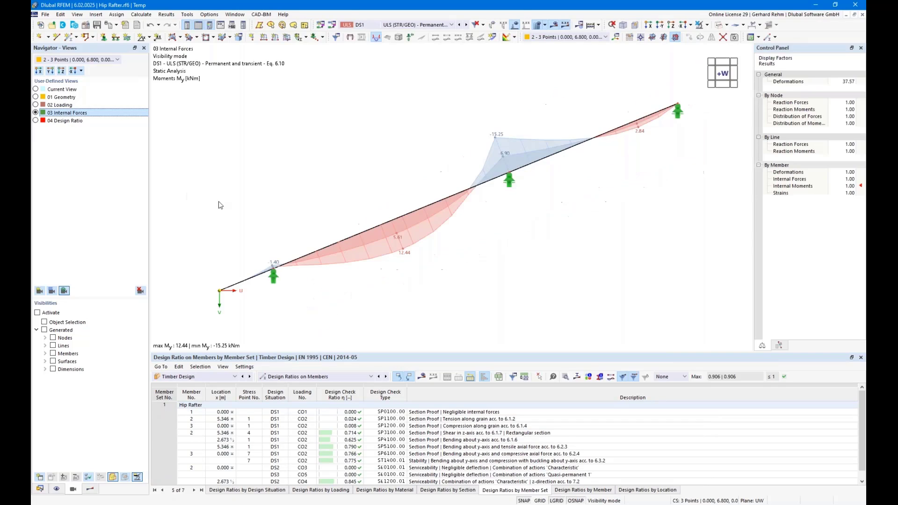
left_click(90, 488)
left_click(62, 159)
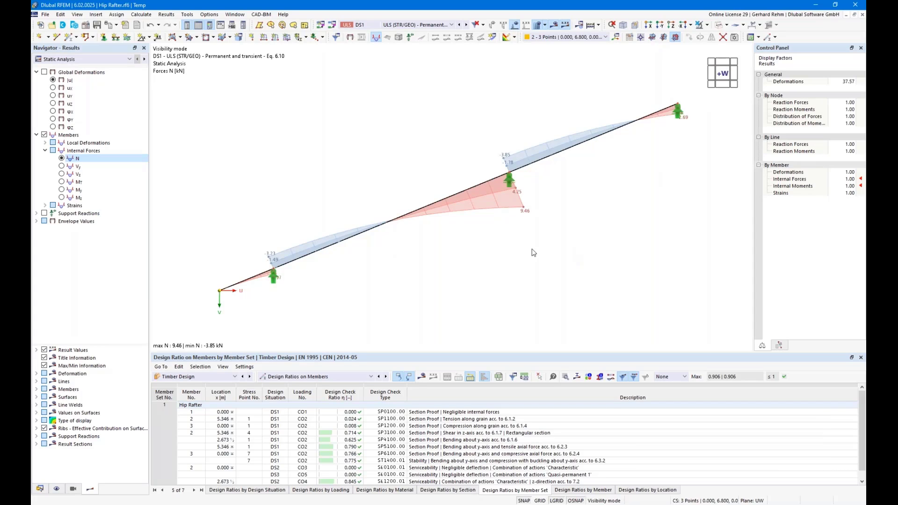
scroll(534, 252, "down", 2)
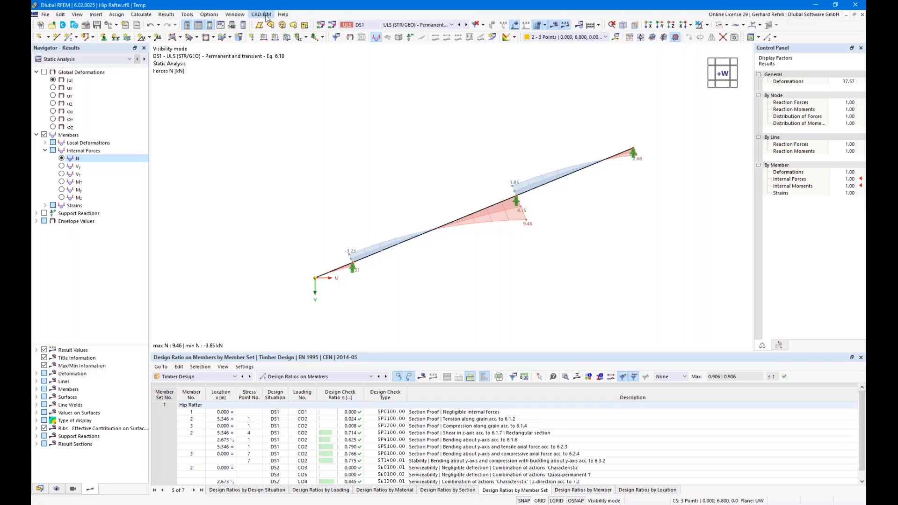
Step: Open two additional windows of the model and tile all three windows one above the other
left_click(235, 14)
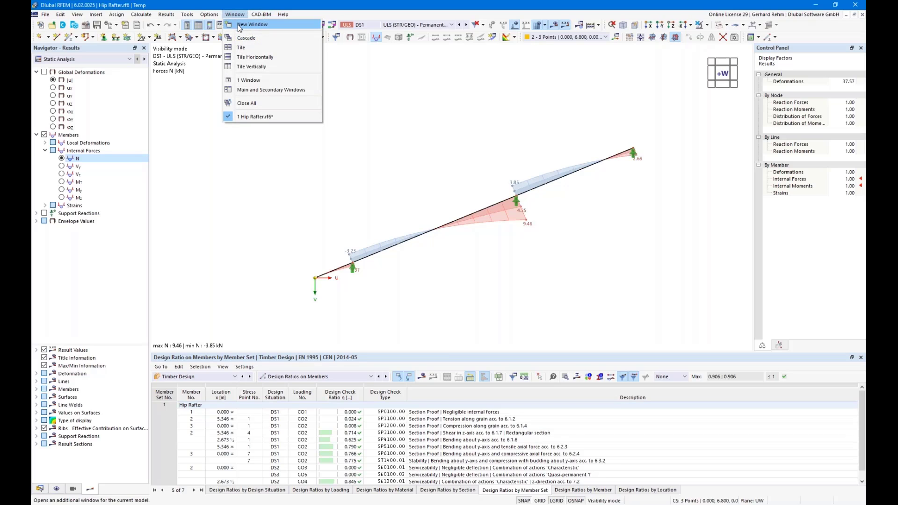
left_click(238, 26)
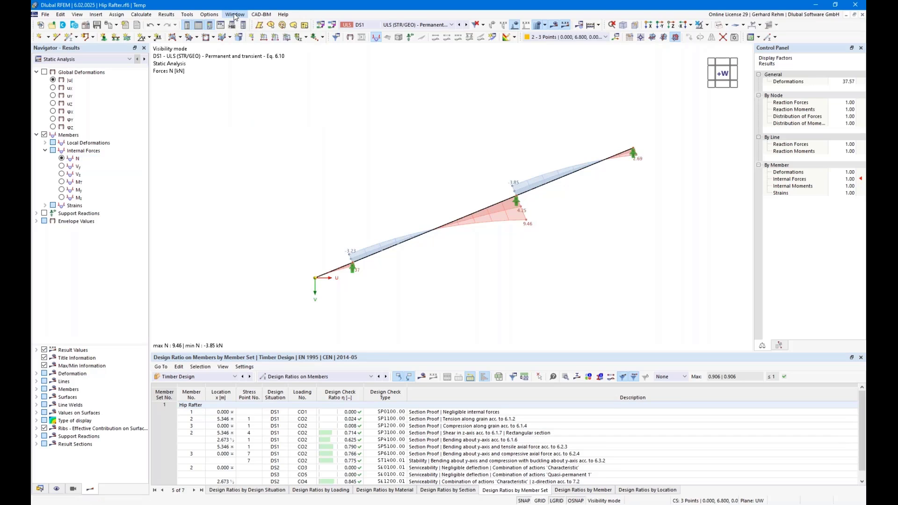
left_click(235, 14)
left_click(237, 25)
left_click(236, 17)
left_click(255, 67)
Step: Display axial forces N in the first window, shear forces Vz in the second and moments My in the third
left_click(464, 103)
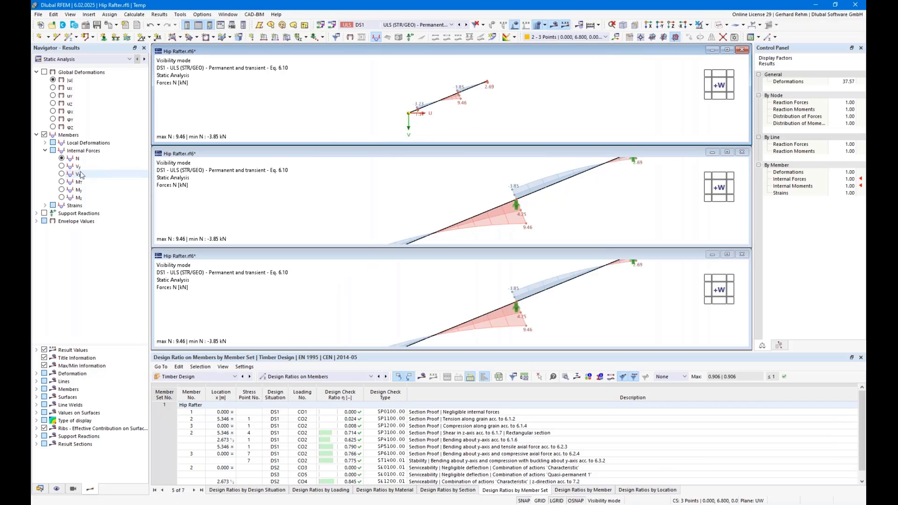
left_click(70, 158)
left_click(443, 194)
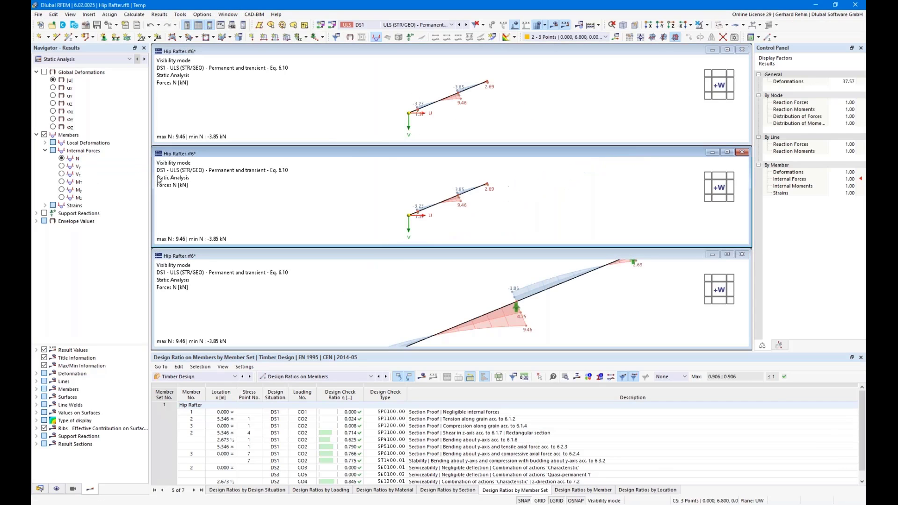
left_click(62, 174)
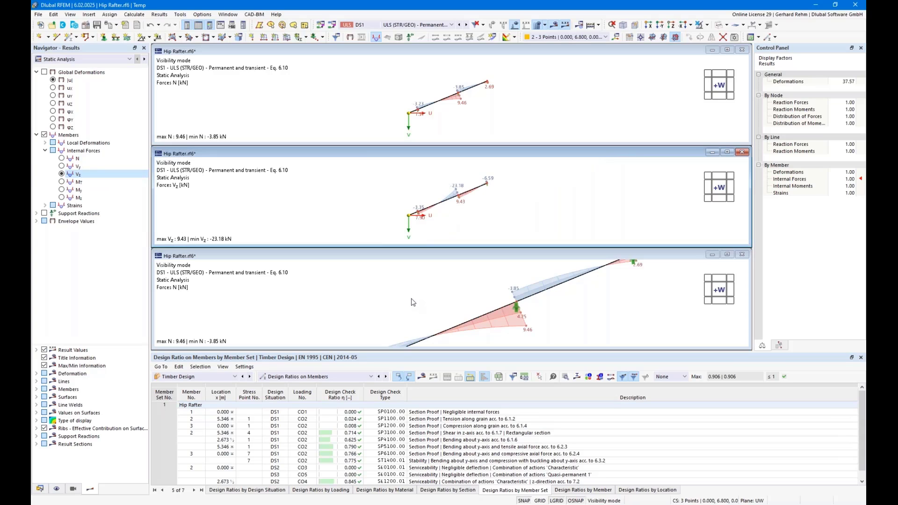
left_click(413, 302)
left_click(62, 190)
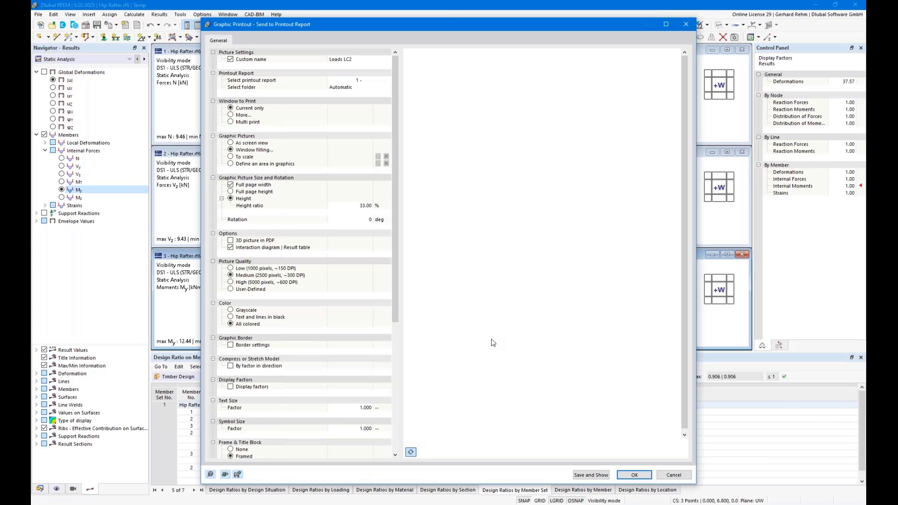
Step: Print multiple windows in one report picture with a height ratio of 70 %, refresh the preview and add the picture to the report
left_click(230, 115)
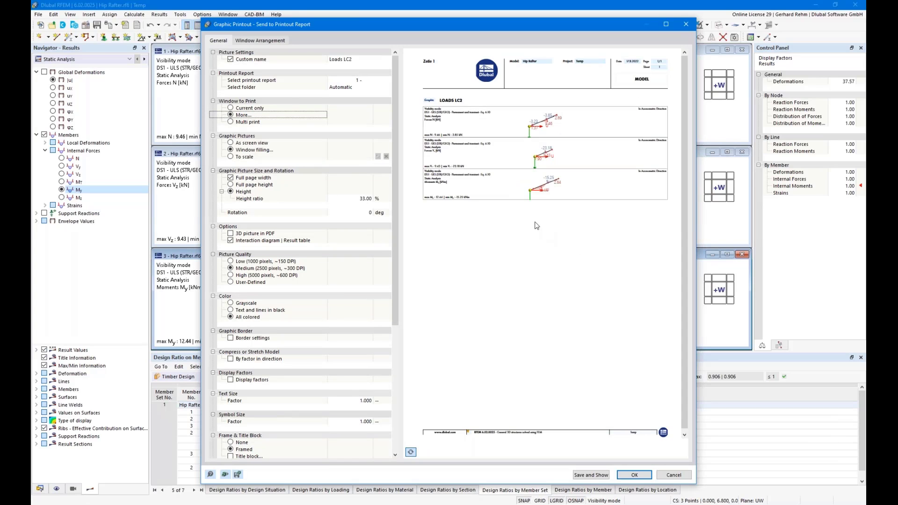
left_click(358, 199)
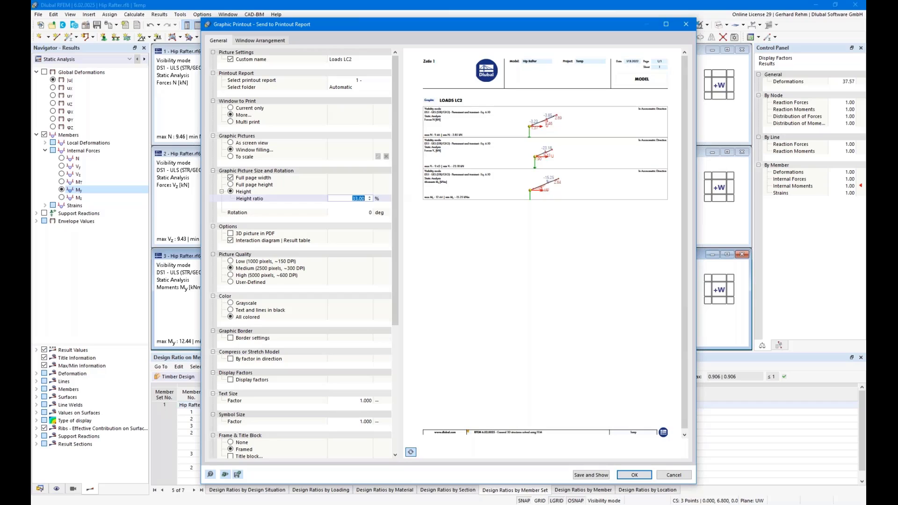
type("70")
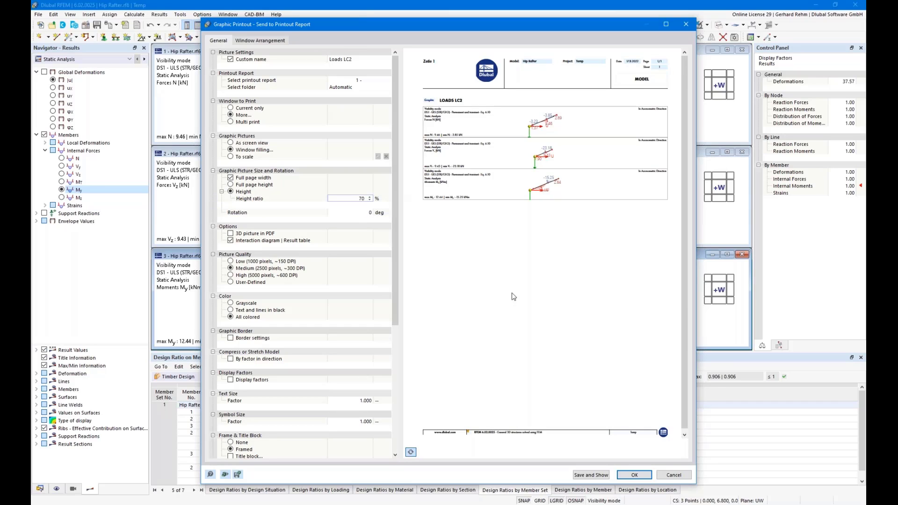
left_click(537, 342)
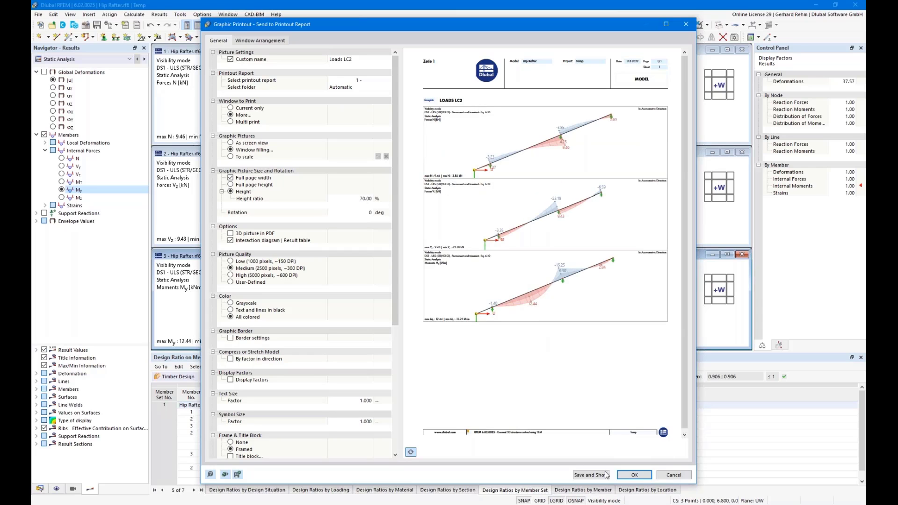
left_click(645, 478)
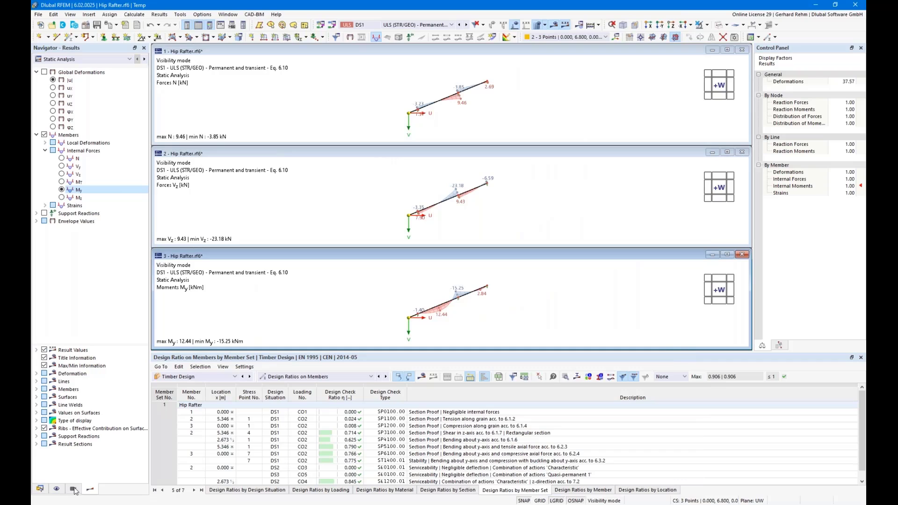
Step: Activate the view 04 Design Ratio, close the N and Vz windows, and maximize the remaining model window
left_click(74, 489)
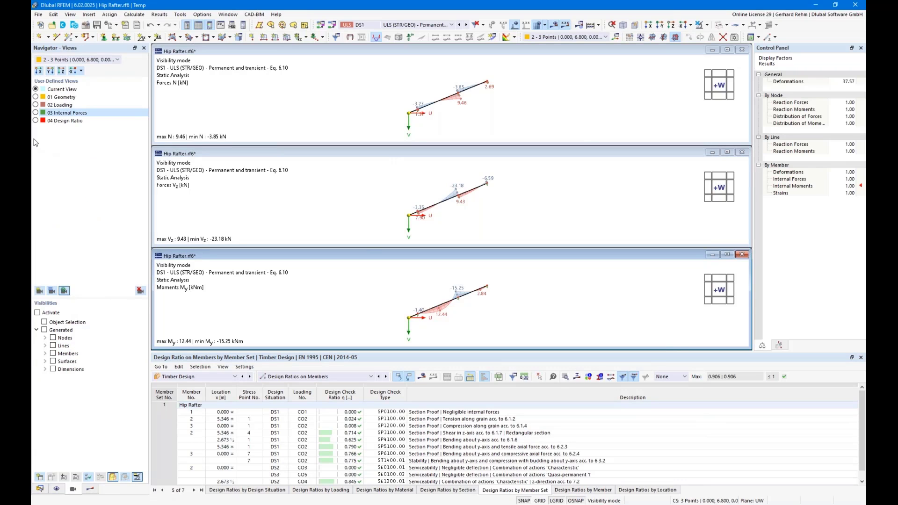
left_click(35, 121)
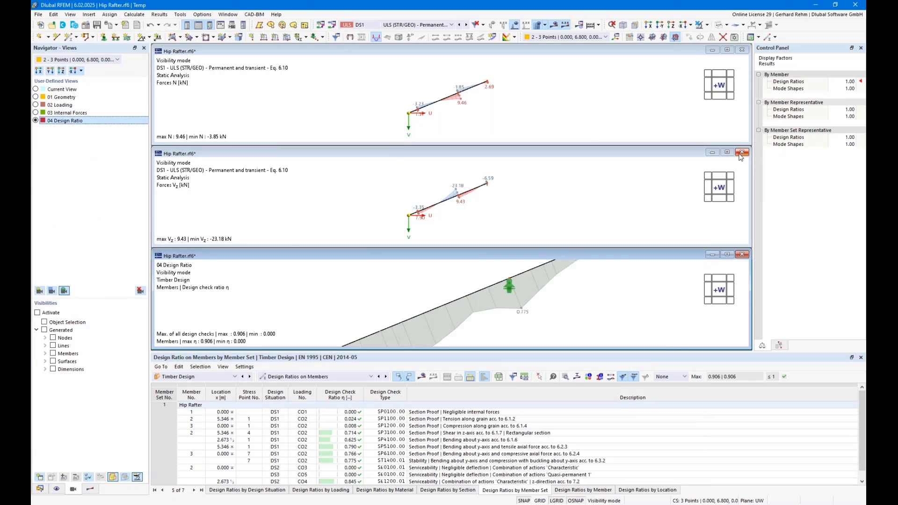
left_click(741, 49)
left_click(741, 49)
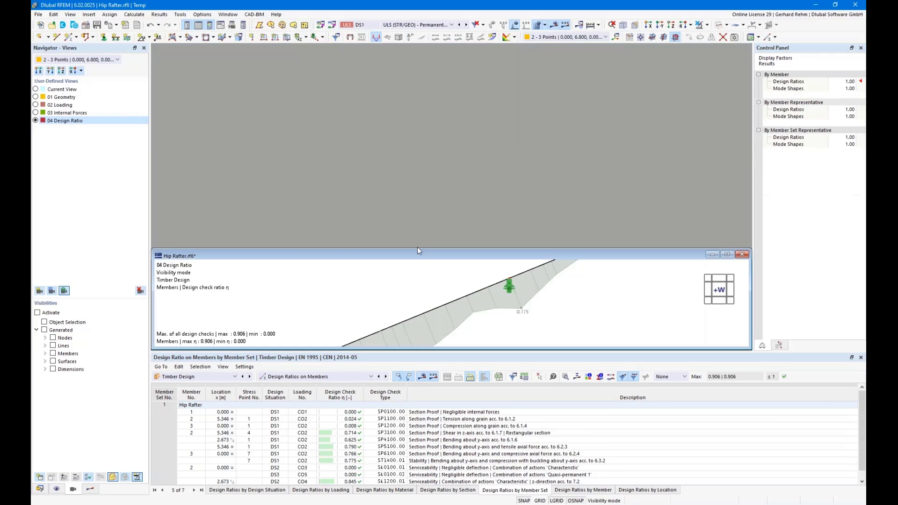
double_click(421, 261)
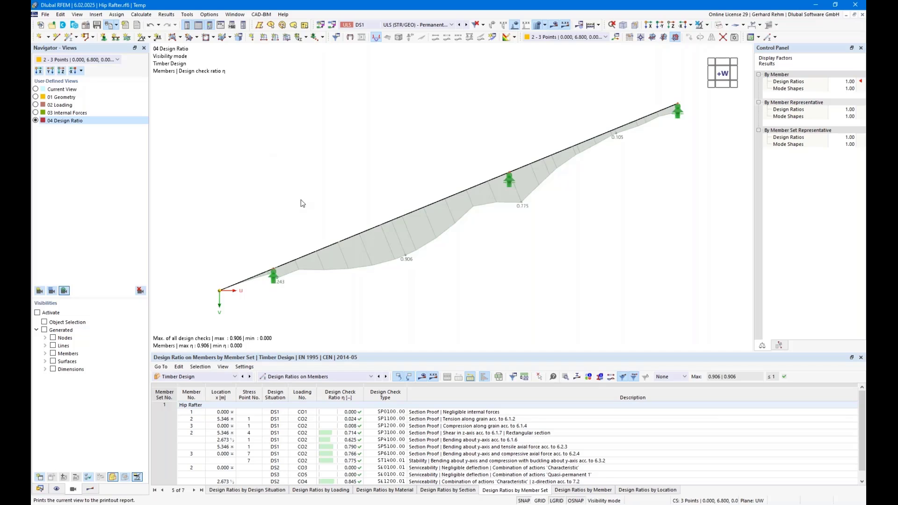
Step: Add the current design ratio picture to the printout report with a height ratio of 33 %
key("ctrl+p")
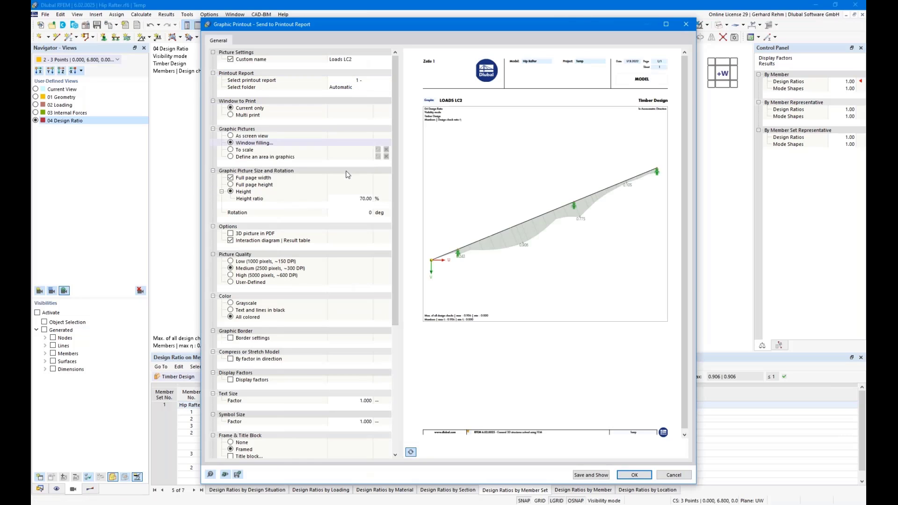
left_click(360, 198)
type("33")
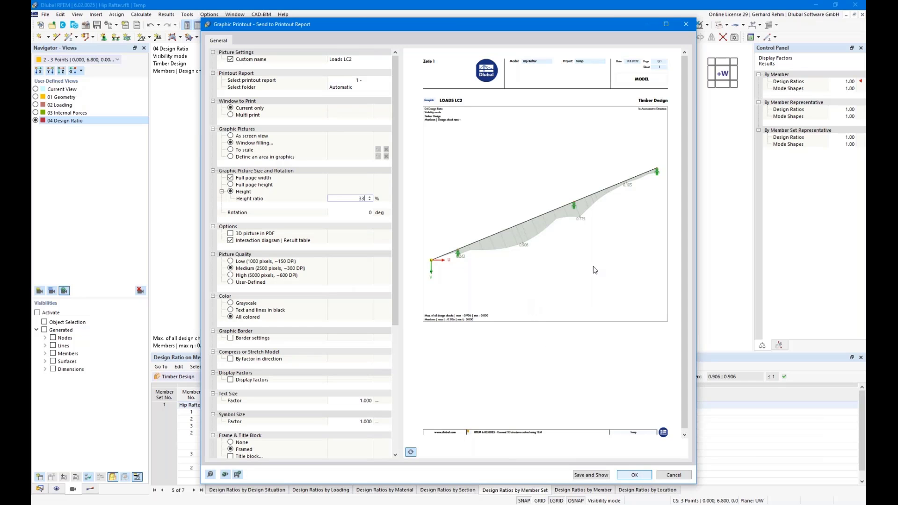
key("Return")
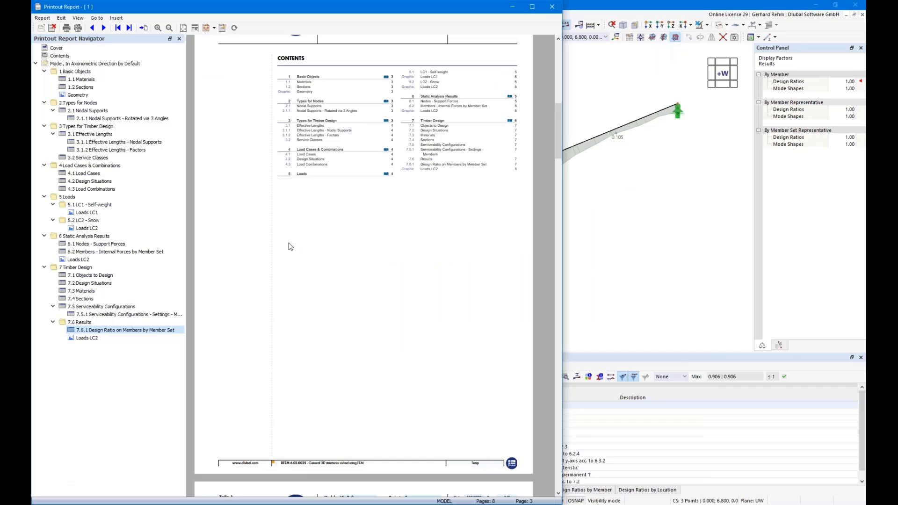
Step: Maximize the printout report and check the load, internal force and design ratio pictures in their chapters
left_click(531, 7)
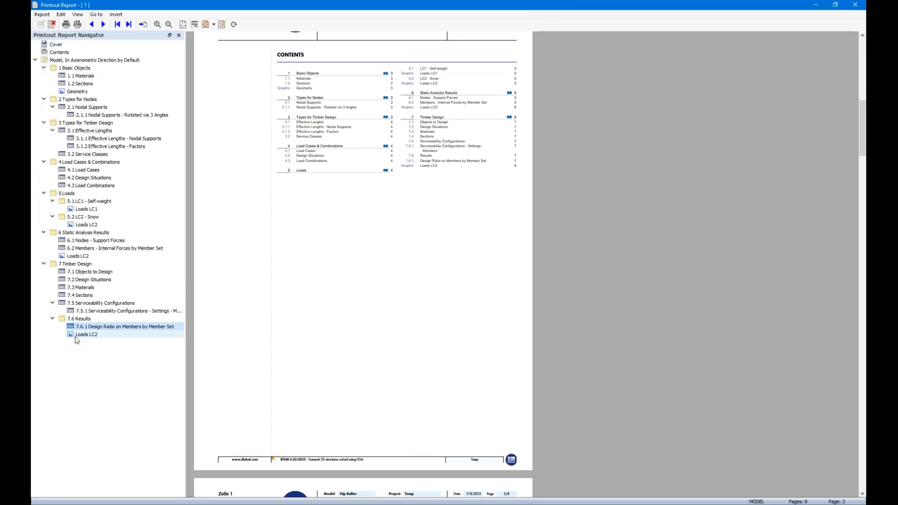
left_click(79, 209)
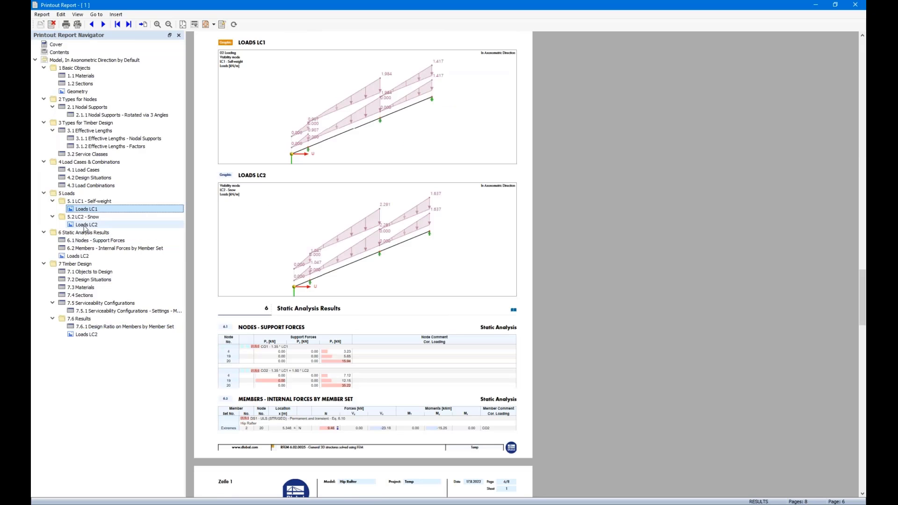
left_click(77, 257)
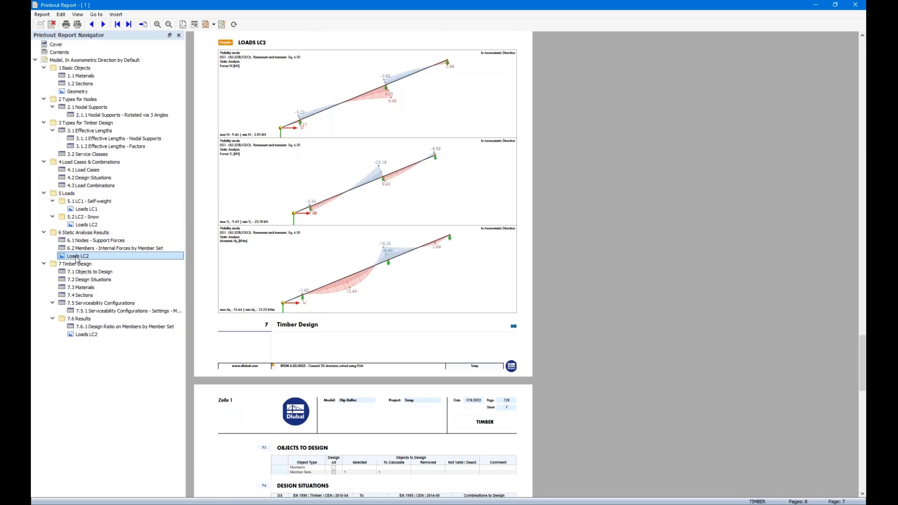
left_click(87, 335)
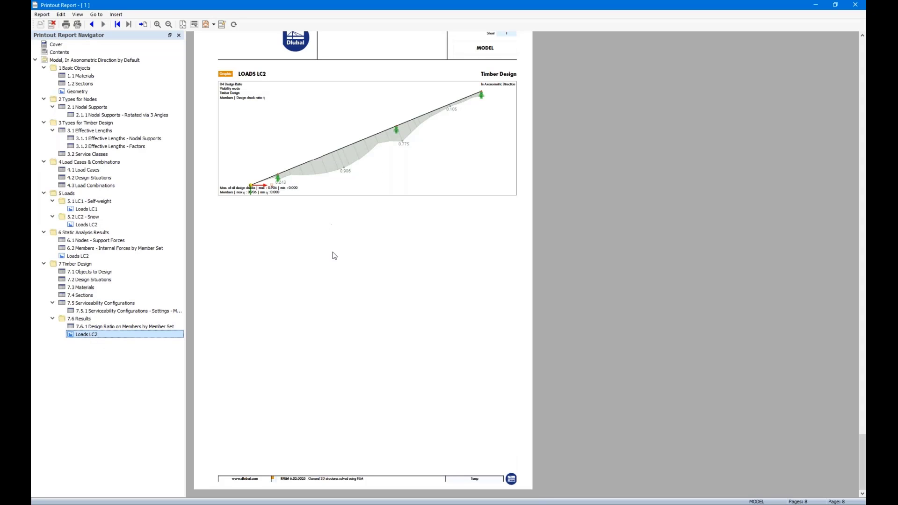
Step: Read through the report pages from the design ratio picture back to the contents, and leave the report manager without changes
scroll(338, 311, "up", 1)
scroll(338, 312, "down", 1)
scroll(461, 321, "up", 9)
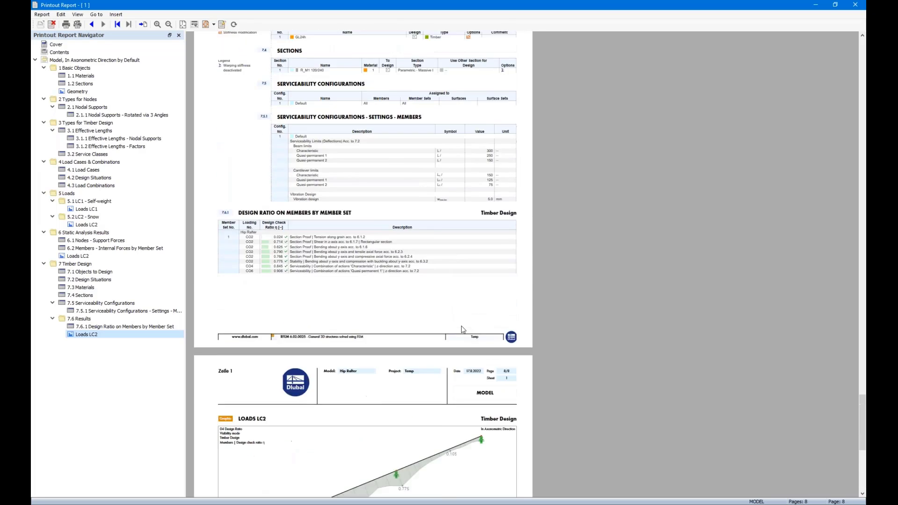
scroll(440, 327, "up", 11)
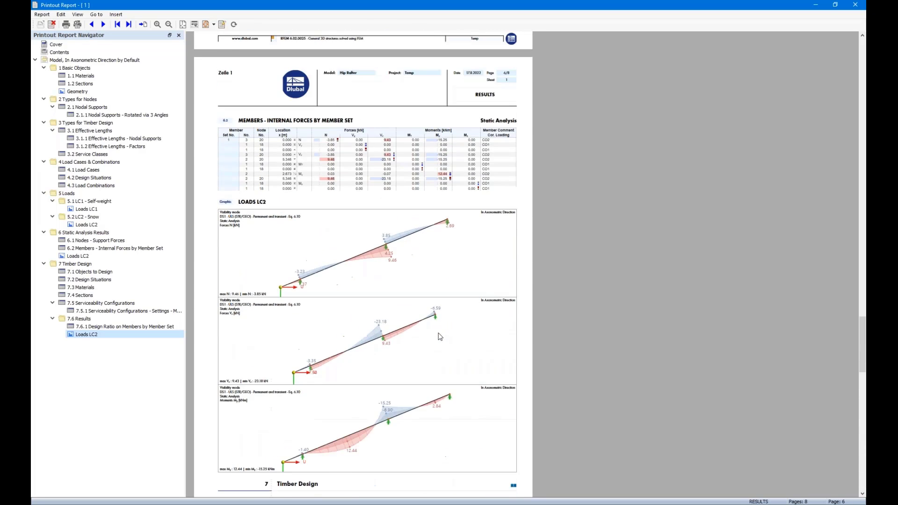
scroll(435, 335, "up", 7)
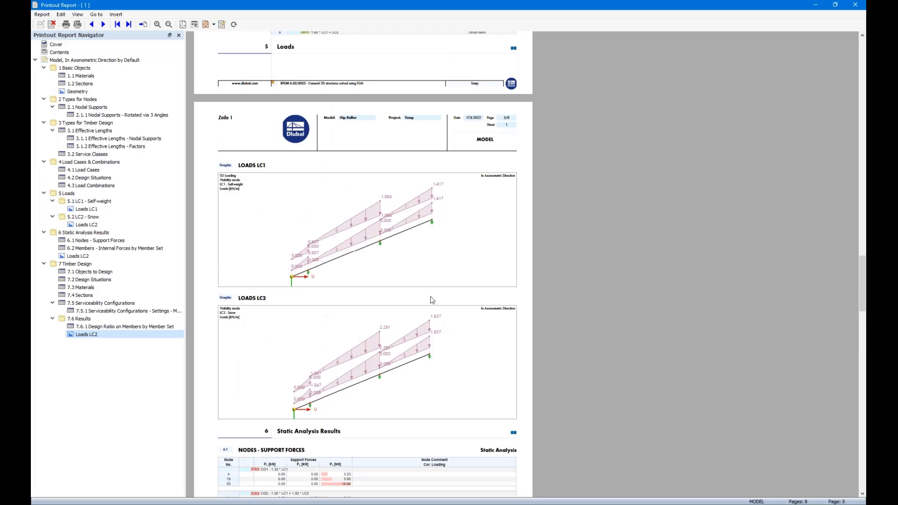
scroll(430, 299, "up", 10)
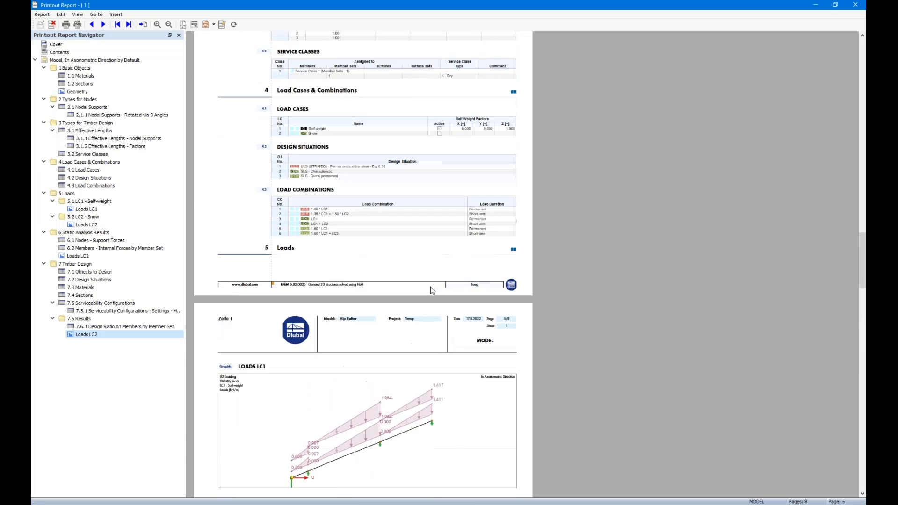
scroll(430, 298, "up", 10)
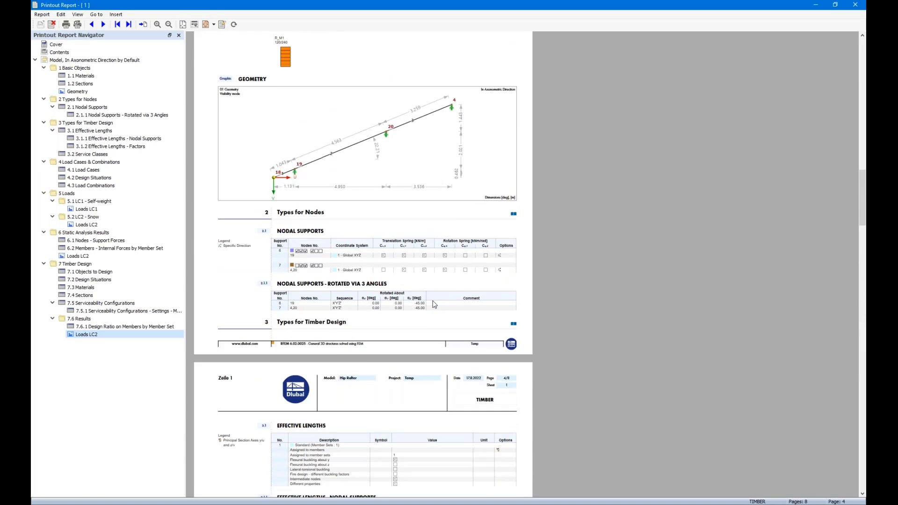
scroll(436, 310, "up", 10)
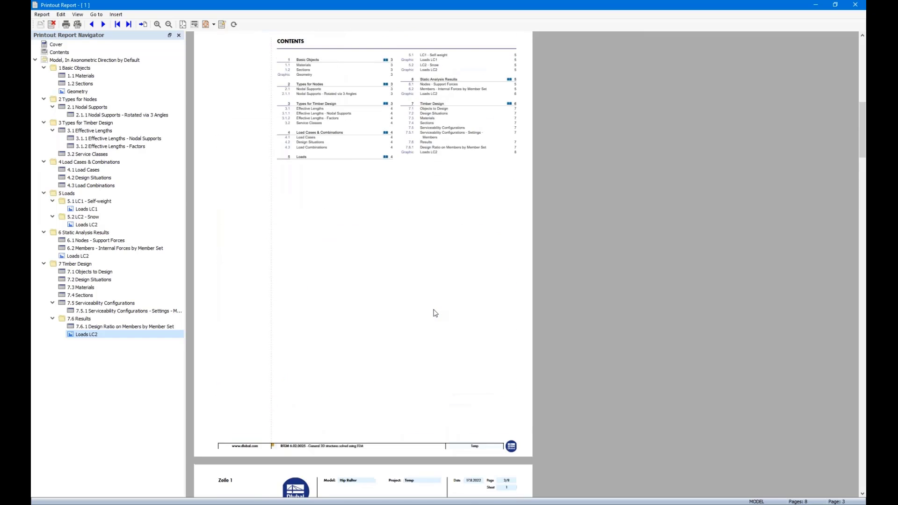
left_click_drag(861, 121, 858, 142)
scroll(363, 234, "down", 10)
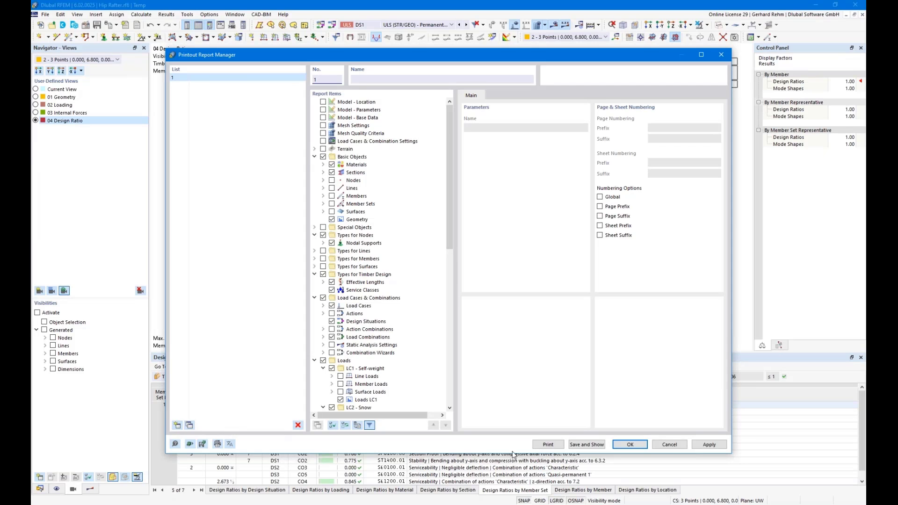
left_click(669, 444)
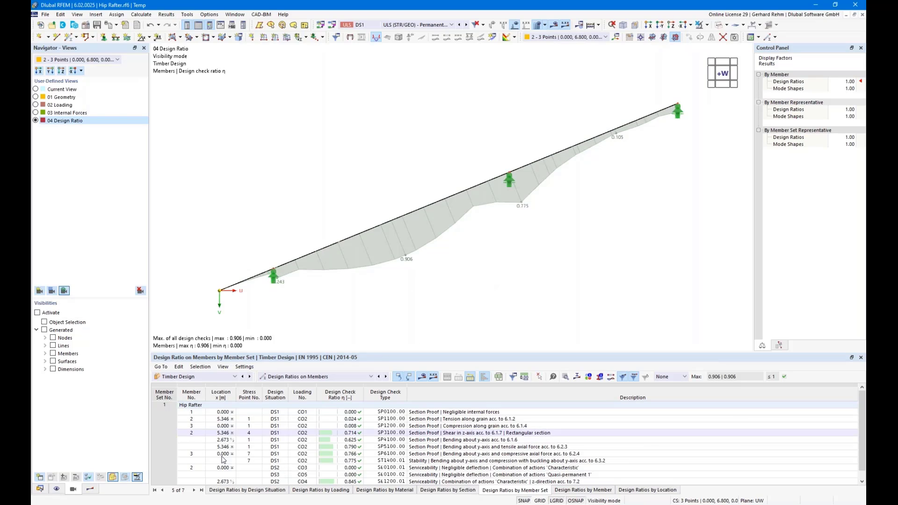
Step: Switch to the PowerPoint presentation to view the webinar's content slide and return to the hip rafter model in RFEM
key("alt+Tab")
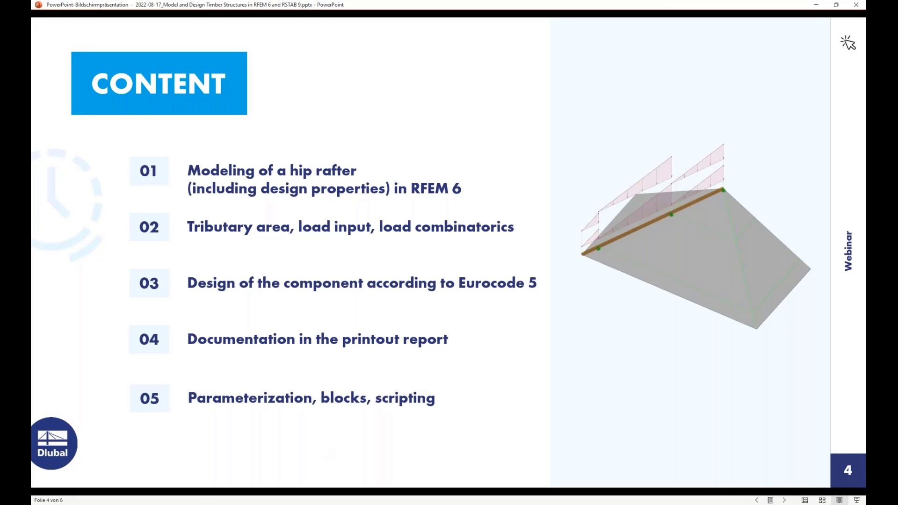
key("alt+Tab")
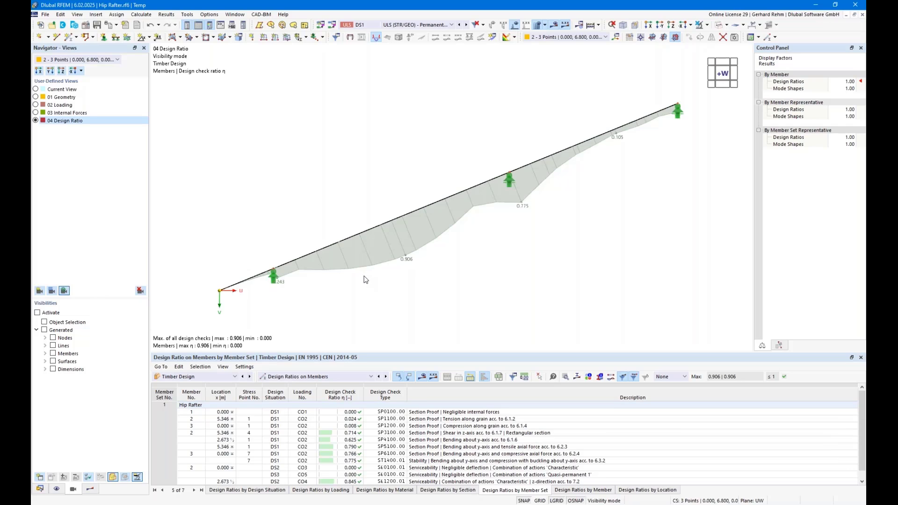
scroll(365, 279, "down", 2)
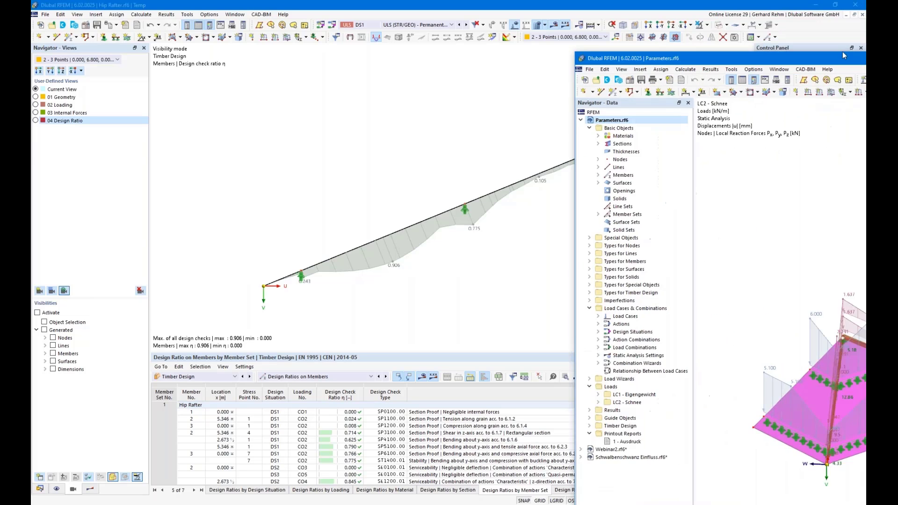
Step: Bring up the RFEM window with the Parameters.rf6 roof model and maximize it
left_click_drag(866, 54, 402, 2)
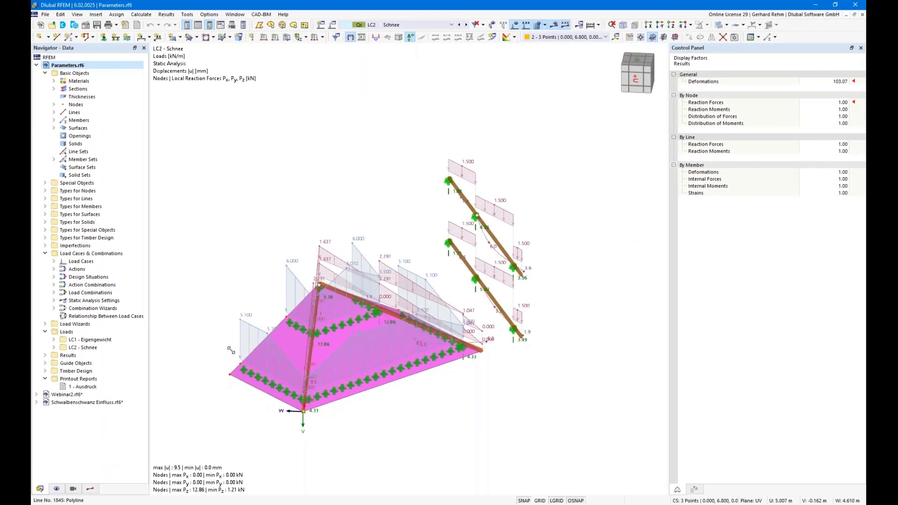
middle_click_drag(215, 322, 243, 245)
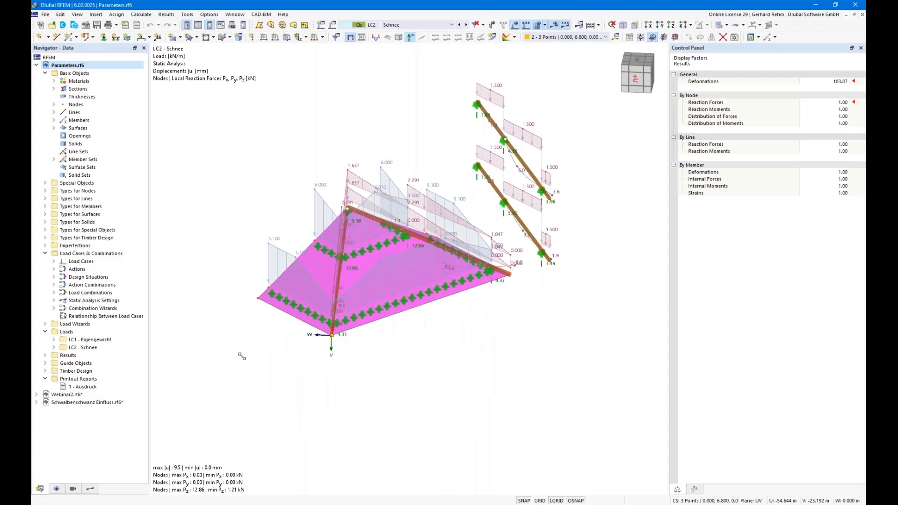
right_click_drag(350, 234, 365, 202)
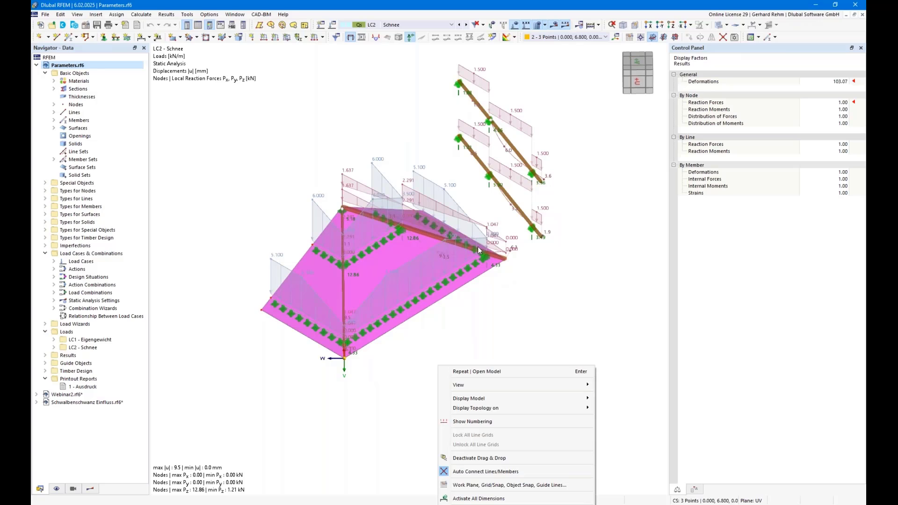
left_click(364, 129)
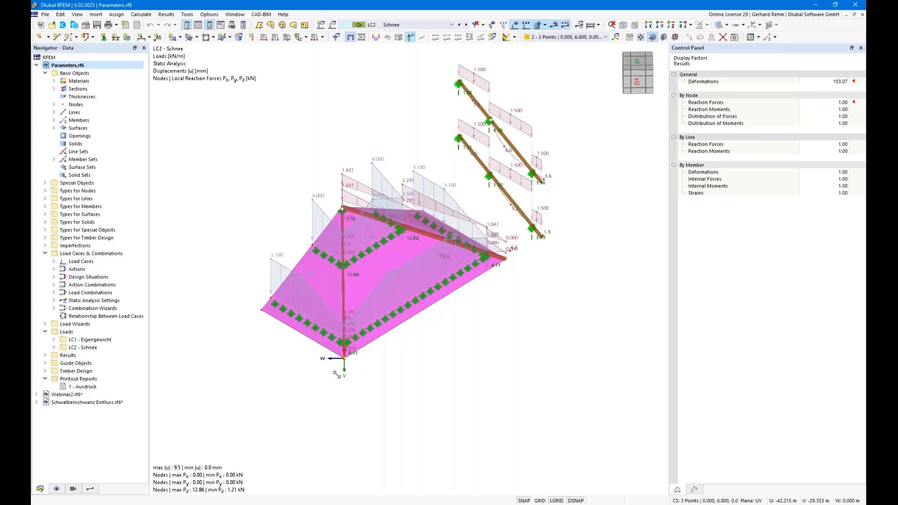
Step: Examine the global parameters of the Parameters.rf6 model and close the list without changes
left_click(60, 14)
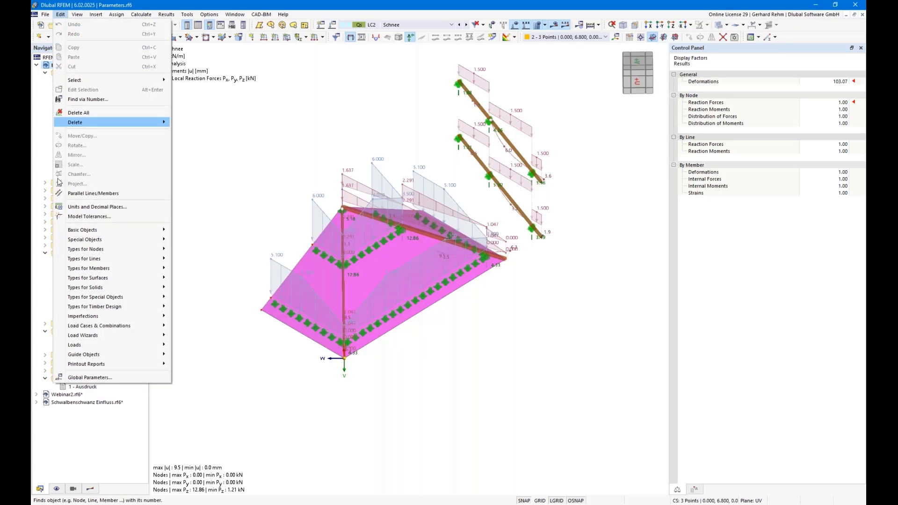
left_click(71, 377)
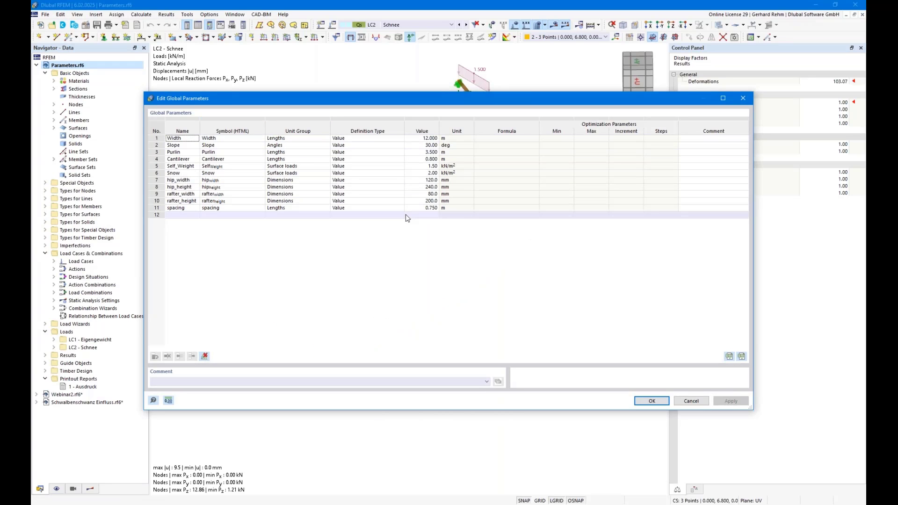
left_click(691, 403)
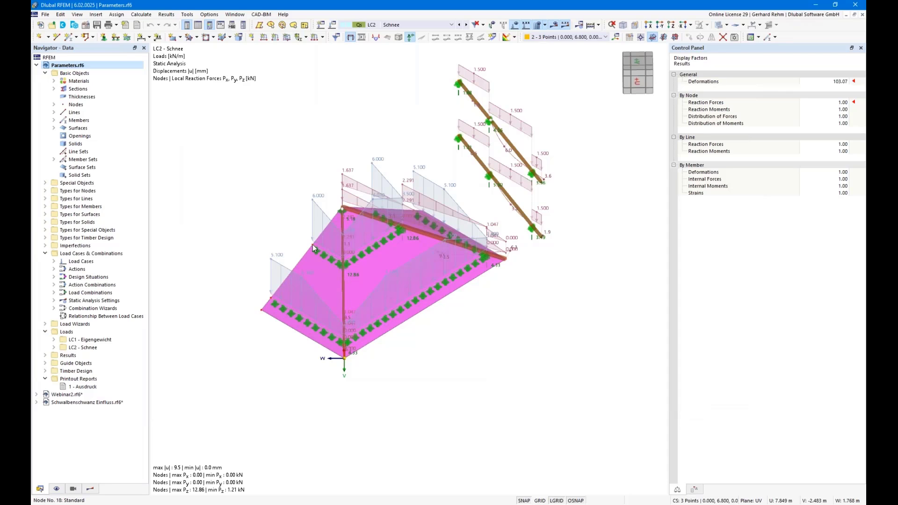
Step: Open node 18 for editing and inspect the formula behind its X coordinate without changing it
double_click(313, 244)
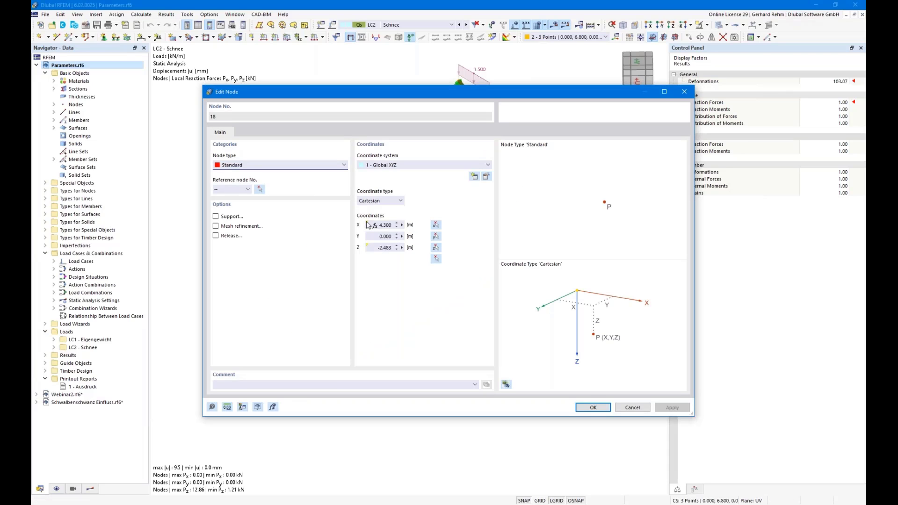
mouse_move(369, 226)
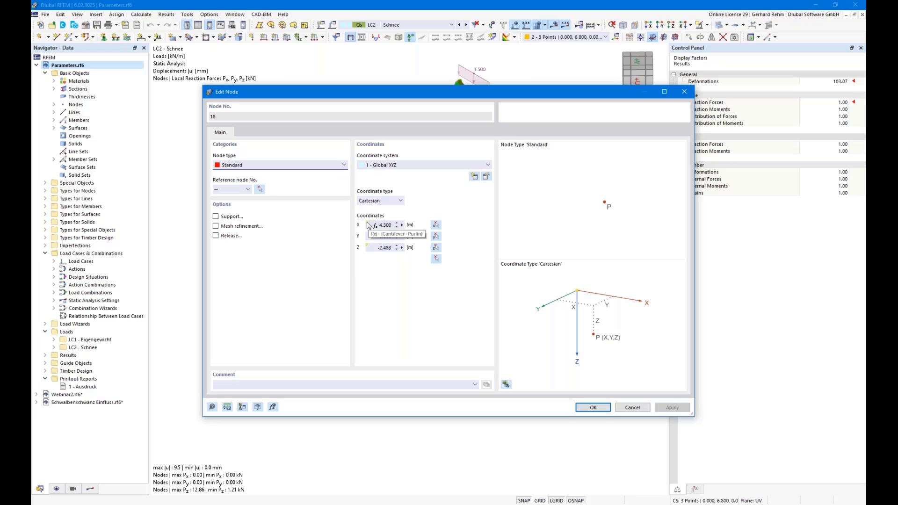
left_click(401, 225)
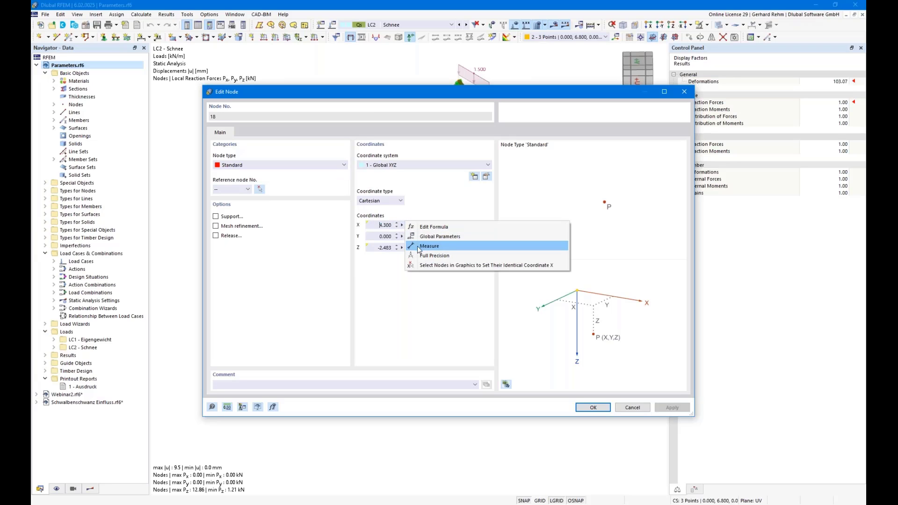
left_click(425, 227)
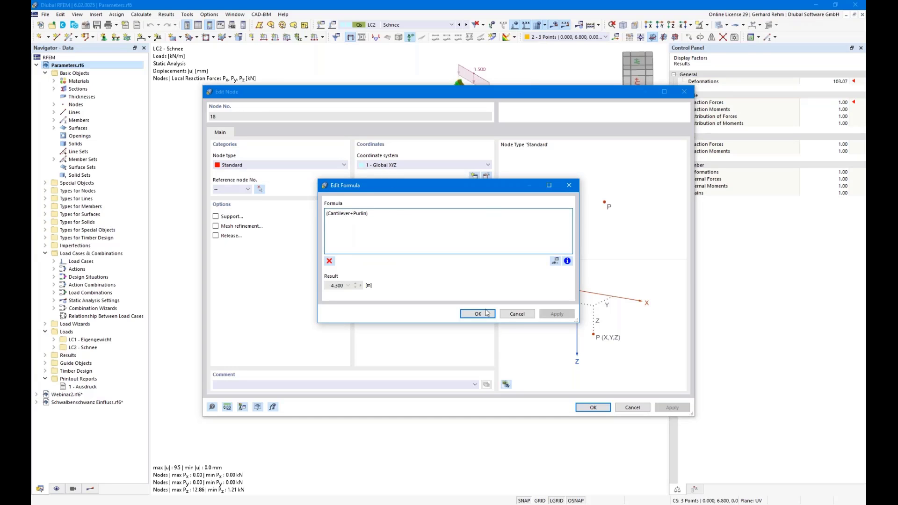
left_click_drag(329, 286, 363, 287)
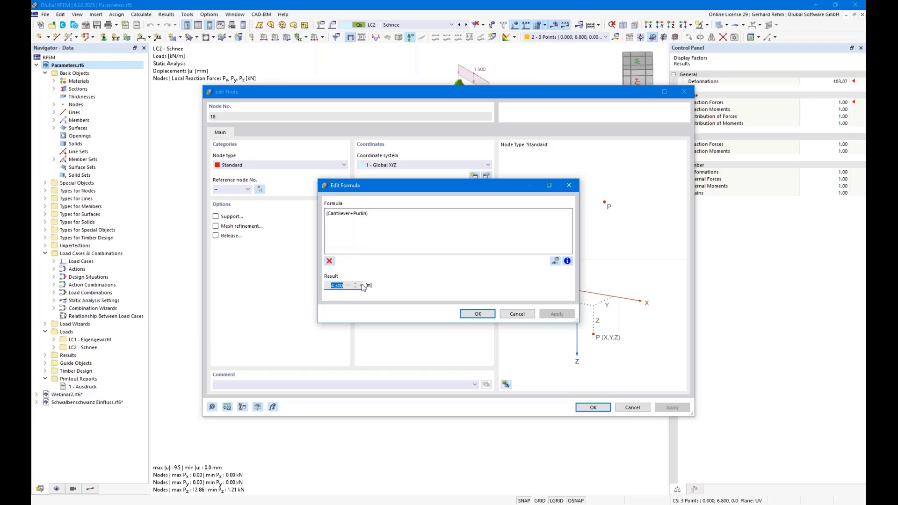
left_click(517, 314)
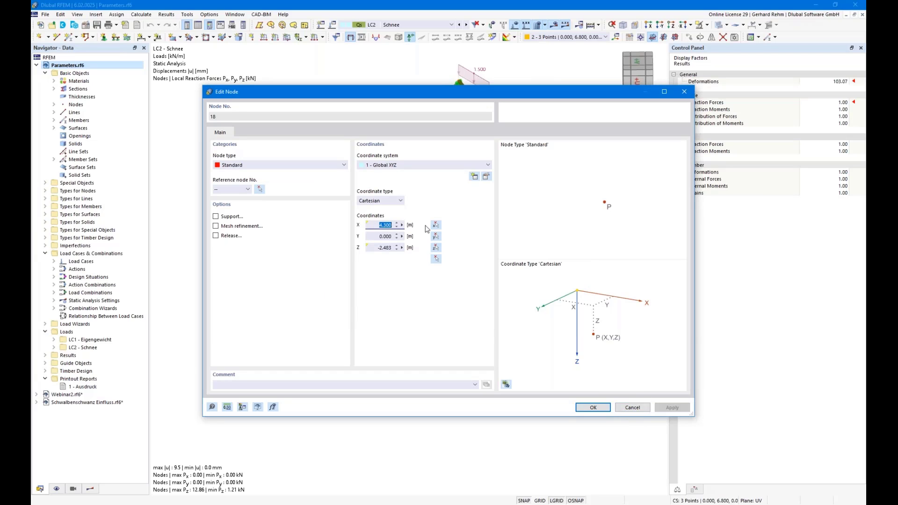
Step: Inspect the Cantilever value in the global parameters called up from node 18, and close both dialogs without changes
left_click(403, 226)
left_click(415, 236)
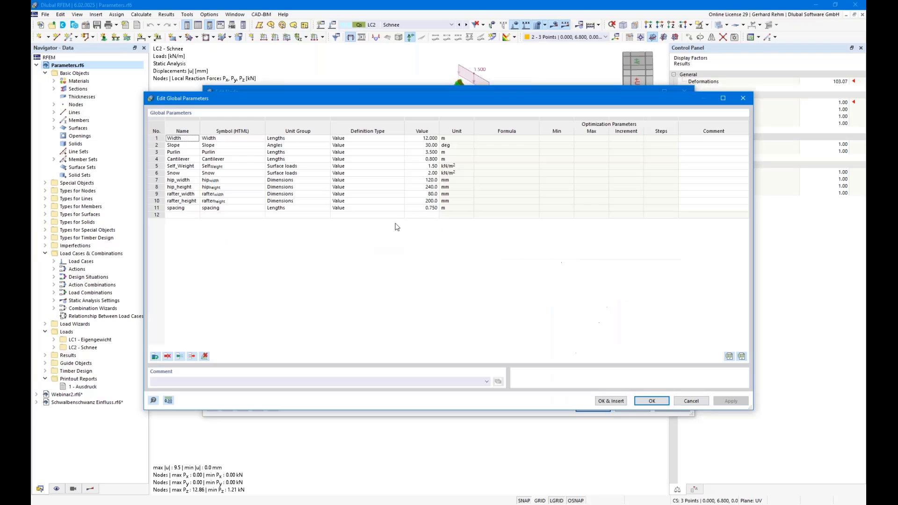
left_click(423, 159)
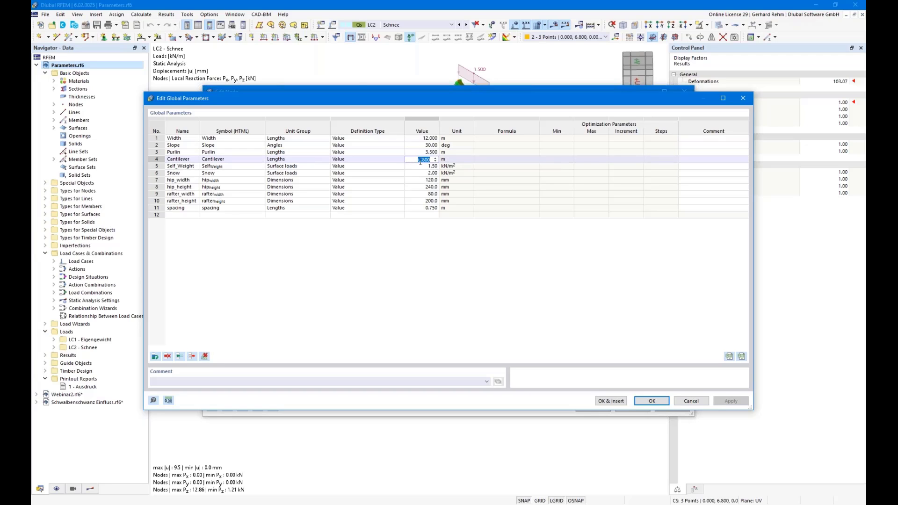
left_click_drag(424, 97, 457, 119)
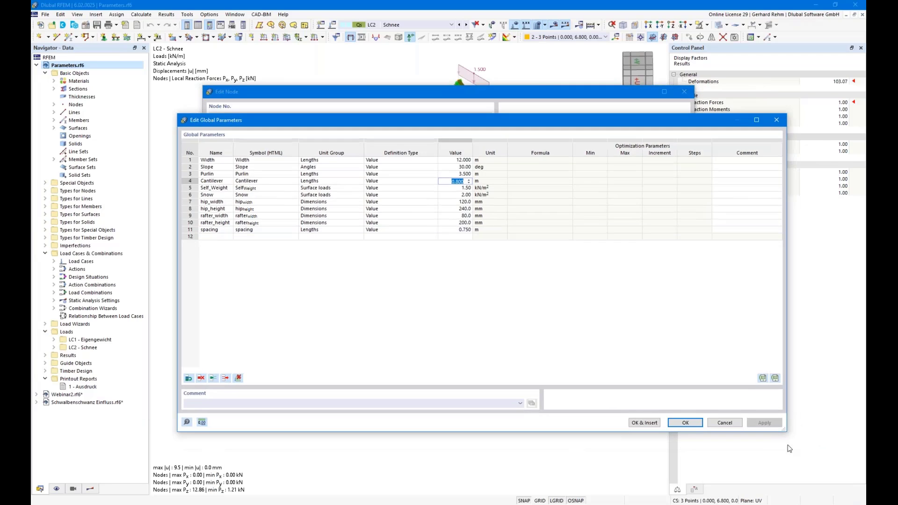
left_click(716, 424)
left_click(683, 92)
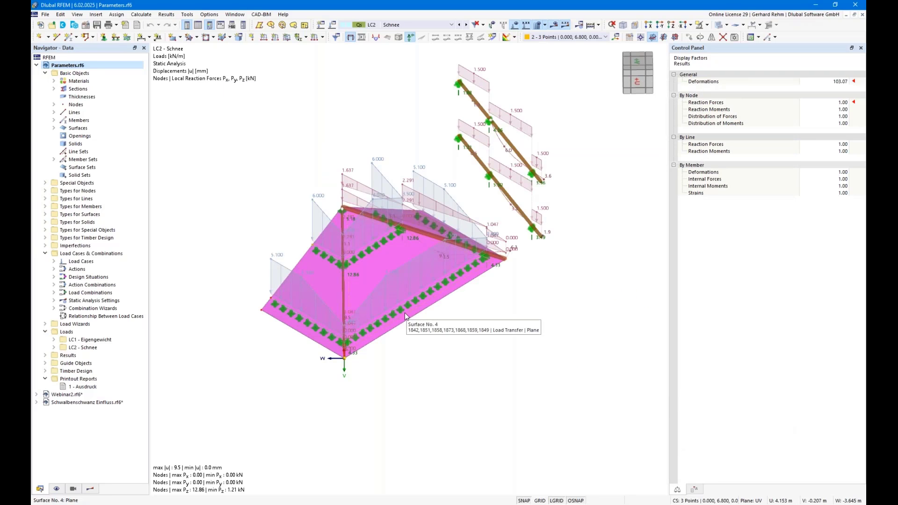
Step: Open the Ausdruck printout report of the Parameters.rf6 model and go to the picture "Geometrie Gratsparren und Sparren"
left_click(69, 388)
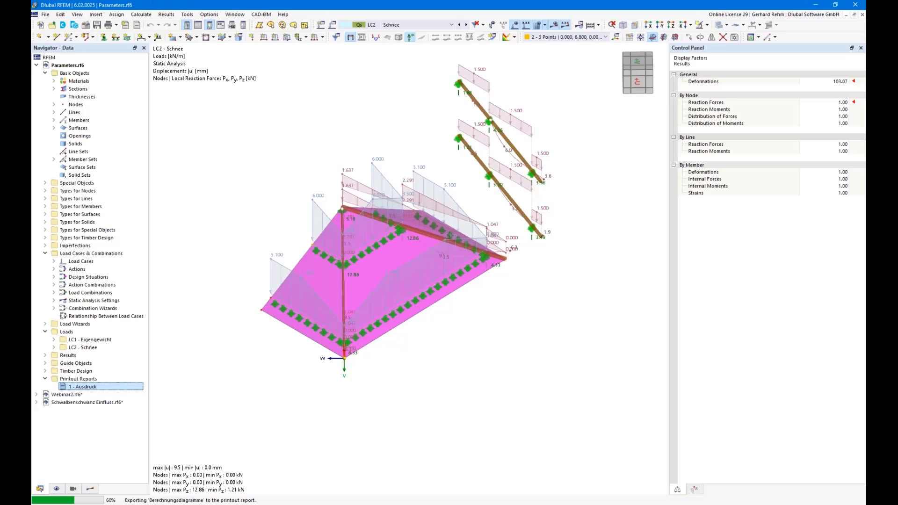
scroll(323, 330, "down", 3)
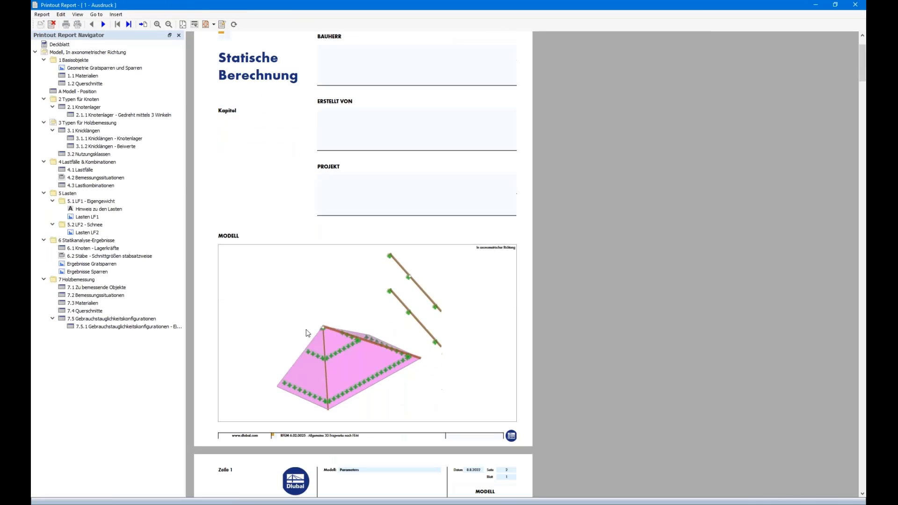
left_click(103, 75)
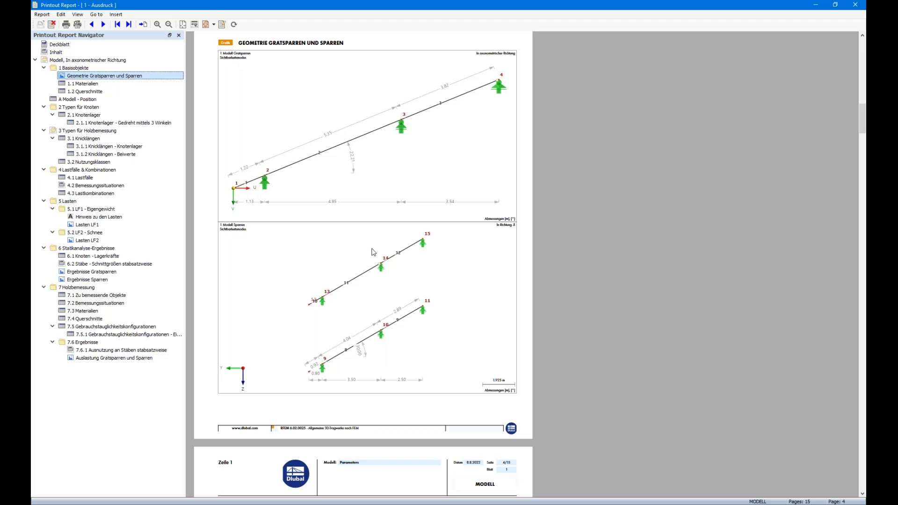
Step: Arrange the printout report and the Parameters.rf6 window side by side, hiding both navigators and the control panel
key("super+Left")
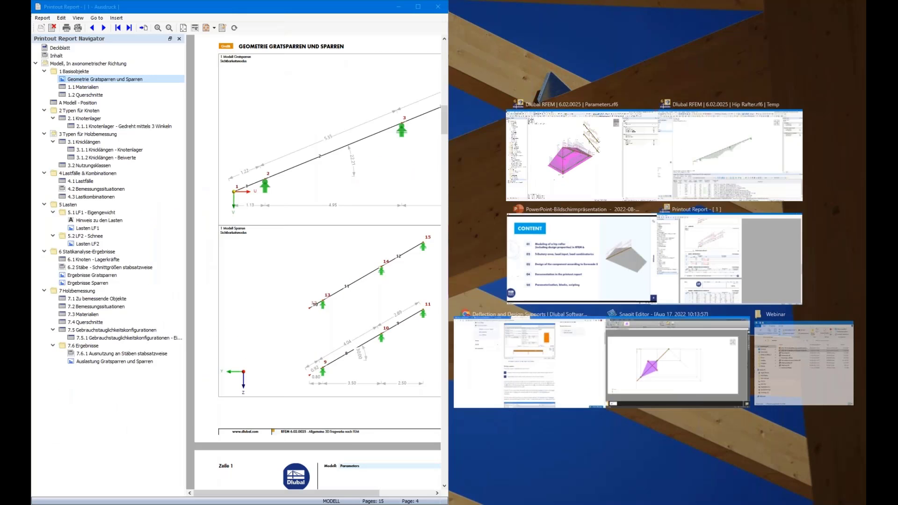
left_click(561, 187)
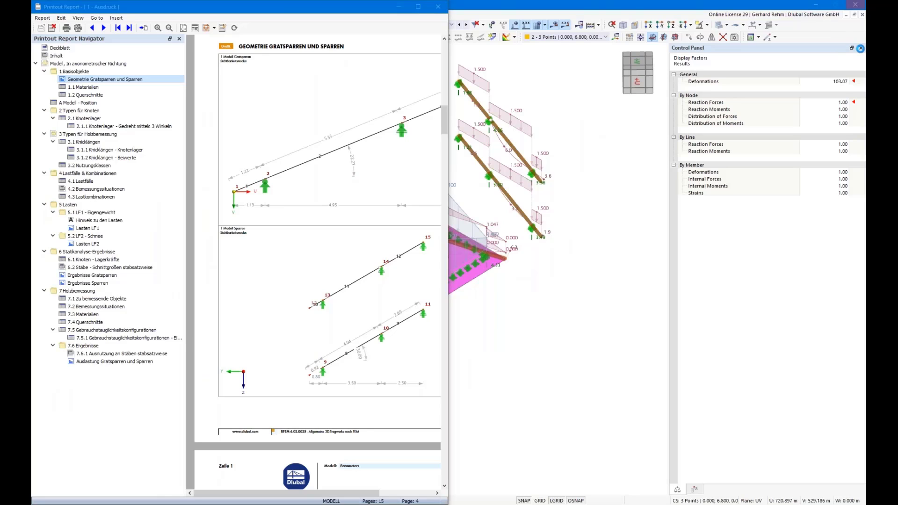
left_click(179, 38)
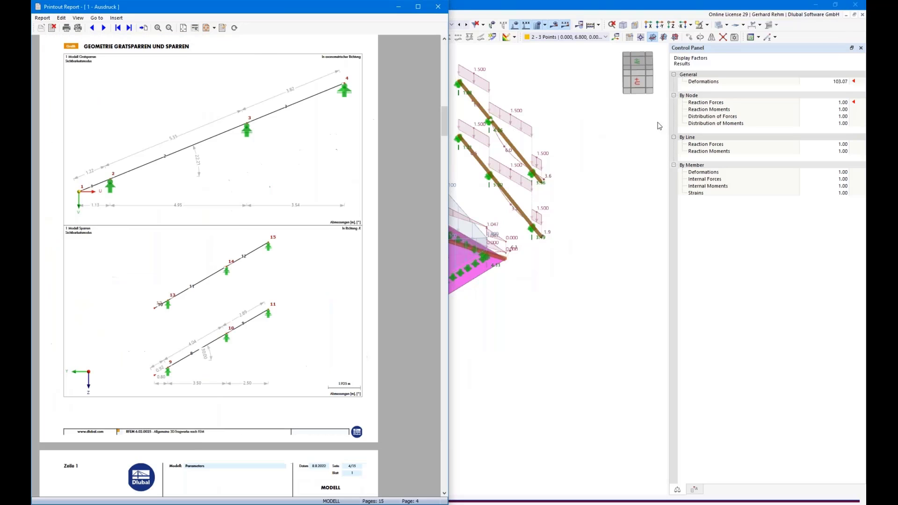
left_click(860, 48)
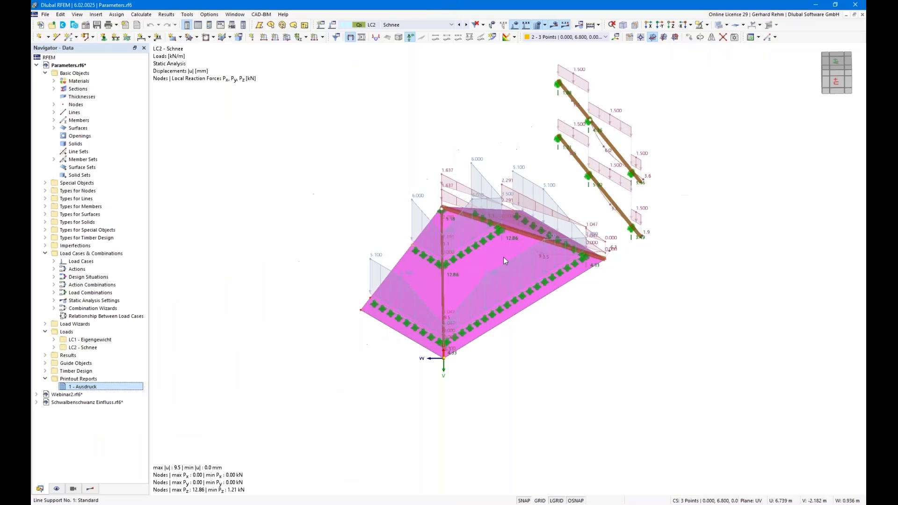
left_click_drag(187, 6, 864, 71)
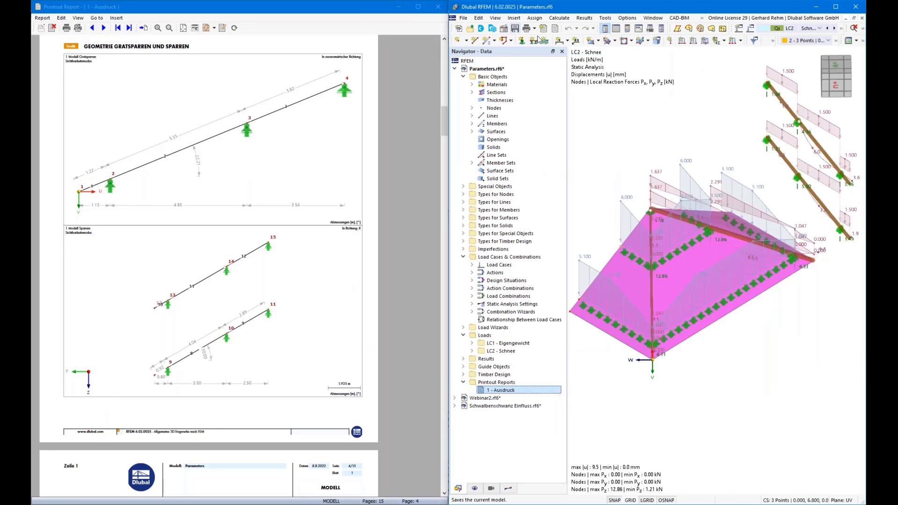
left_click(562, 51)
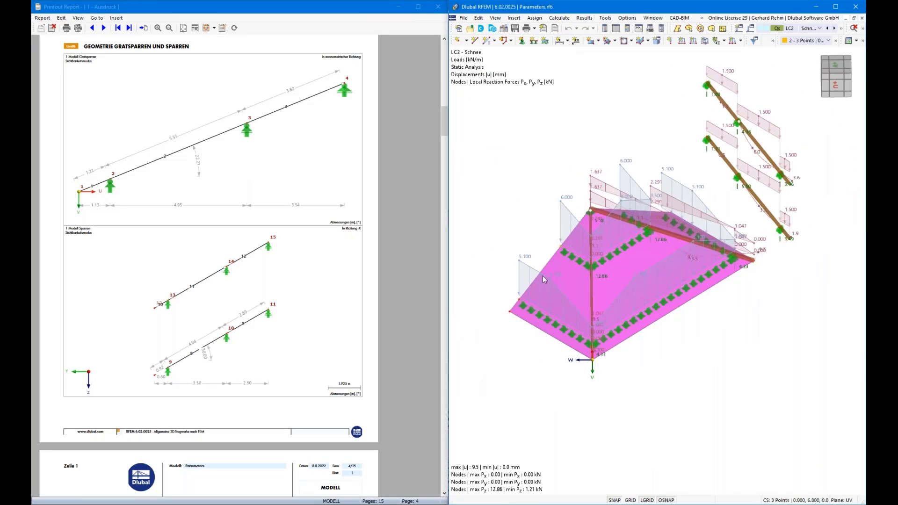
Step: In the global parameters of the roof model, set Width to 8 m and Slope to 45 degrees
middle_click_drag(651, 385, 668, 372)
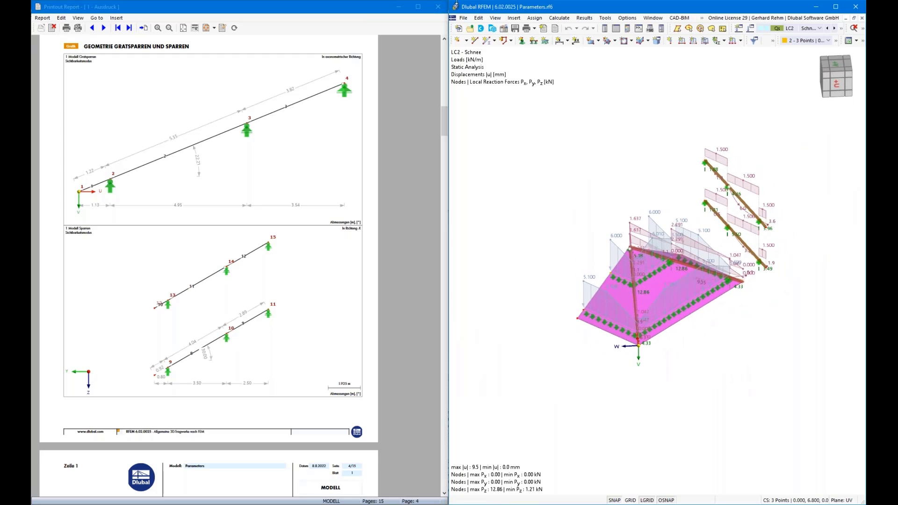
left_click(478, 17)
left_click(508, 383)
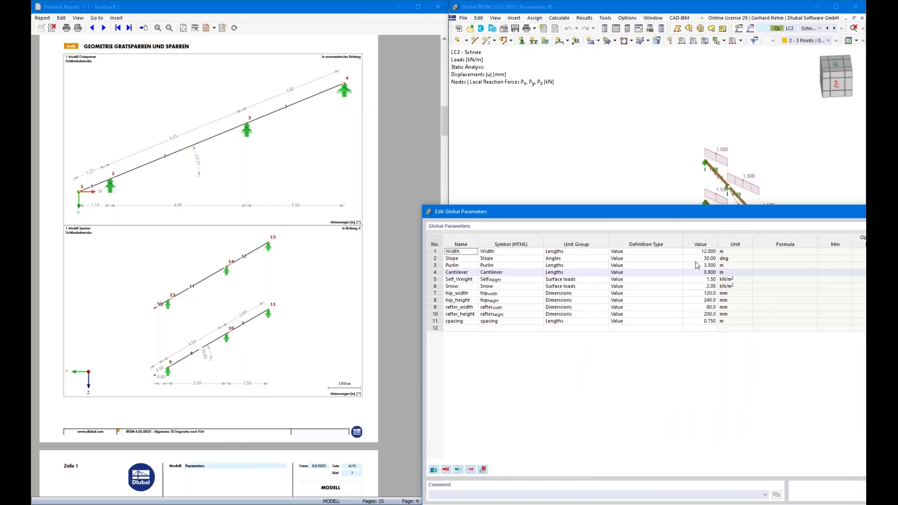
left_click(704, 251)
left_click_drag(692, 218, 674, 367)
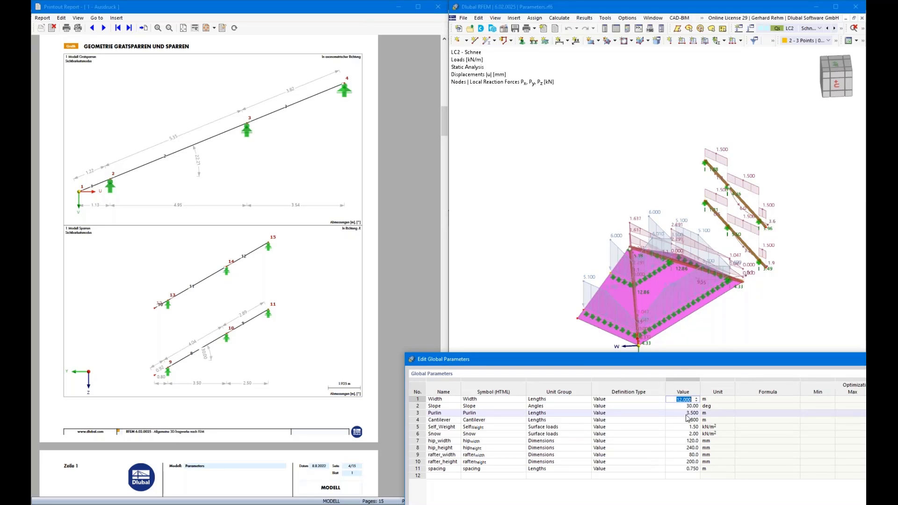
type("8")
key("Return")
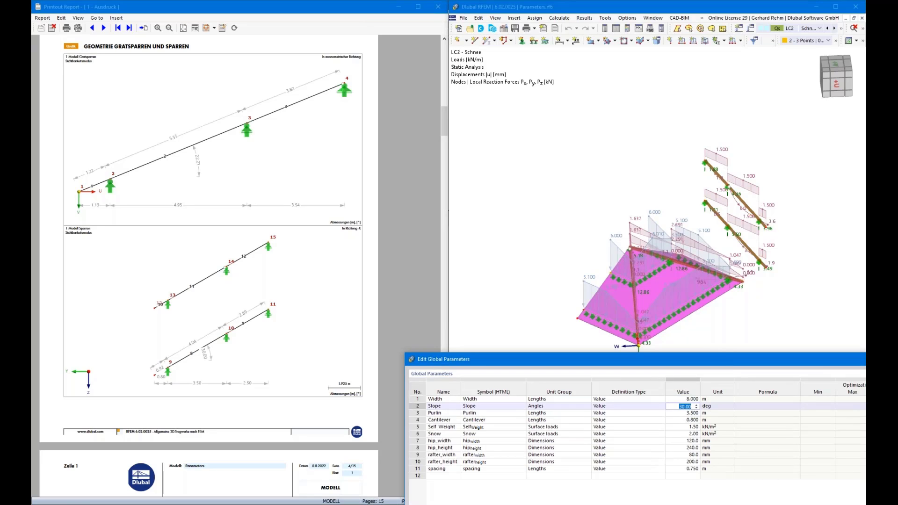
type("45")
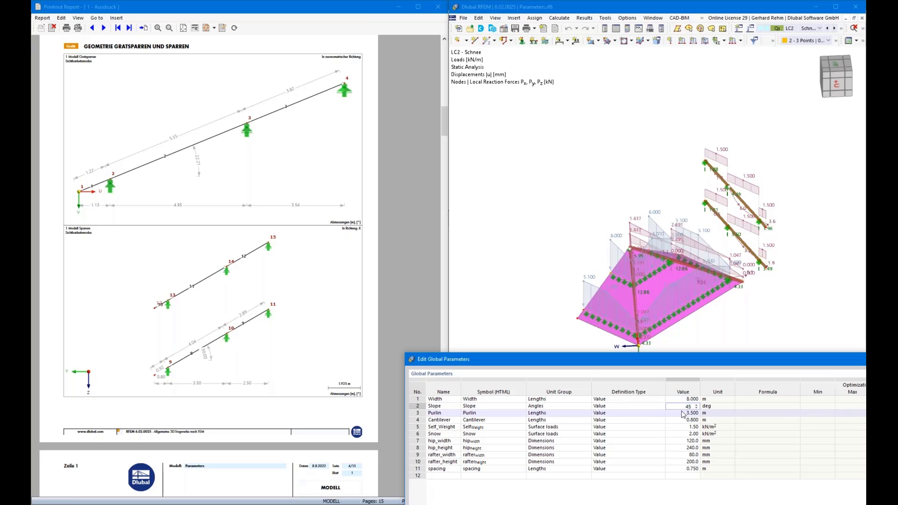
key("Return")
Step: Set the Purlin parameter to 2.5 m and Cantilever to 2 m, and apply the changed global parameters
type("2")
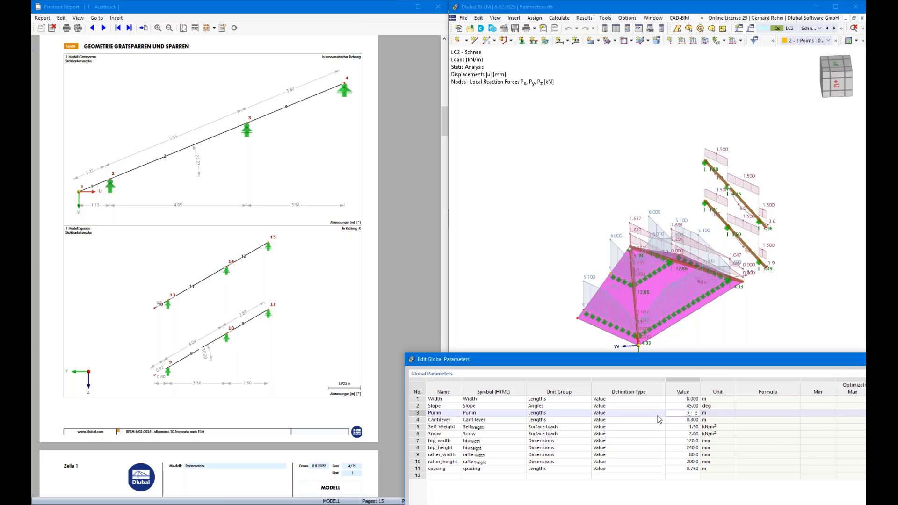
type(".5")
key("Return")
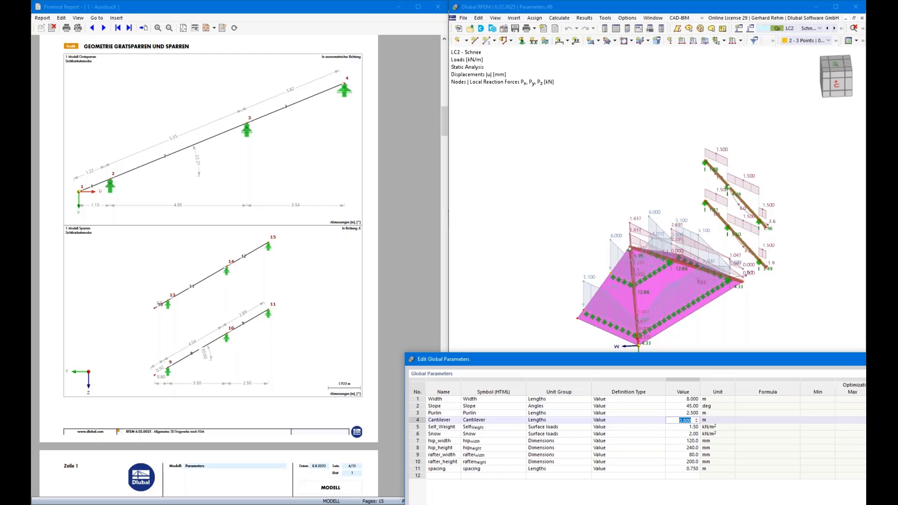
type("2")
key("Return")
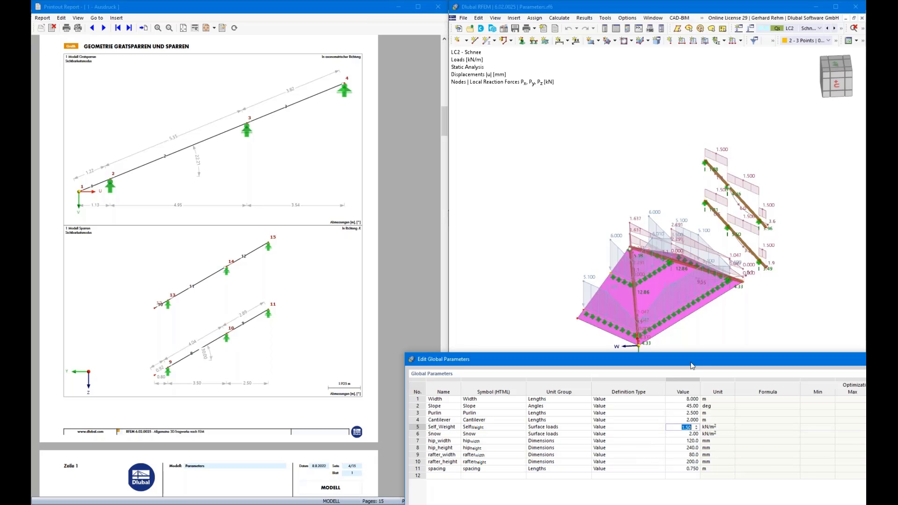
left_click_drag(691, 364, 686, 147)
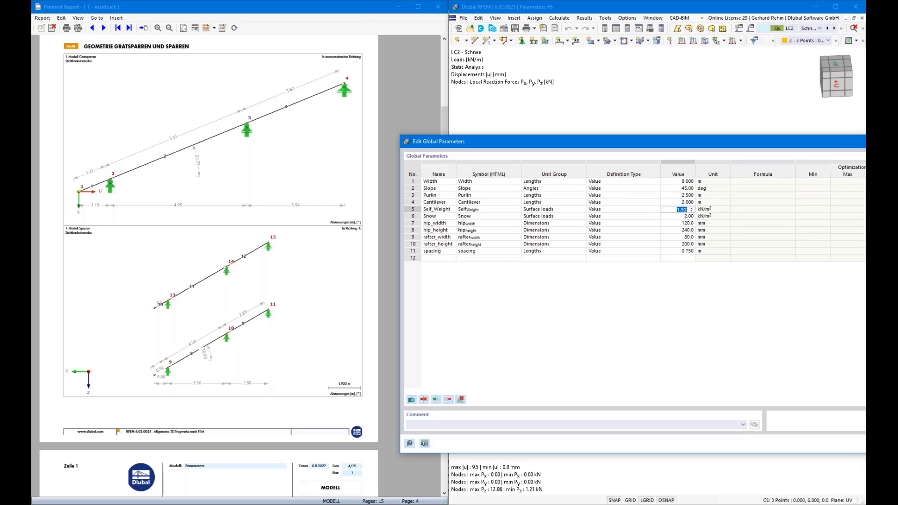
key("Return")
left_click(690, 295)
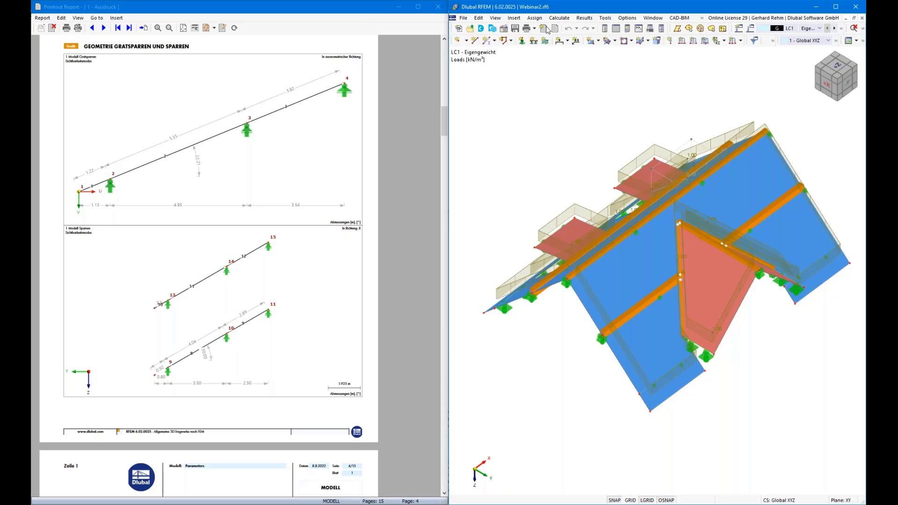
Step: Show the data navigator again and make Parameters.rf6 the active model instead of Webinar2.rf6
left_click(605, 29)
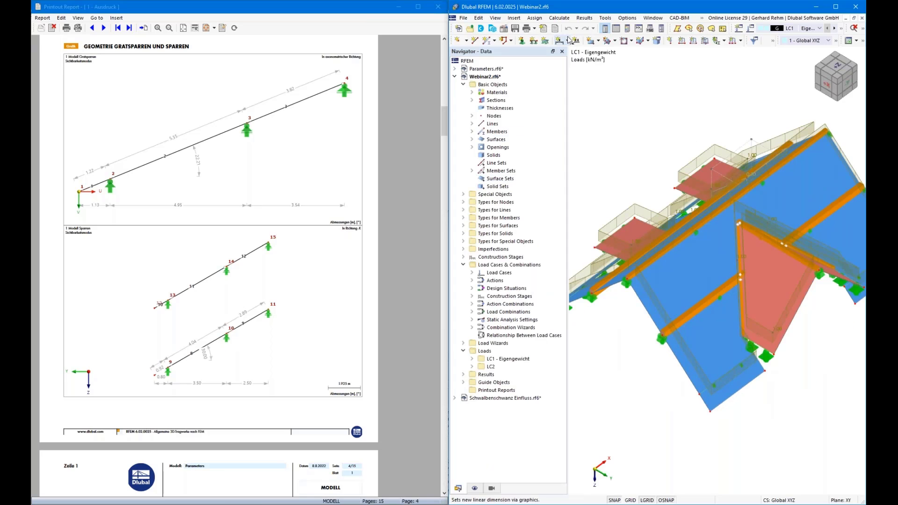
left_click(454, 76)
left_click(475, 70)
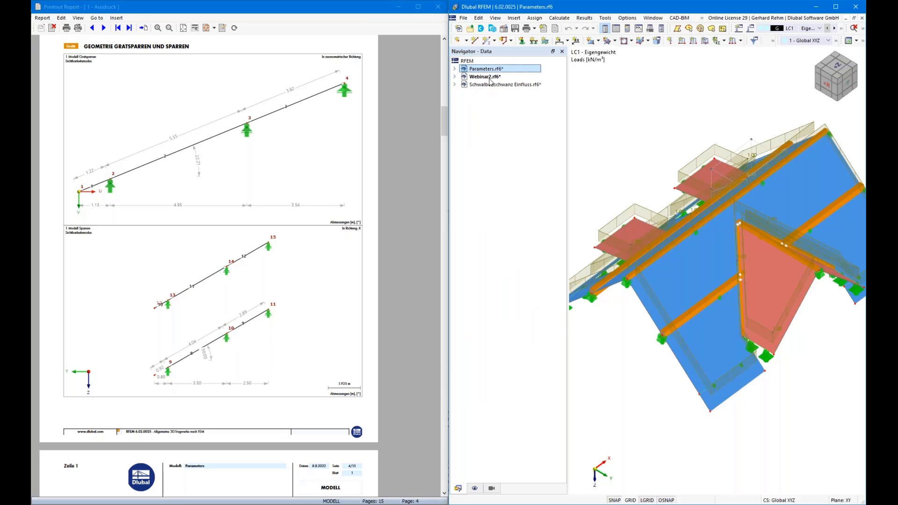
right_click(464, 70)
left_click(645, 153)
scroll(784, 347, "up", 3)
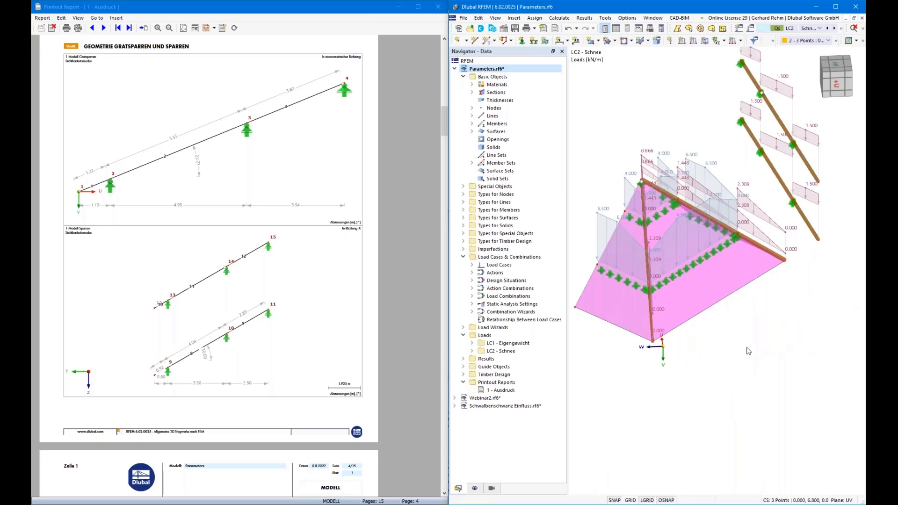
Step: View the modified roof from several directions and refresh the printout report with the new geometry
middle_click_drag(722, 425, 701, 426, "ctrl")
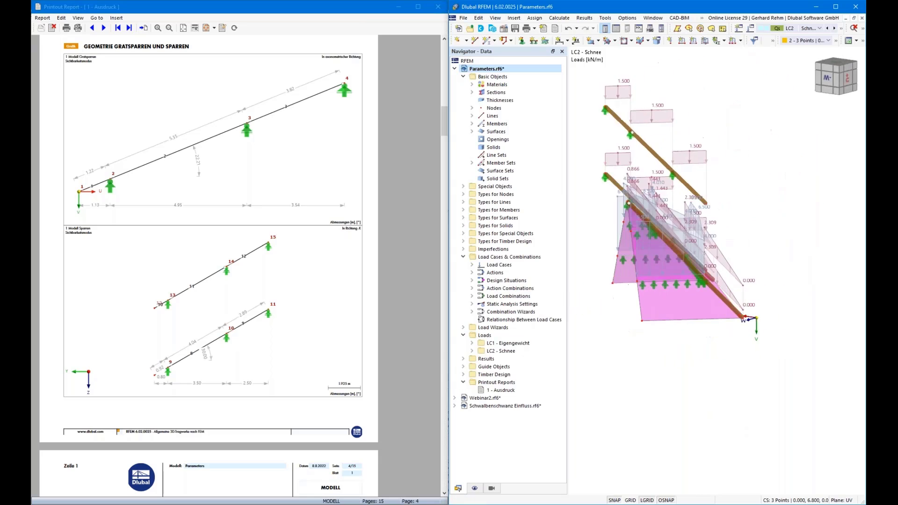
middle_click_drag(798, 398, 691, 416, "ctrl")
right_click(691, 416)
left_click(665, 299)
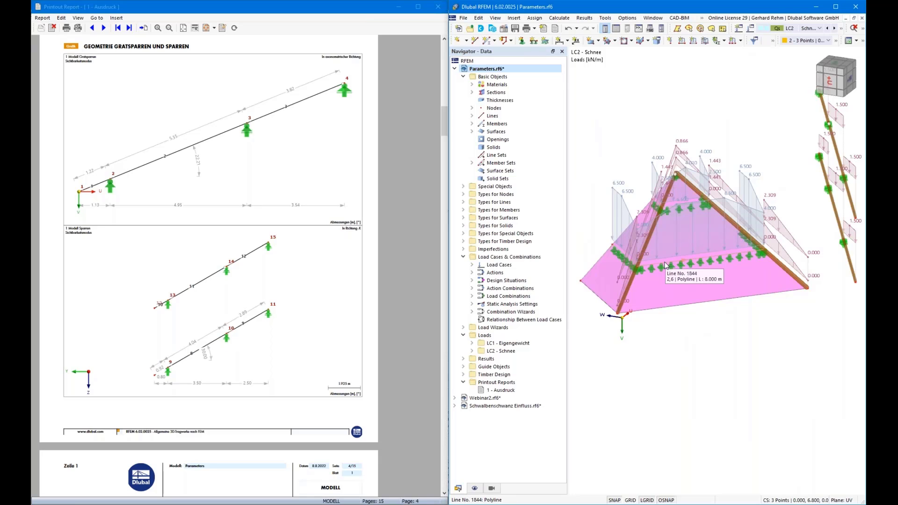
scroll(701, 375, "down", 2)
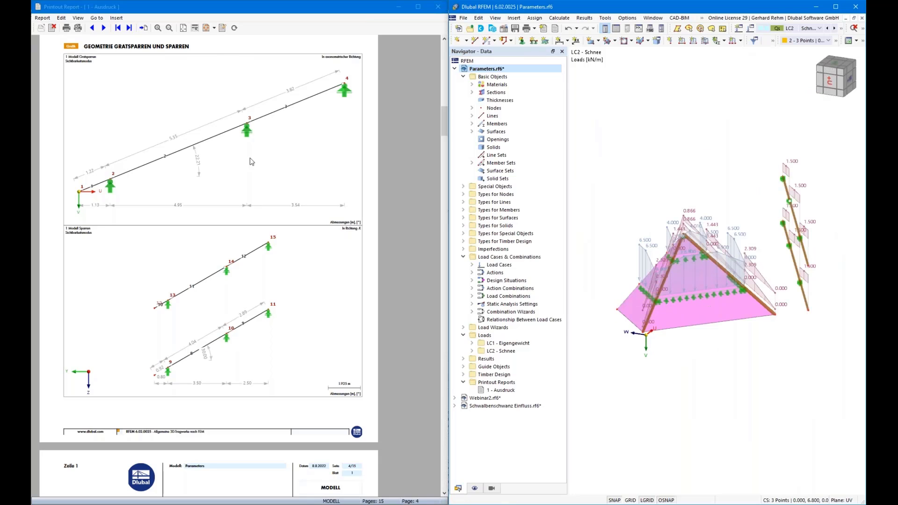
left_click(234, 28)
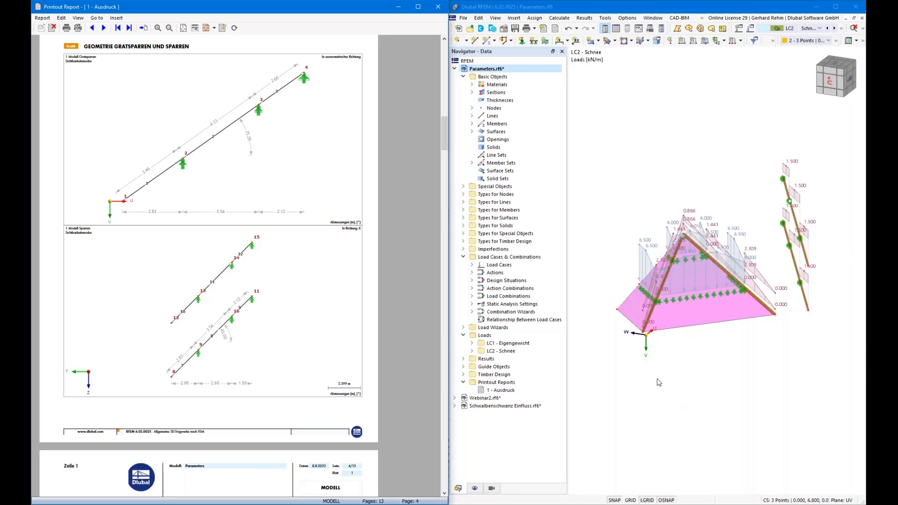
Step: Close the printout report and maximize the RFEM window with the Parameters.rf6 model
left_click(438, 7)
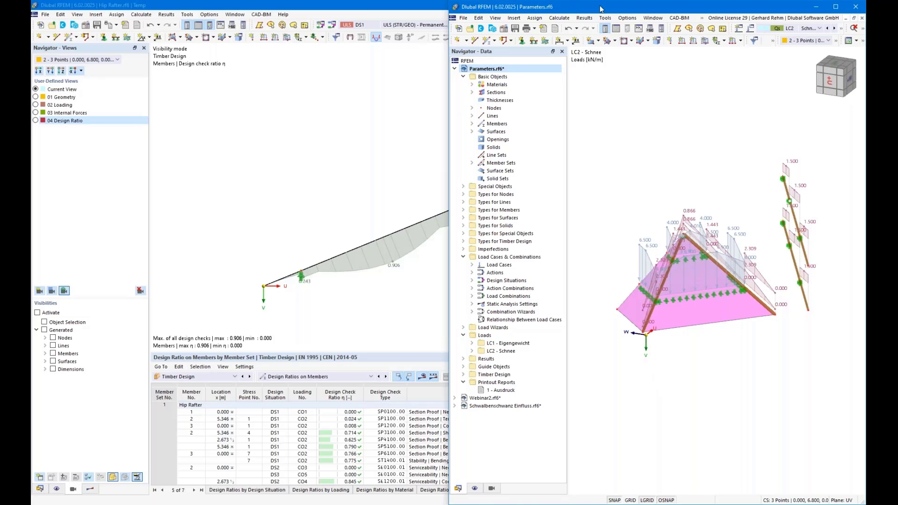
left_click_drag(600, 9, 491, 75)
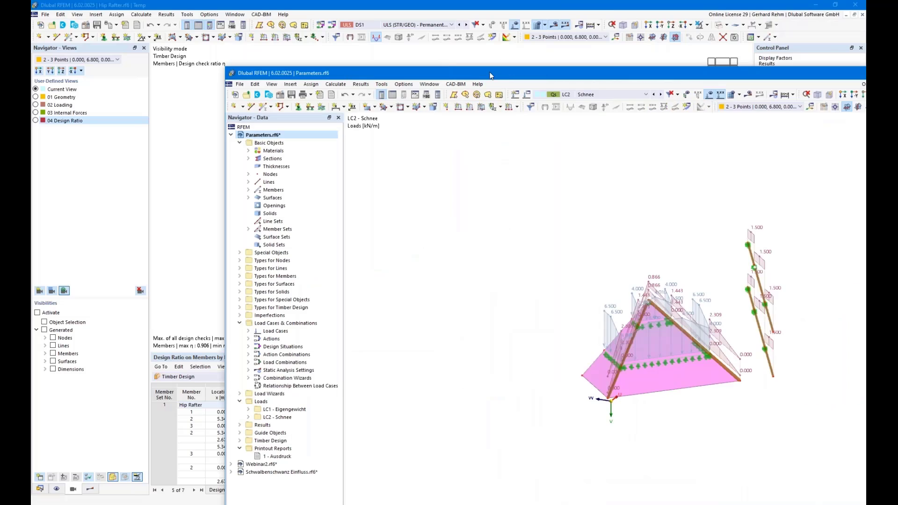
double_click(490, 73)
Step: Display the Script Manager beside the Parameters.rf6 roof model
scroll(719, 312, "up", 3)
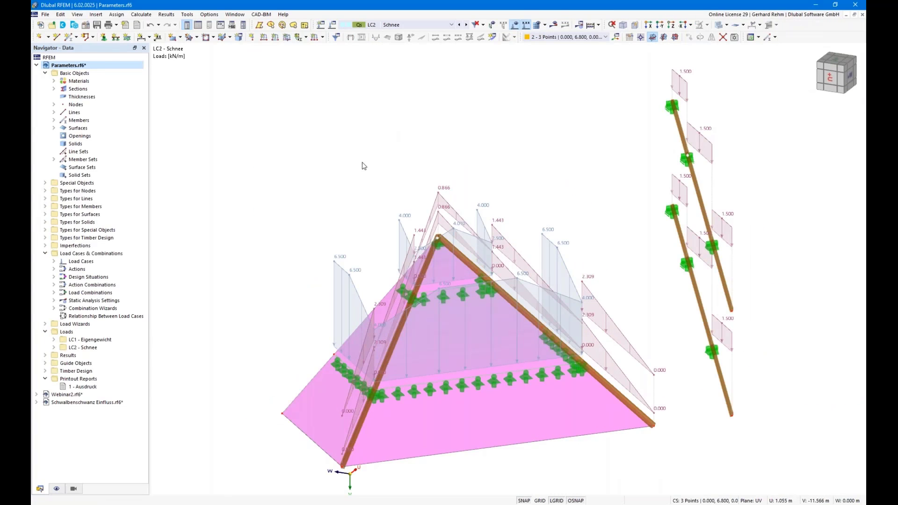
scroll(292, 169, "down", 2)
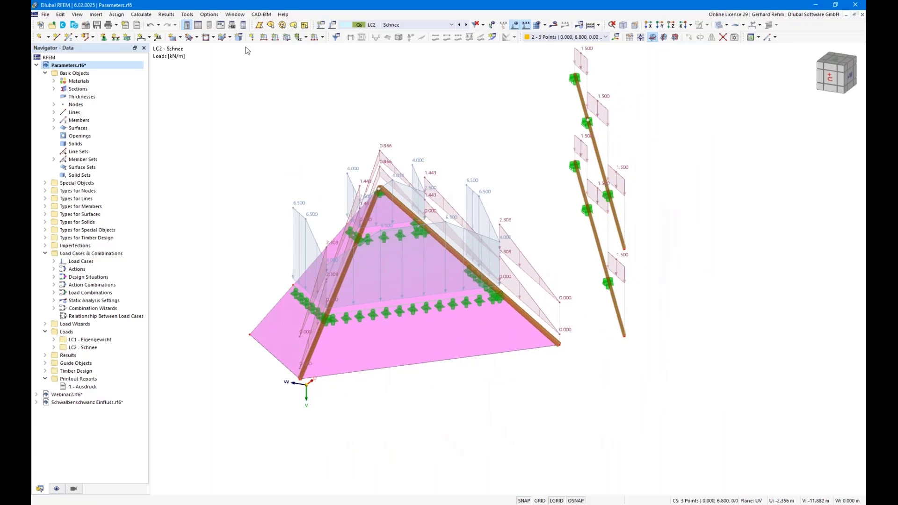
left_click(232, 25)
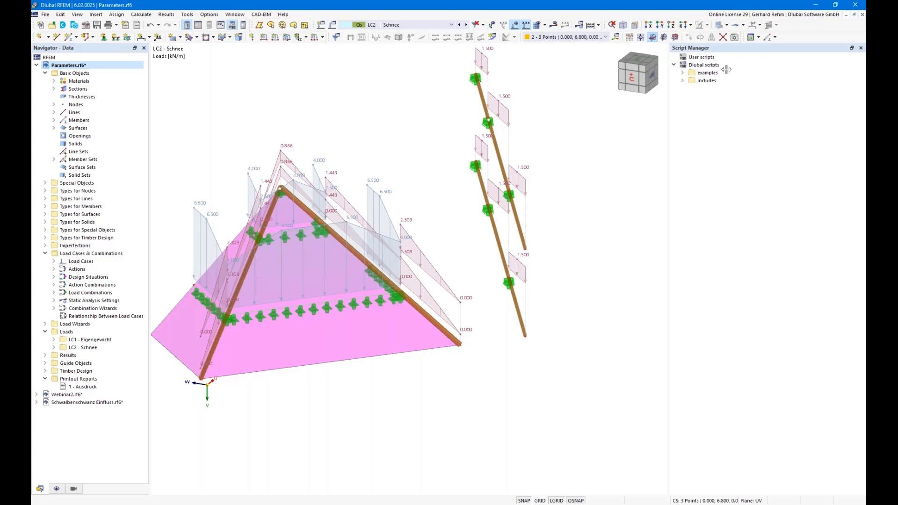
Step: Narrow the Script Manager beside the Parameters.rf6 roof model
left_click_drag(726, 69, 726, 69)
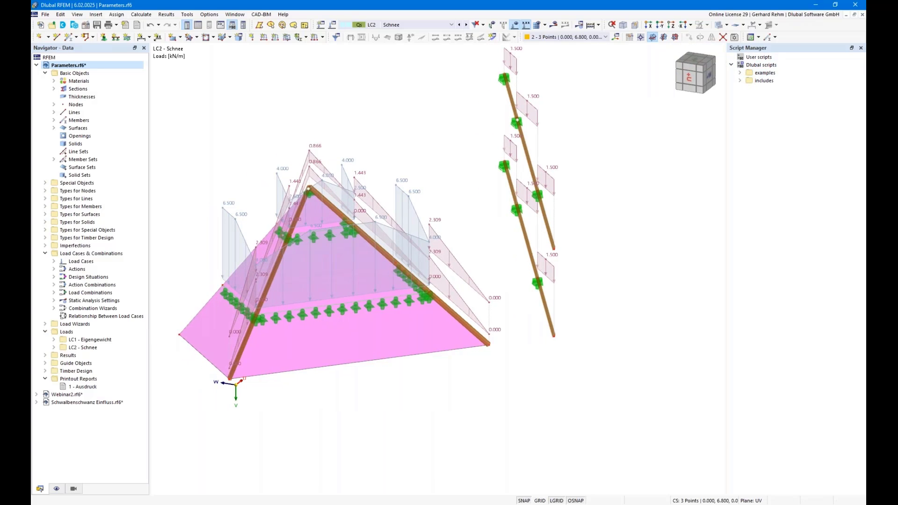
Step: Switch to the browser to look over the Dlubal webinars page, and return to the Parameters.rf6 model in RFEM
key("alt+Tab")
left_click(91, 4)
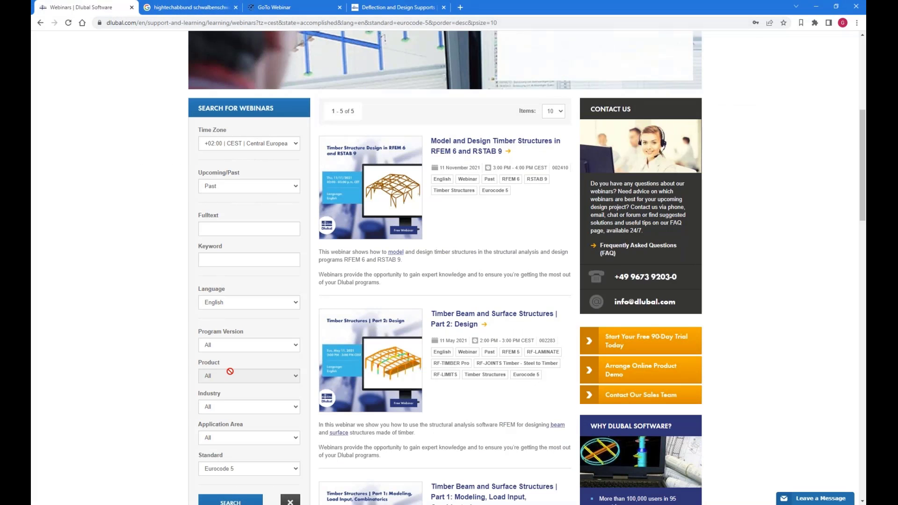
scroll(283, 234, "down", 2)
scroll(373, 212, "up", 4)
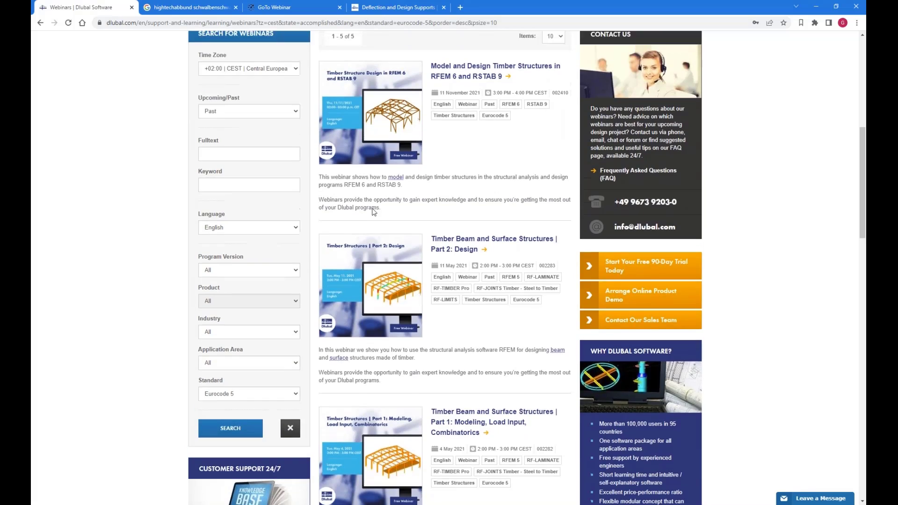
scroll(356, 252, "up", 3)
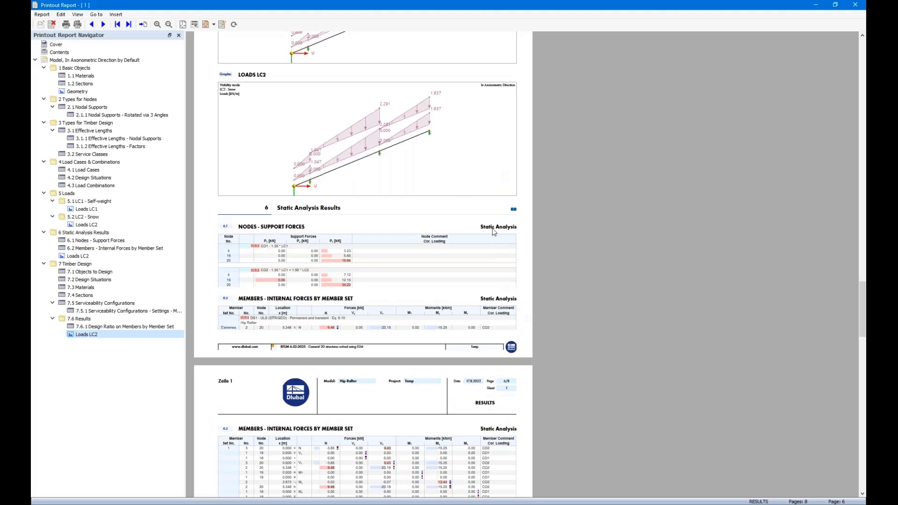
mouse_move(210, 501)
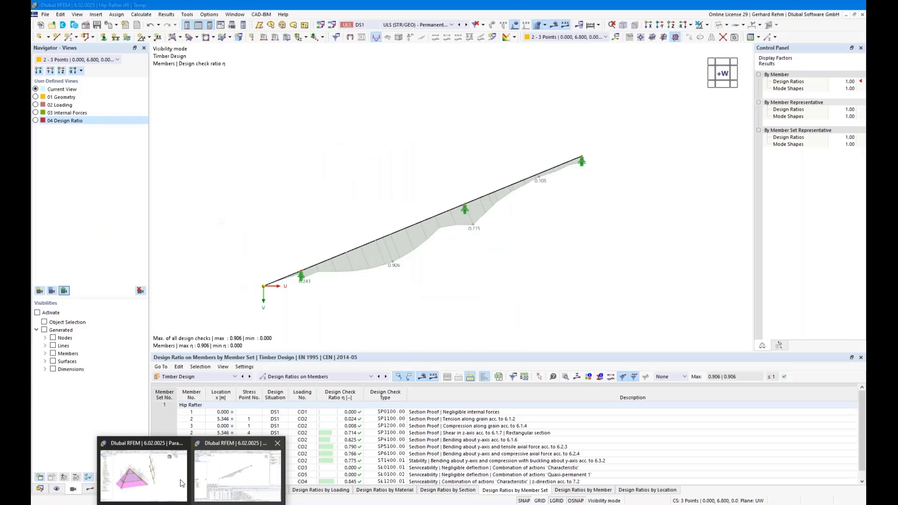
left_click(177, 481)
Step: Expand the examples folder of the Dlubal scripts and delete all objects of the Parameters.rf6 model
left_click(740, 74)
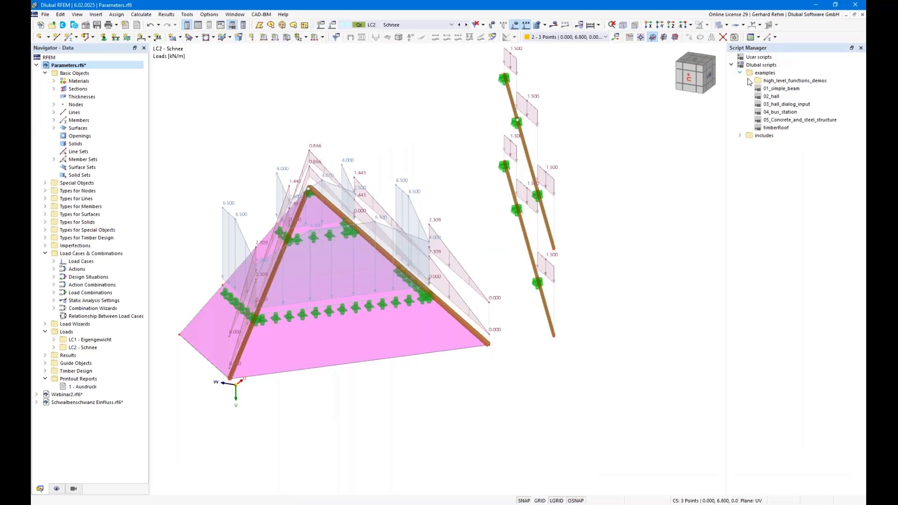
right_click(61, 67)
left_click(100, 118)
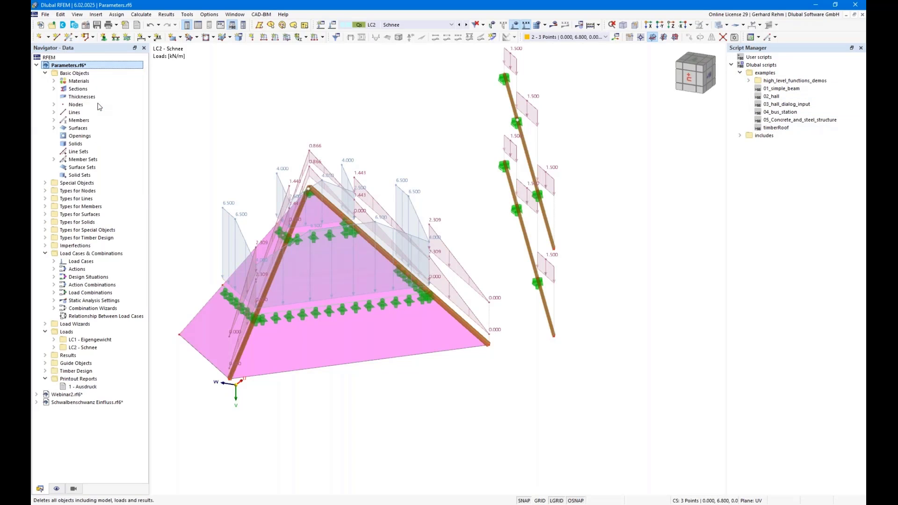
left_click(485, 296)
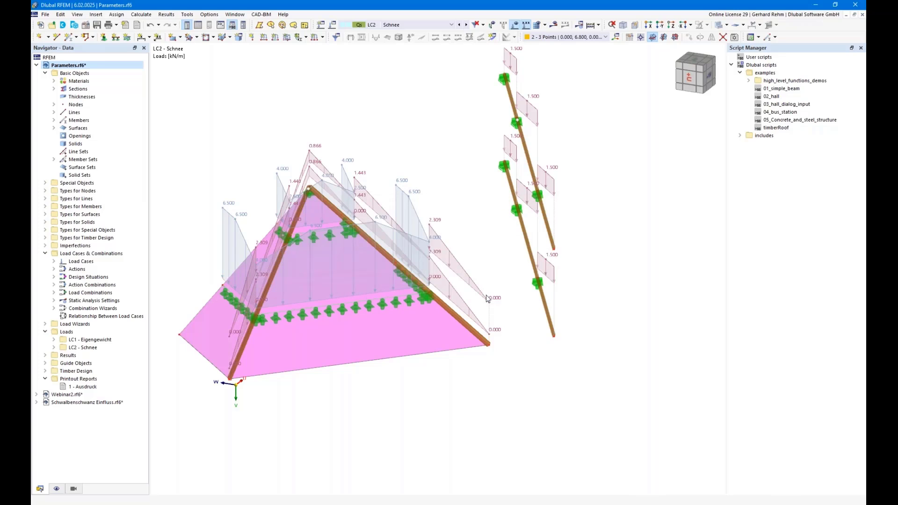
Step: Run the timberRoof example script with a width of 8 and an angle of 45
double_click(769, 128)
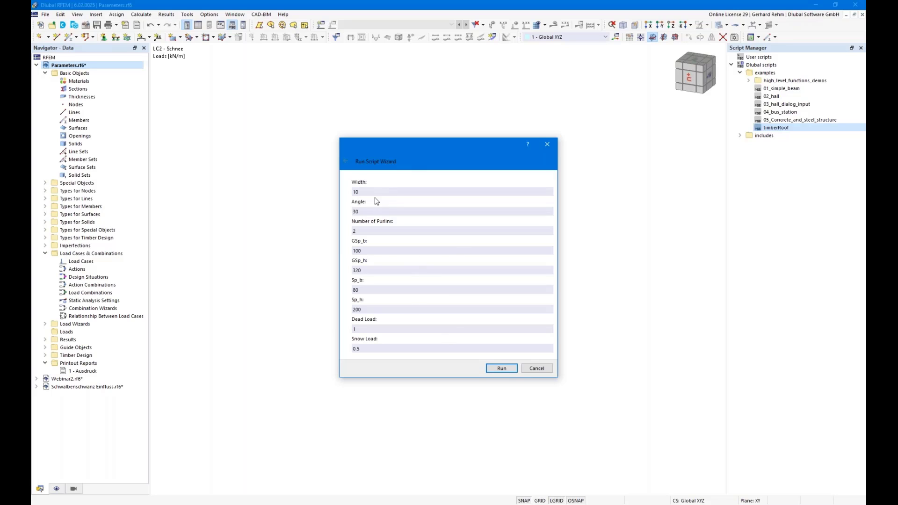
left_click_drag(362, 192, 305, 190)
type("8")
type("45")
left_click(501, 369)
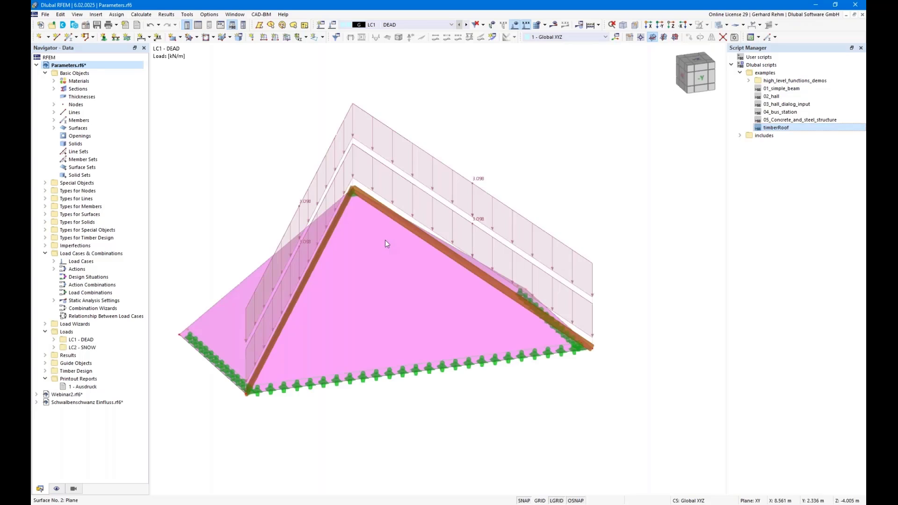
Step: Hide the load display on the script-generated roof
left_click(514, 25)
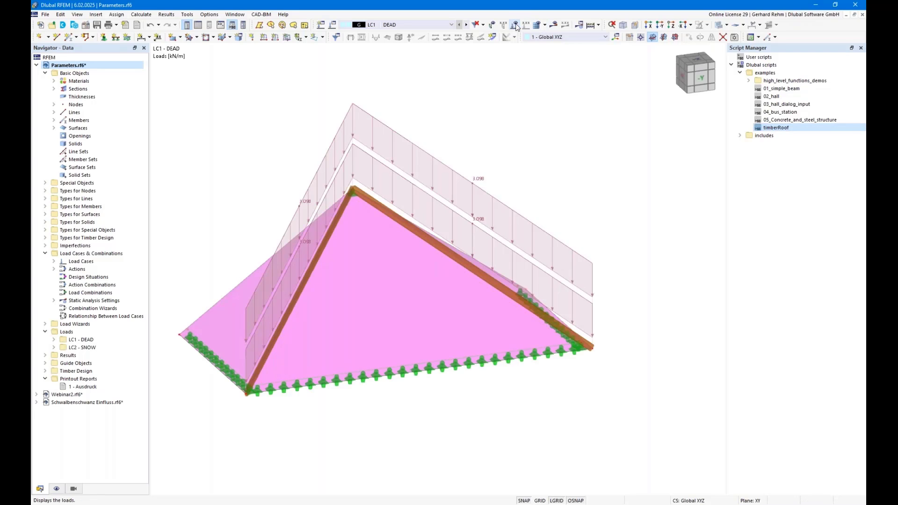
middle_click_drag(357, 429, 439, 436, "ctrl")
right_click_drag(439, 436, 417, 444, "ctrl")
key("Escape")
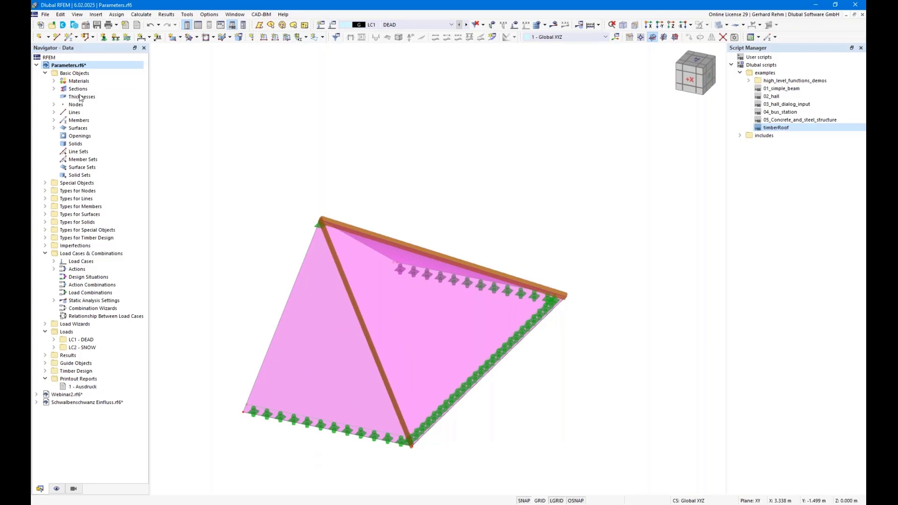
Step: Delete everything in the Parameters.rf6 model and run the timberRoof script with its default values
right_click(74, 65)
left_click(96, 104)
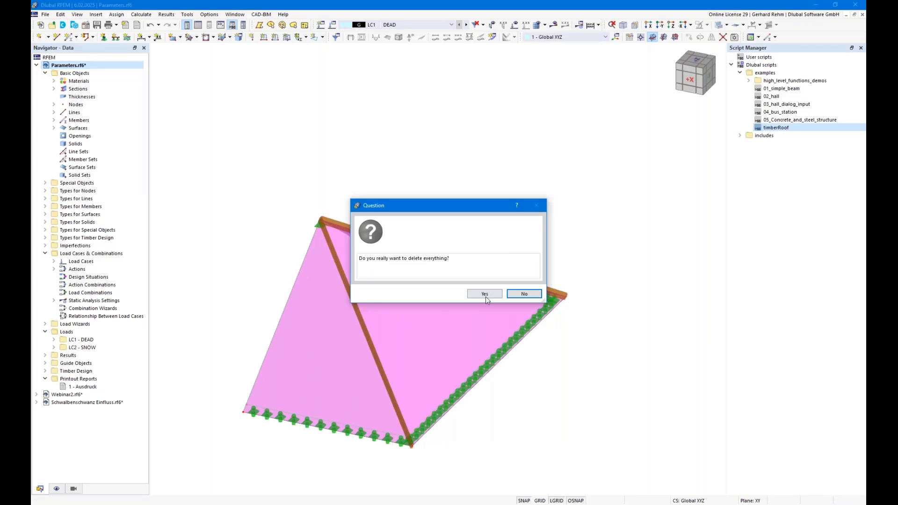
left_click(486, 295)
double_click(766, 128)
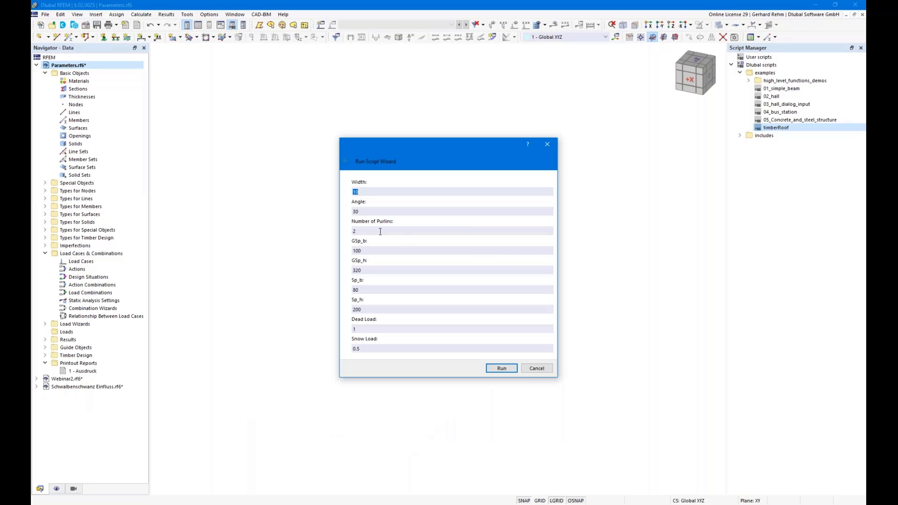
left_click(502, 368)
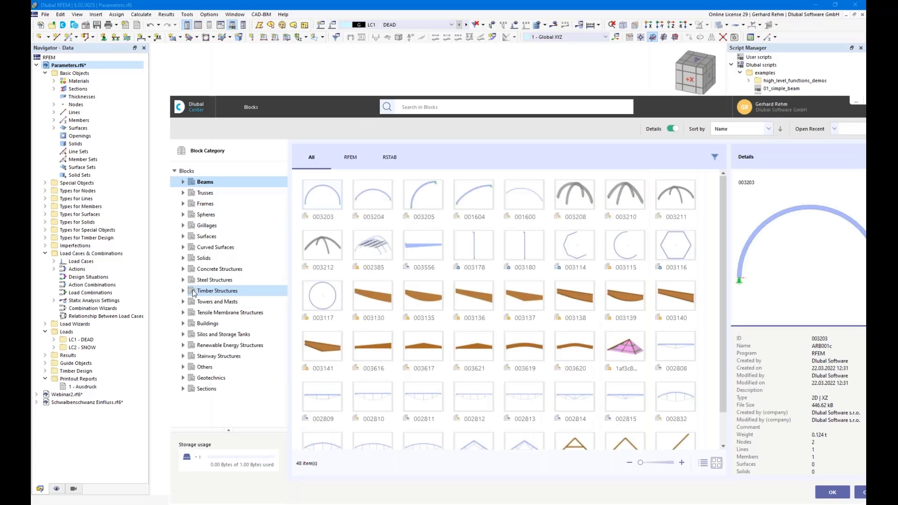
Step: Close the Dlubal Center blocks without inserting one, and inspect the regenerated roof and its hip rafters from the front
left_click(863, 494)
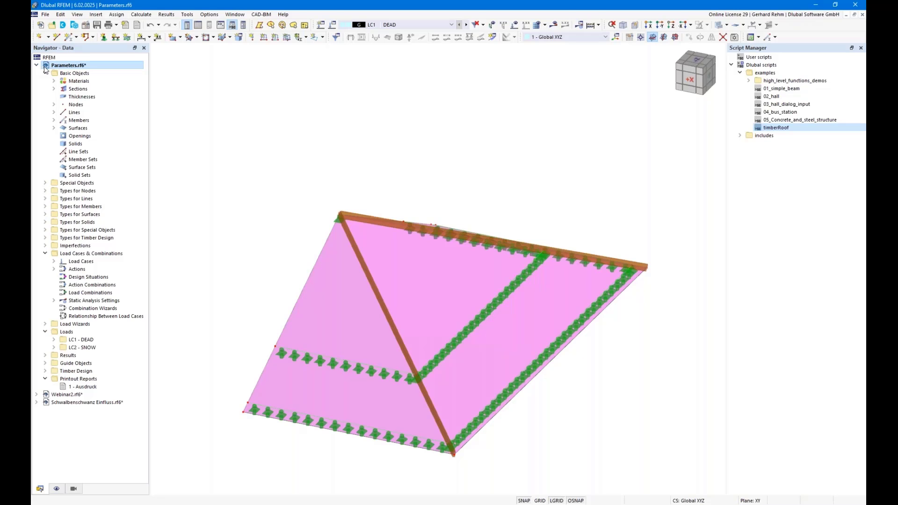
middle_click_drag(589, 377, 389, 406, "ctrl")
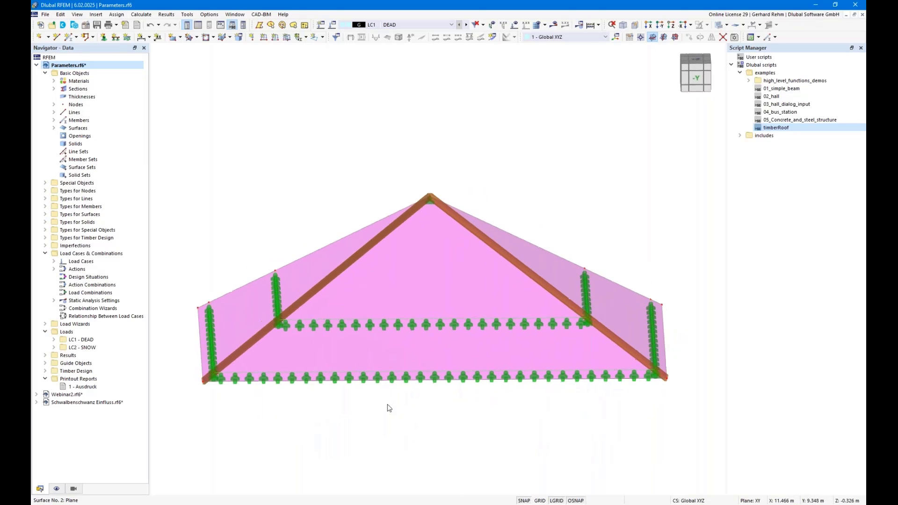
left_click(251, 341)
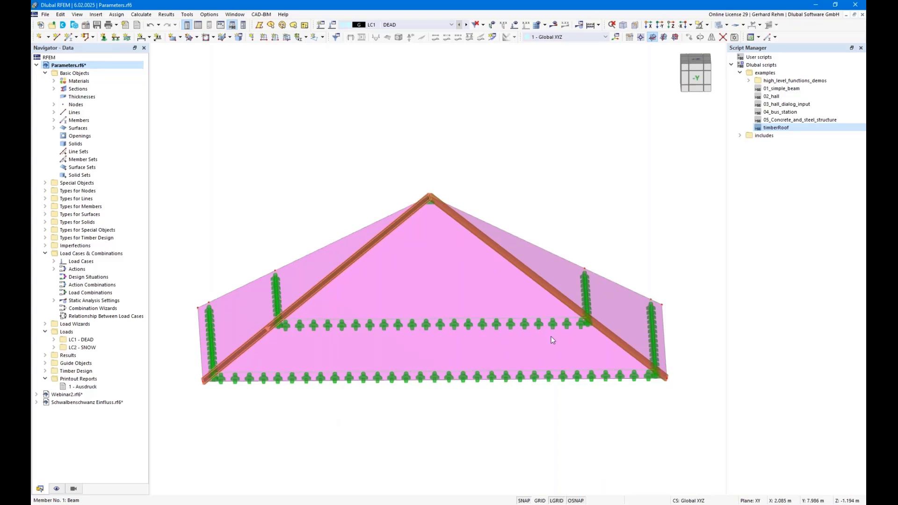
double_click(647, 331)
left_click(646, 426)
Step: Switch to the Hip Rafter.rf6 model and display the rafter as a solid timber member in an oblique view
left_click(181, 503)
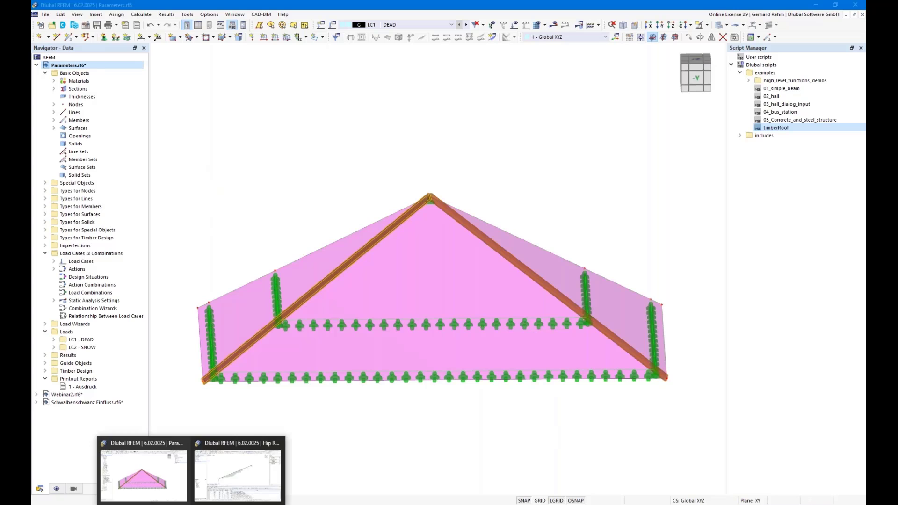
left_click(230, 471)
middle_click_drag(320, 168, 381, 164, "ctrl")
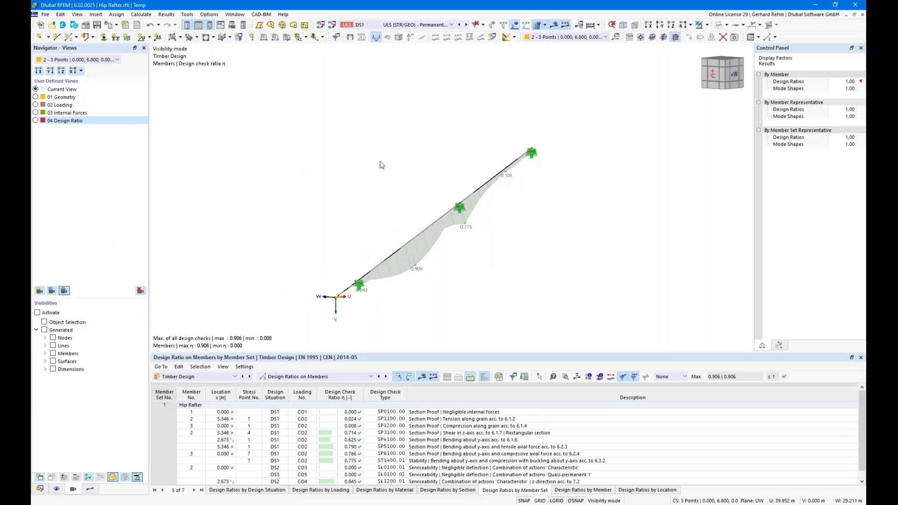
key("F8")
left_click(718, 25)
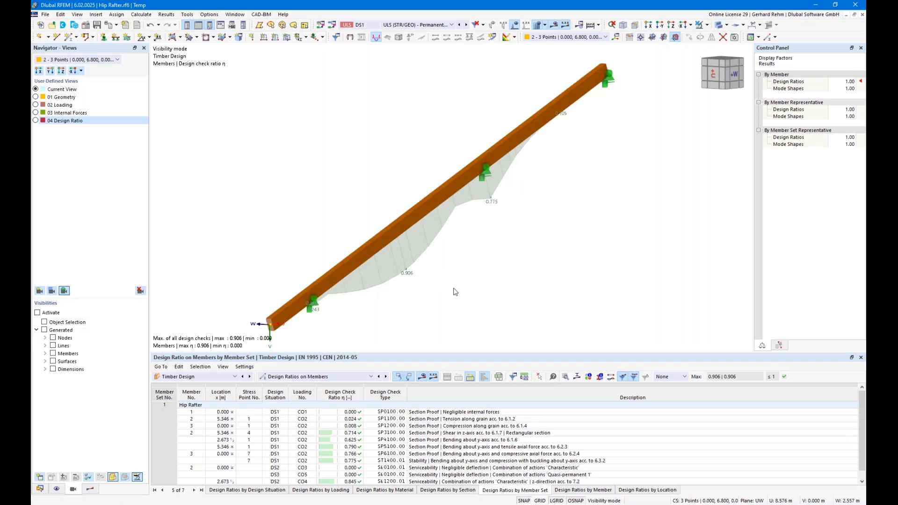
middle_click_drag(453, 287, 528, 240)
Step: Try the pointed massive section shapes RPO_M1 and RPOI_M1 for the section of member 1 in the hip rafter
left_click(359, 272)
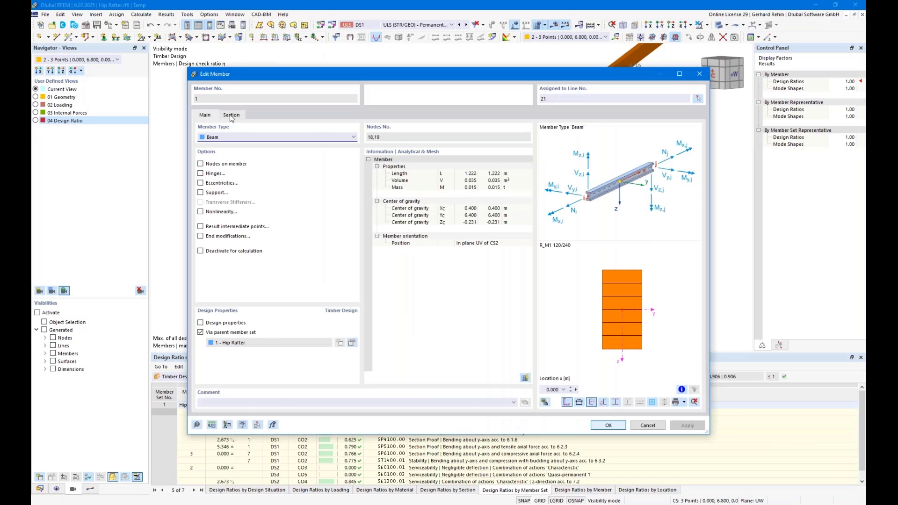
left_click(232, 117)
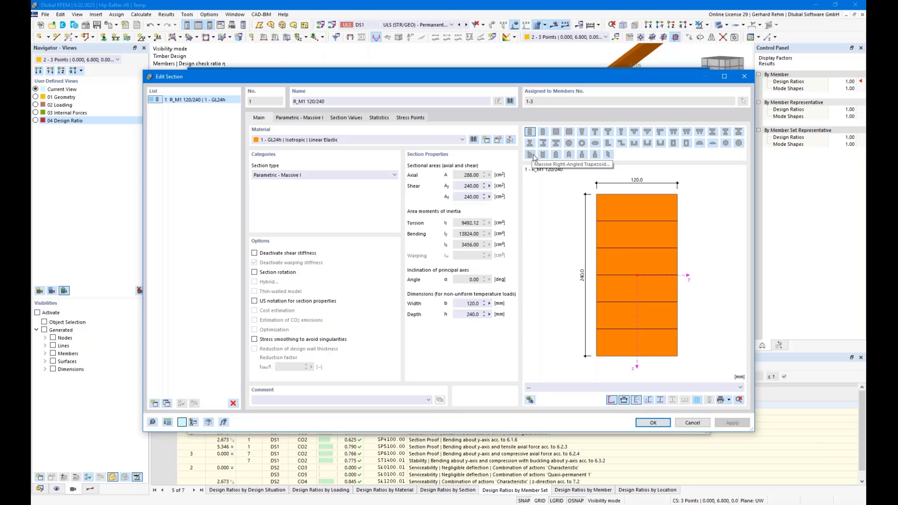
left_click(555, 155)
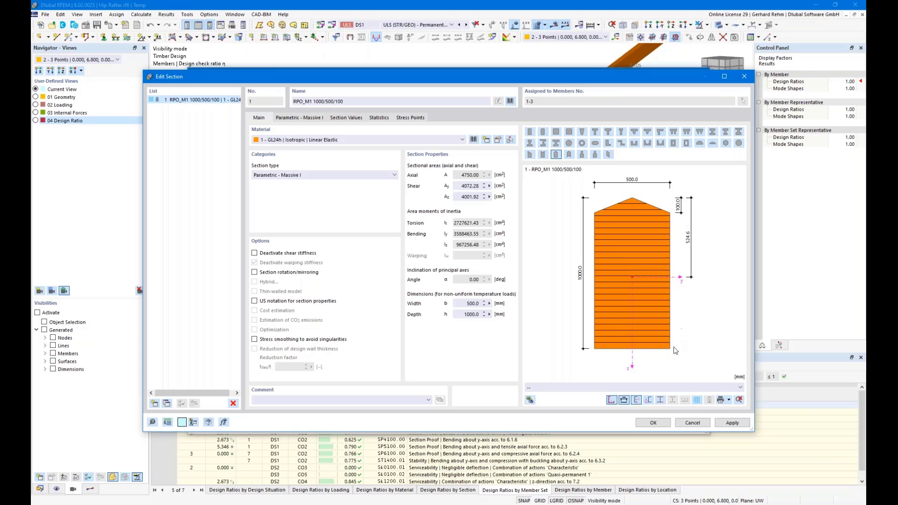
left_click(543, 155)
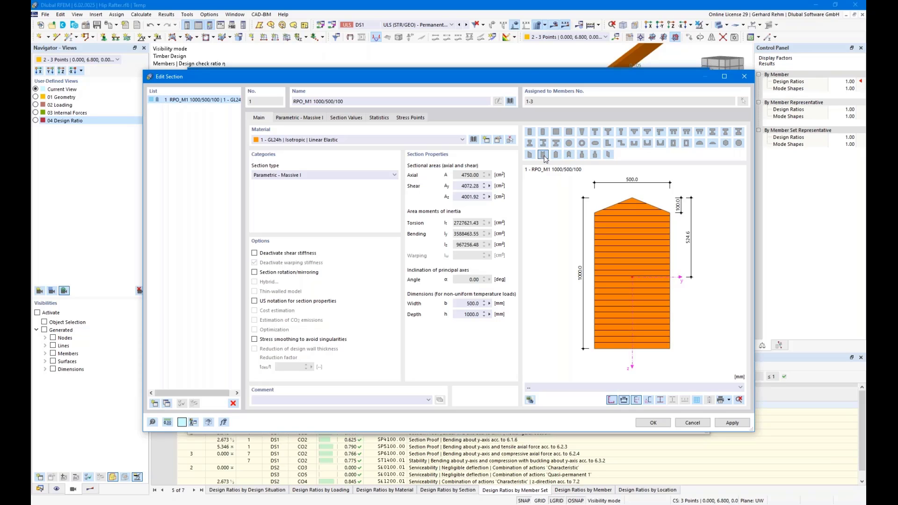
left_click(570, 157)
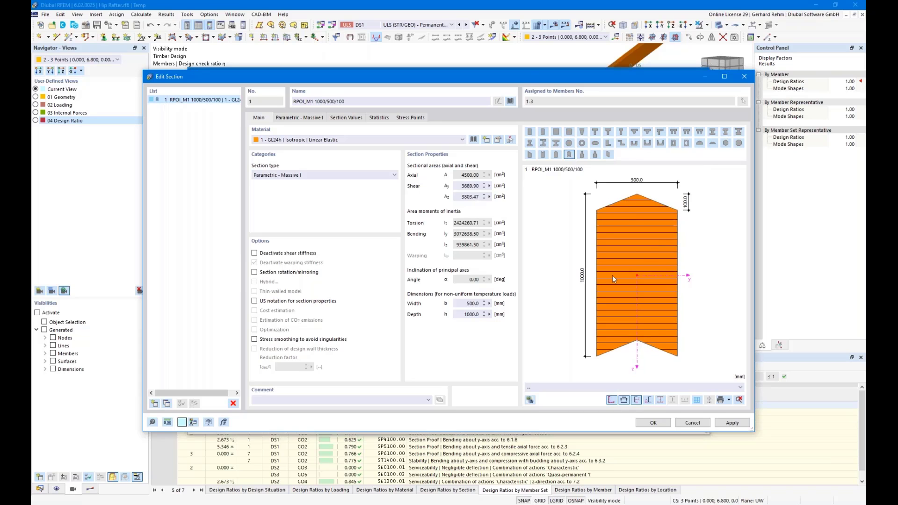
left_click(555, 154)
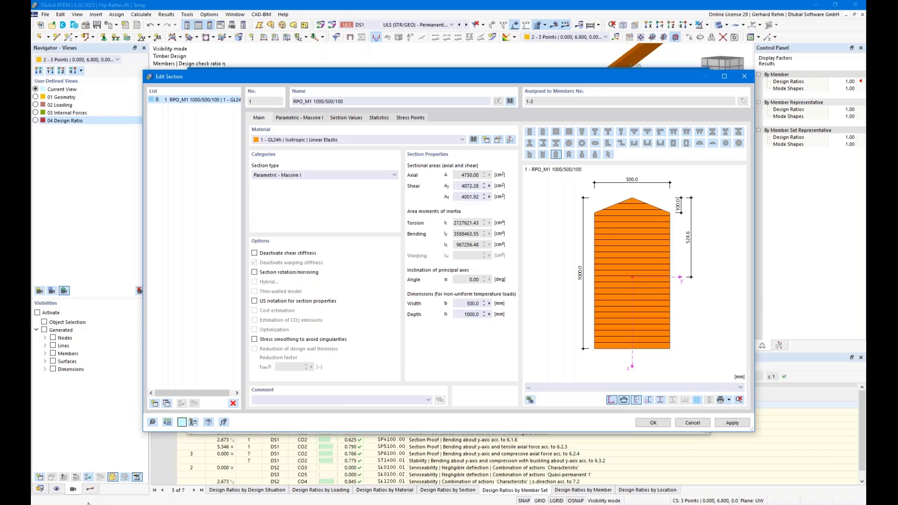
Step: Switch to the browser to examine the dovetail joint images, and return to the section editing in Hip Rafter.rf6
key("alt+Tab")
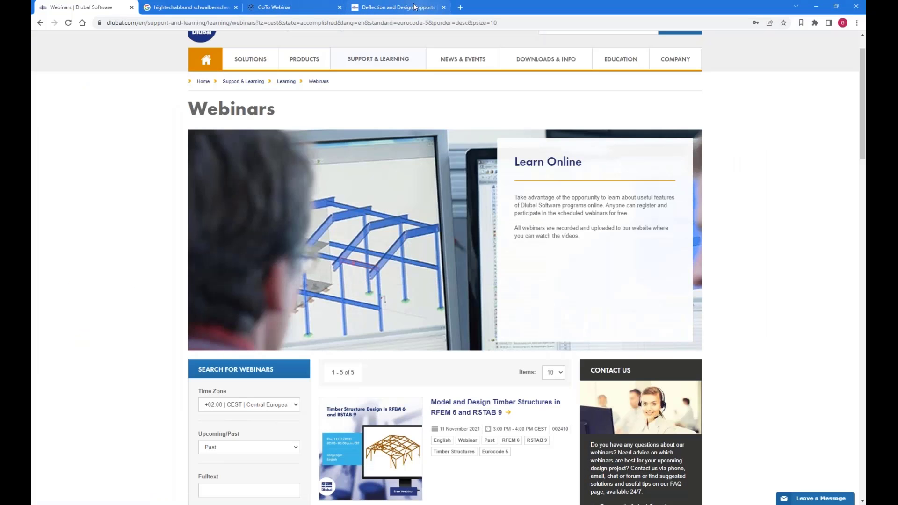
left_click(413, 6)
left_click(192, 7)
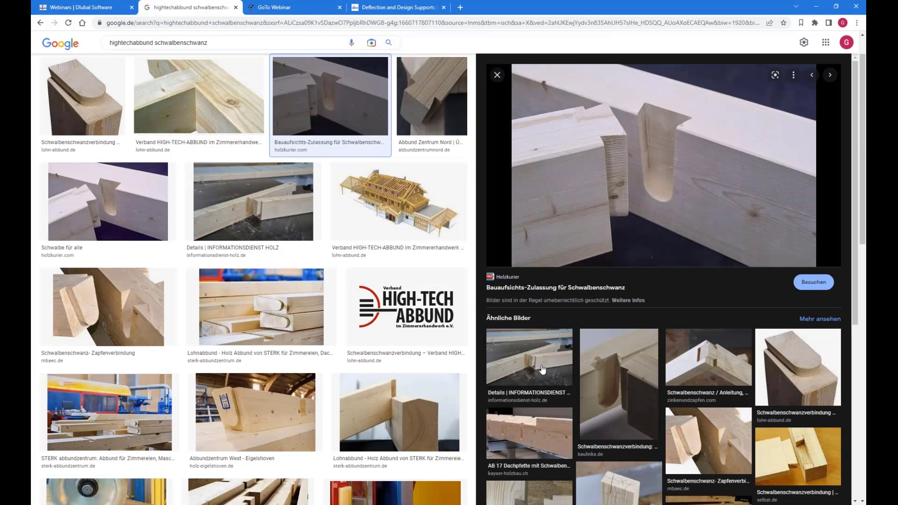
scroll(542, 369, "up", 1)
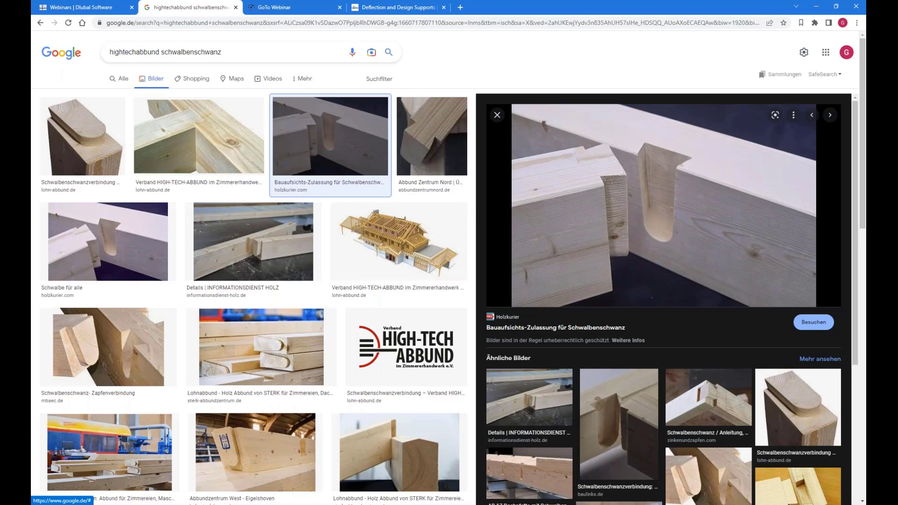
mouse_move(218, 504)
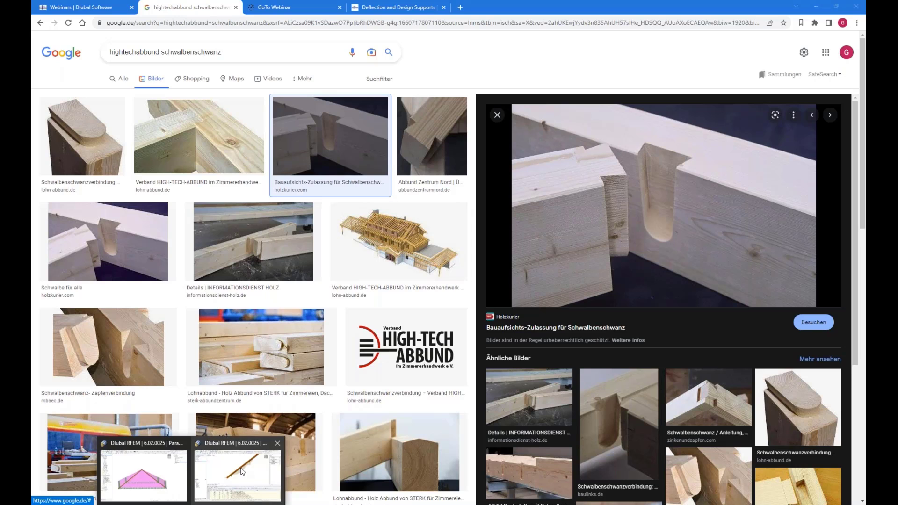
left_click(219, 481)
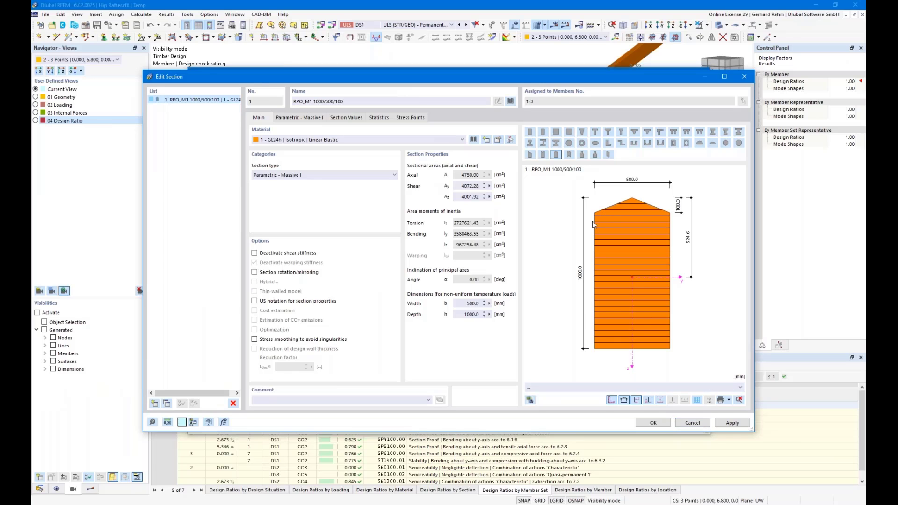
Step: Discard the section change and leave the editing of member 1 without saving
left_click_drag(496, 82, 529, 73)
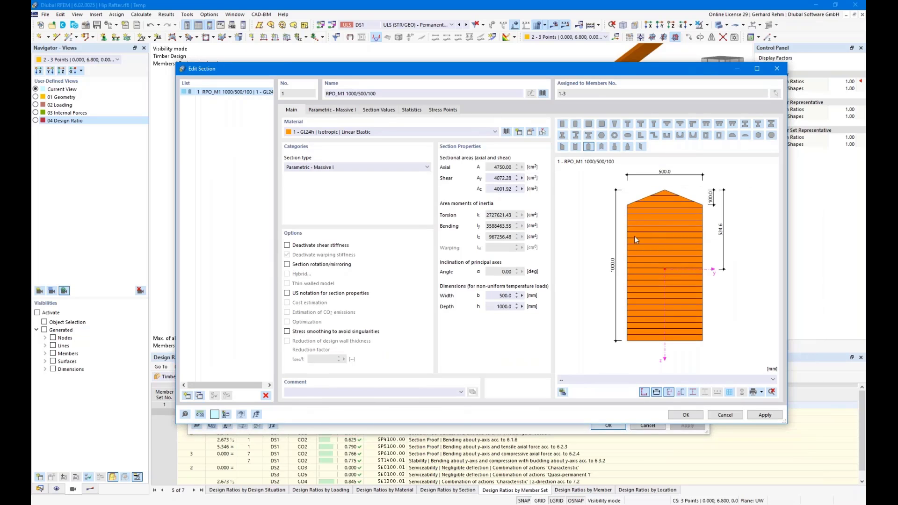
left_click(732, 417)
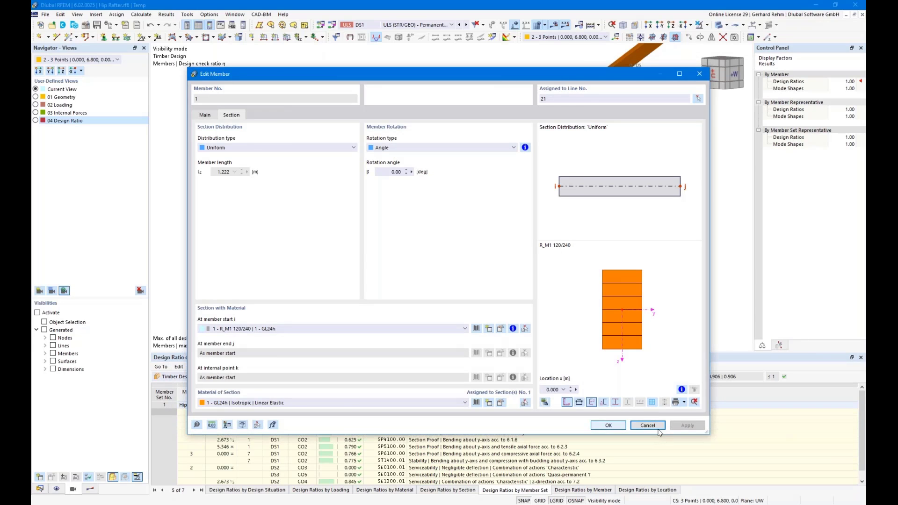
left_click(653, 426)
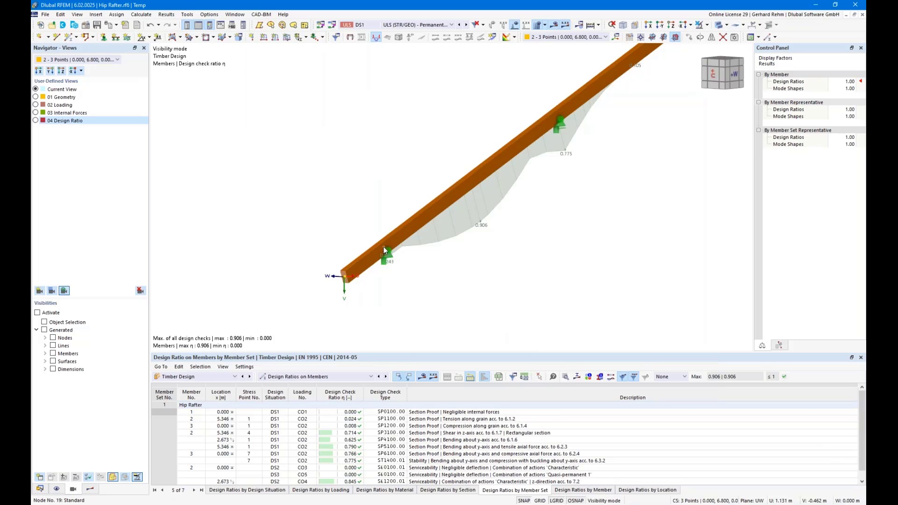
Step: Open member 1 of the hip rafter for editing and choose the outward-peaked rectangle RPO_M1 as its section
scroll(383, 248, "up", 3)
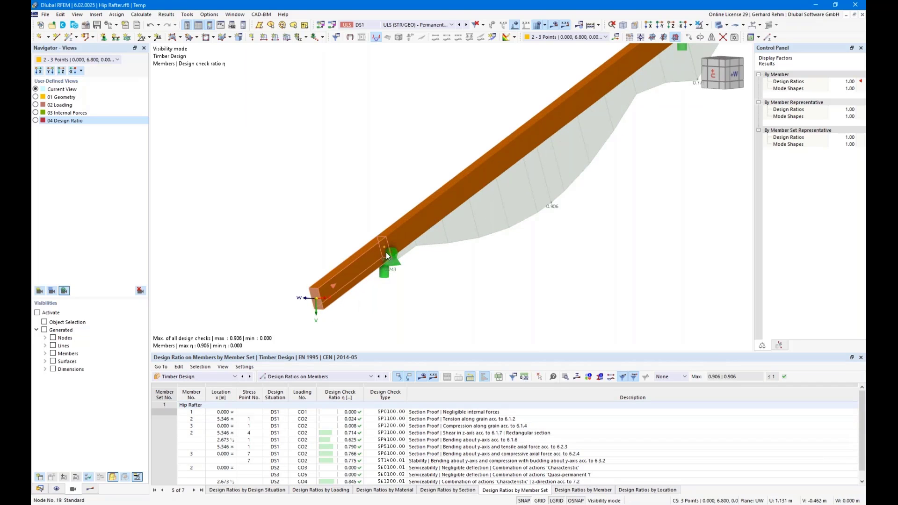
mouse_move(384, 248)
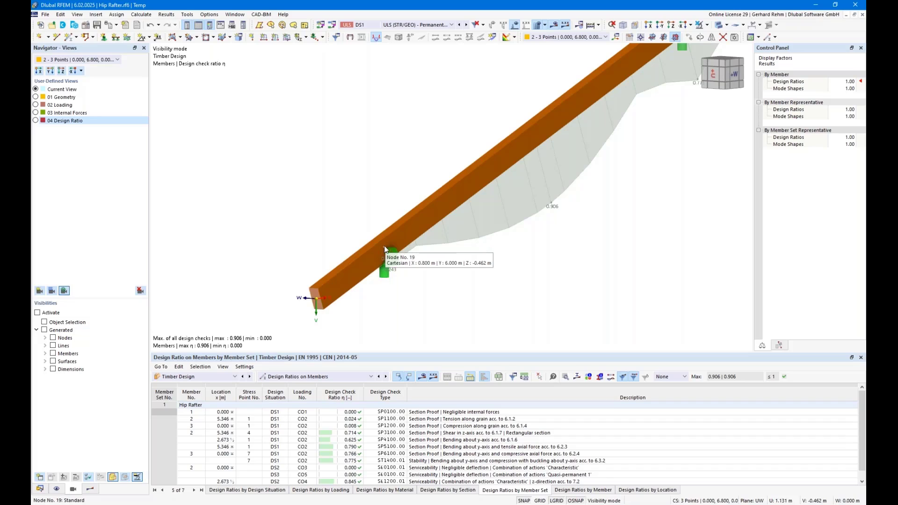
scroll(385, 249, "down", 3)
scroll(518, 252, "down", 1)
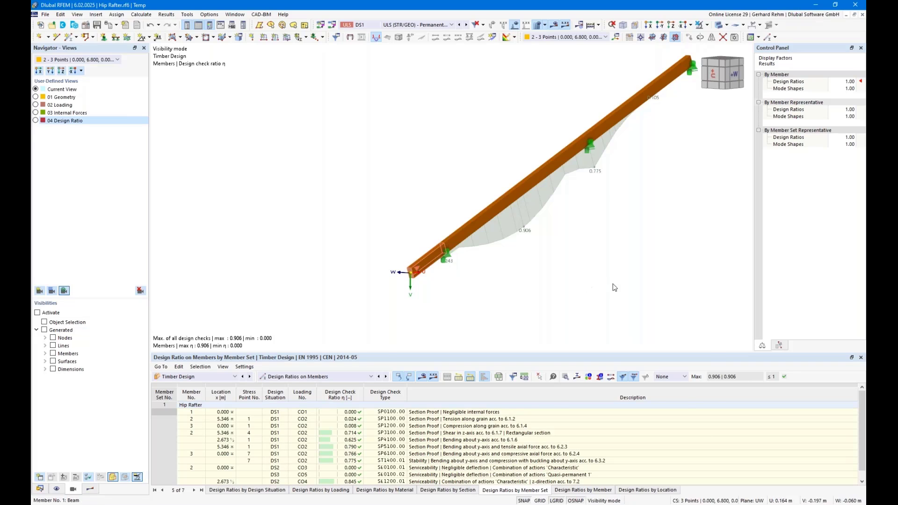
double_click(437, 258)
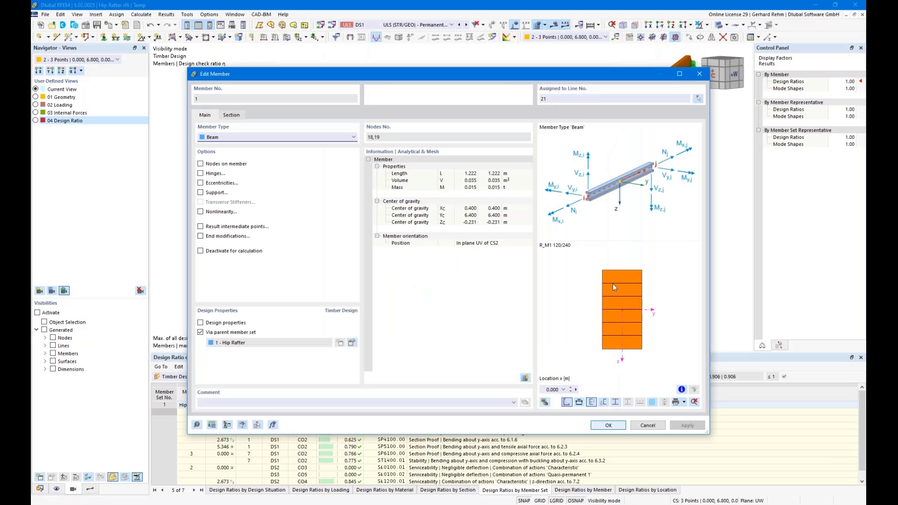
left_click(231, 114)
left_click(476, 328)
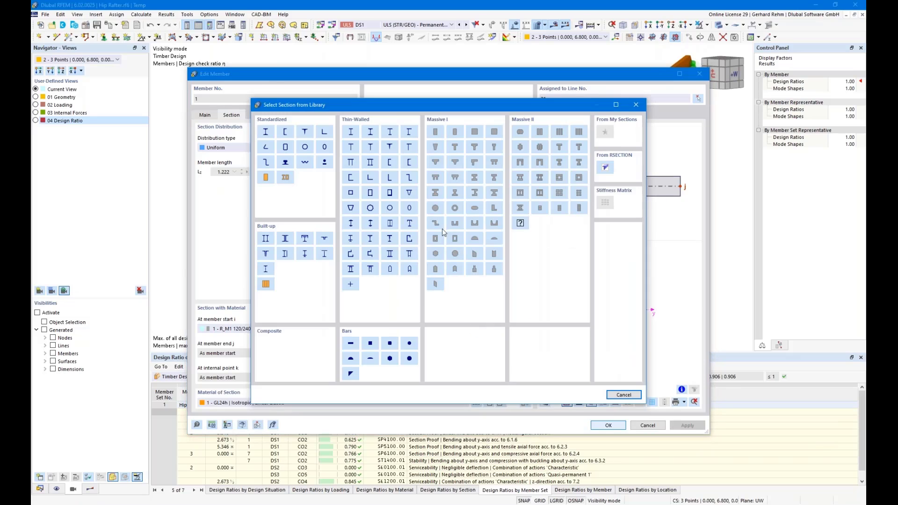
key("Escape")
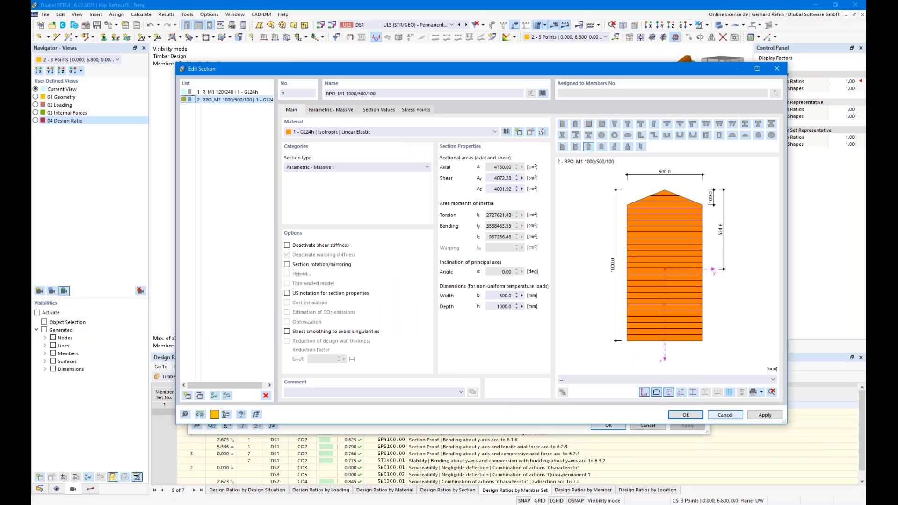
Step: Set the RPO_M1 section to 280 mm height, 120 mm width and 35 mm peak height, and assign it to member 1
left_click(332, 110)
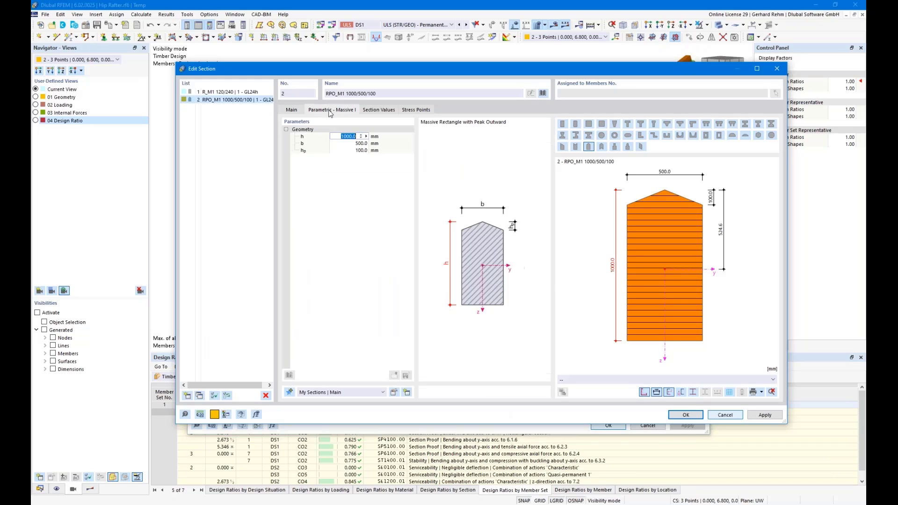
type("24")
left_click(349, 144)
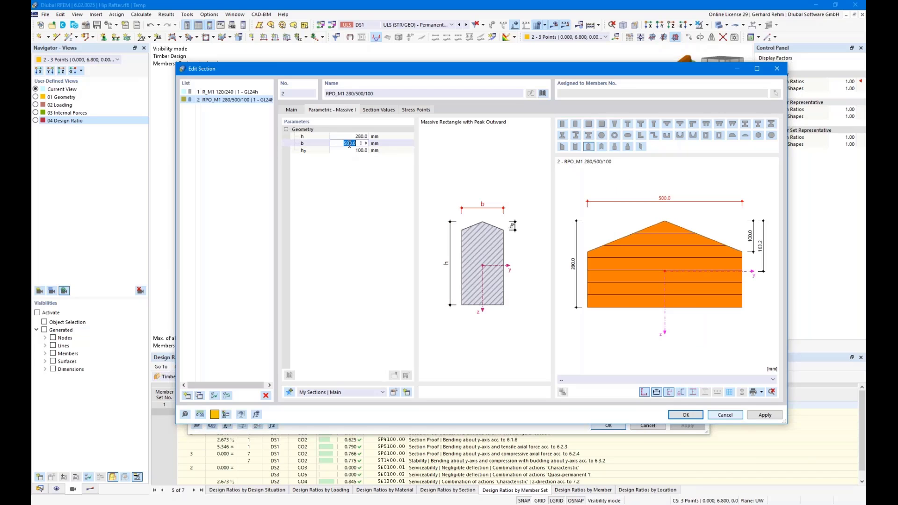
type("120")
left_click(348, 150)
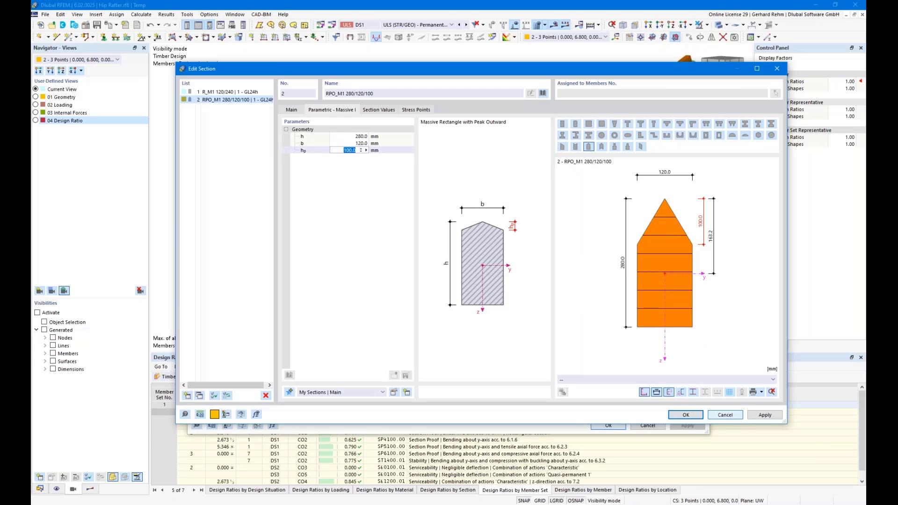
type("35")
key("Return")
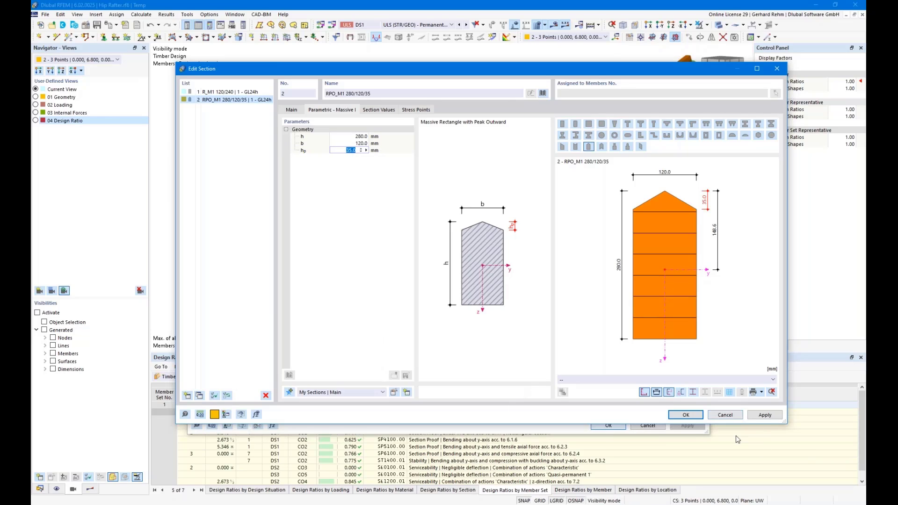
left_click(685, 414)
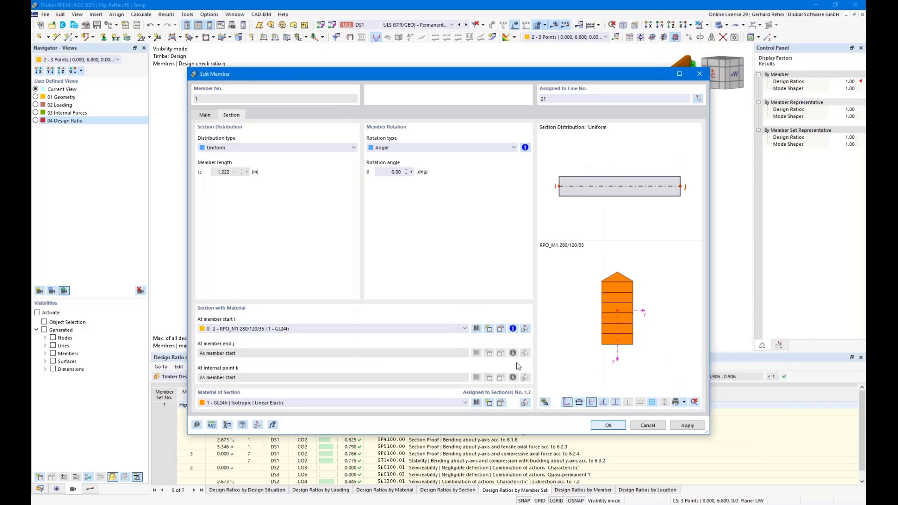
key("Return")
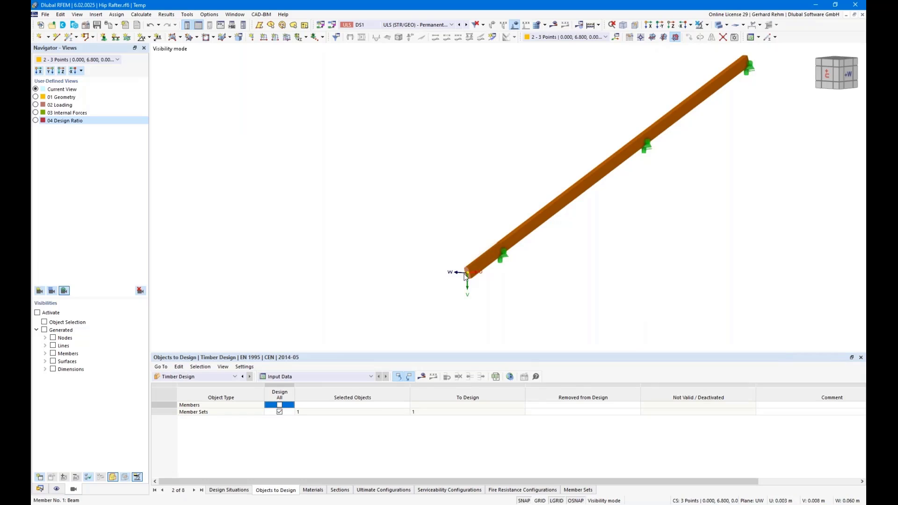
scroll(470, 258, "up", 3)
scroll(470, 258, "up", 1)
scroll(469, 258, "down", 4)
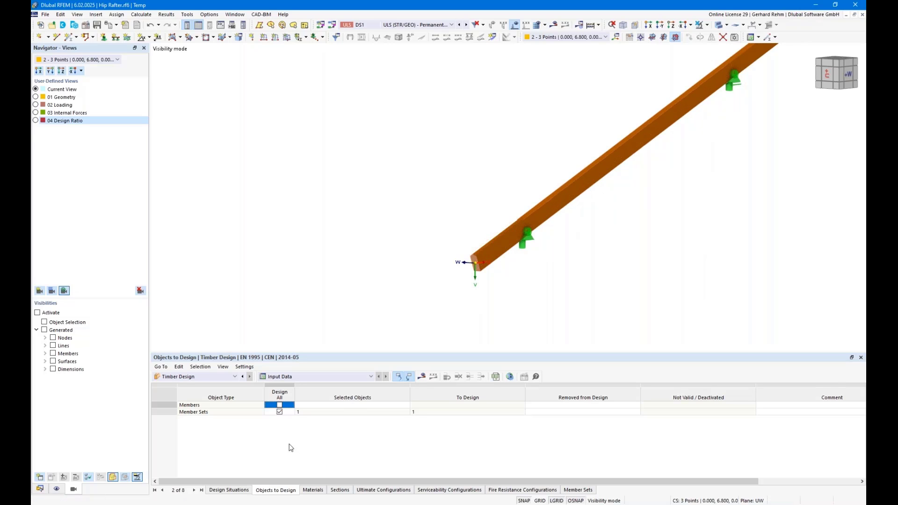
Step: Switch to the other RFEM window and activate the Schwalbenschwanz Einfluss.rf6 model, closing the units settings
mouse_move(173, 502)
left_click(165, 468)
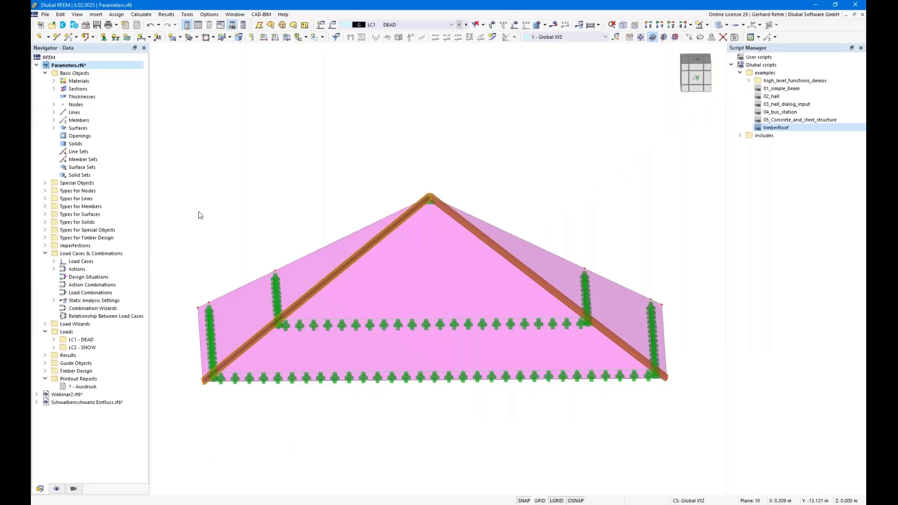
left_click(37, 65)
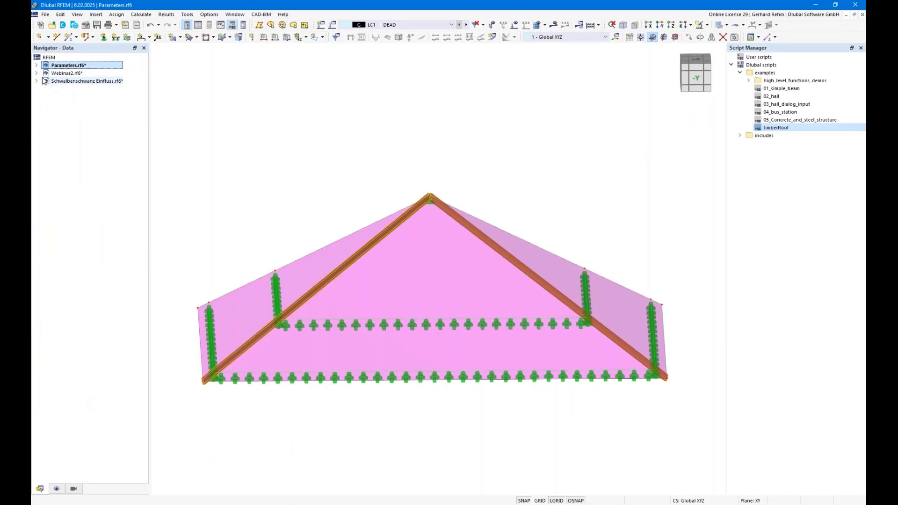
left_click(43, 81)
left_click(71, 83)
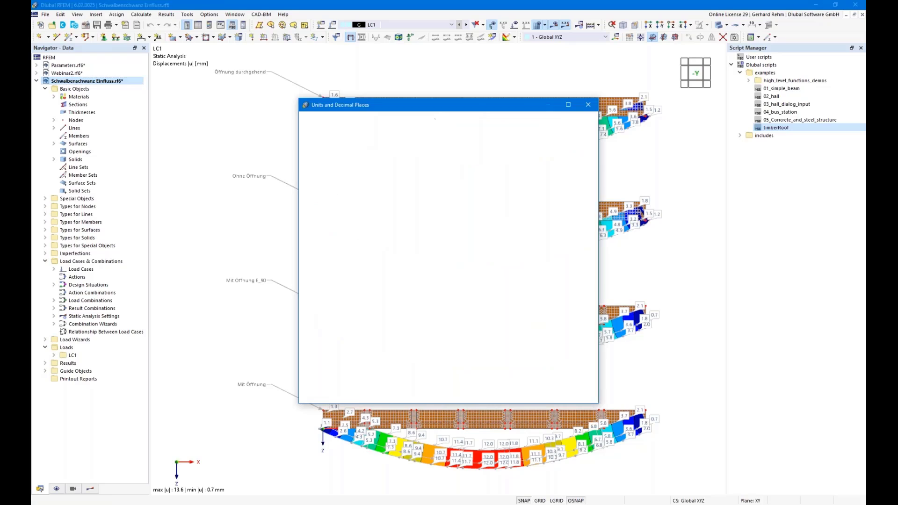
left_click(588, 105)
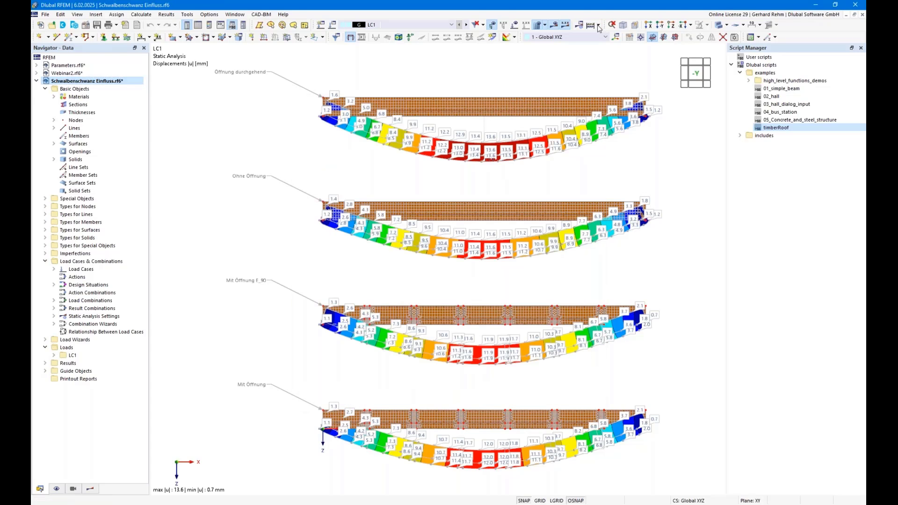
Step: Hide the results and view the model along X to compare the cross-sections of the four beam variants
middle_click_drag(305, 166, 461, 160, "ctrl")
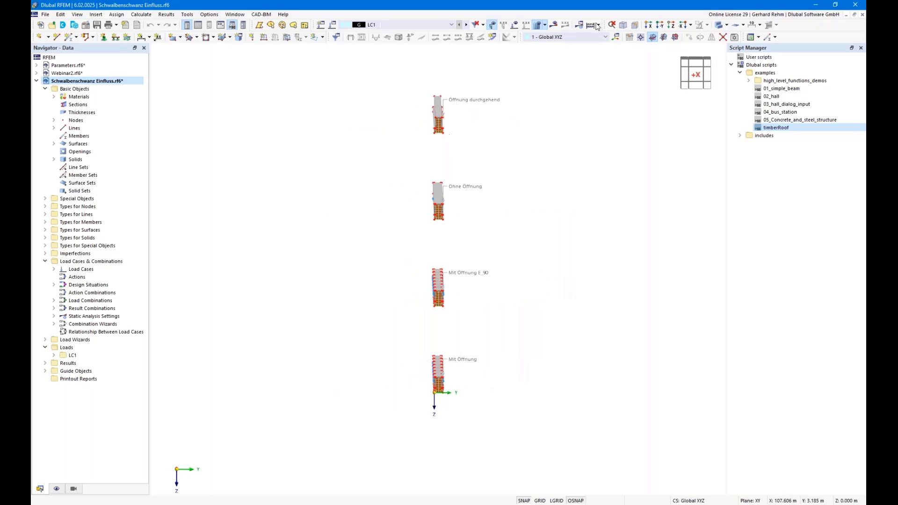
left_click(649, 25)
scroll(410, 102, "up", 4)
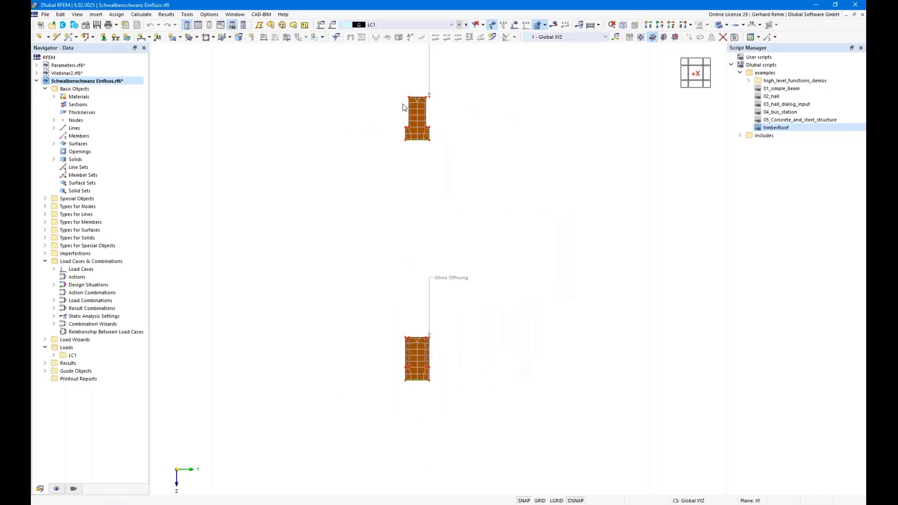
middle_click_drag(434, 109, 406, 200)
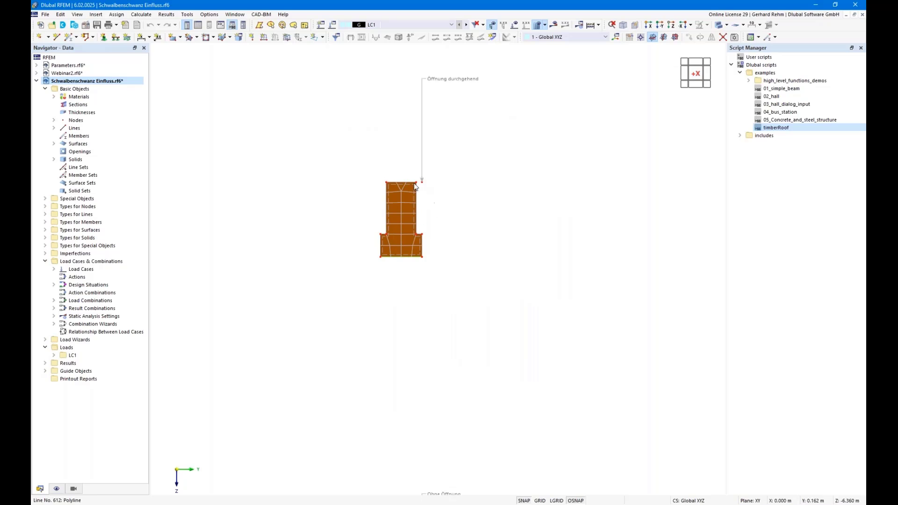
middle_click_drag(461, 215, 468, 77)
scroll(473, 276, "down", 3)
middle_click_drag(471, 345, 468, 276)
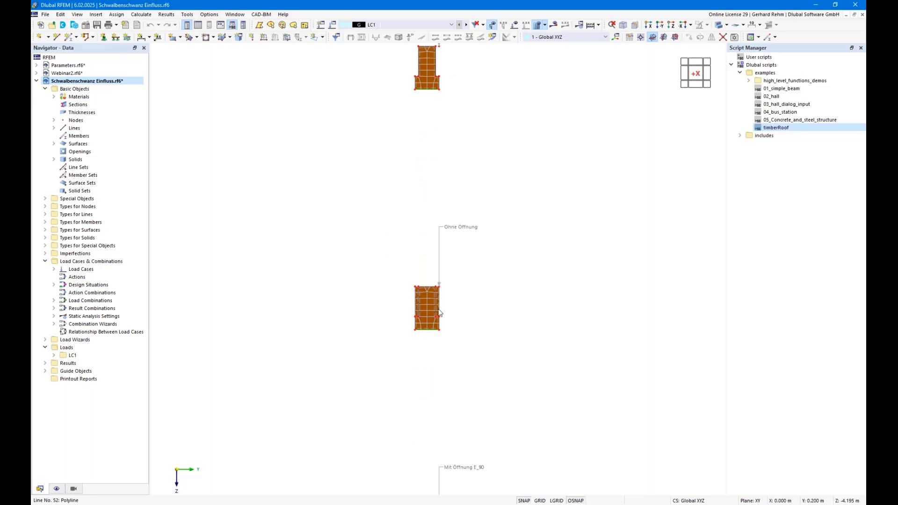
middle_click_drag(498, 309, 493, 240)
scroll(464, 291, "down", 1)
scroll(475, 293, "down", 1)
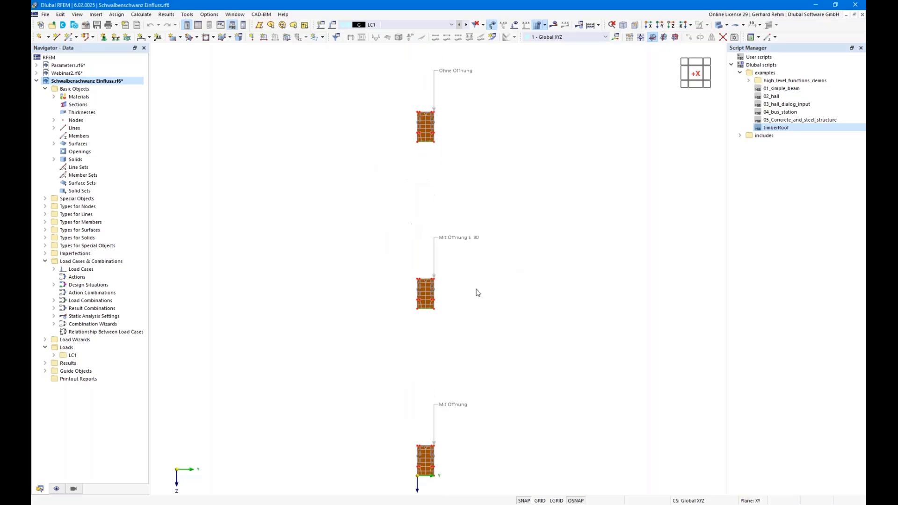
Step: Examine the infill solids of the "Mit Öffnung E_90" beam, material 3's modulus of elasticity, and the open notches of the "Mit Öffnung" beam
middle_click_drag(493, 308, 411, 323)
scroll(346, 311, "up", 5)
scroll(346, 309, "up", 3)
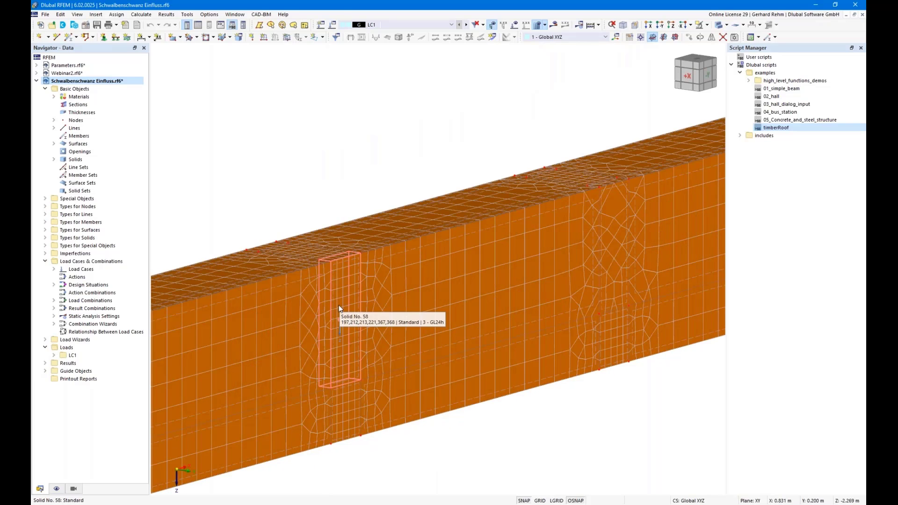
left_click(198, 26)
left_click(454, 425)
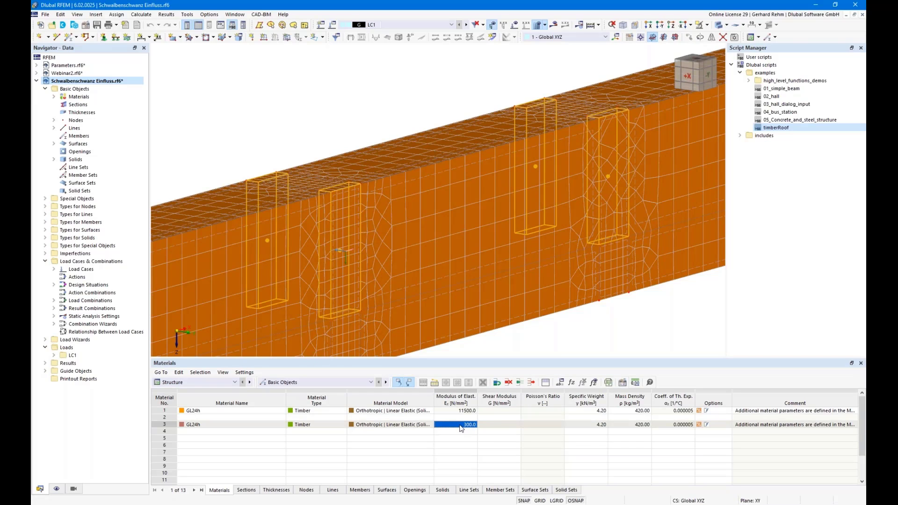
scroll(345, 131, "down", 5)
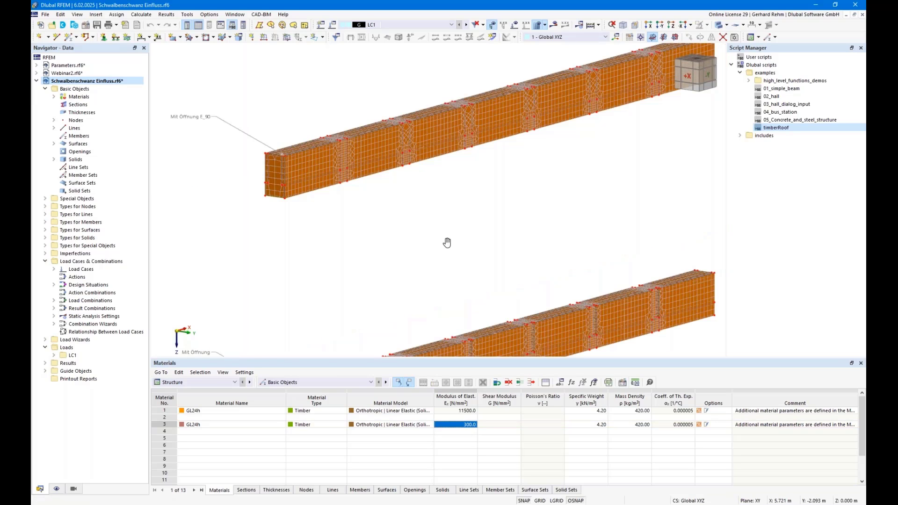
scroll(446, 242, "up", 5)
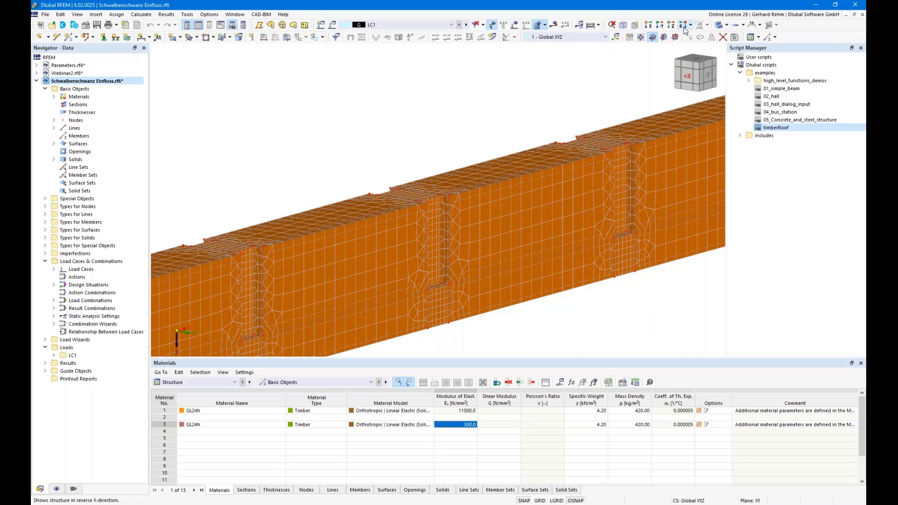
Step: Show the LC1 displacements of all four beams in side view without the materials table, and compare their deflections
left_click(659, 25)
left_click(861, 363)
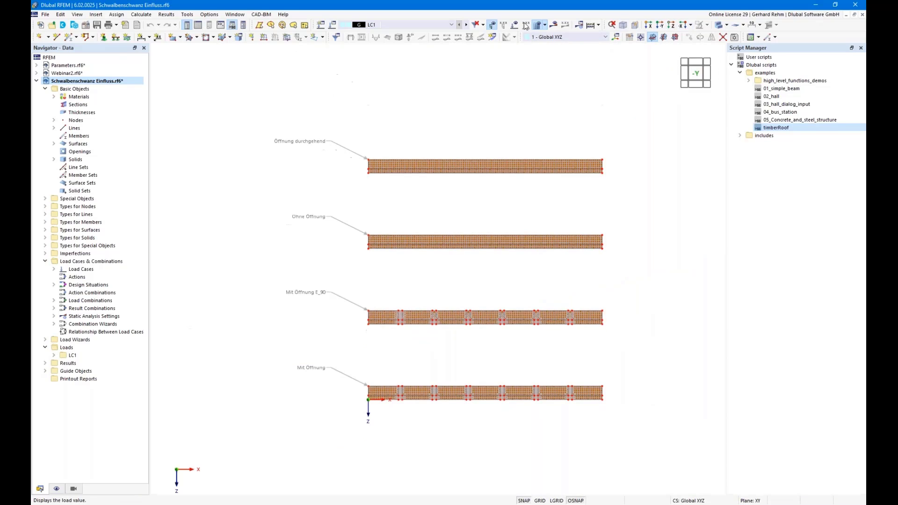
left_click(554, 26)
left_click(554, 25)
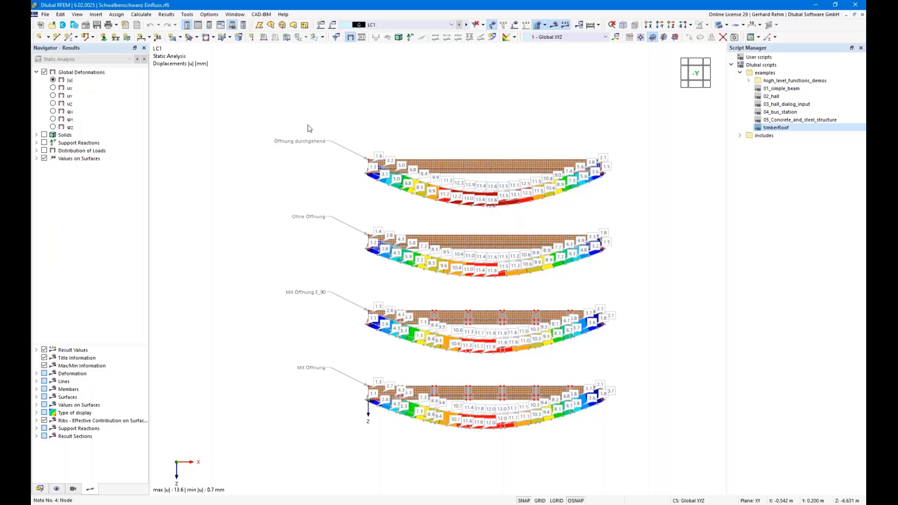
scroll(484, 177, "up", 2)
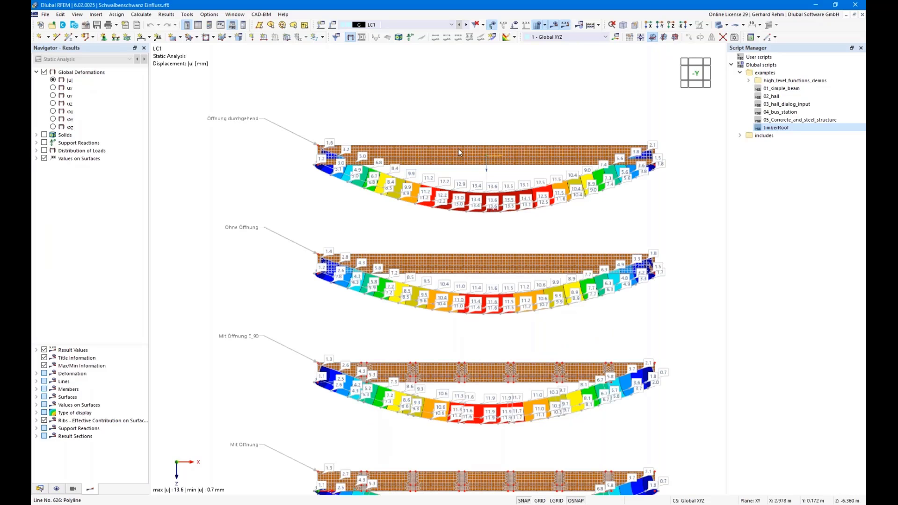
scroll(495, 187, "down", 2)
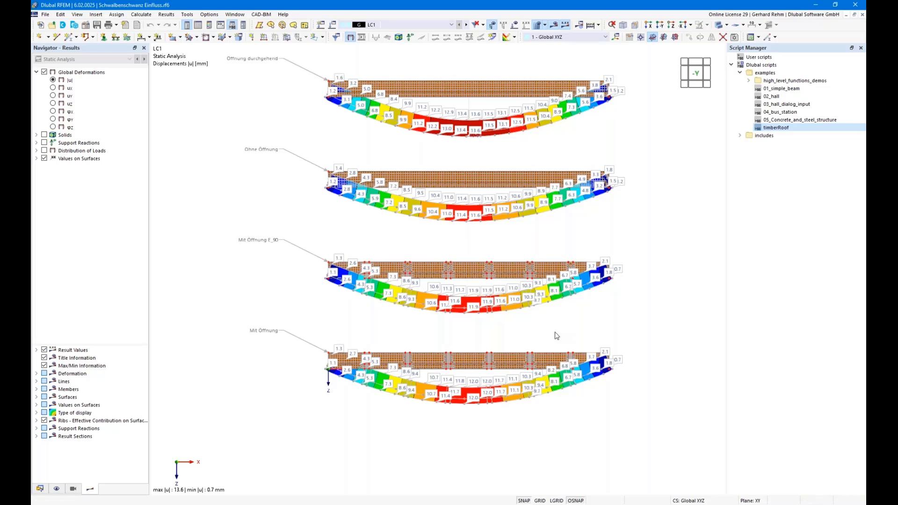
Step: Switch to the Hip Rafter.rf6 window and open the selection of another design section for section 2 in Timber Design
left_click(189, 496)
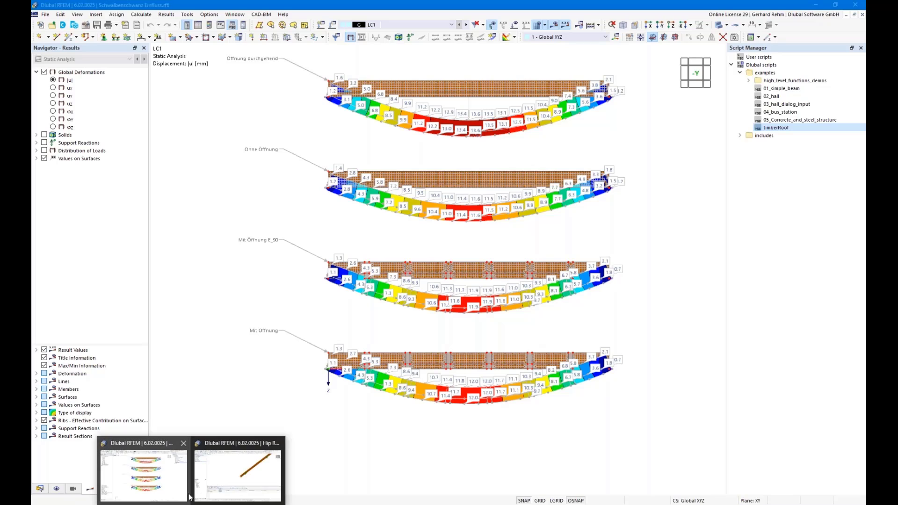
left_click(226, 471)
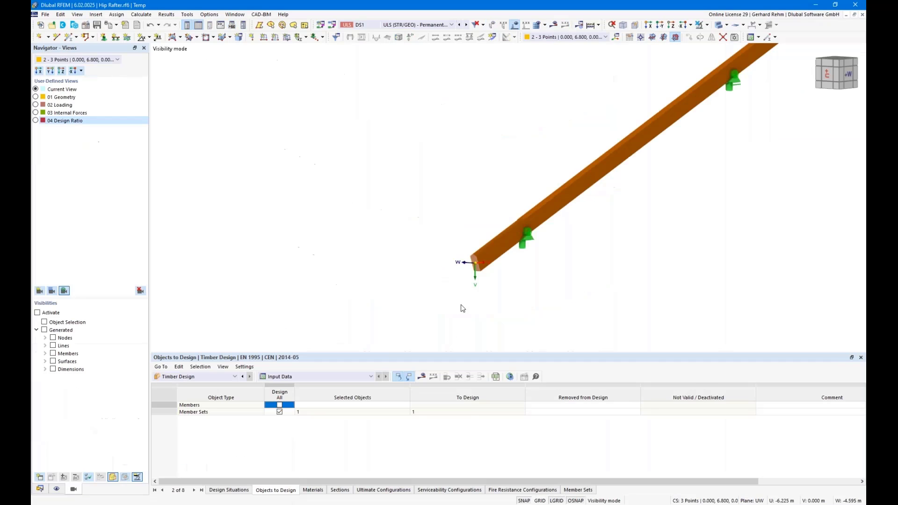
middle_click(558, 258)
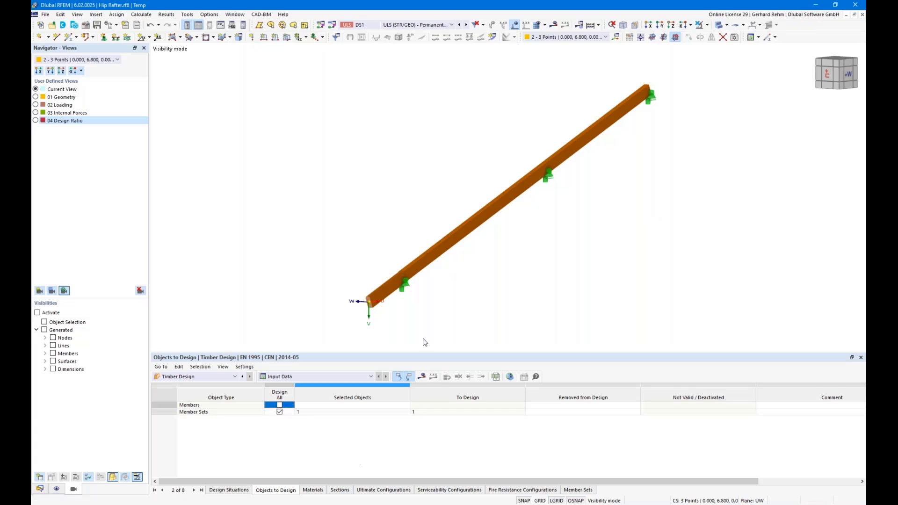
left_click(339, 490)
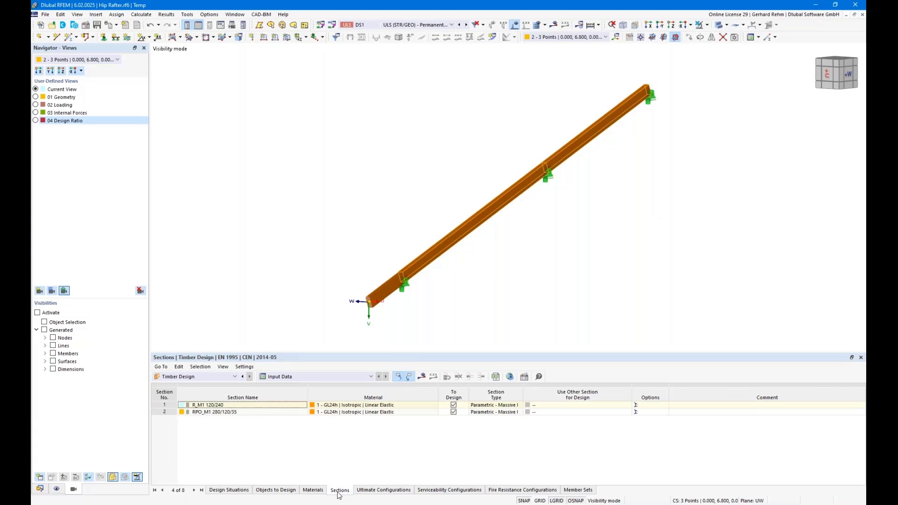
left_click(597, 413)
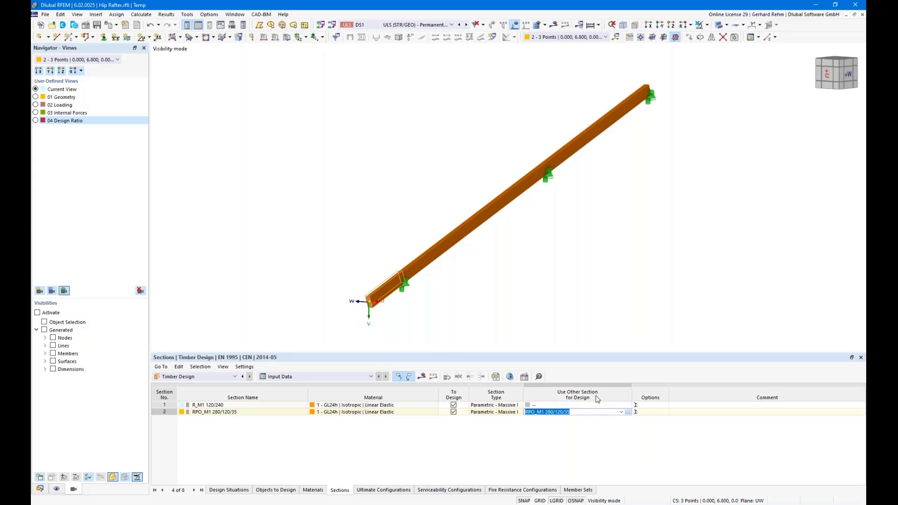
left_click(627, 413)
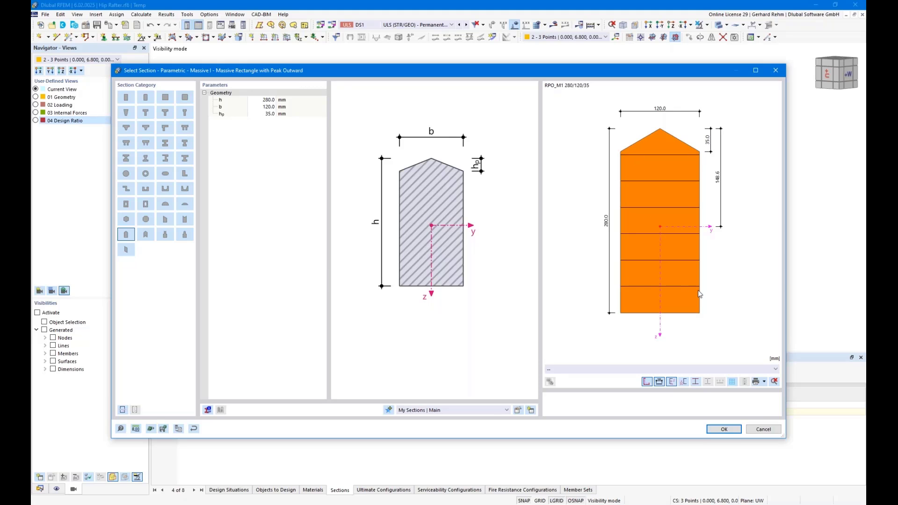
Step: Choose the Massive T-Section with Peak Outward as substitute section, with height h 280 mm and width b 120 mm
left_click(176, 502)
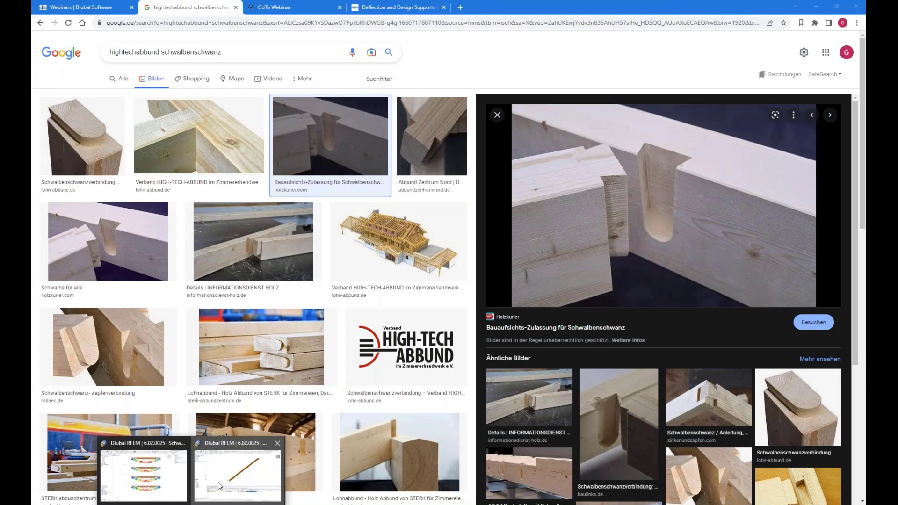
left_click(219, 487)
left_click(184, 234)
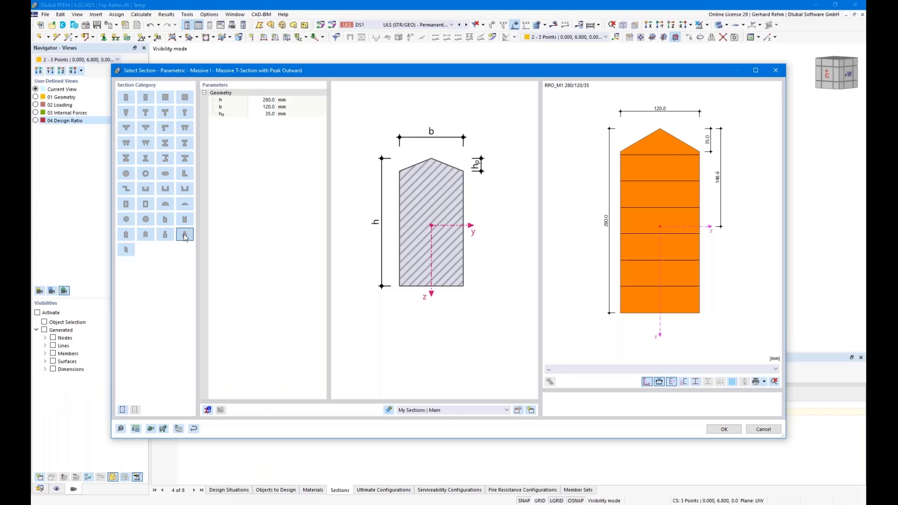
left_click(393, 218)
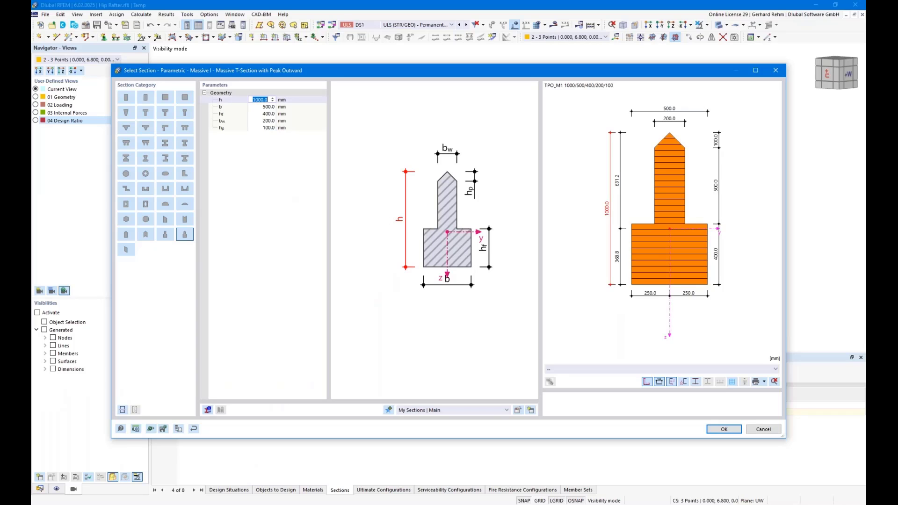
type("280")
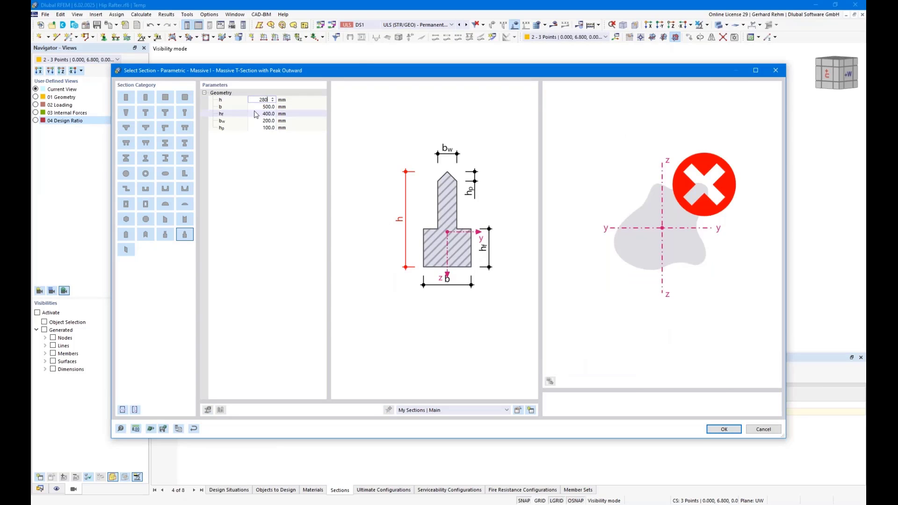
key("Tab")
type("120")
key("Tab")
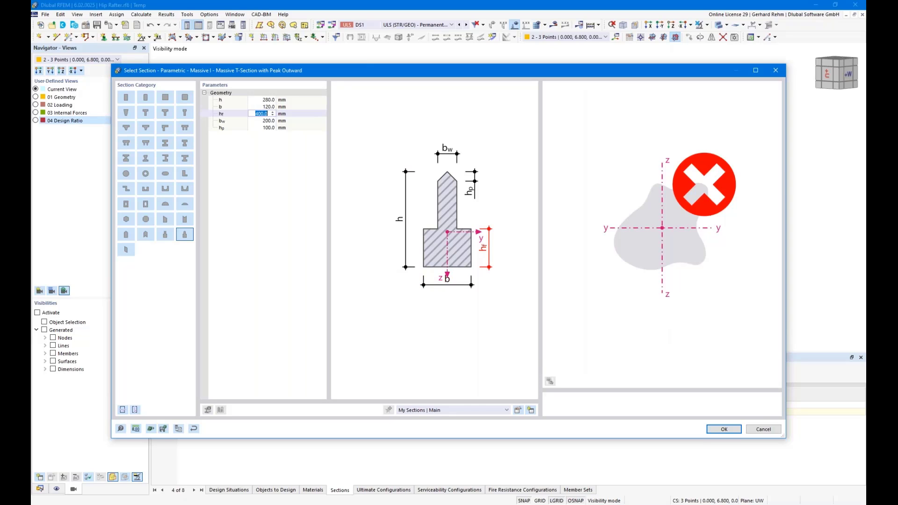
Step: Set the substitute section's flange height to 40 mm, web width bw to 70 mm and peak height hp to 16 mm, and accept it
type("40")
key("Tab")
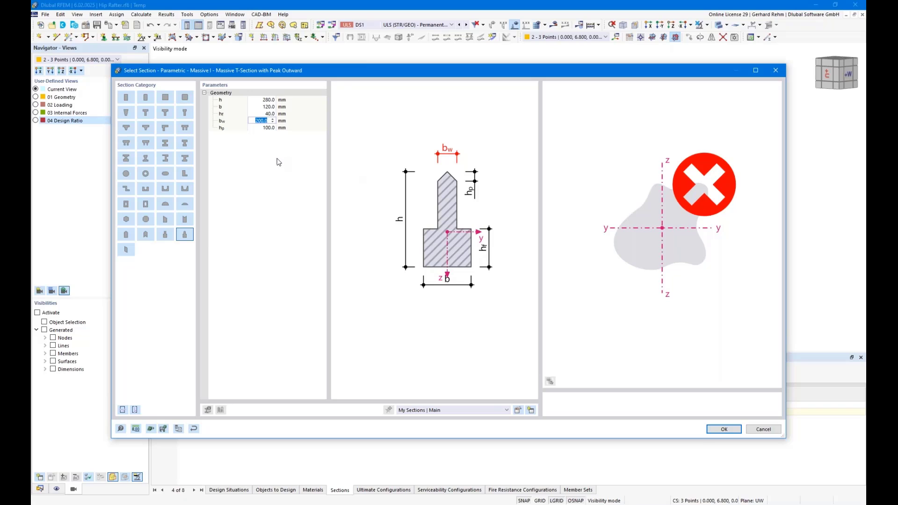
type("70")
key("Tab")
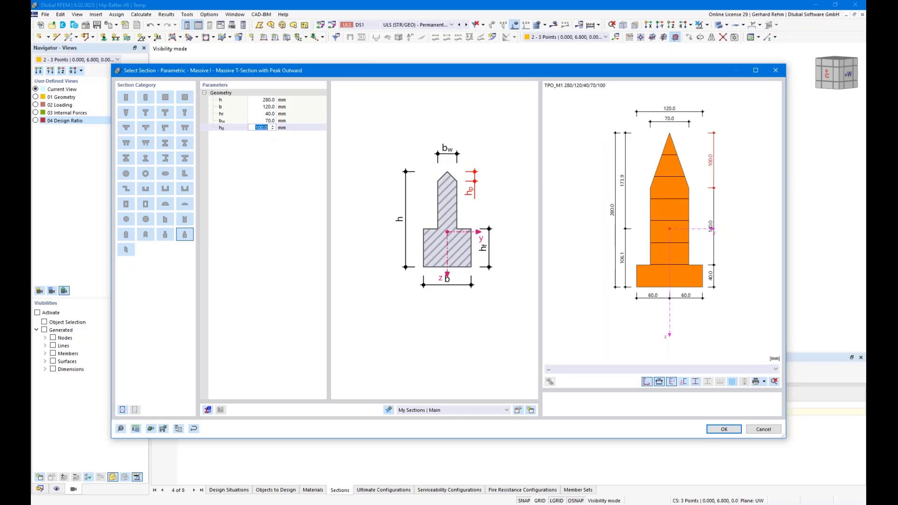
type("16")
key("shift+Tab")
key("shift+Tab")
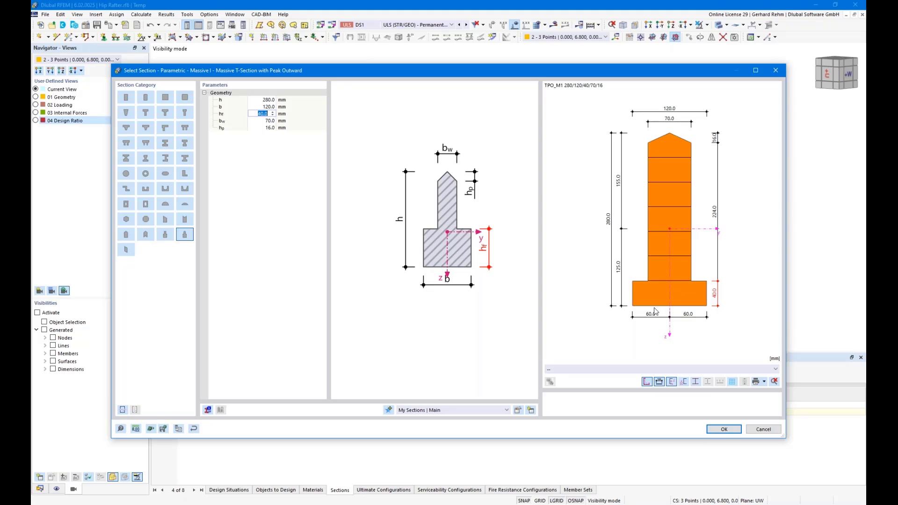
left_click_drag(490, 72, 465, 71)
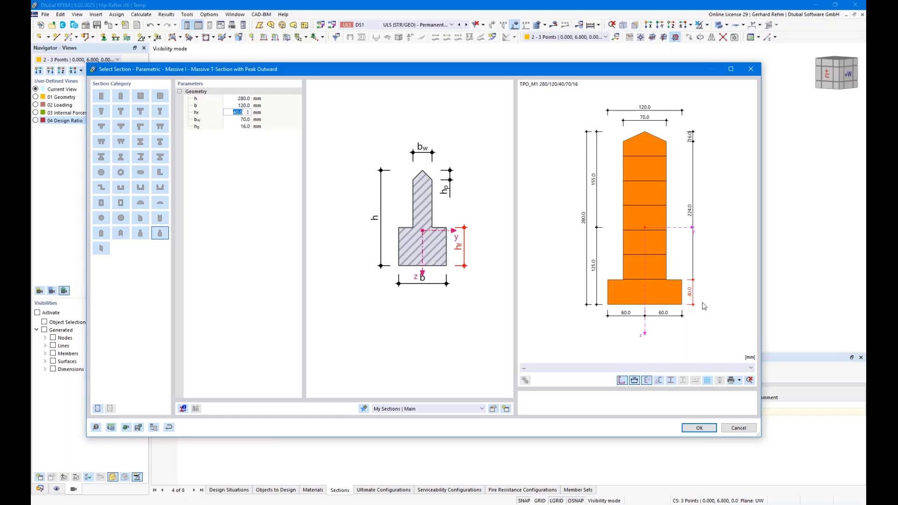
left_click(699, 428)
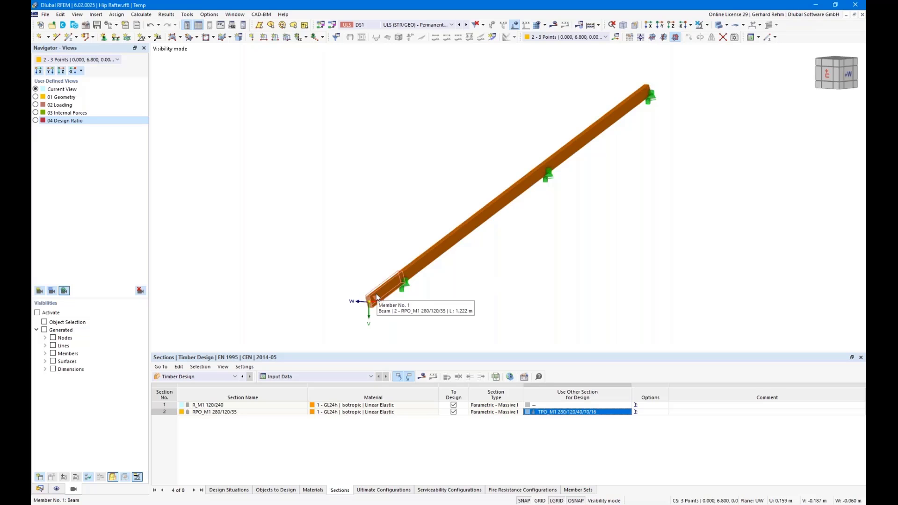
Step: Examine the section distribution settings of member 1 at the hip rafter's lower end, leaving them unedited
double_click(377, 297)
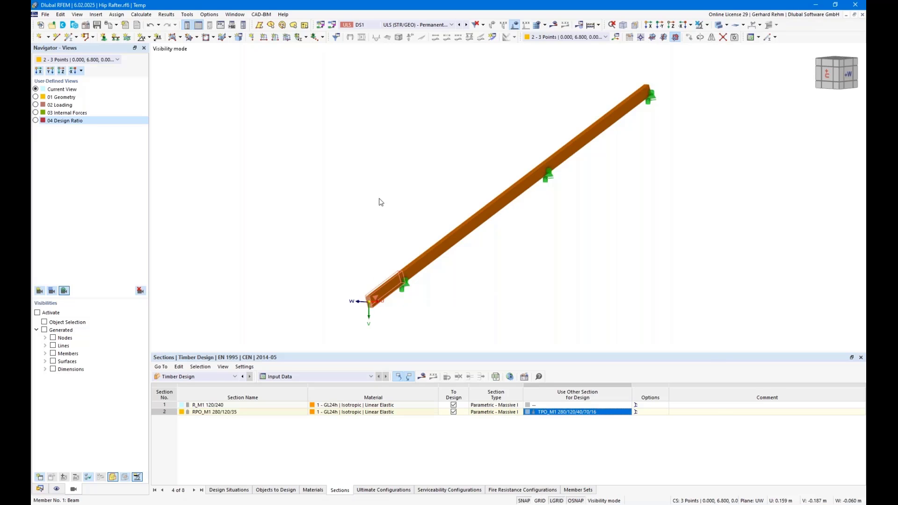
left_click(231, 115)
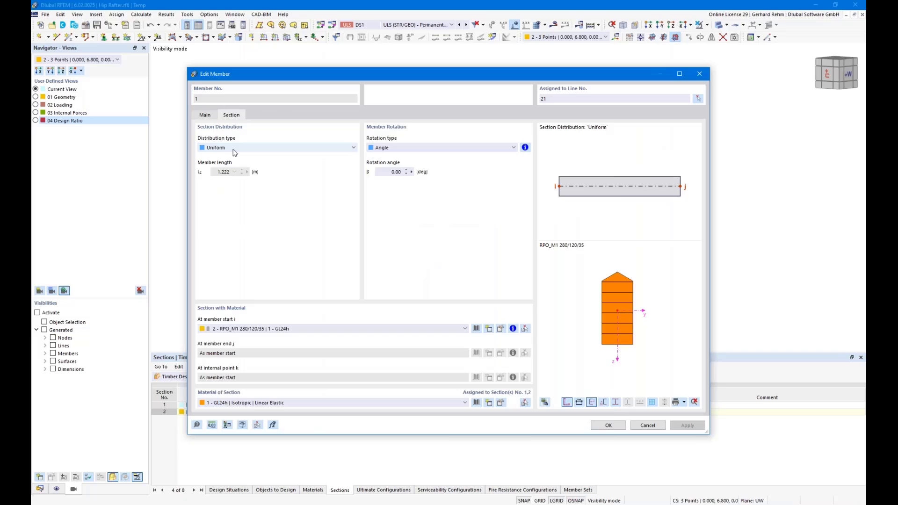
left_click(209, 116)
left_click(647, 425)
Step: Examine the Start Notch parameters of a new local section reduction for the Hip Rafter member set, discarding the entry
left_click(40, 489)
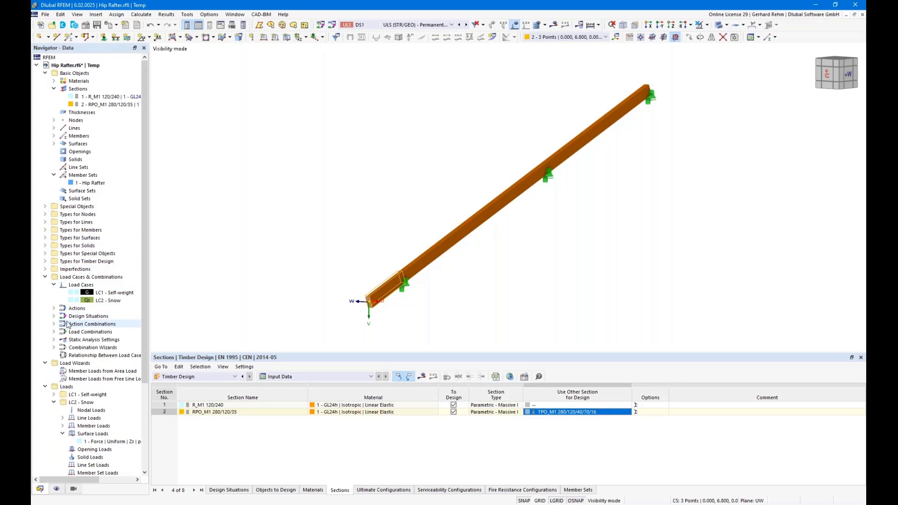
double_click(89, 183)
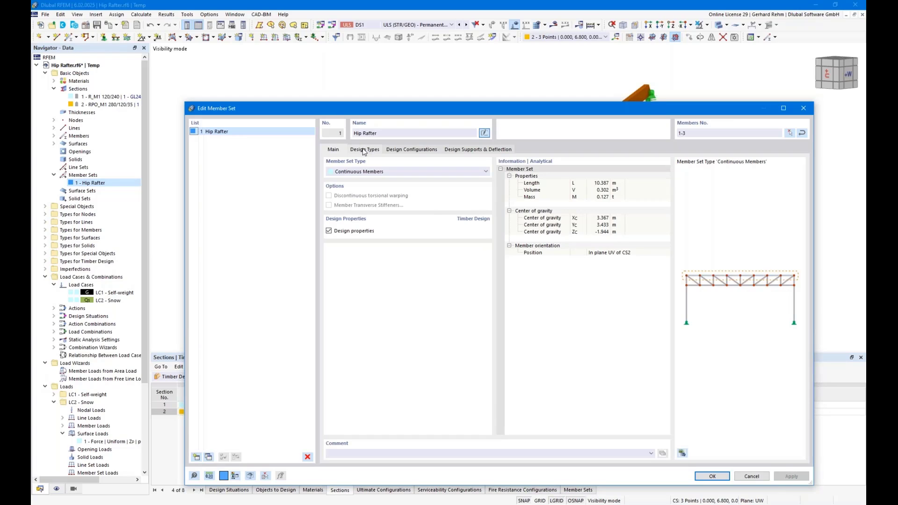
left_click(364, 149)
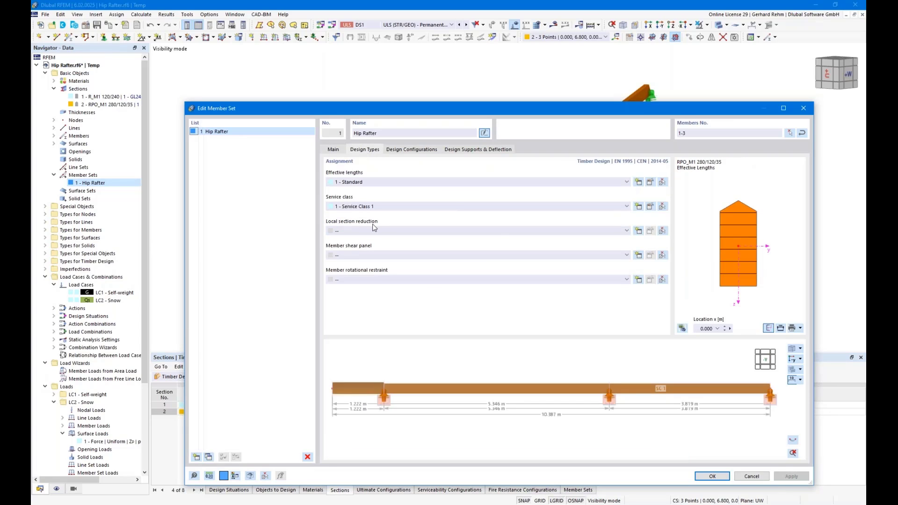
left_click(638, 231)
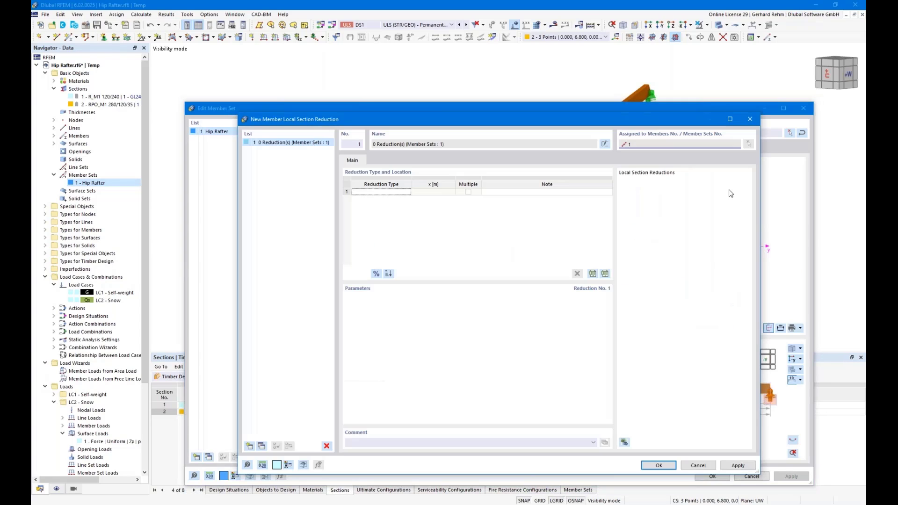
left_click(391, 192)
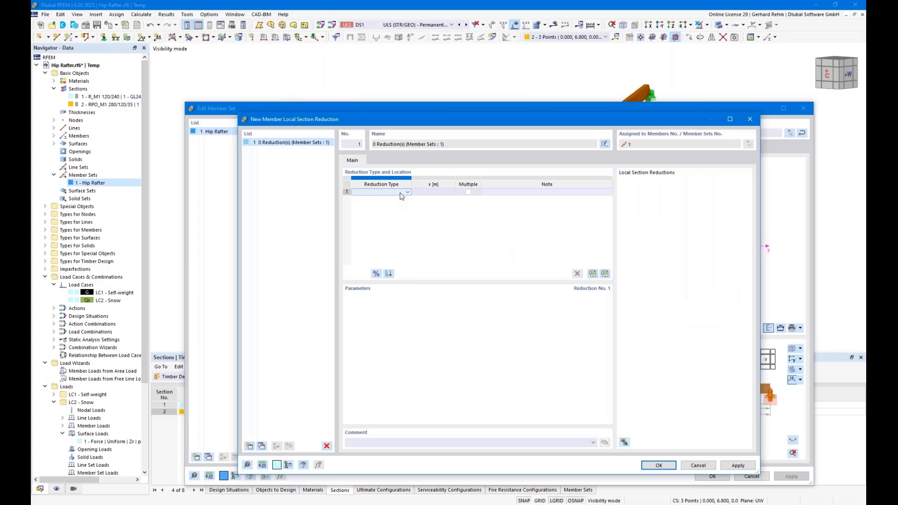
left_click(405, 202)
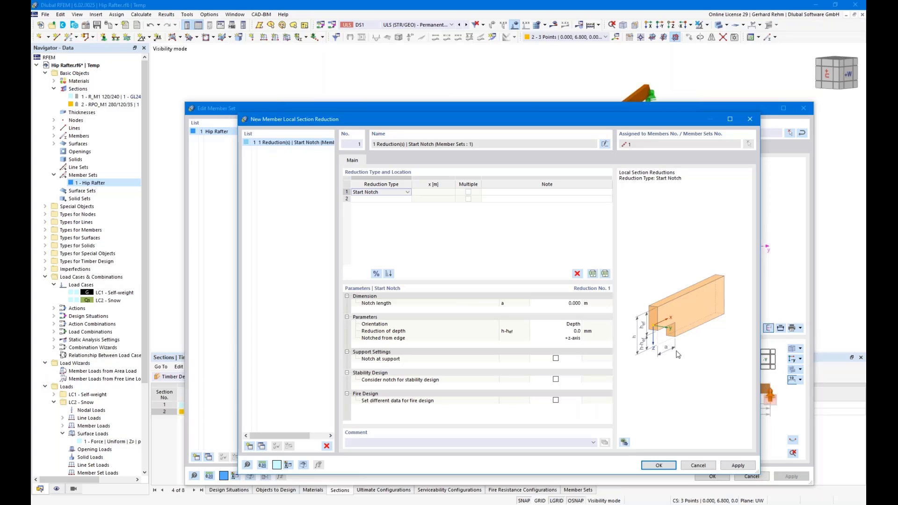
left_click(697, 466)
key("Escape")
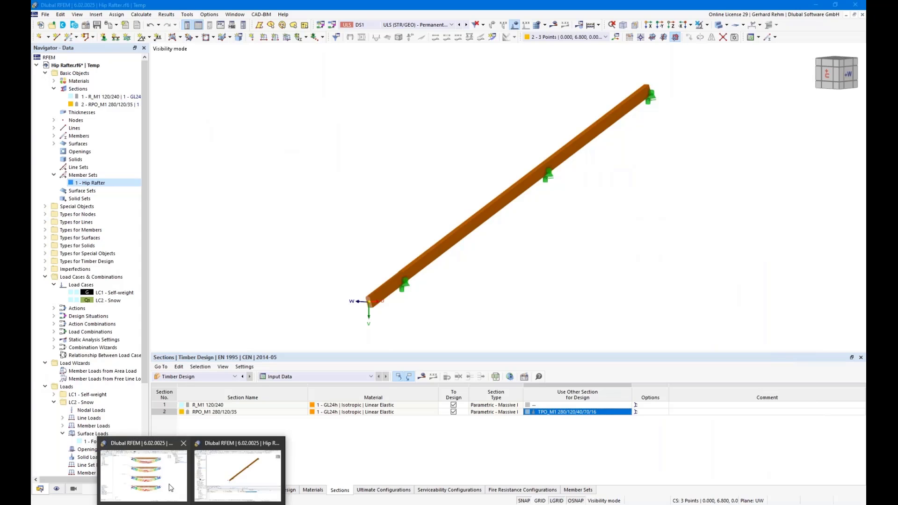
Step: Switch to the Schwalbenschwanz Einfluss.rf6 window, activate the Webinar2.rf6 model and hide its loads
left_click(171, 487)
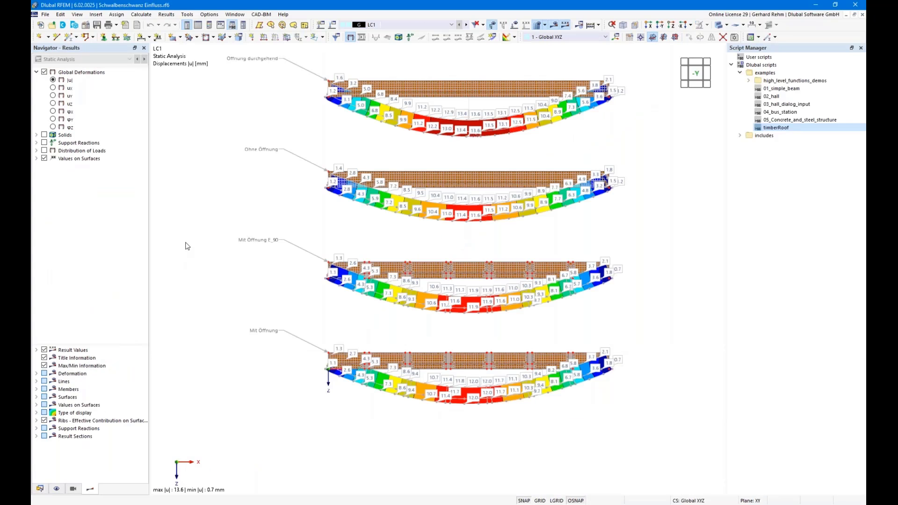
left_click(40, 488)
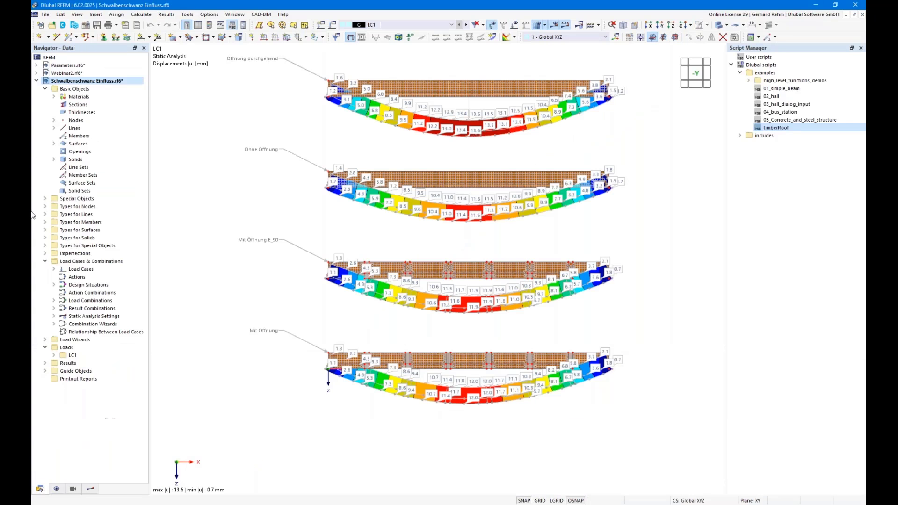
left_click(36, 80)
left_click(66, 73)
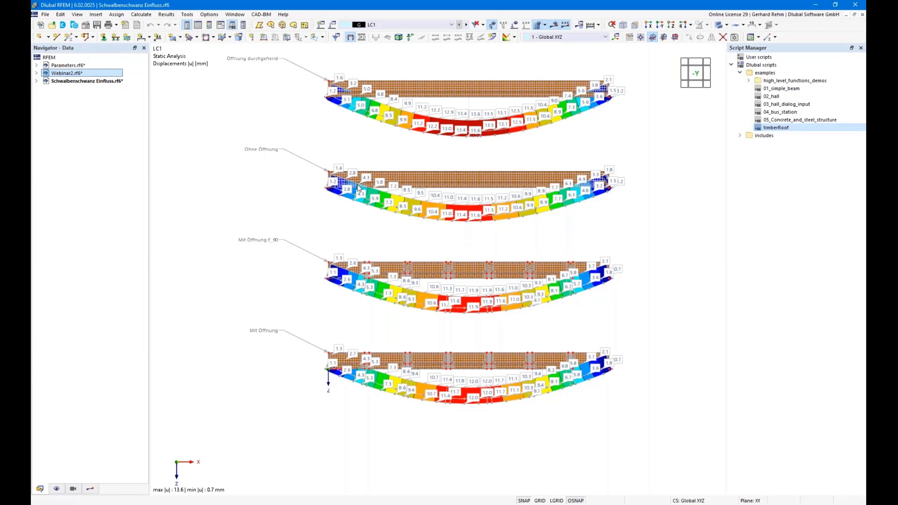
left_click(36, 73)
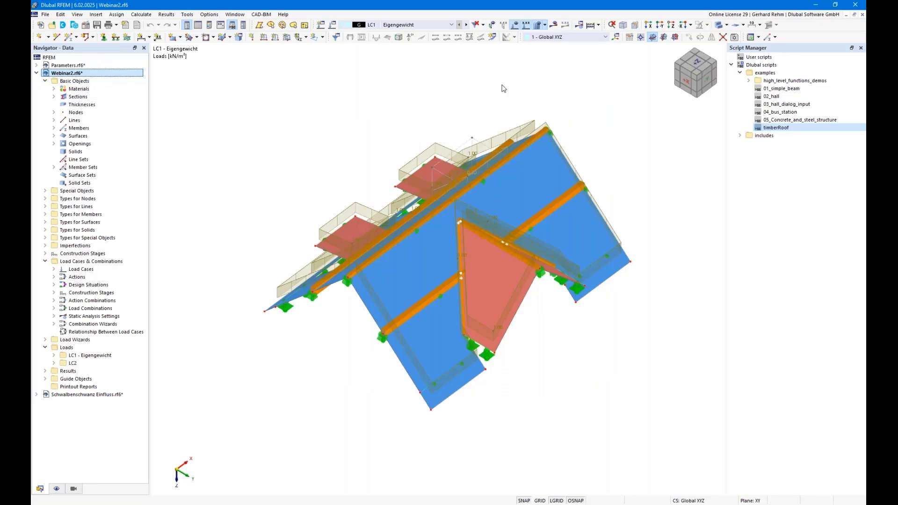
left_click(547, 428)
middle_click_drag(371, 401, 394, 377, "ctrl")
right_click(395, 377)
left_click(514, 25)
Step: Examine the roof model with its dormers and purlins obliquely, from above and from the front
middle_click_drag(712, 212, 676, 262, "ctrl")
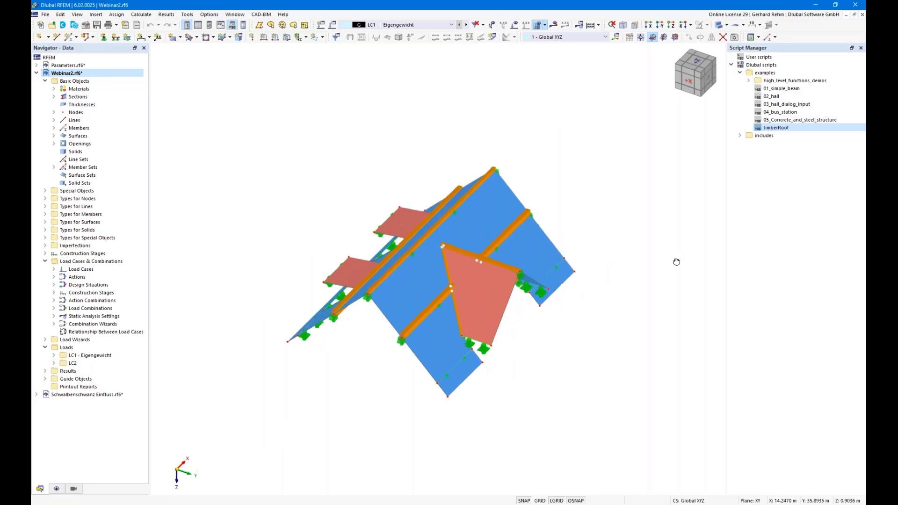
right_click_drag(676, 262, 660, 295)
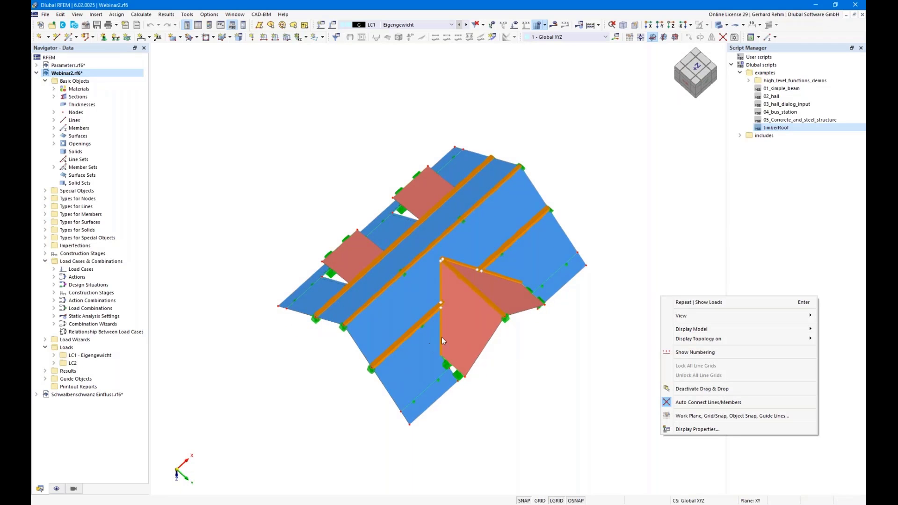
right_click(531, 369)
left_click(482, 395)
middle_click_drag(482, 395, 535, 374, "ctrl")
right_click_drag(510, 385, 477, 388)
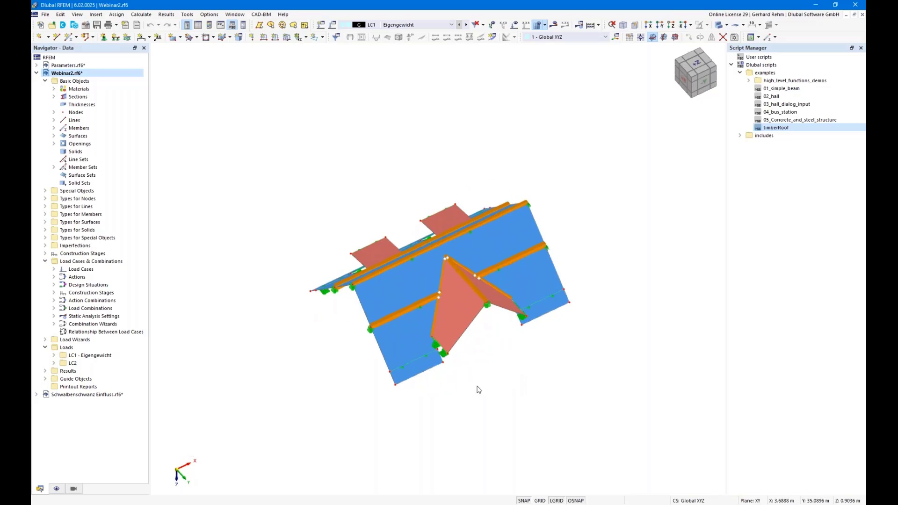
left_click(402, 411)
middle_click_drag(525, 344, 497, 429, "ctrl")
right_click(496, 427)
key("Escape")
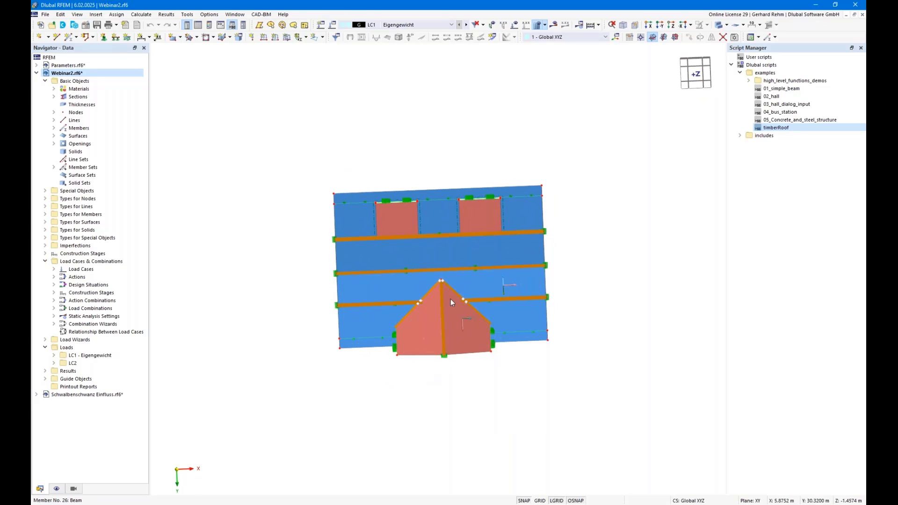
middle_click_drag(453, 334, 440, 253, "ctrl")
right_click(441, 253)
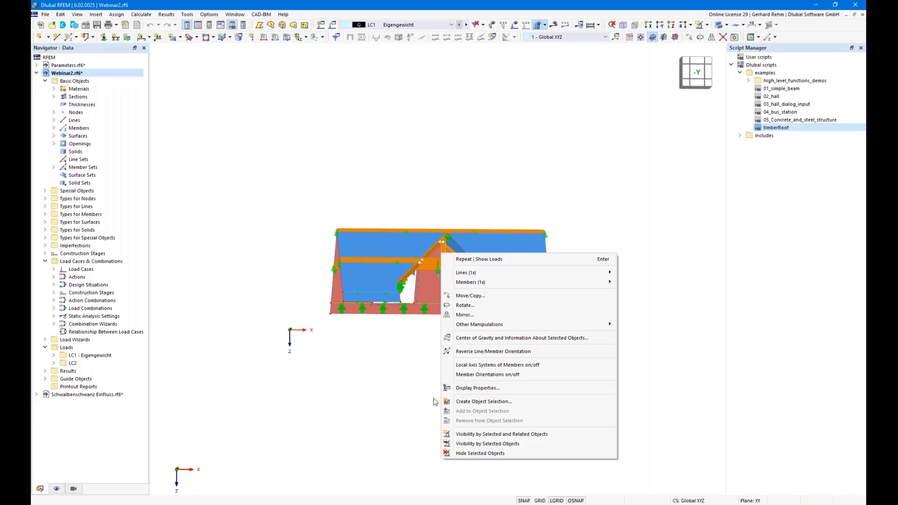
key("Escape")
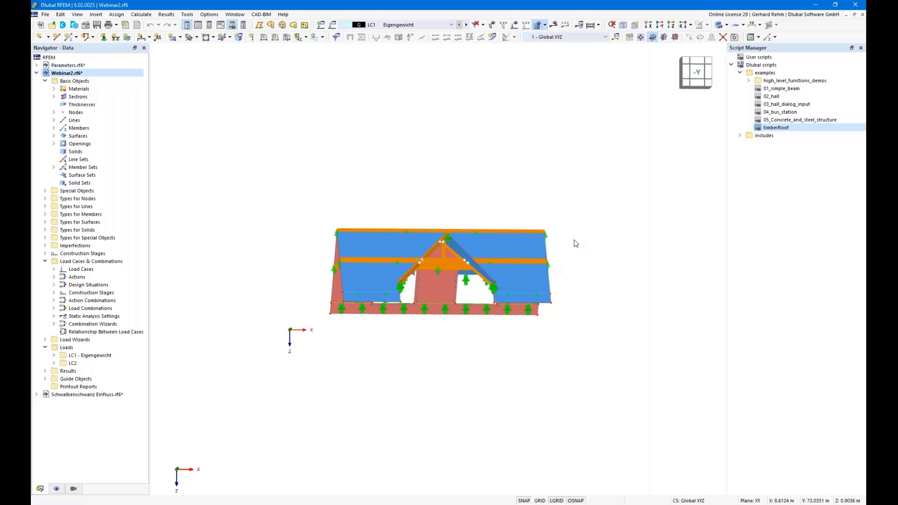
Step: Show the LC1 - Eigengewicht loads on the roof model and examine them on the main roof and dormers from several sides
middle_click_drag(582, 220, 528, 196, "ctrl")
right_click_drag(529, 196, 633, 265, "ctrl")
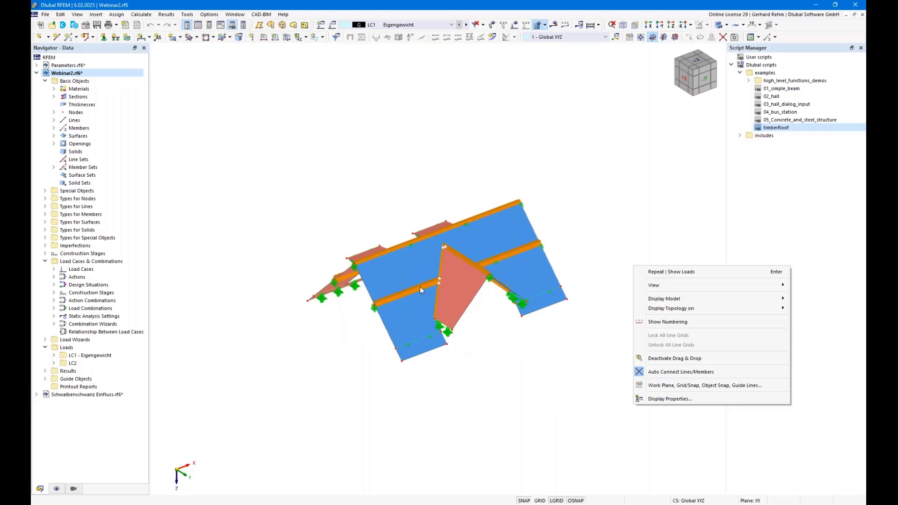
left_click(476, 423)
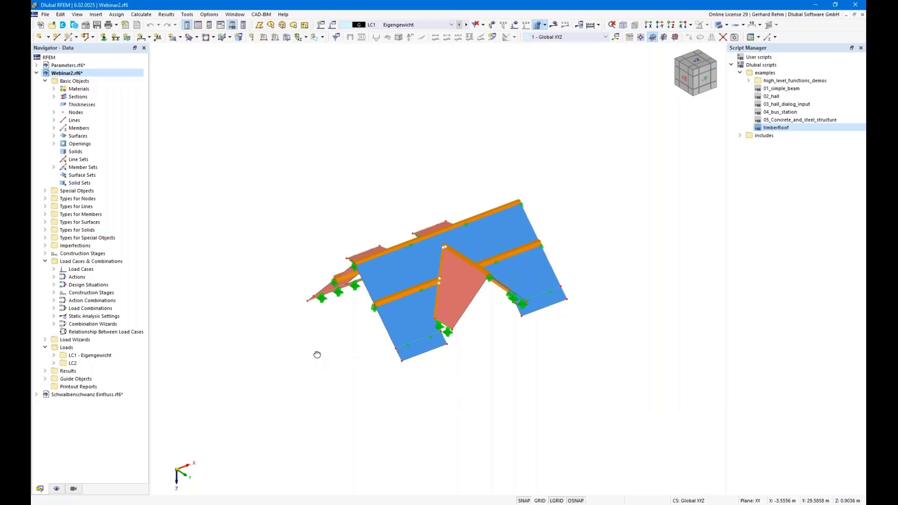
middle_click_drag(316, 355, 158, 262, "ctrl")
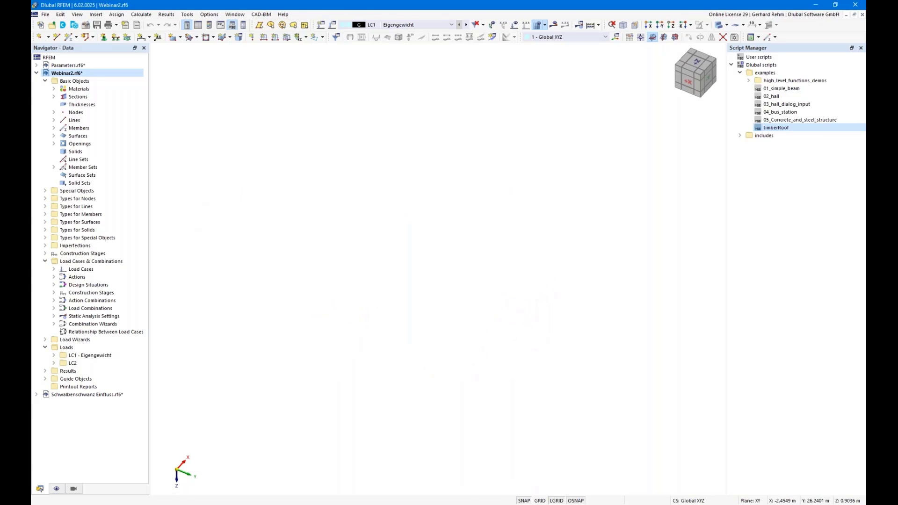
left_click(514, 25)
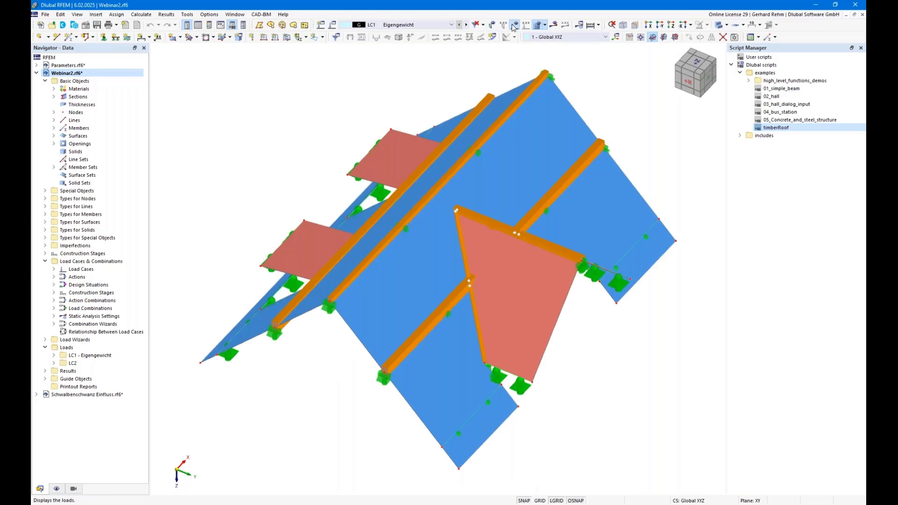
middle_click_drag(281, 360, 406, 370, "ctrl")
scroll(416, 181, "up", 3)
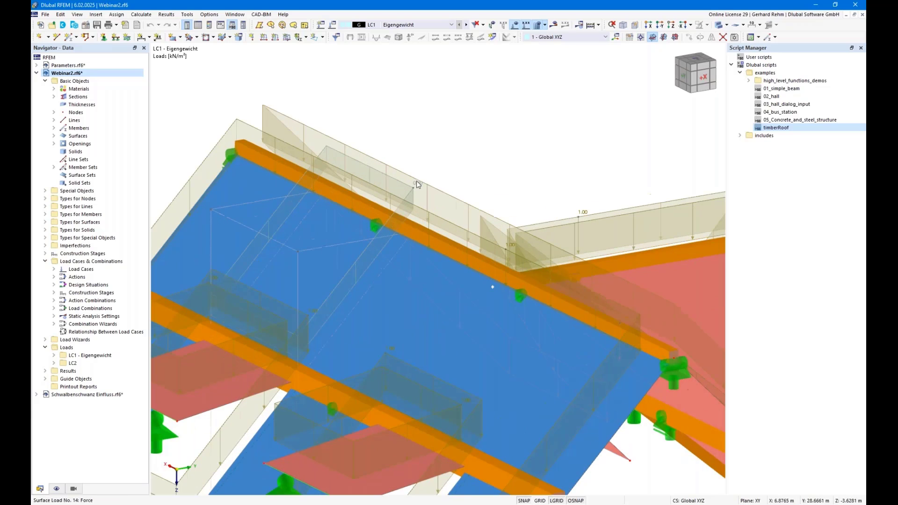
scroll(417, 183, "down", 3)
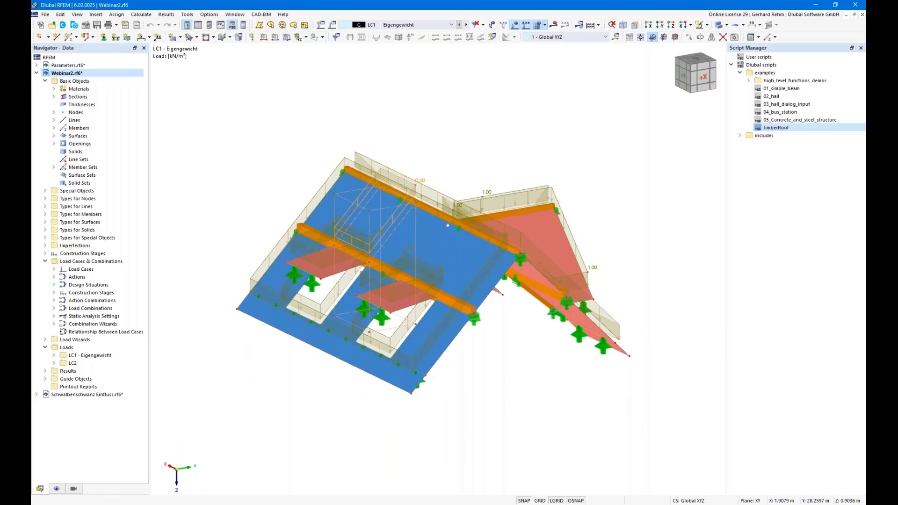
middle_click_drag(407, 323, 326, 395, "ctrl")
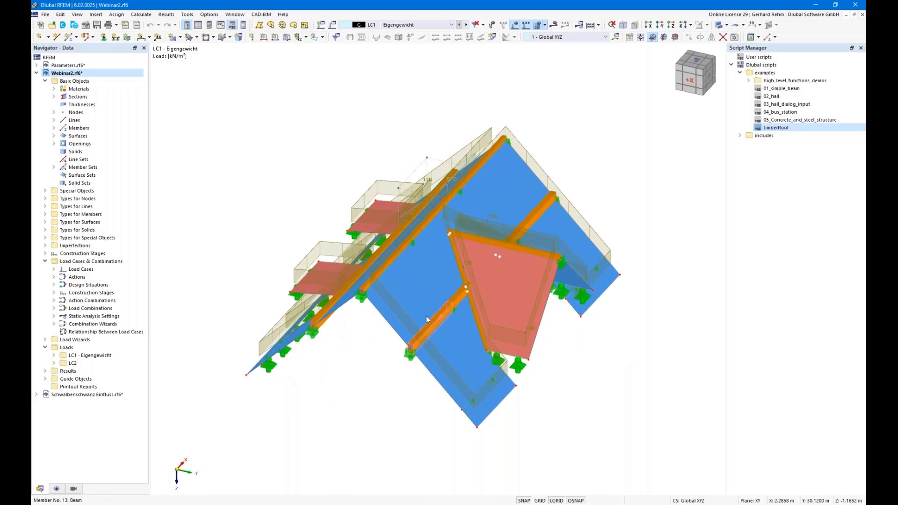
Step: Display the load transfer from the roof surfaces separately, leaving the front roof surface deselected
right_click(414, 294)
left_click(464, 176)
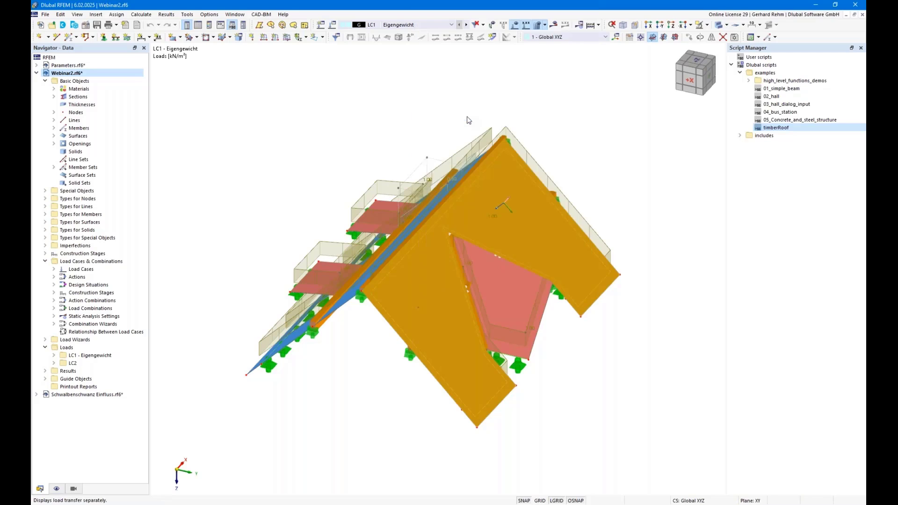
left_click(340, 382)
Step: Activate the generated visibilities so that only the members and their loads are shown
left_click(60, 488)
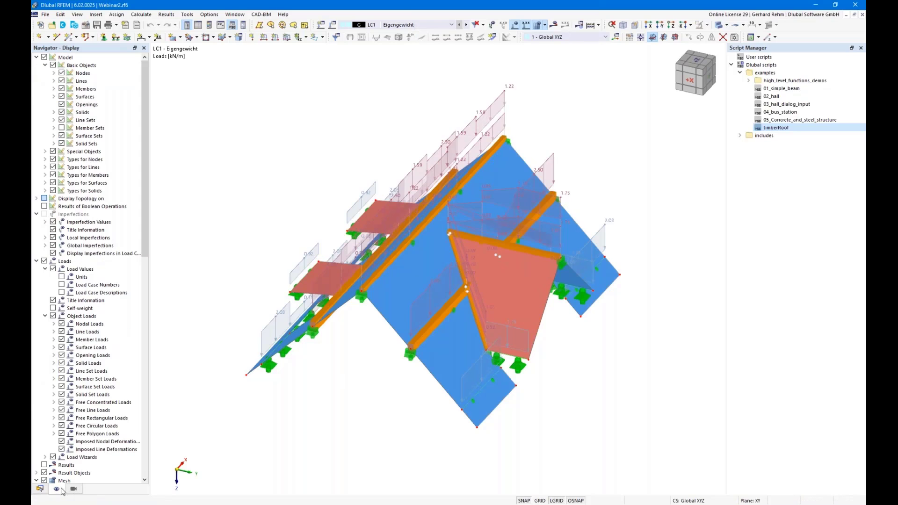
left_click(74, 489)
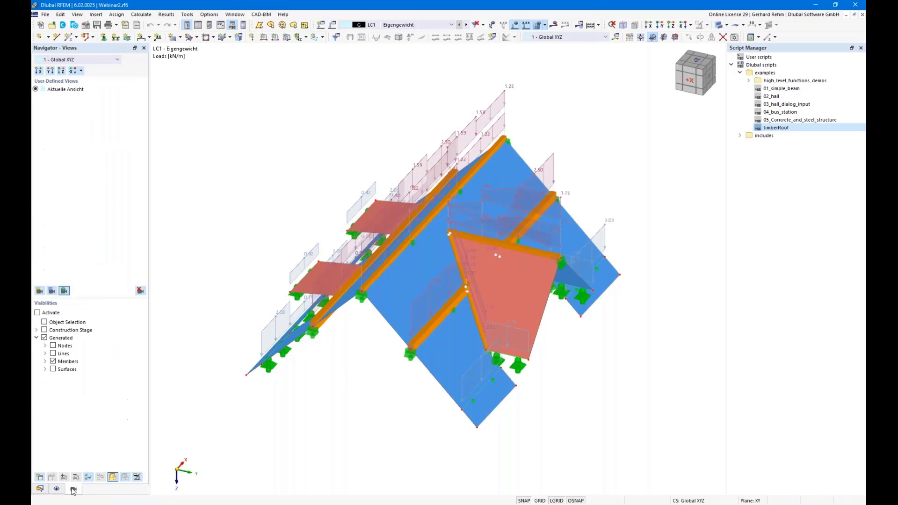
left_click(38, 313)
scroll(627, 248, "down", 1)
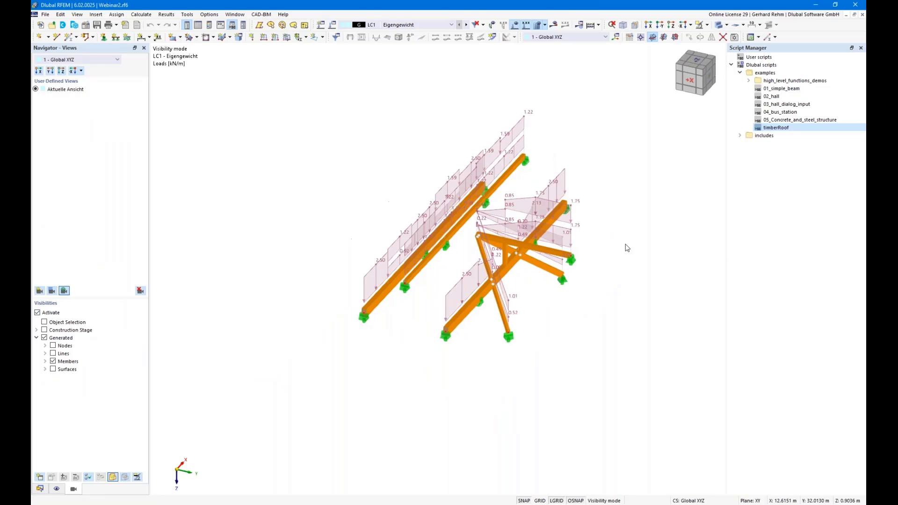
Step: Examine the transferred line loads on the purlins and dormer rafters from the +X side and close up at the dormer ridge
middle_click_drag(621, 258, 652, 209, "ctrl")
right_click(652, 209)
key("Escape")
scroll(462, 228, "up", 5)
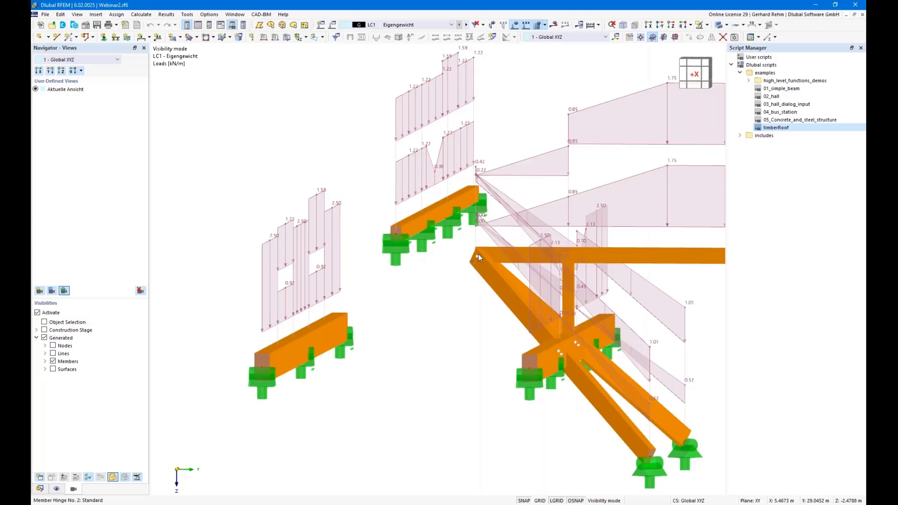
scroll(435, 302, "down", 3)
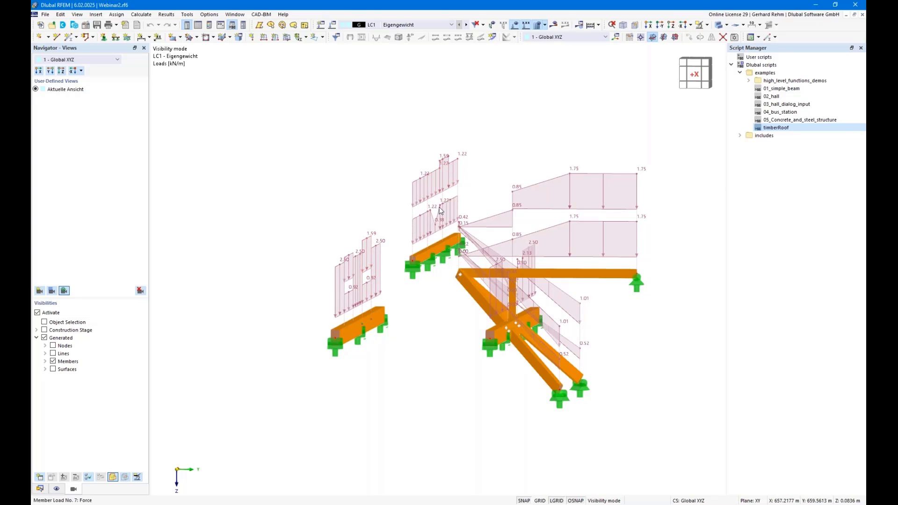
middle_click_drag(518, 282, 510, 332, "ctrl")
right_click(594, 300)
key("Escape")
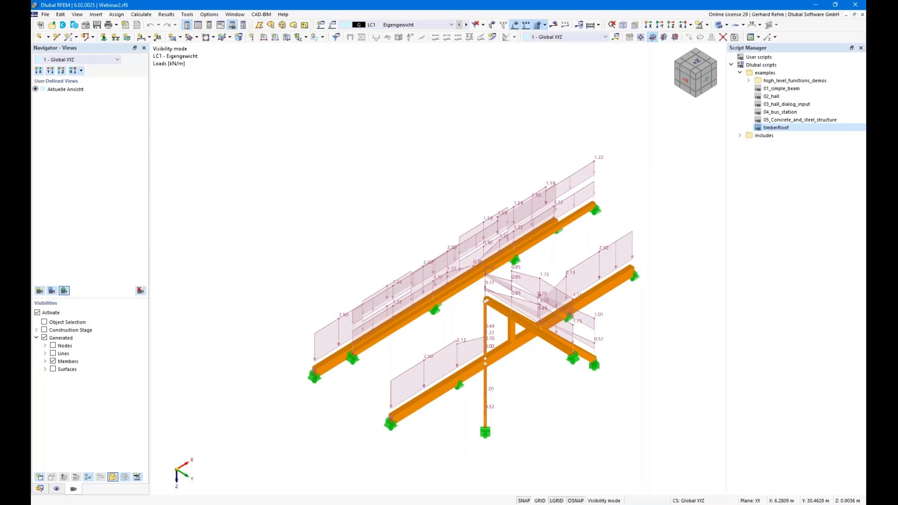
Step: Examine the supports, member connections and load distribution of the purlins and dormer frame in oblique and side views
middle_click_drag(537, 394, 508, 198, "ctrl")
right_click(507, 197)
key("Escape")
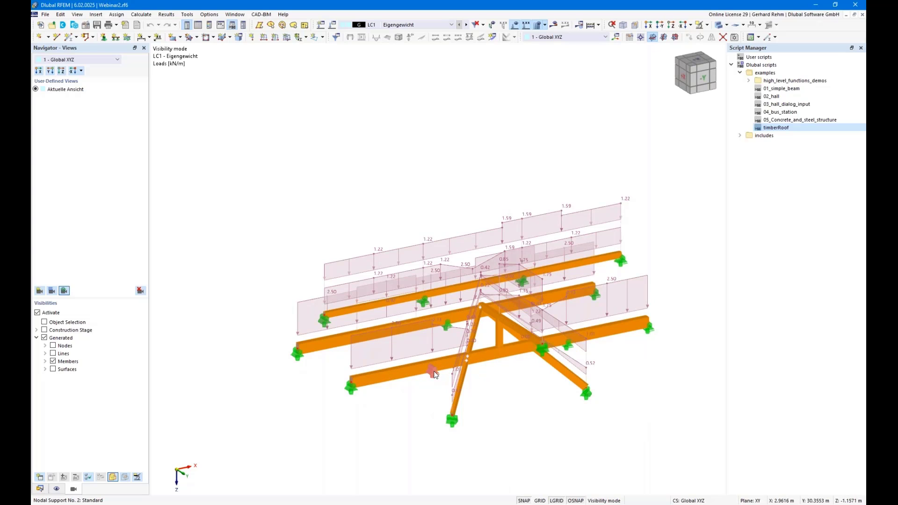
middle_click_drag(517, 415, 488, 406, "ctrl")
scroll(510, 380, "down", 2)
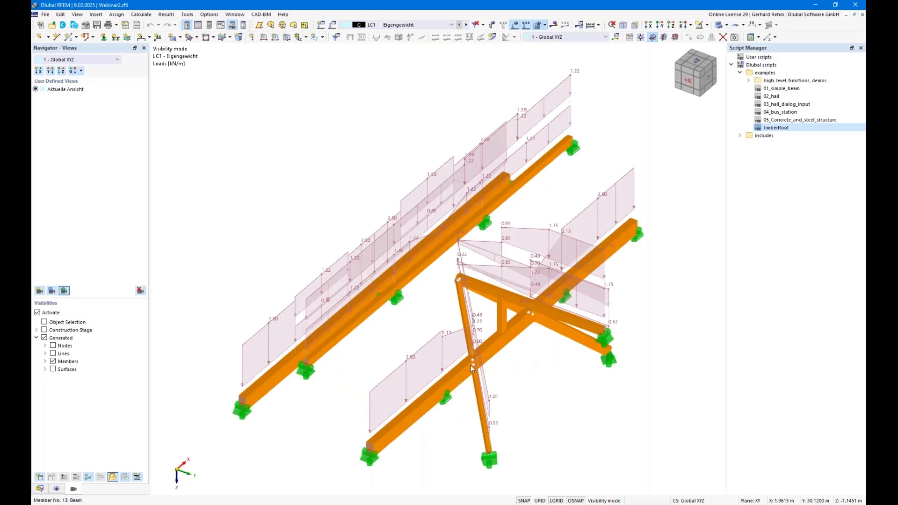
scroll(614, 273, "down", 3)
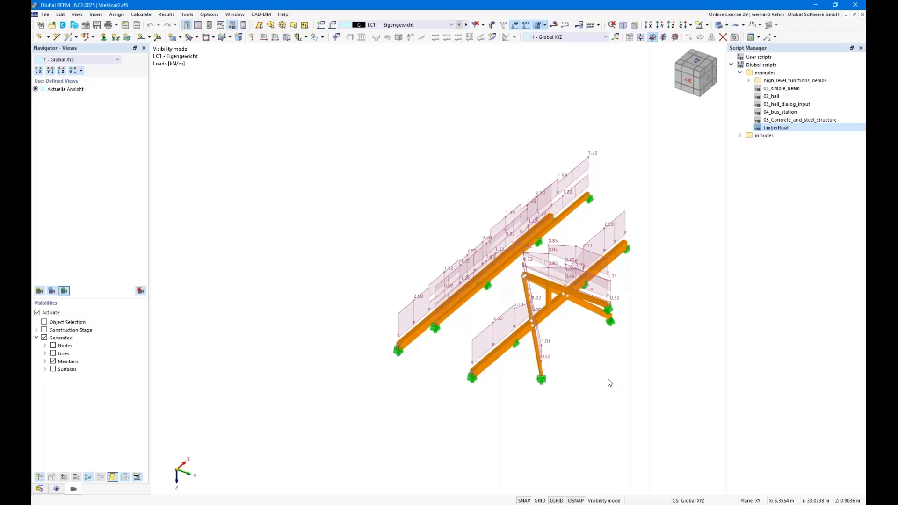
middle_click_drag(610, 383, 664, 321, "ctrl")
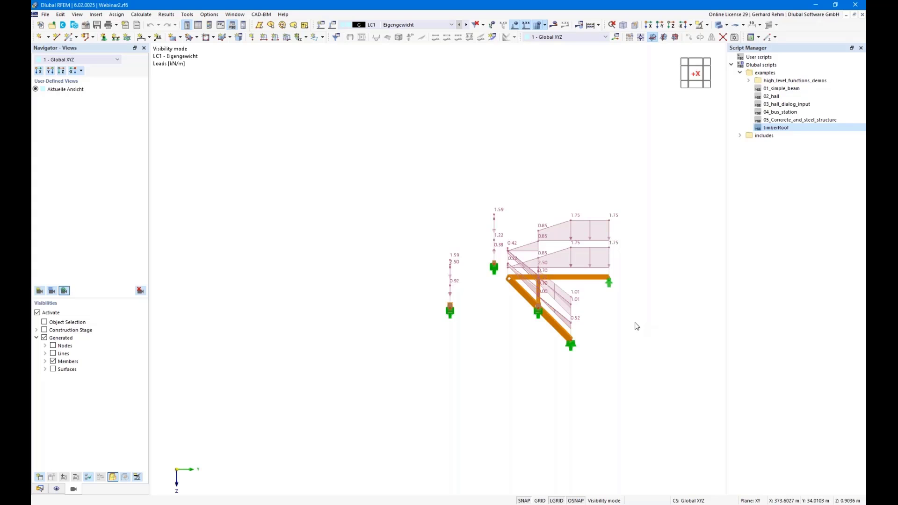
middle_click_drag(635, 324, 549, 387, "ctrl")
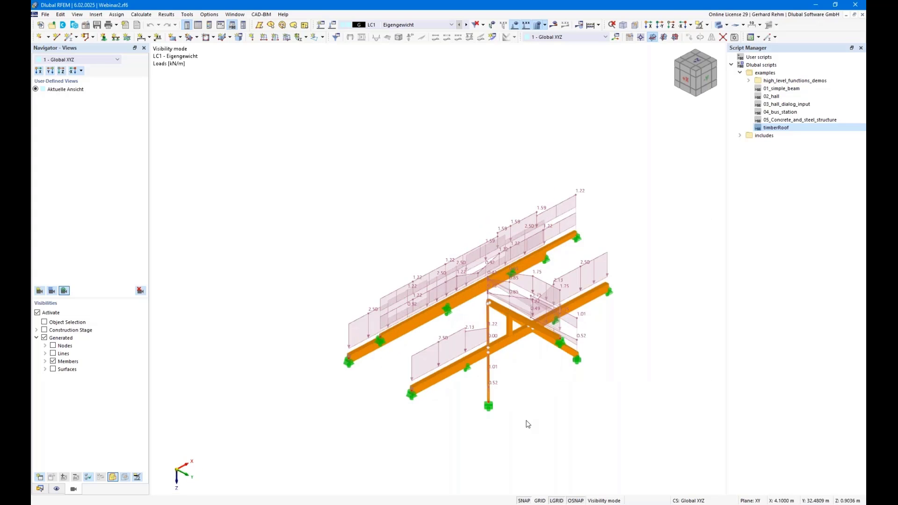
scroll(528, 424, "down", 1)
middle_click_drag(528, 411, 459, 315)
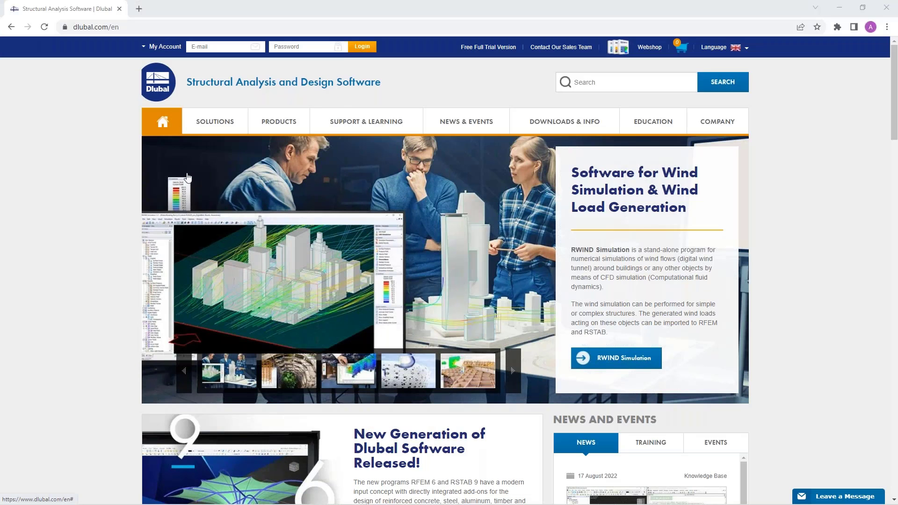
Step: Switch to the Dlubal website in the browser, open its Webinars page and look through the first page of entries
mouse_move(461, 135)
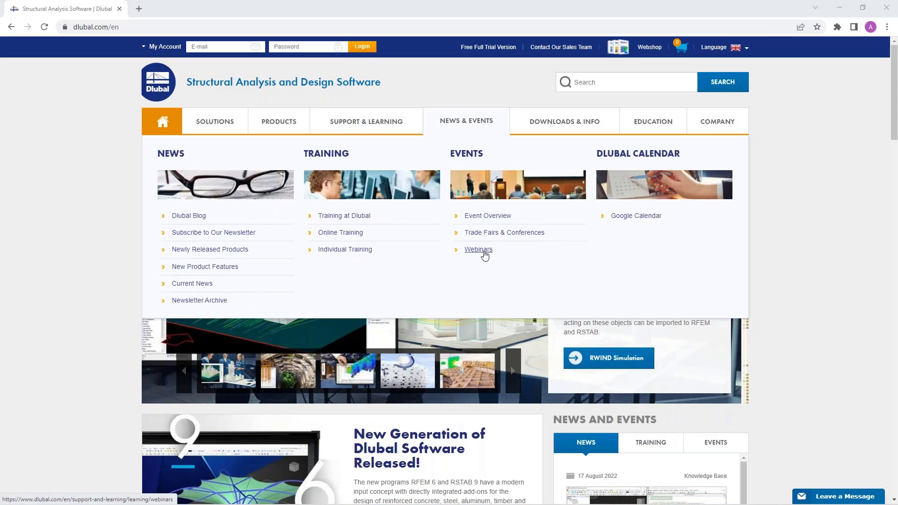
left_click(484, 254)
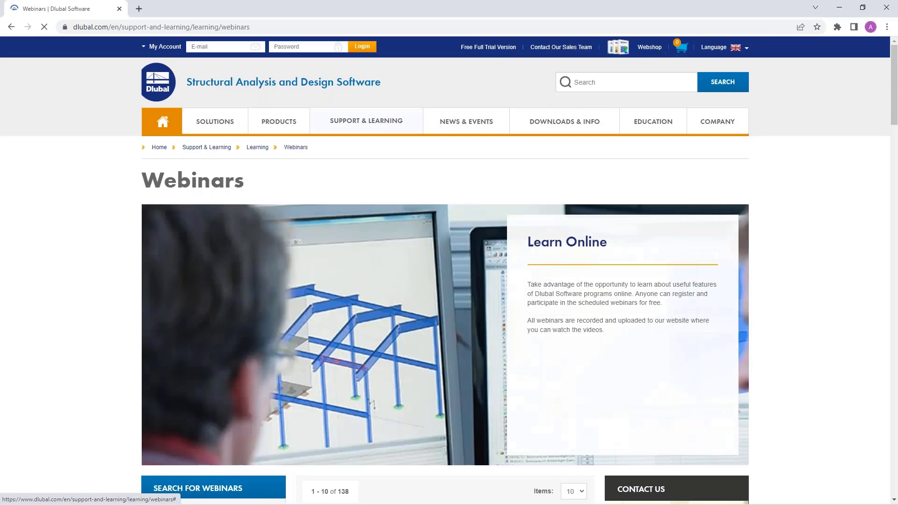
scroll(449, 271, "down", 8)
scroll(449, 271, "down", 20)
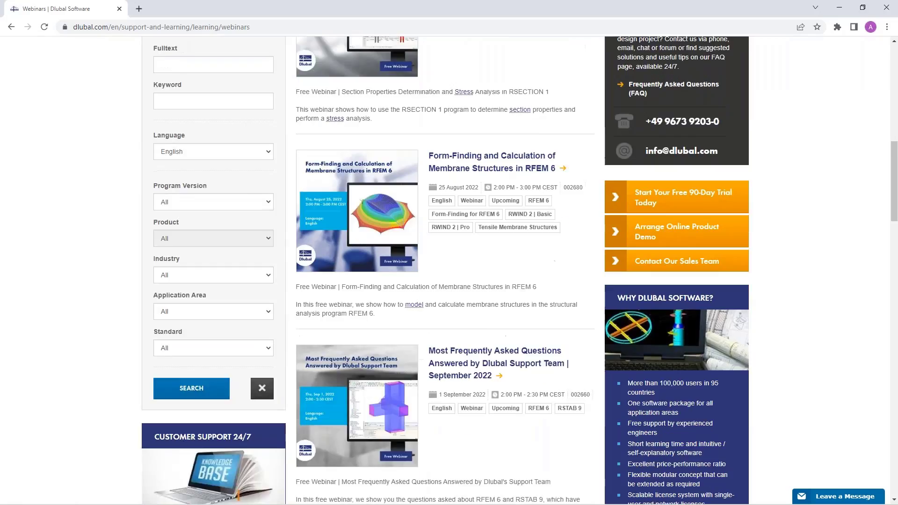
scroll(486, 345, "down", 12)
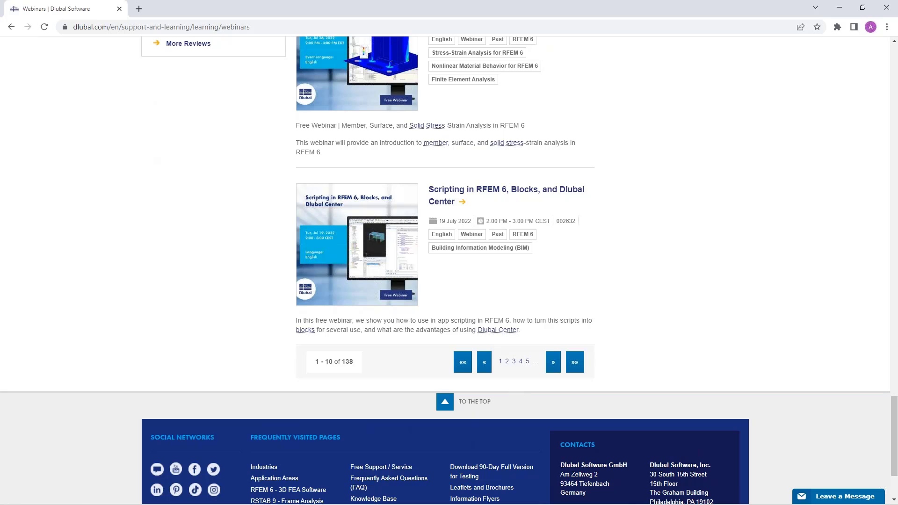
Step: Look through the second page of the webinar list for the timber structures webinar
left_click(553, 363)
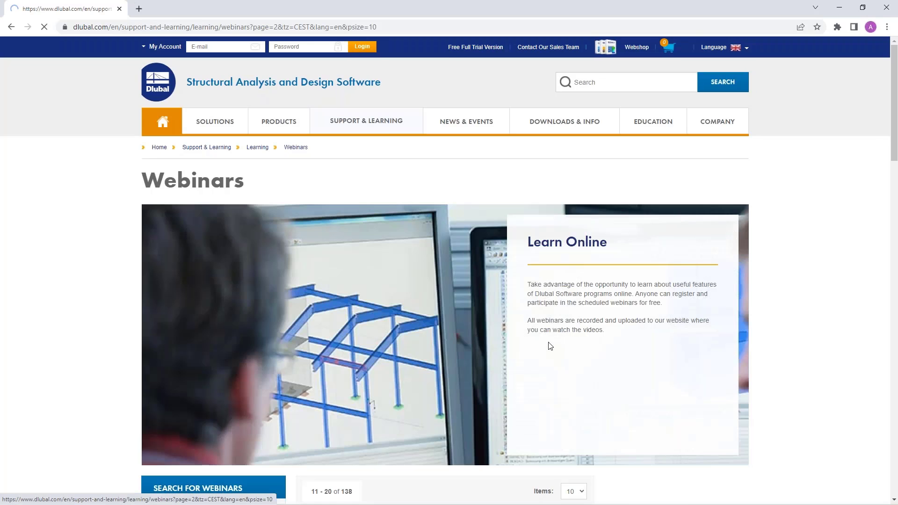
scroll(537, 317, "down", 11)
scroll(542, 315, "down", 3)
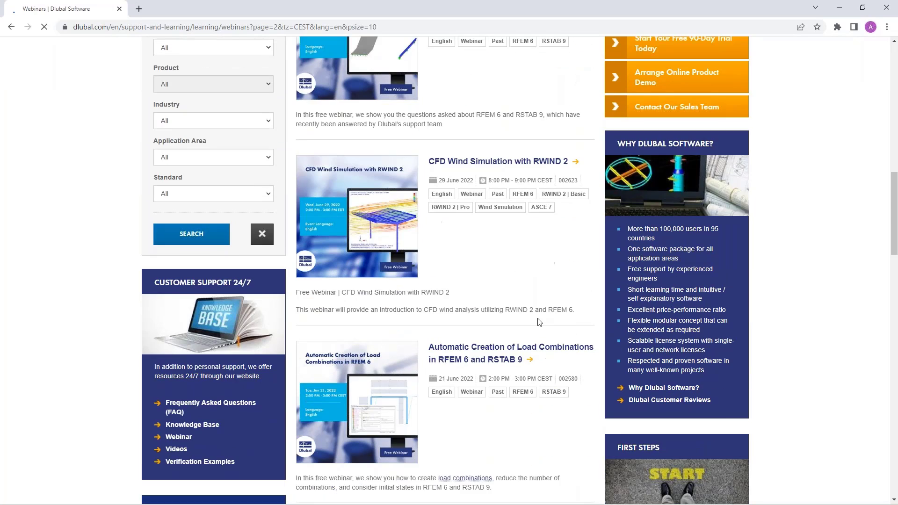
scroll(537, 322, "up", 10)
scroll(539, 321, "down", 20)
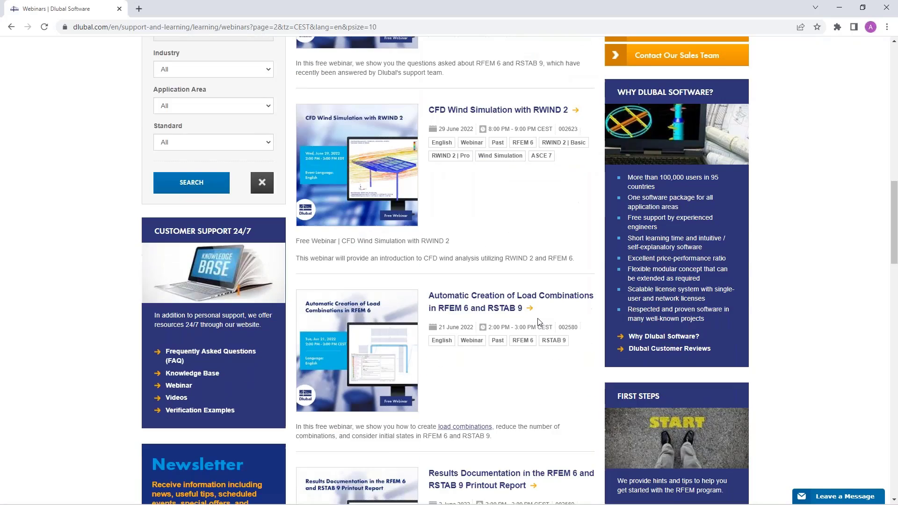
scroll(538, 322, "down", 10)
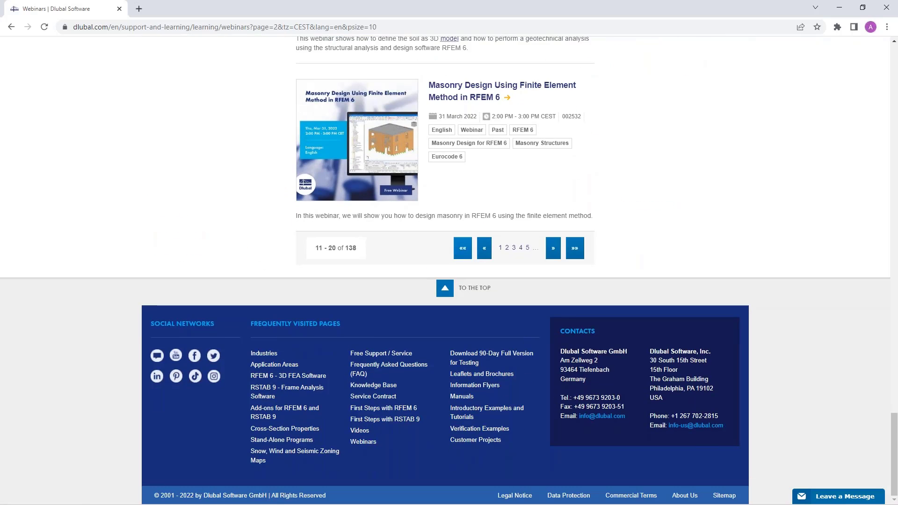
Step: Return to the first page of webinars and open "Model and Design Timber Structures in RFEM 6 and RSTAB 9"
left_click(463, 248)
scroll(449, 266, "down", 17)
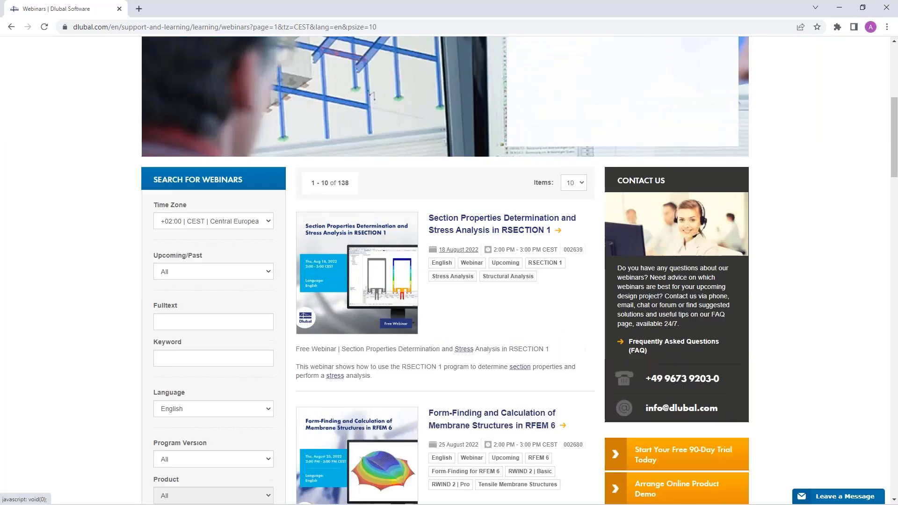
scroll(448, 187, "down", 11)
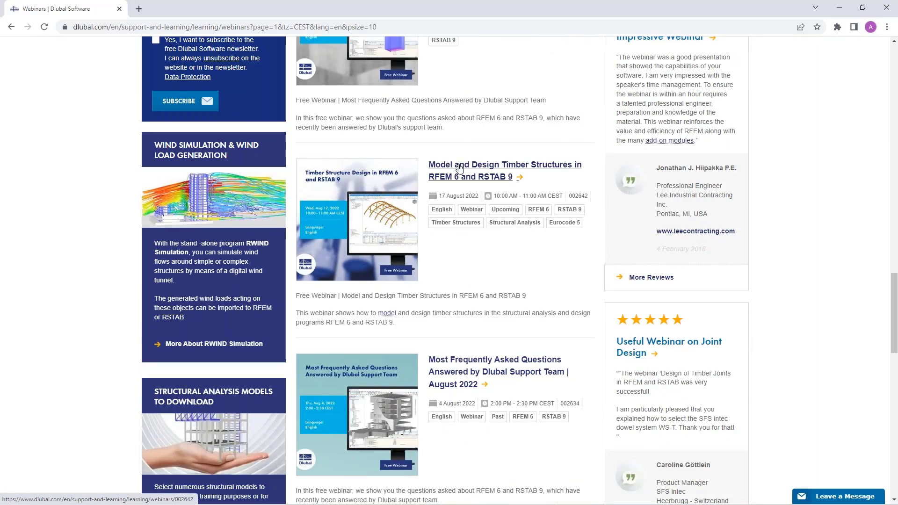
left_click(458, 168)
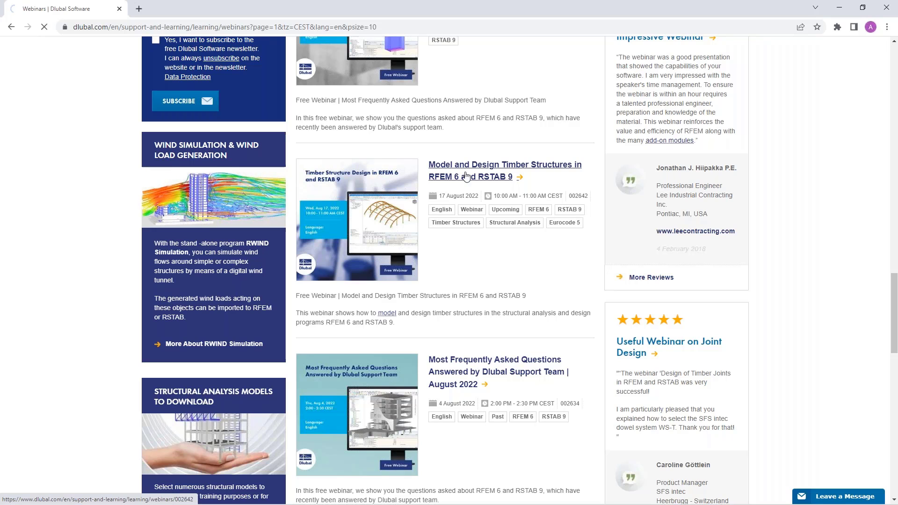
Step: Examine the webinar page's content, time schedule and Models to Download section
scroll(458, 326, "down", 8)
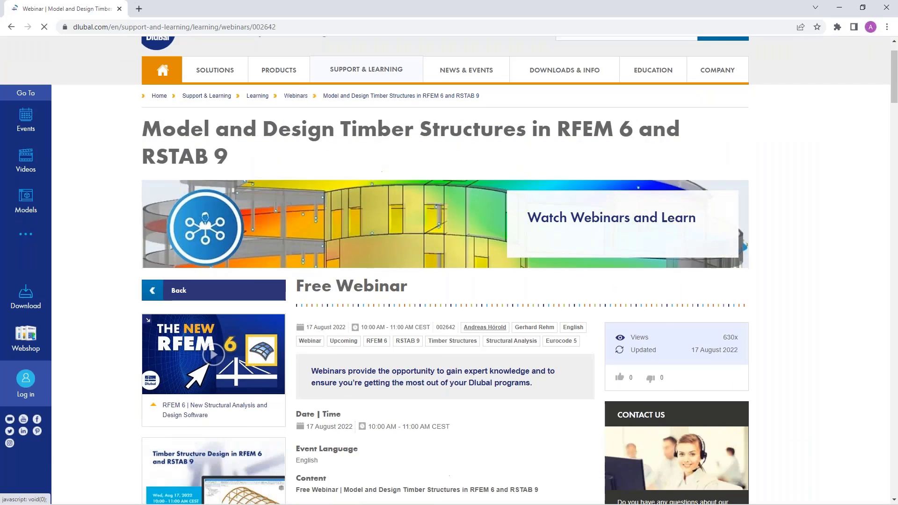
scroll(405, 285, "down", 10)
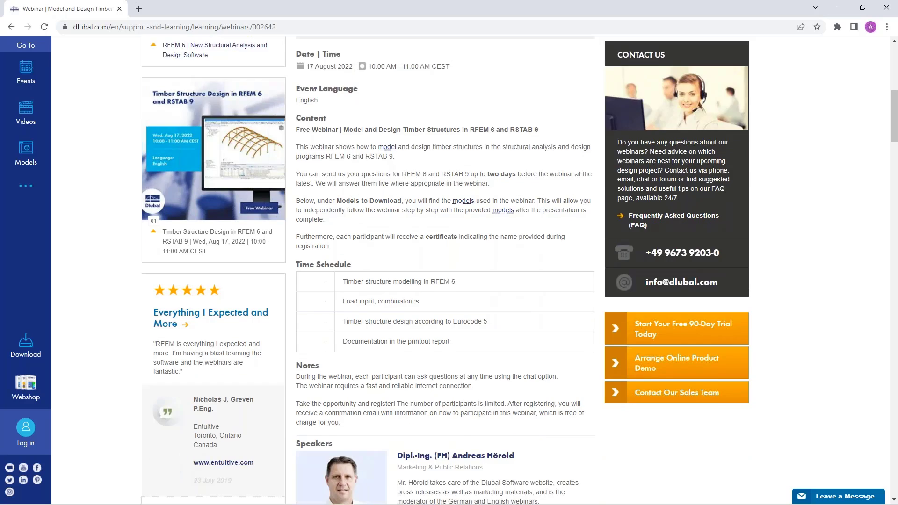
scroll(405, 285, "down", 20)
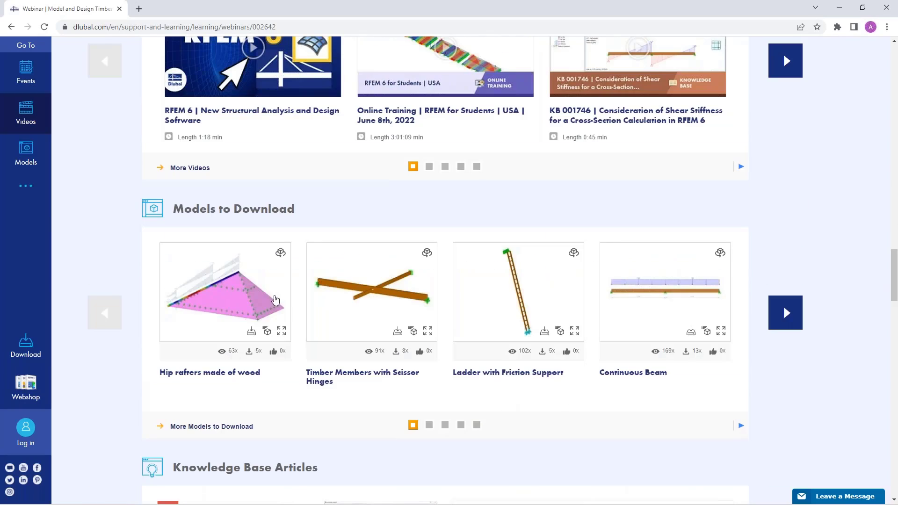
scroll(329, 288, "up", 3)
scroll(329, 288, "up", 20)
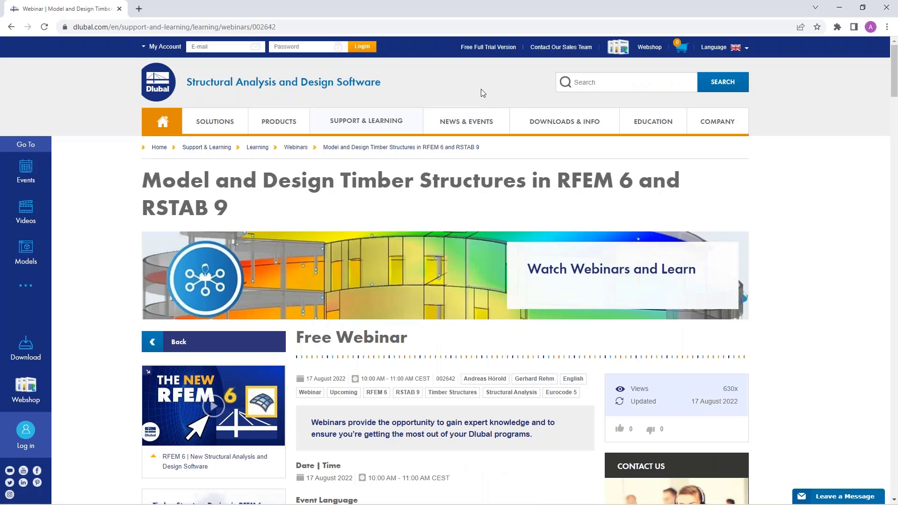
Step: Open the Free Full Trial Version page and look through the RFEM 6, RSTAB 9, RSECTION 1 and RWIND 2 downloads
left_click(482, 47)
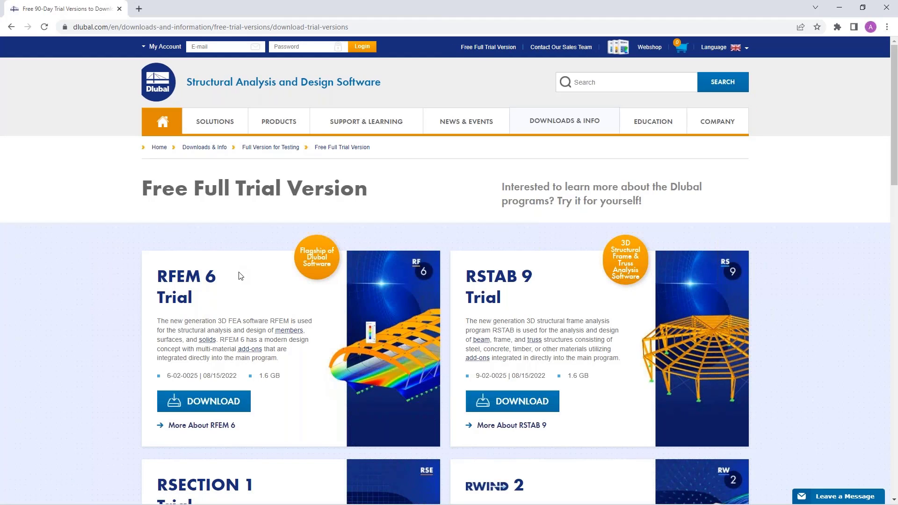
scroll(242, 298, "down", 3)
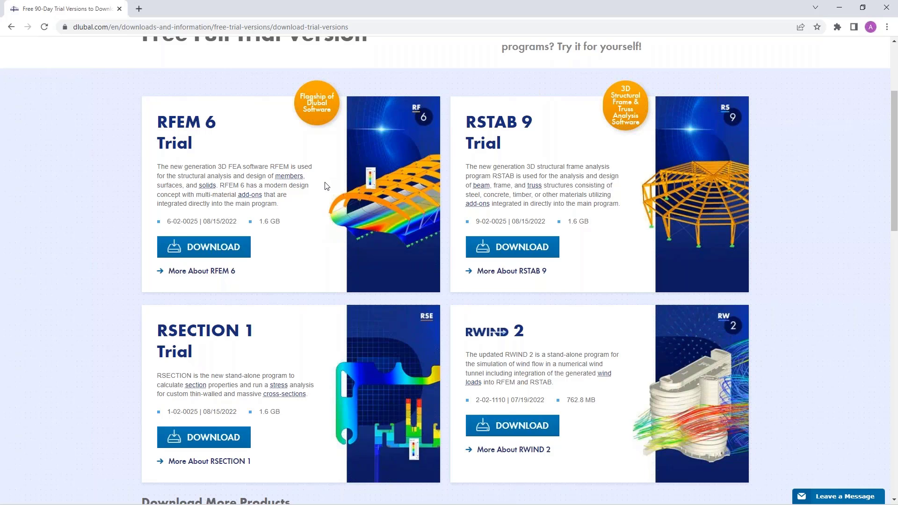
scroll(327, 186, "up", 1)
scroll(327, 186, "up", 2)
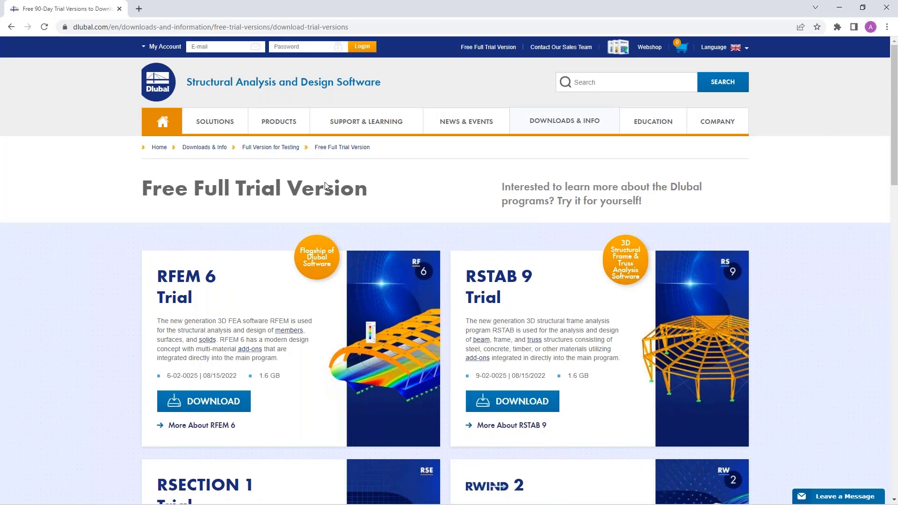